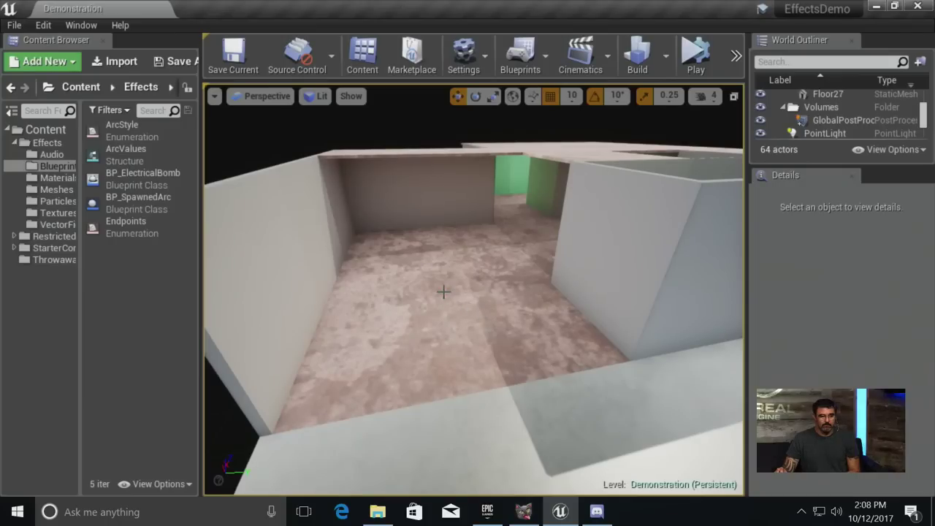
- Place a BP_ElectricalBomb actor on the floor of the open room and focus the view on it
right_drag(430, 290, 684, 180)
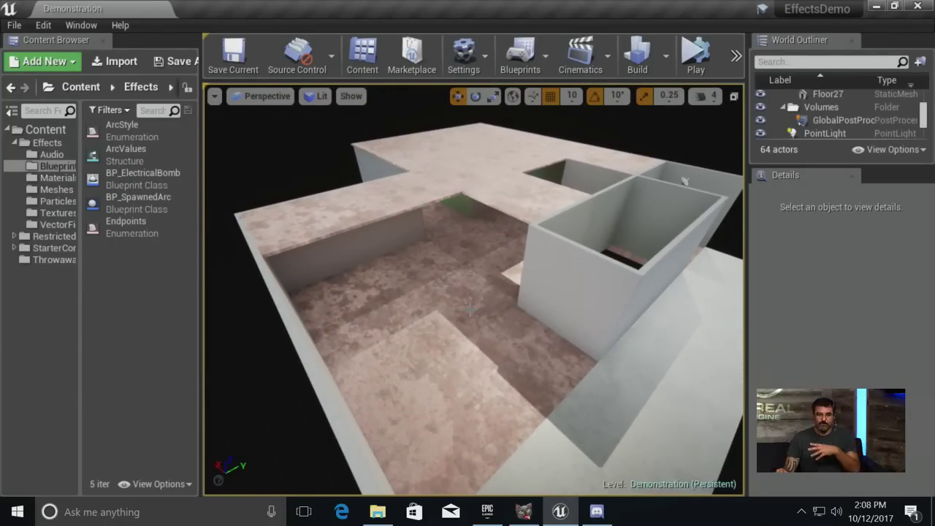
click(135, 176)
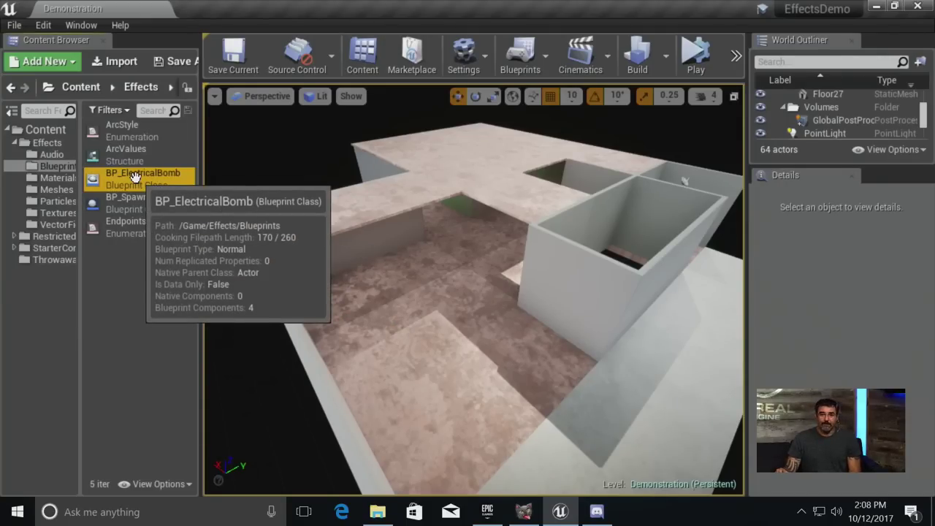
drag(135, 176, 431, 295)
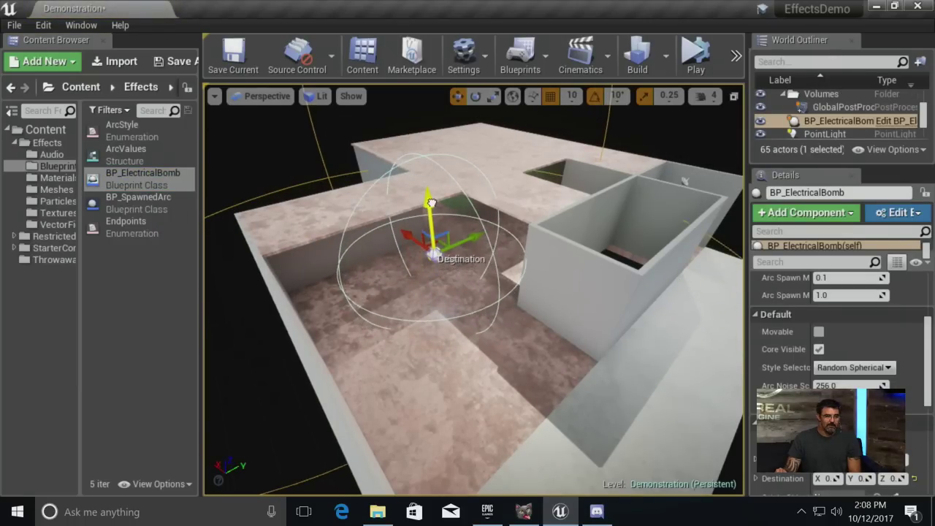
key(f)
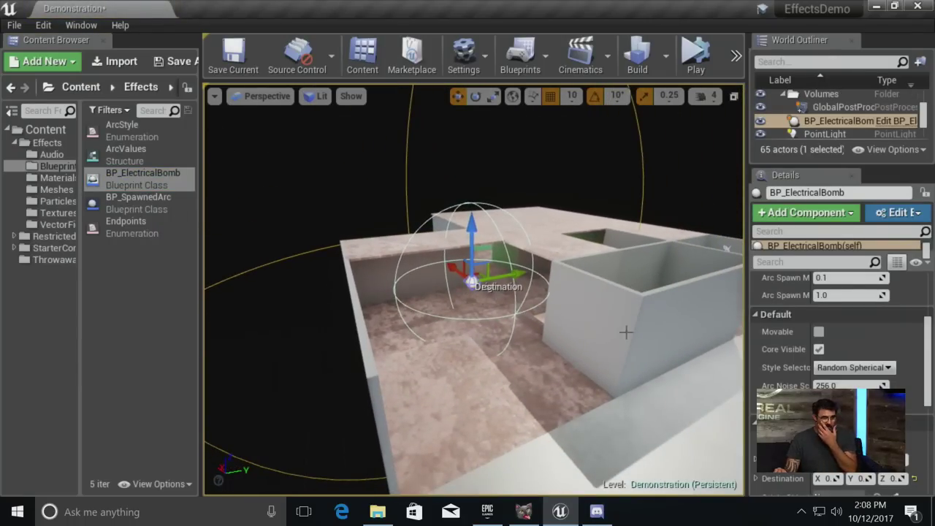
- Lower the electrical bomb closer to the floor, to a Z location of 130
scroll(794, 298, up, 5)
scroll(794, 298, down, 9)
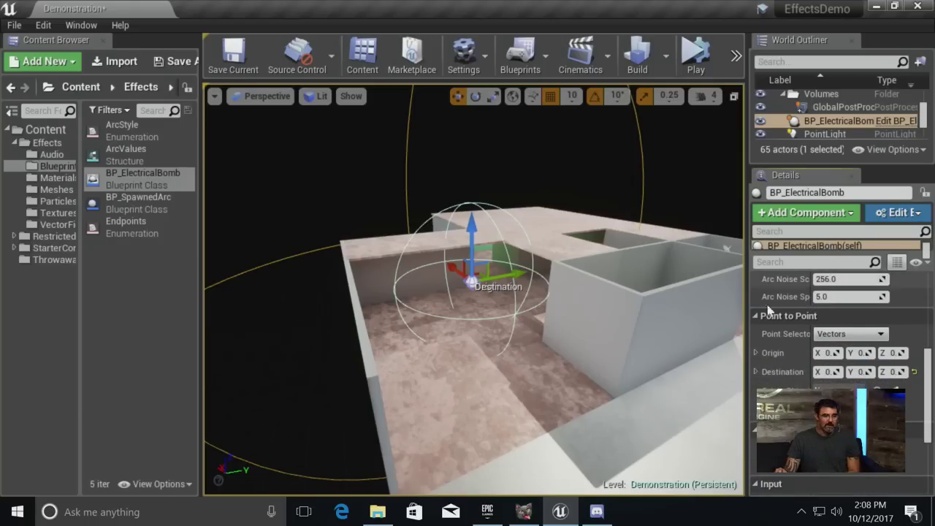
mouse_move(424, 350)
mouse_down()
mouse_move(431, 321)
mouse_move(425, 350)
mouse_up()
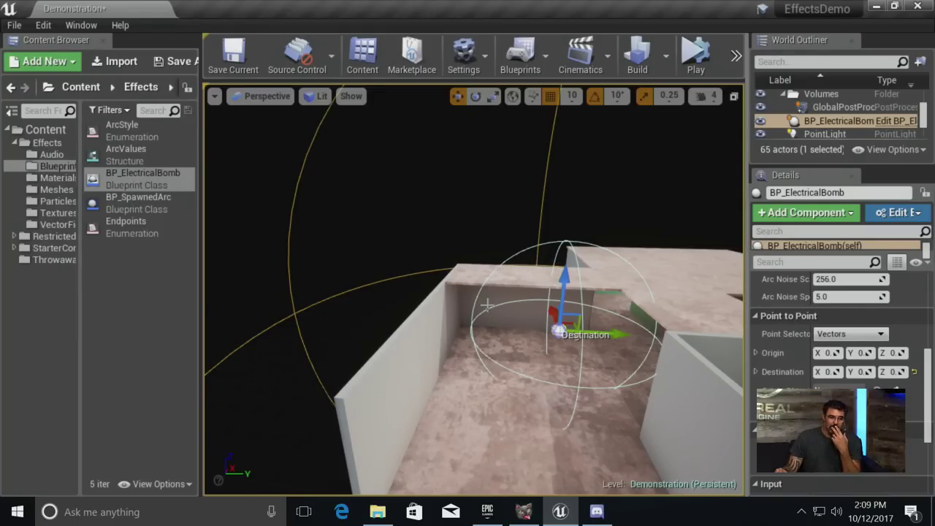
drag(562, 274, 580, 316)
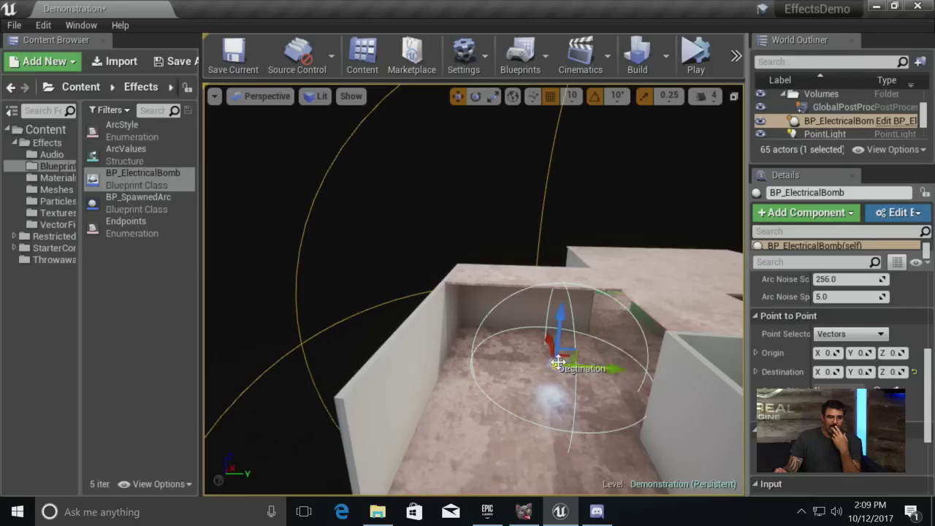
mouse_move(525, 384)
right_down()
mouse_move(527, 362)
mouse_move(526, 385)
right_up()
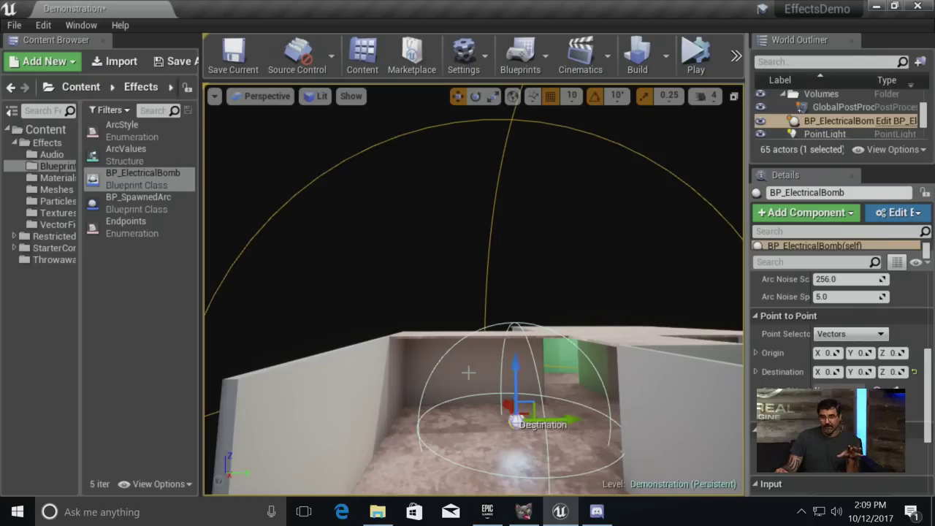
- Reduce the bomb's Arc Radius to about 934.6
right_drag(488, 330, 500, 260)
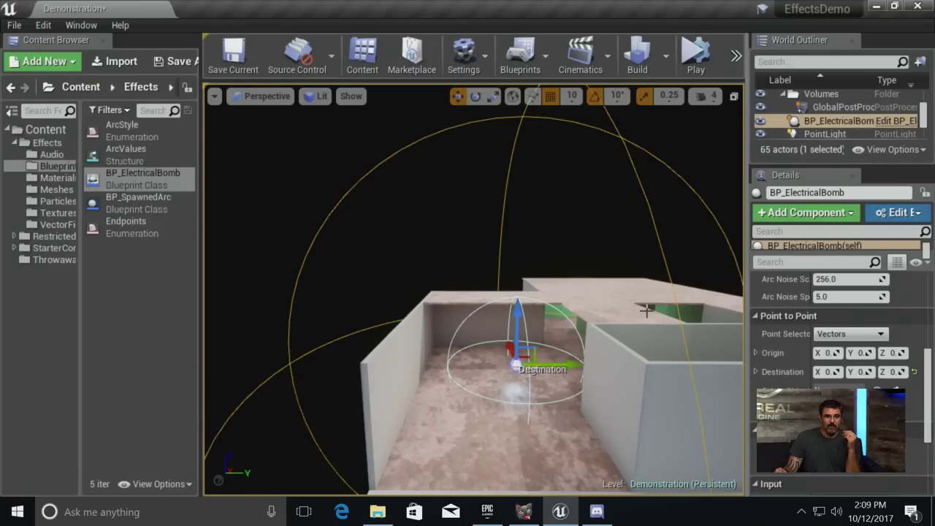
right_drag(488, 307, 492, 344)
right_drag(769, 309, 785, 434)
right_drag(794, 356, 795, 497)
drag(839, 371, 821, 370)
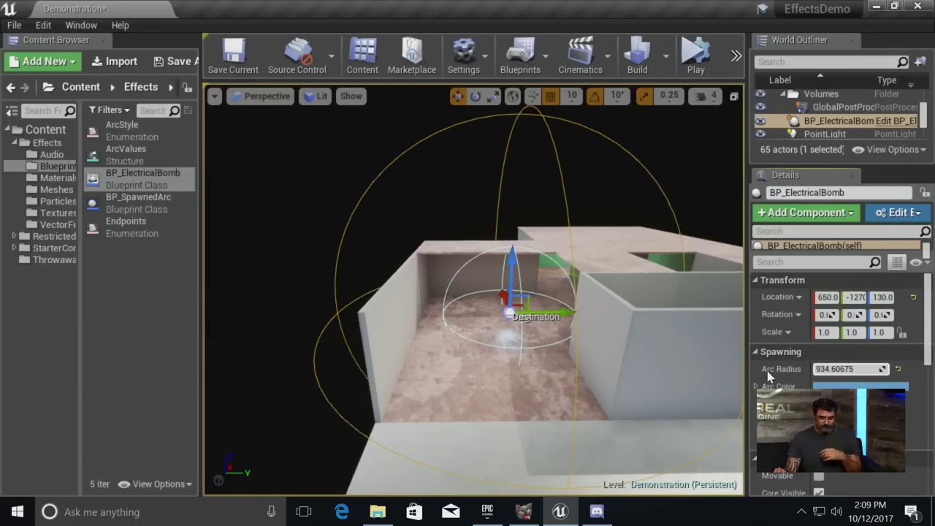
- Raise the electrical bomb above the room floor to a Z location of 240
alt+drag(629, 349, 628, 345)
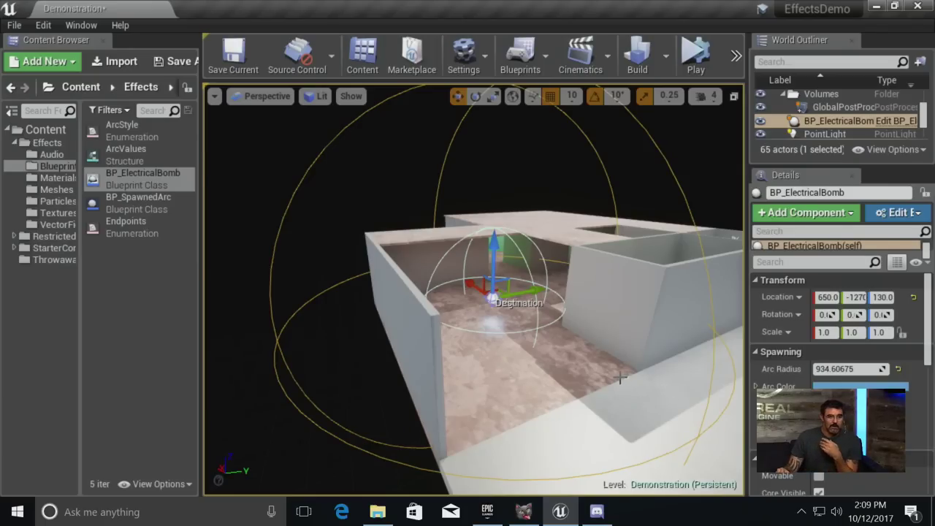
alt+drag(595, 335, 537, 289)
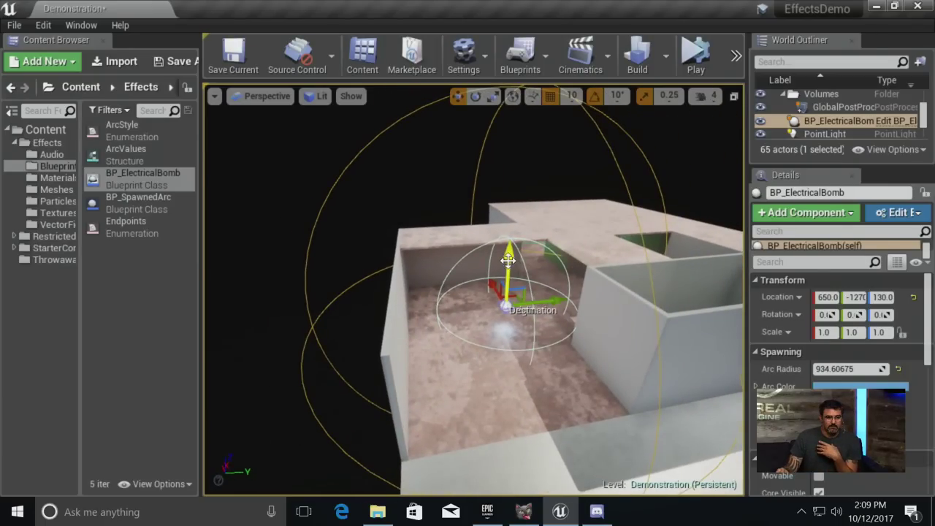
drag(508, 261, 509, 237)
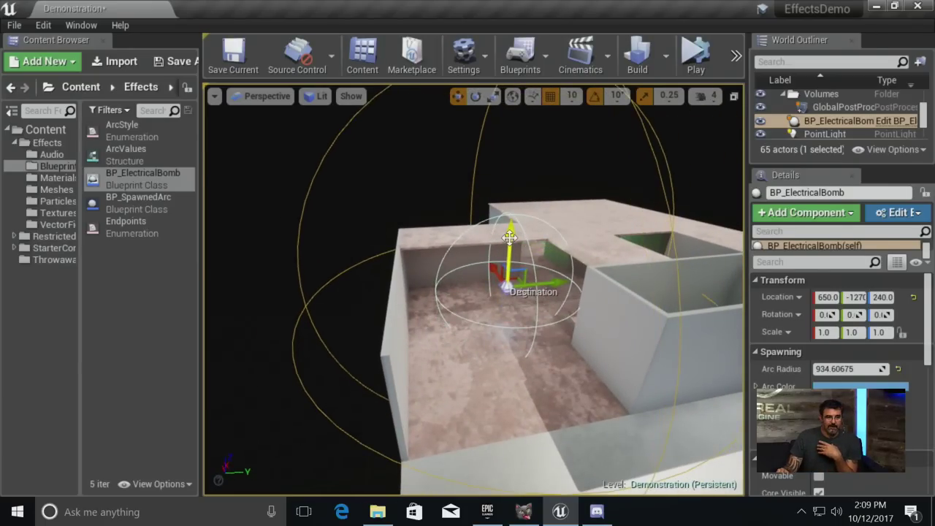
- Run the level in the viewport to watch the bomb's electrical arcs, and end the session
click(694, 62)
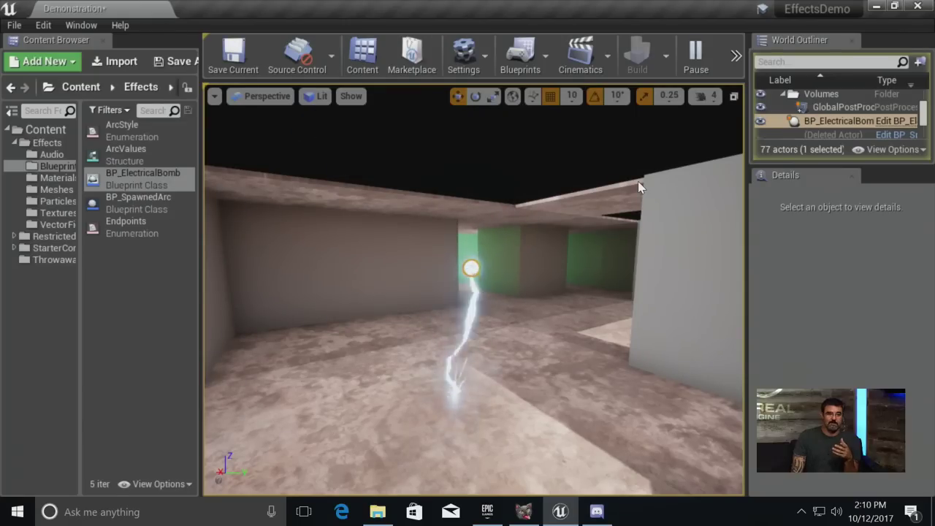
right_drag(604, 126, 618, 181)
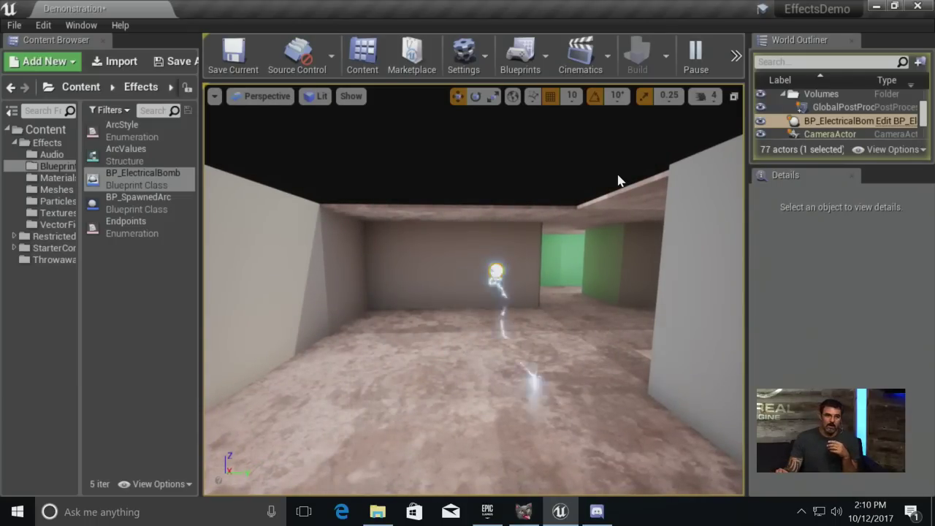
click(736, 56)
click(736, 57)
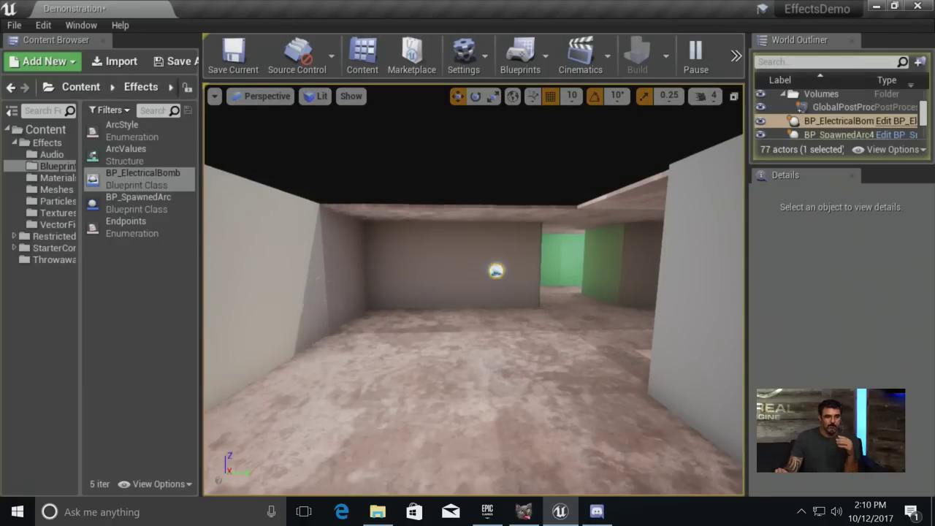
key(Escape)
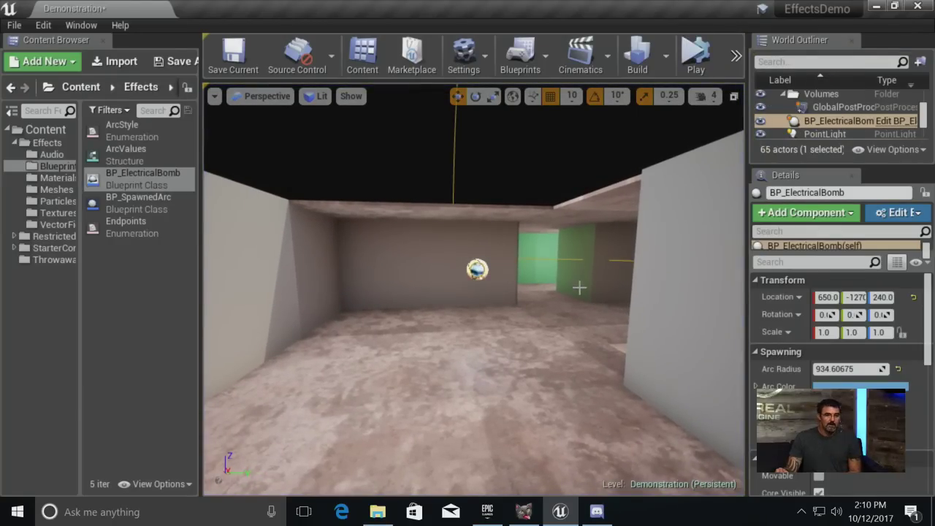
- Open the BP_ElectricalBomb blueprint, enlarge its component list and show the bomb's preview
click(476, 269)
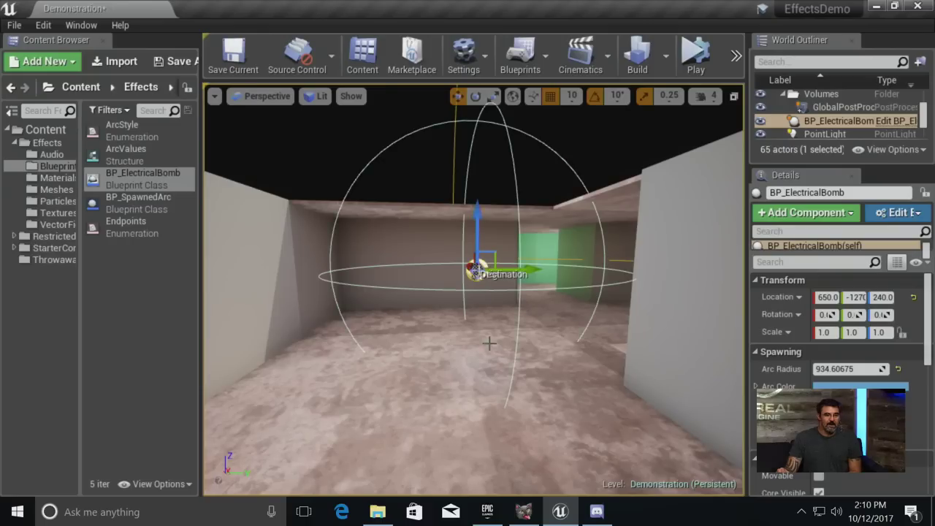
key(f)
double_click(163, 187)
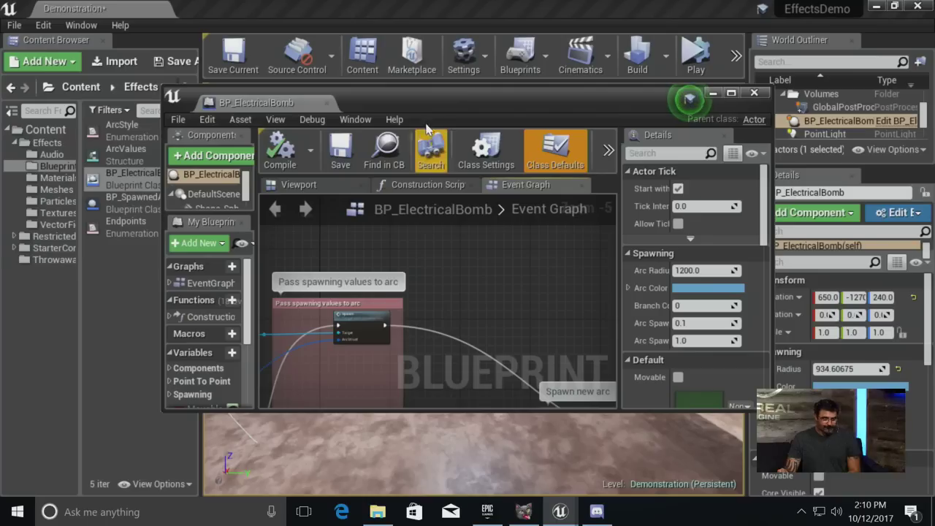
drag(441, 96, 478, 87)
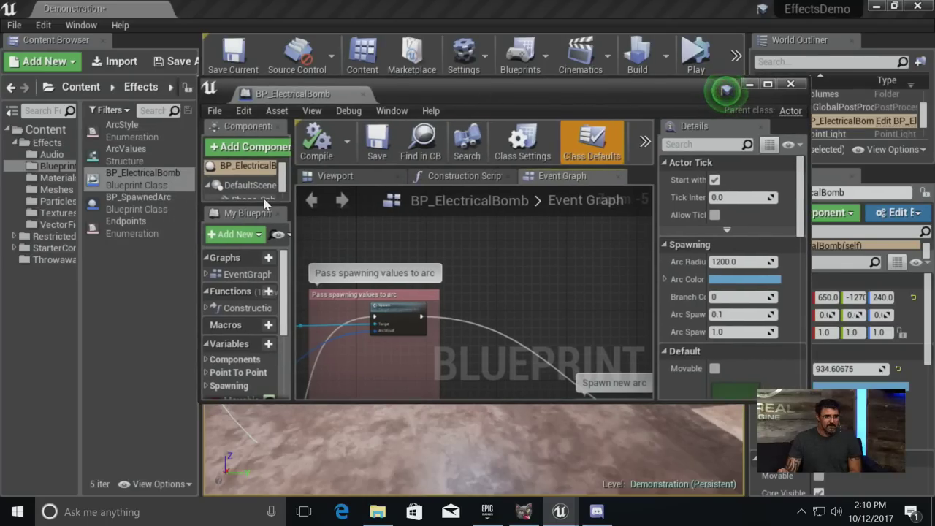
drag(258, 203, 263, 268)
click(328, 176)
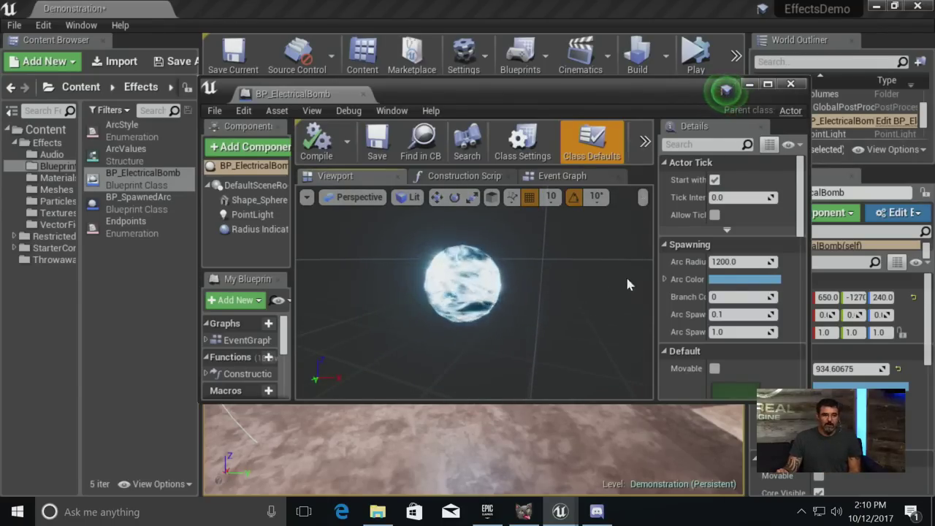
- Try a red Arc Color on the electrical bomb and discard the change
click(734, 281)
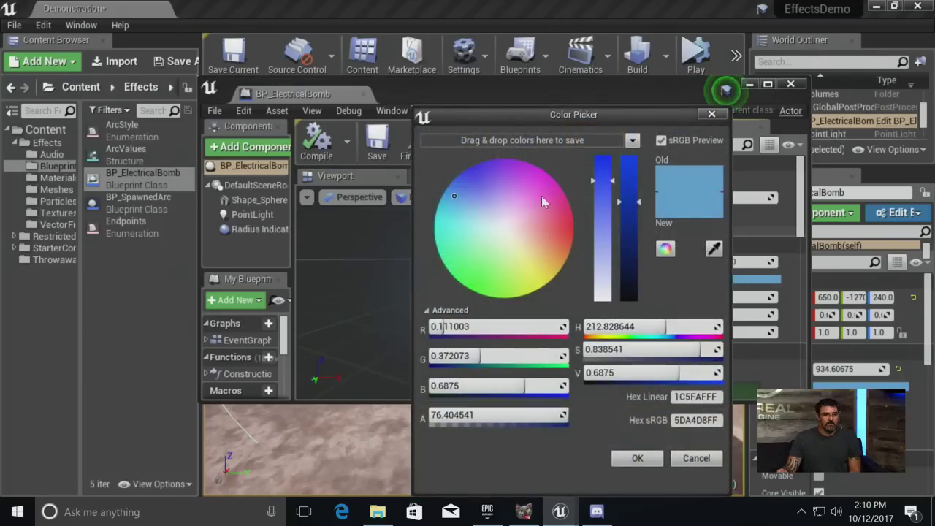
drag(560, 117, 719, 110)
mouse_move(707, 199)
mouse_down()
mouse_move(724, 237)
mouse_move(602, 290)
mouse_move(531, 150)
mouse_move(704, 223)
mouse_move(620, 249)
mouse_move(736, 224)
mouse_up()
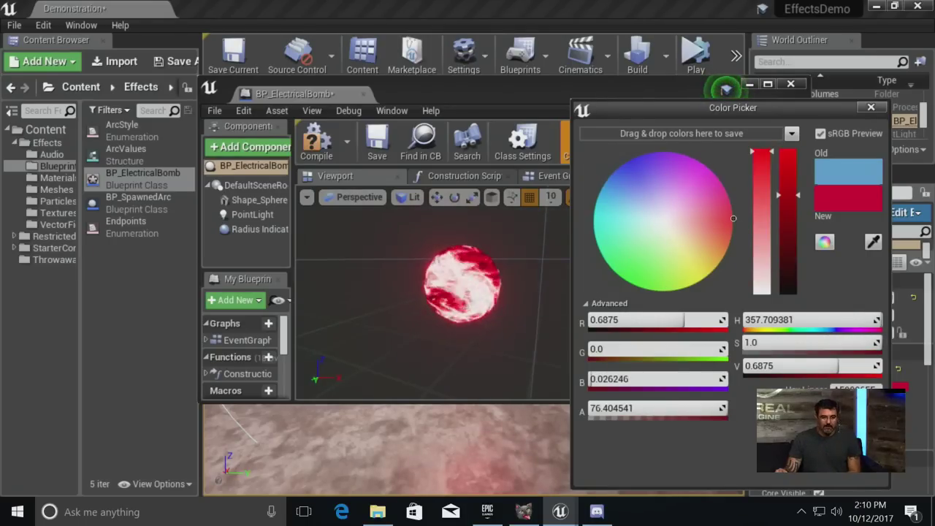
click(580, 335)
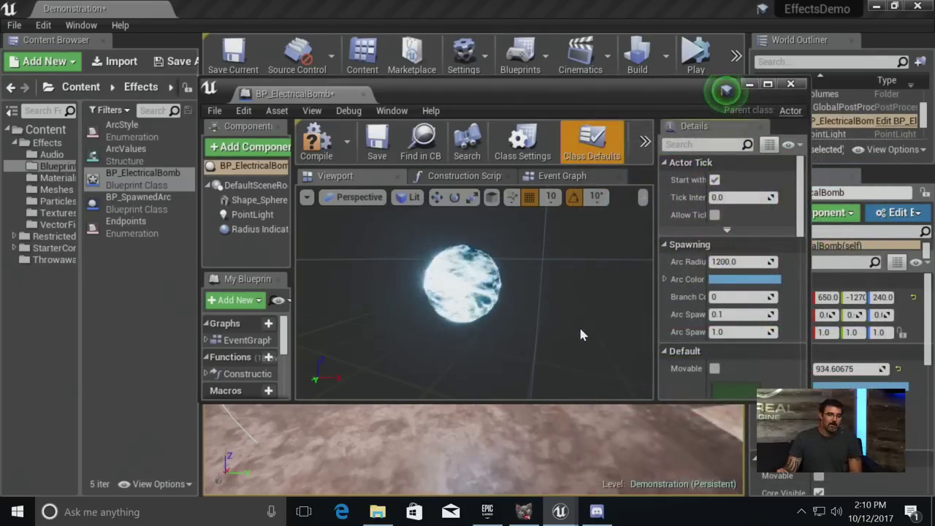
- Examine how the construction script feeds Arc Radius into the Radius Indicator through Set Sphere Radius
click(471, 176)
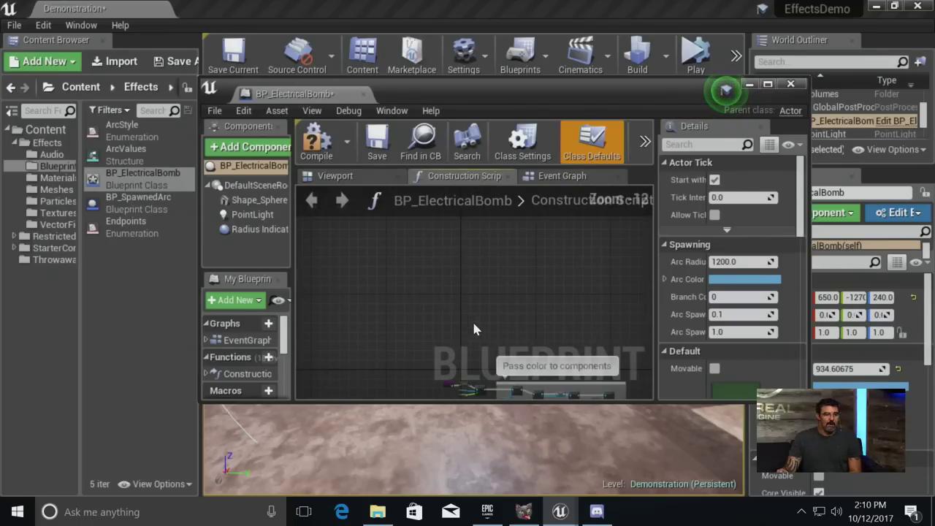
scroll(387, 312, up, 5)
right_drag(376, 325, 527, 361)
right_drag(465, 342, 419, 256)
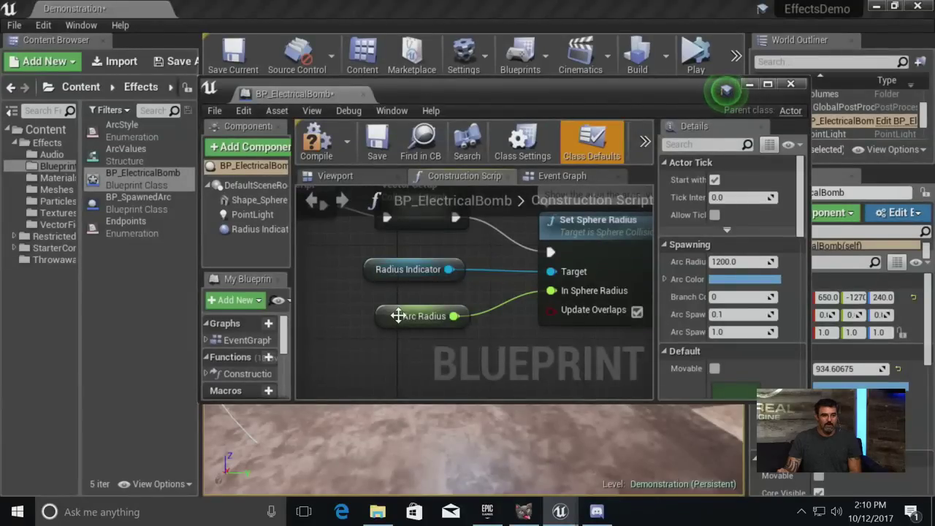
click(387, 330)
right_drag(468, 311, 312, 373)
click(447, 310)
- Examine the construction script nodes that pass Arc Color to the point light and sphere material and set core visibility
right_drag(448, 313, 307, 292)
right_drag(478, 311, 356, 326)
right_drag(443, 354, 547, 290)
scroll(529, 310, down, 4)
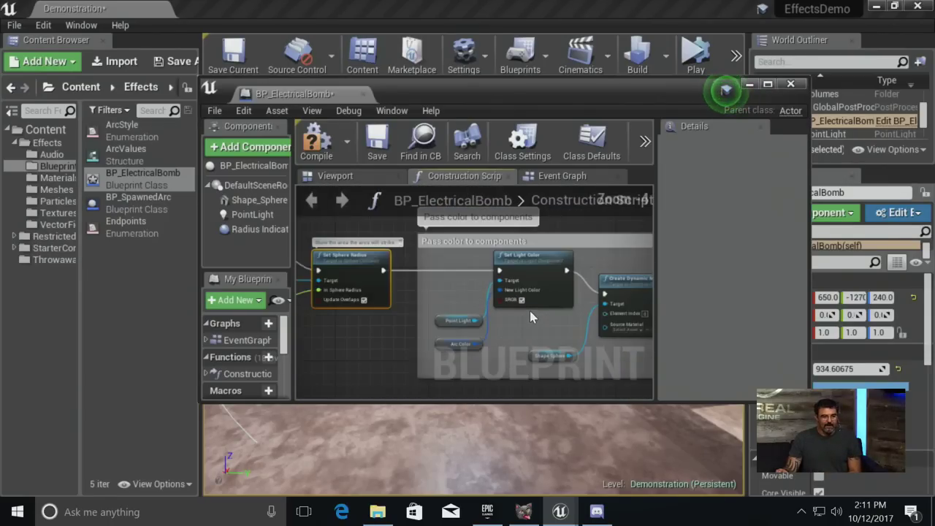
right_drag(470, 324, 410, 304)
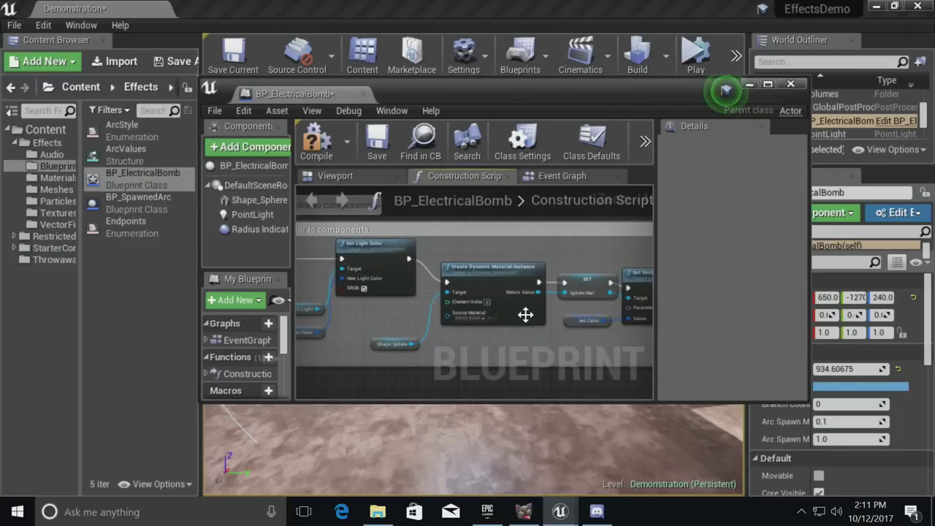
right_drag(524, 313, 321, 288)
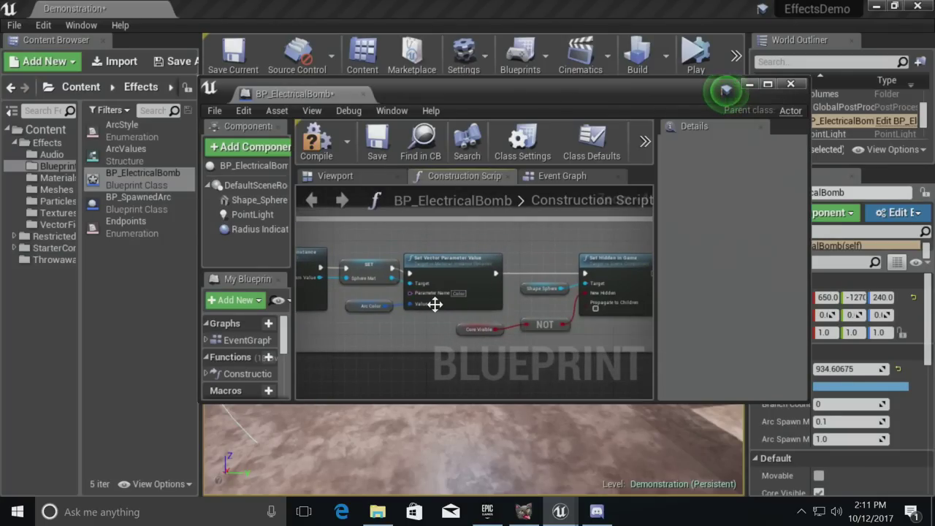
- Show the blueprint's event graph in a maximized window and survey all its commented sections
click(562, 178)
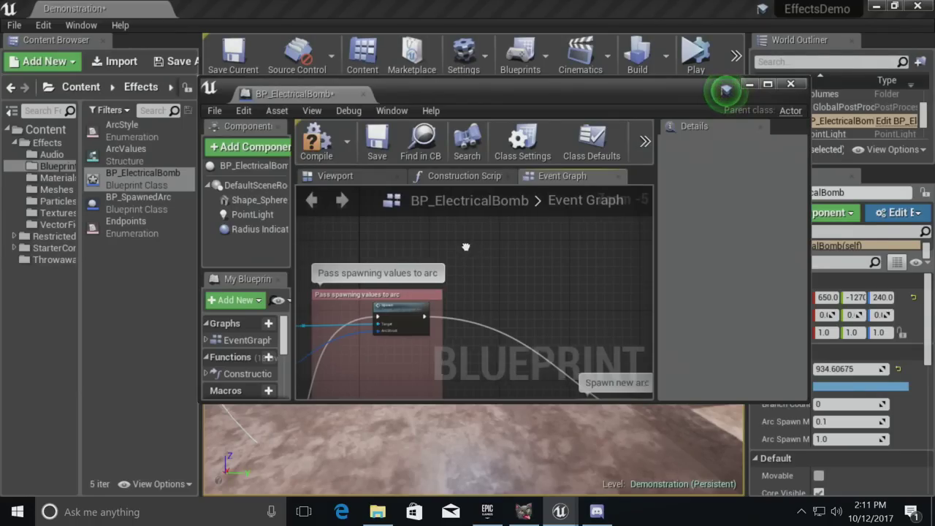
right_drag(462, 248, 594, 207)
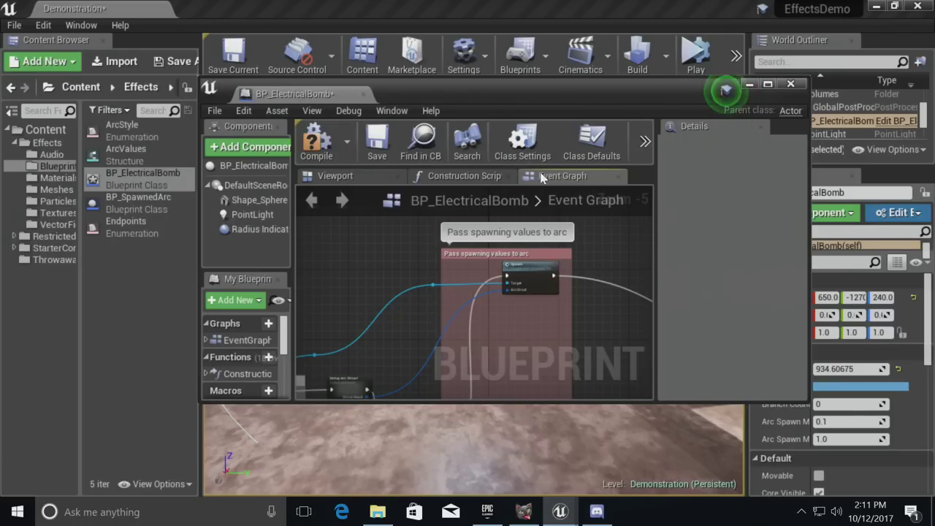
double_click(550, 88)
right_drag(303, 238, 569, 269)
scroll(498, 285, down, 6)
right_drag(498, 285, 287, 211)
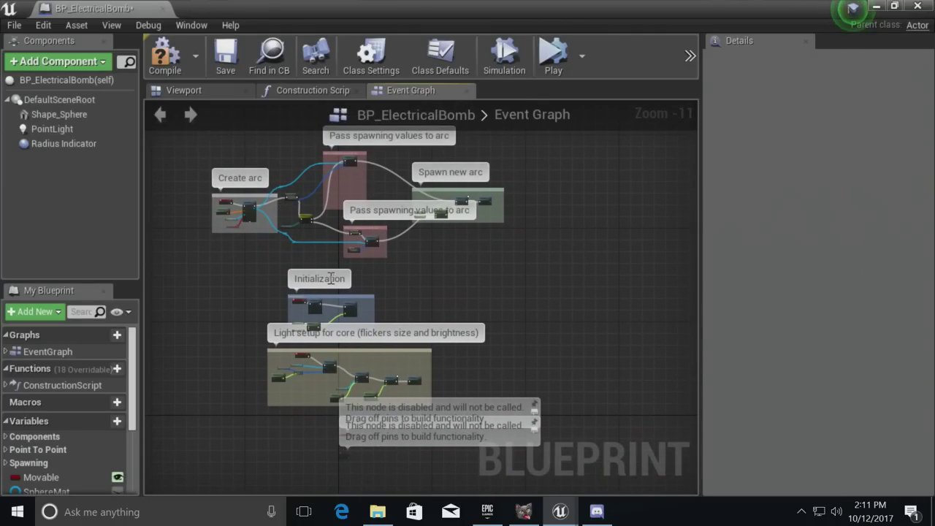
right_drag(386, 285, 424, 324)
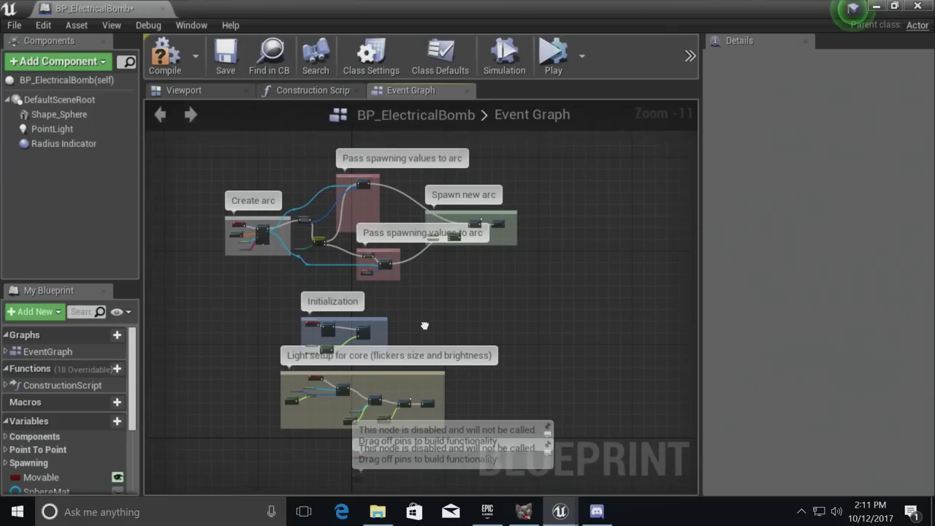
- Tidy the Arcing, GetActorTransform, Self and Movable nodes beside SpawnActor in the Create arc section
scroll(275, 248, up, 6)
scroll(274, 248, up, 5)
right_drag(275, 248, 305, 236)
drag(291, 232, 334, 217)
right_drag(371, 226, 308, 231)
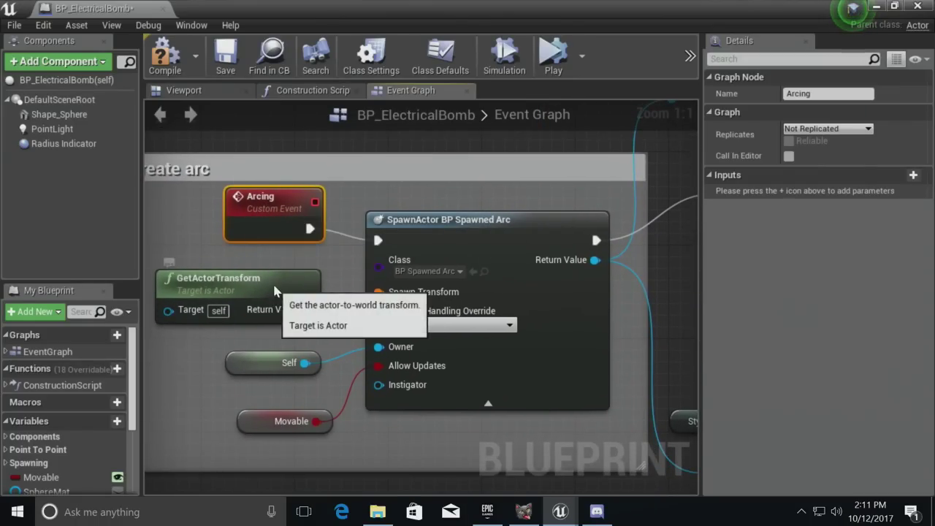
drag(269, 294, 290, 280)
drag(257, 364, 257, 352)
drag(270, 423, 257, 411)
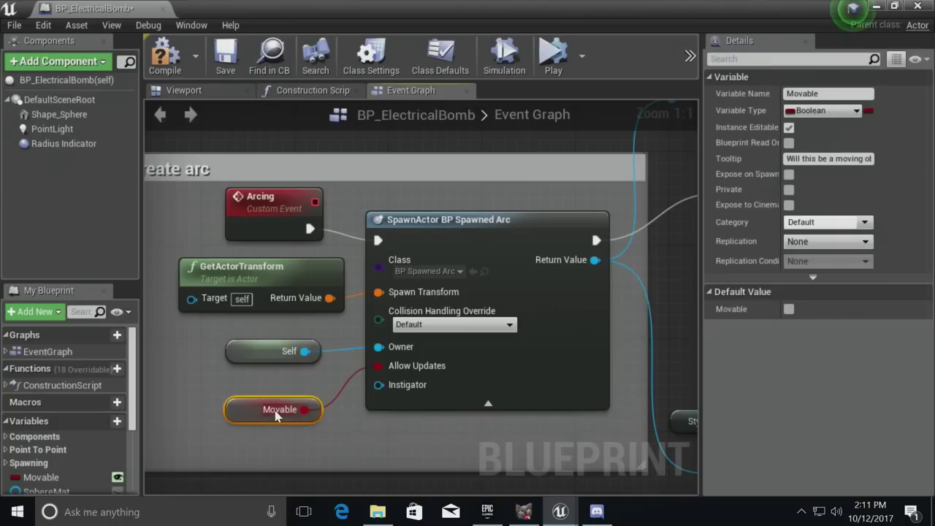
- Trace the SpawnActor BP Spawned Arc output through Setup Arc Struct to the Switch on ArcStyle node
right_drag(570, 354, 454, 370)
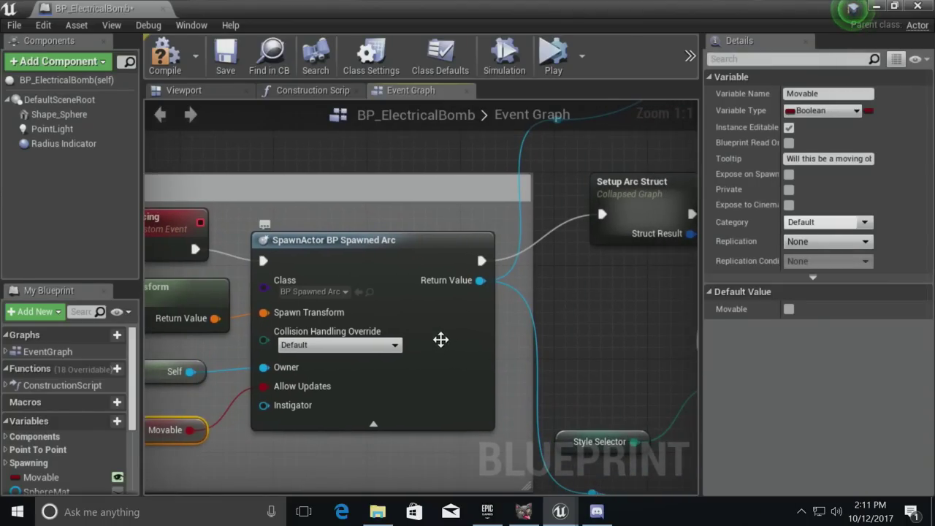
right_drag(476, 328, 307, 343)
scroll(296, 342, down, 4)
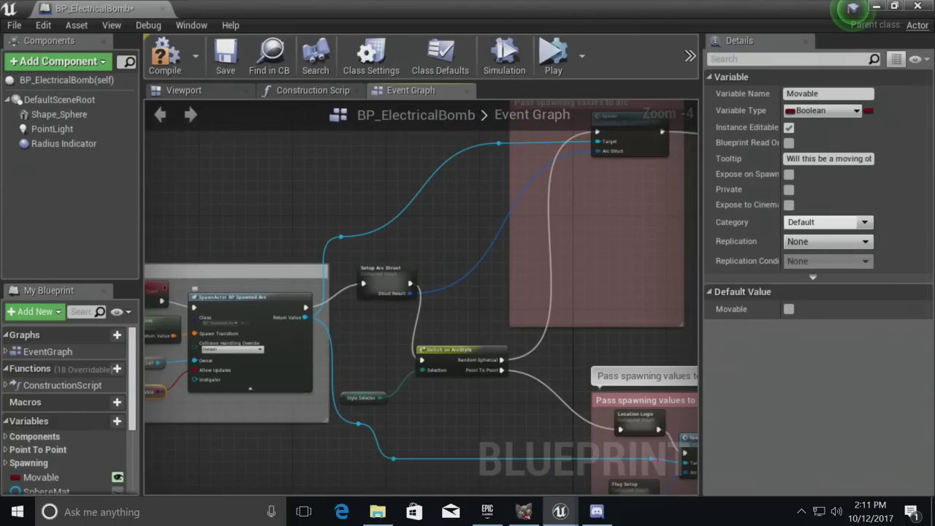
scroll(288, 322, up, 4)
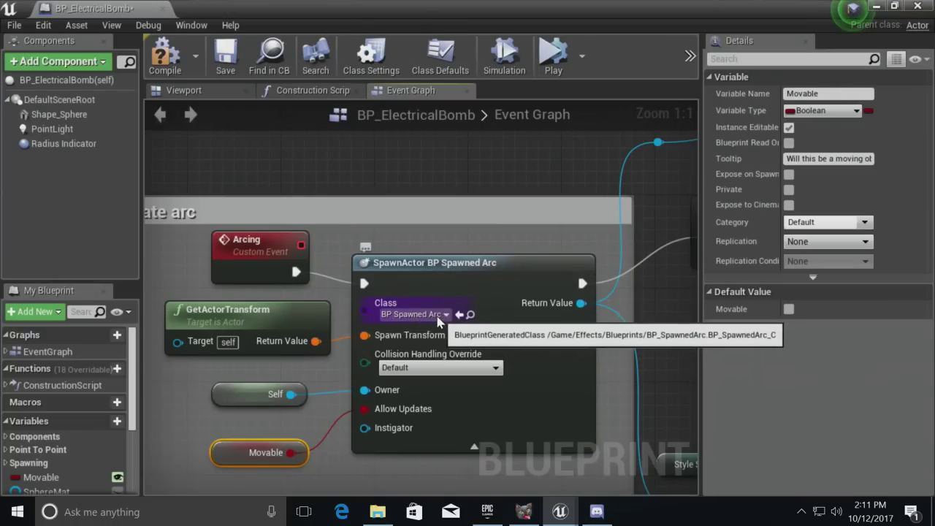
right_drag(588, 362, 224, 363)
scroll(274, 364, down, 4)
scroll(224, 362, up, 4)
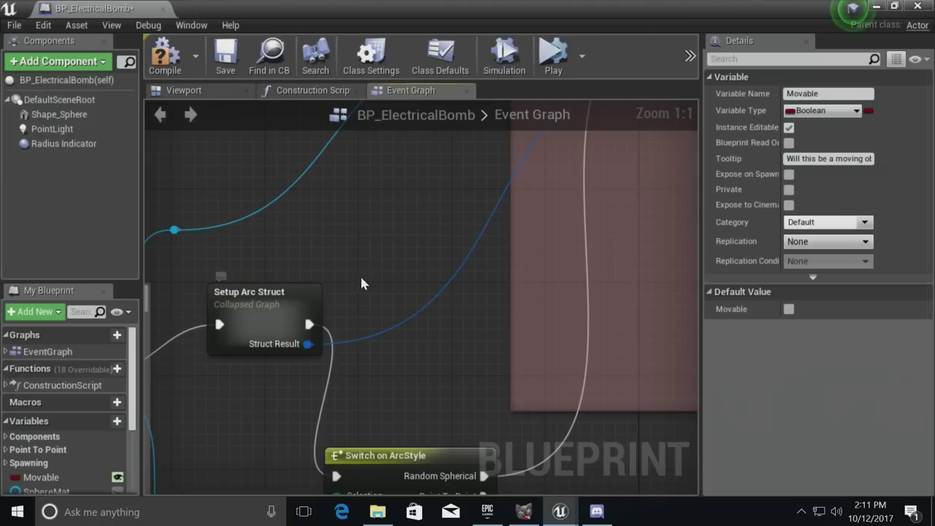
- Examine how the spawned actor and Struct Result feed the Spawn node in the upper Pass spawning values to arc section
right_drag(334, 278, 277, 409)
mouse_move(526, 209)
mouse_down()
mouse_move(522, 260)
mouse_move(520, 223)
mouse_move(532, 213)
mouse_up()
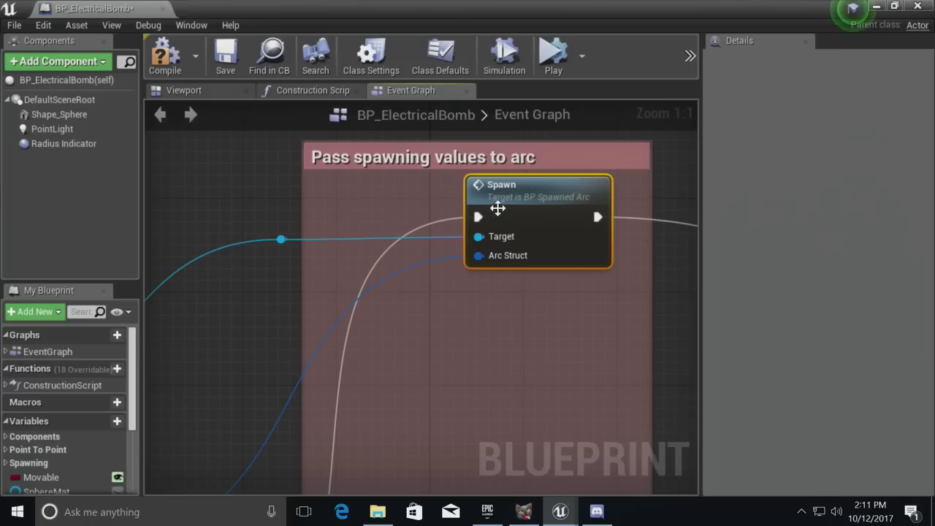
scroll(511, 234, down, 4)
scroll(534, 215, down, 2)
right_drag(415, 259, 456, 262)
scroll(304, 319, up, 5)
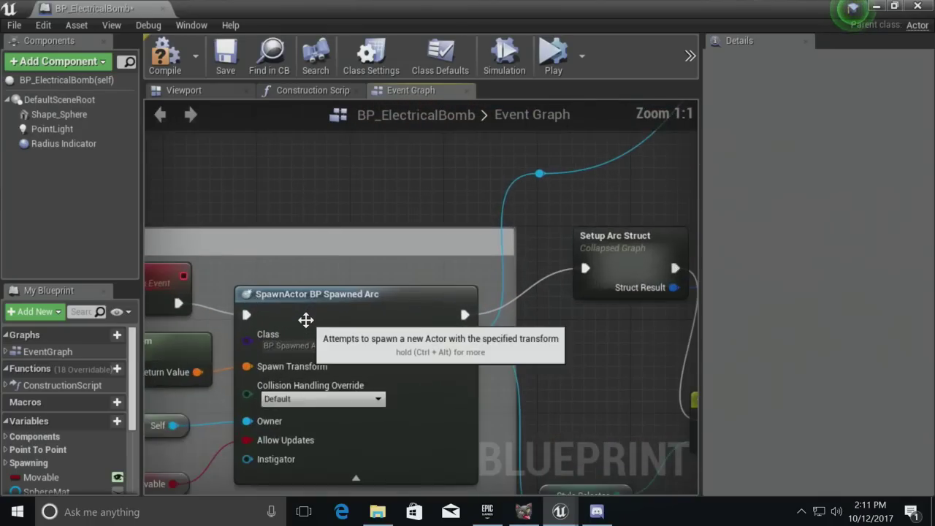
right_drag(512, 254, 235, 407)
scroll(367, 337, down, 4)
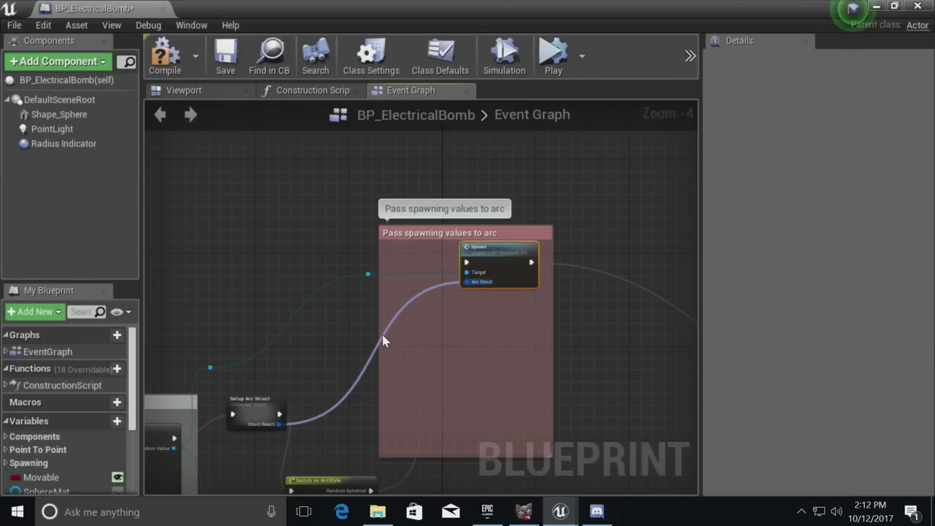
- Shift the blueprint window off the content list and open the ArcValues structure from the Blueprints folder
drag(391, 6, 623, 60)
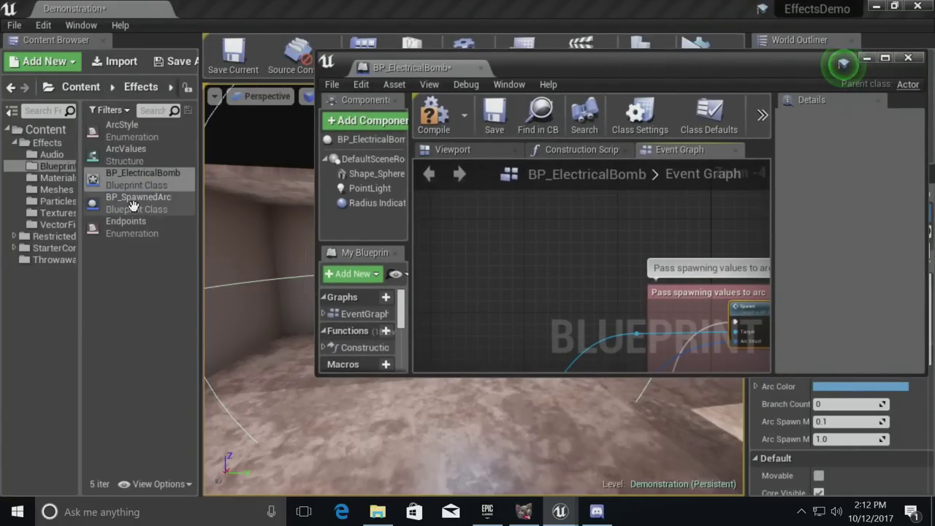
click(120, 130)
double_click(142, 160)
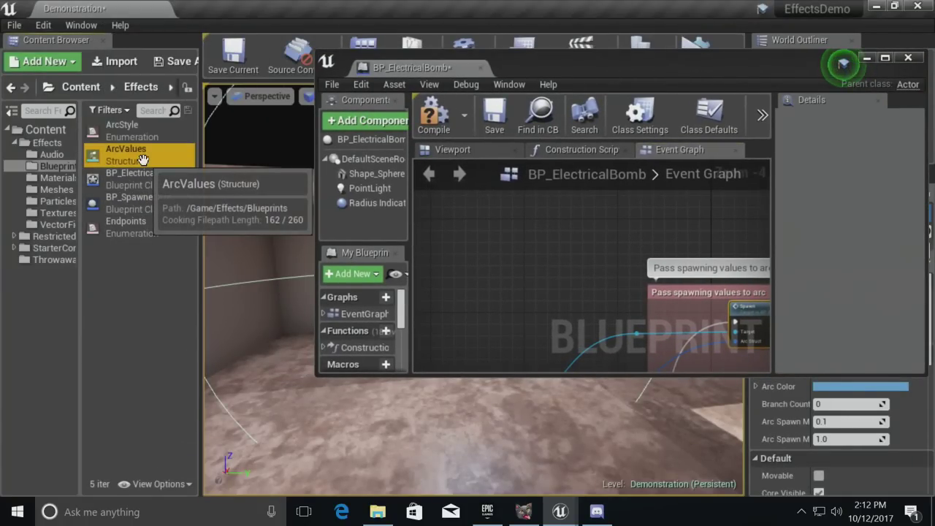
- Review all ArcValues variables and their types, from Distance and Bolt Color down to Noise Speed
click(325, 205)
click(324, 204)
drag(367, 199, 392, 358)
scroll(398, 302, down, 3)
scroll(398, 302, up, 4)
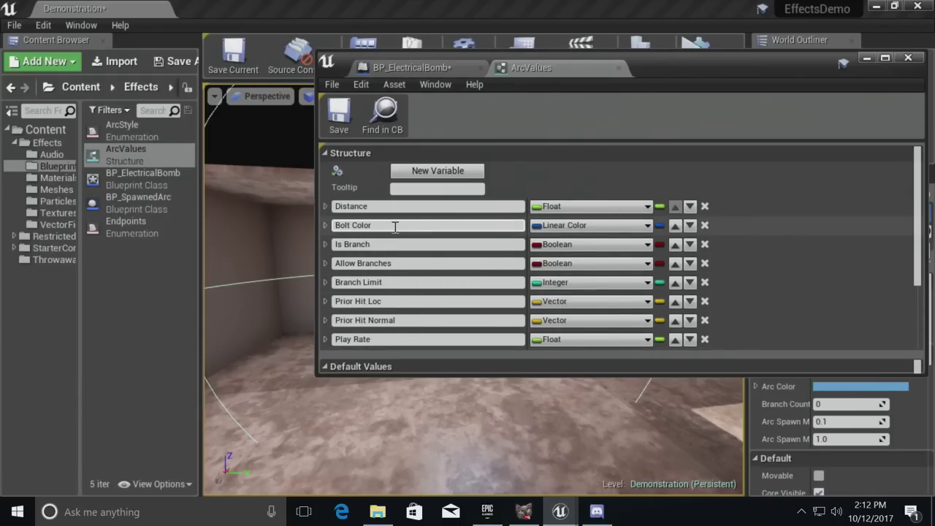
scroll(398, 219, down, 3)
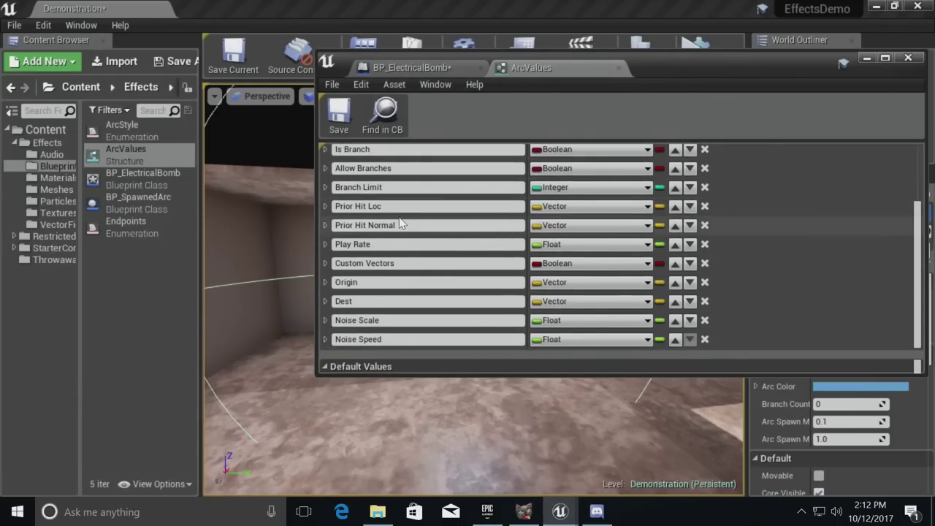
scroll(410, 240, up, 4)
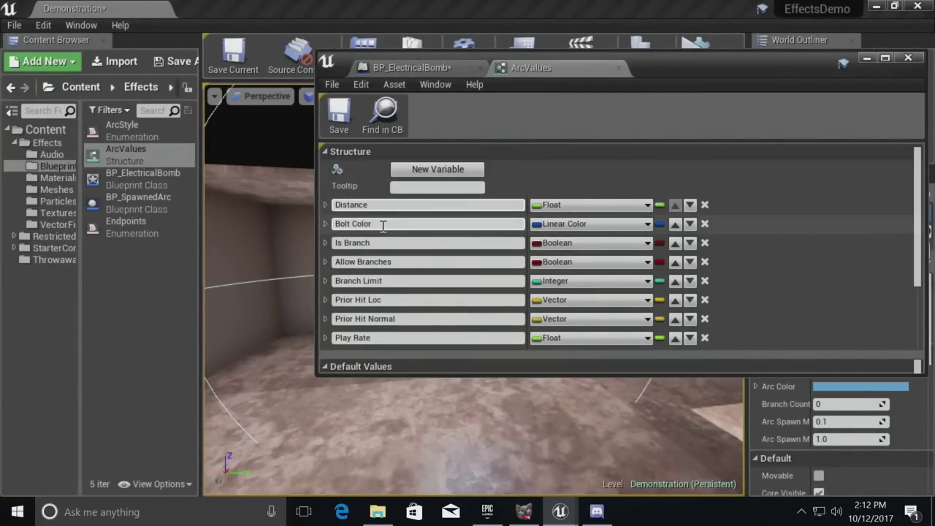
scroll(383, 241, down, 2)
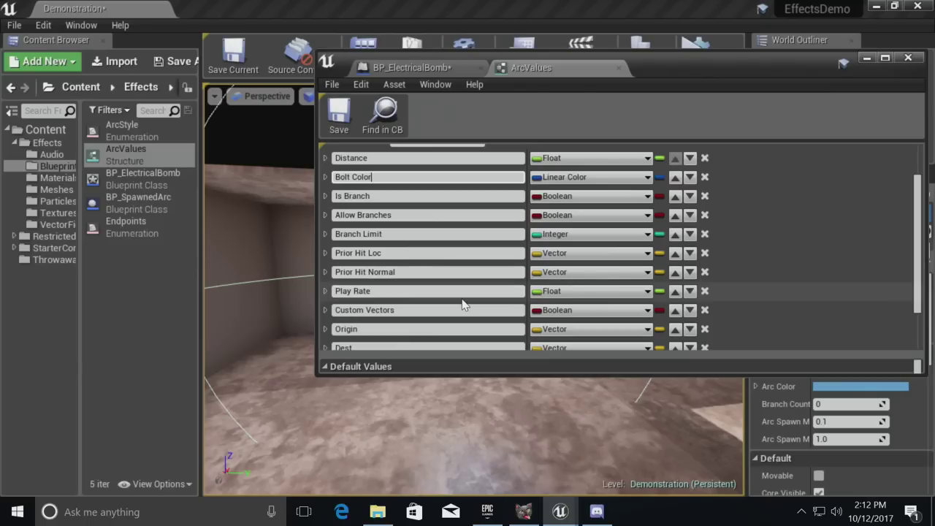
scroll(462, 304, down, 2)
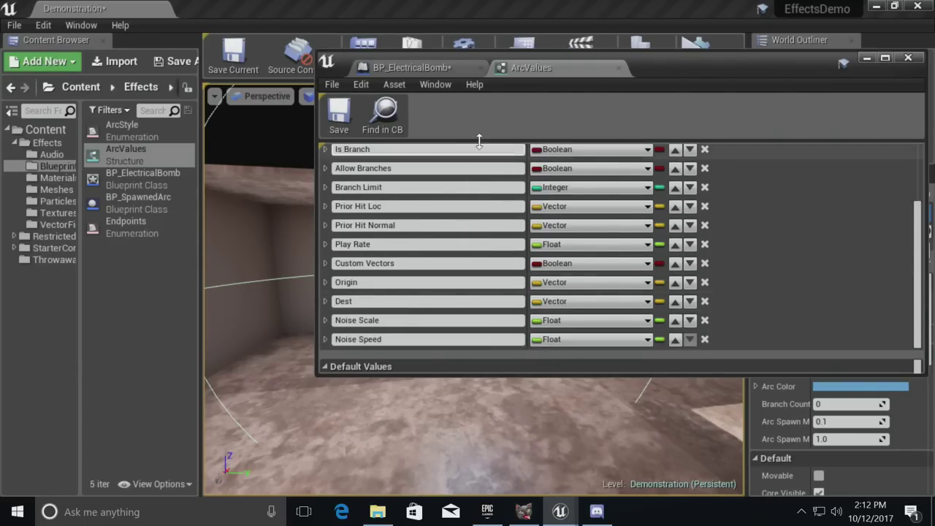
- Close the ArcValues structure and return to the SpawnActor node in the event graph's Create arc section
click(618, 67)
drag(491, 76, 331, 79)
scroll(381, 251, down, 4)
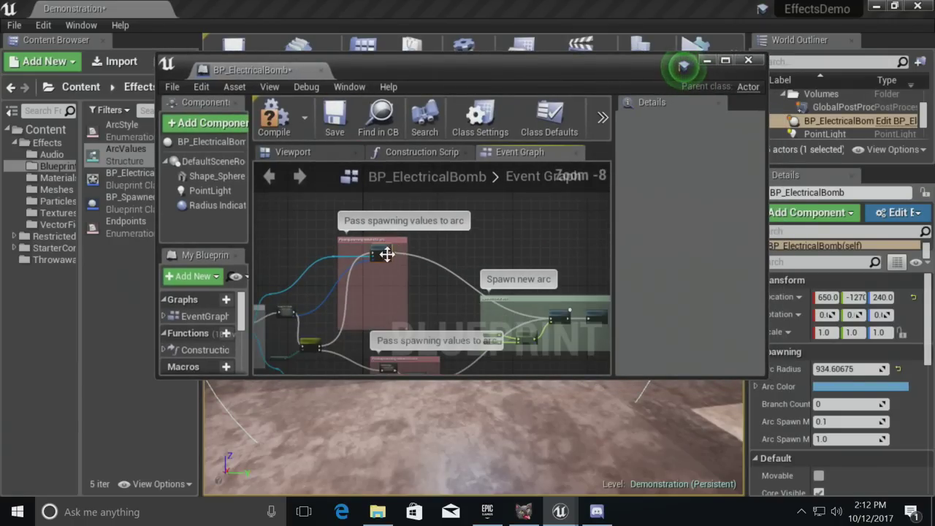
scroll(381, 251, up, 6)
right_drag(414, 261, 455, 242)
scroll(454, 242, down, 4)
right_drag(328, 289, 411, 265)
scroll(411, 265, up, 5)
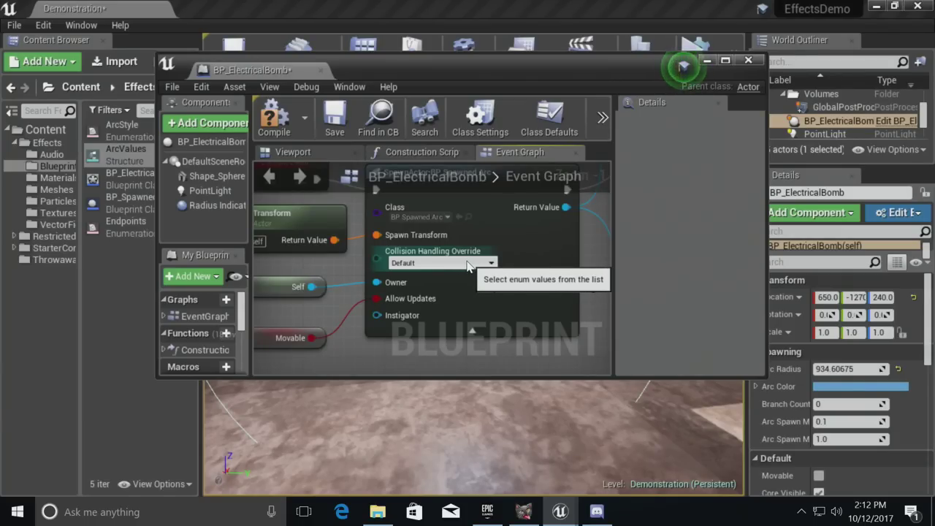
- Follow the Setup Arc Struct result into the Arc Struct input of the Spawn node
scroll(526, 265, down, 4)
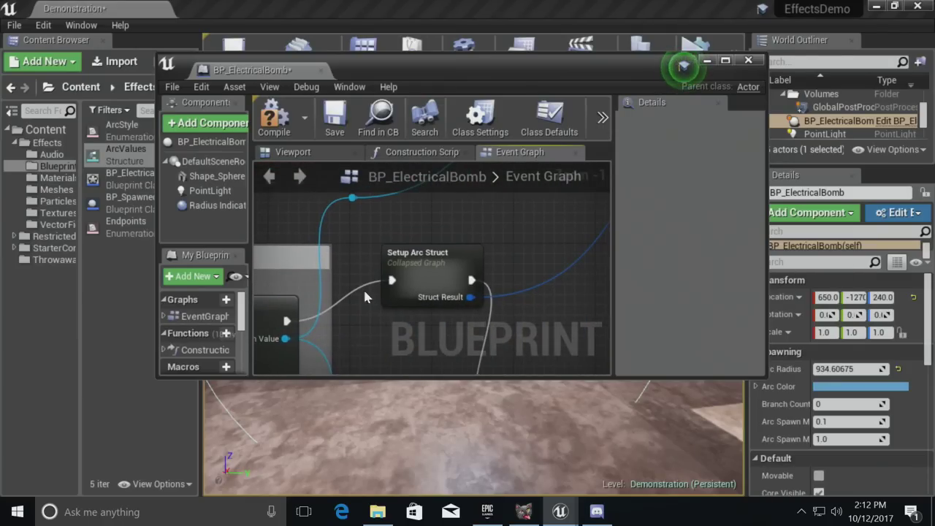
scroll(407, 278, up, 5)
scroll(408, 278, down, 5)
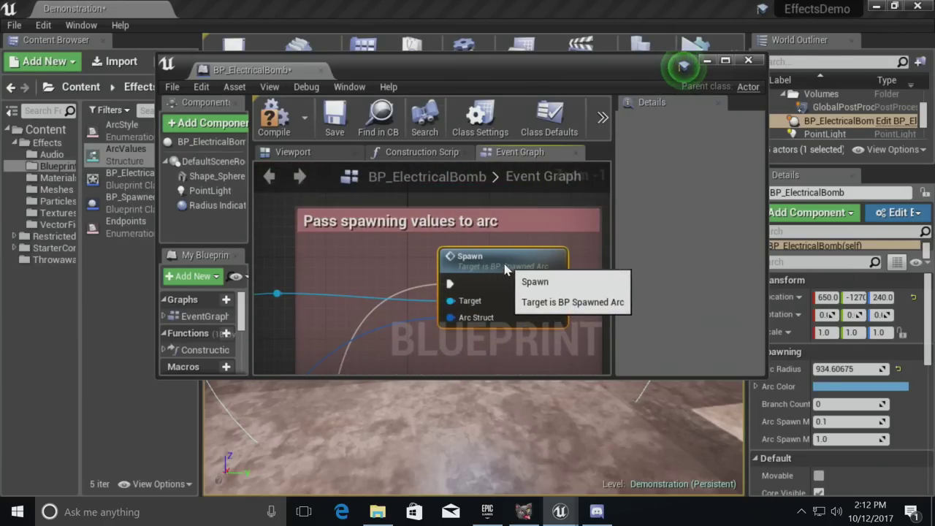
right_drag(484, 341, 405, 303)
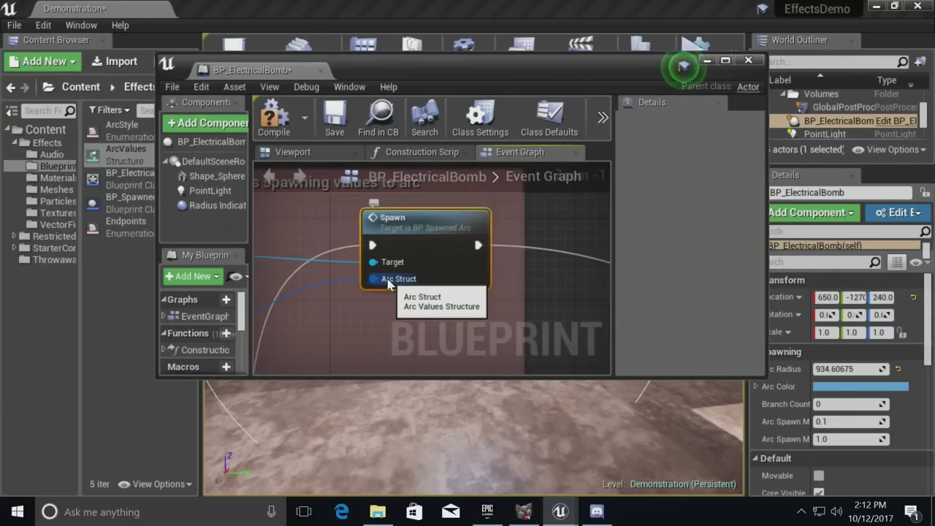
- Examine the Spawn new arc section, where Arc Spawn Min and Max set a random Delay before Arcing is called again
right_drag(452, 305, 333, 274)
scroll(333, 274, down, 4)
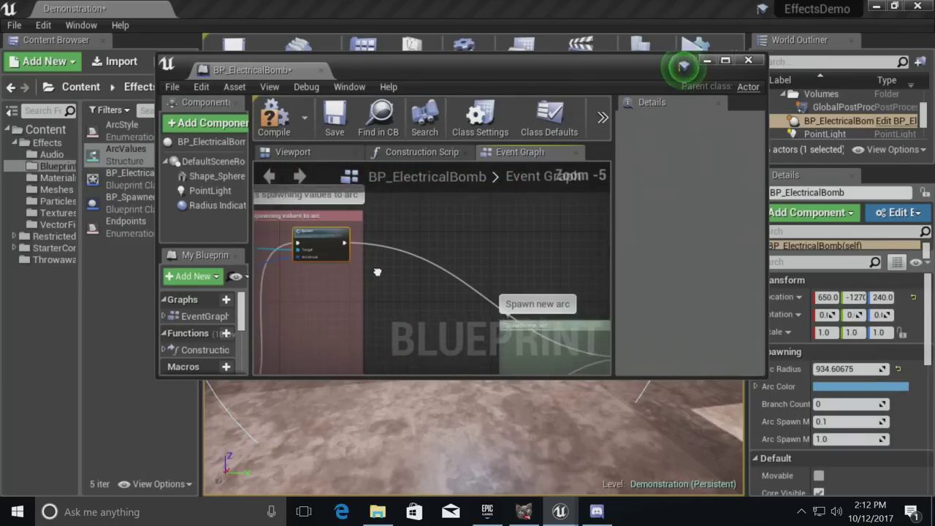
right_drag(573, 321, 402, 241)
scroll(402, 244, up, 2)
right_drag(410, 288, 475, 211)
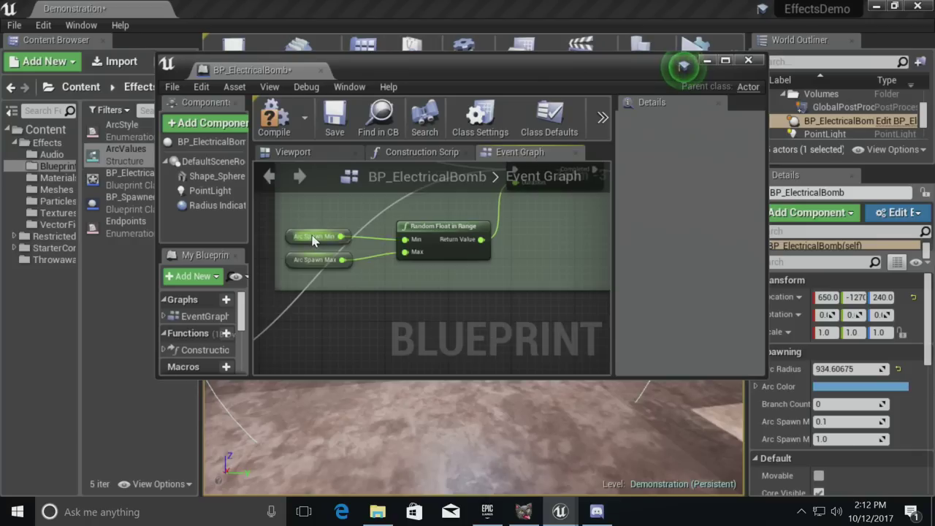
right_drag(503, 234, 260, 328)
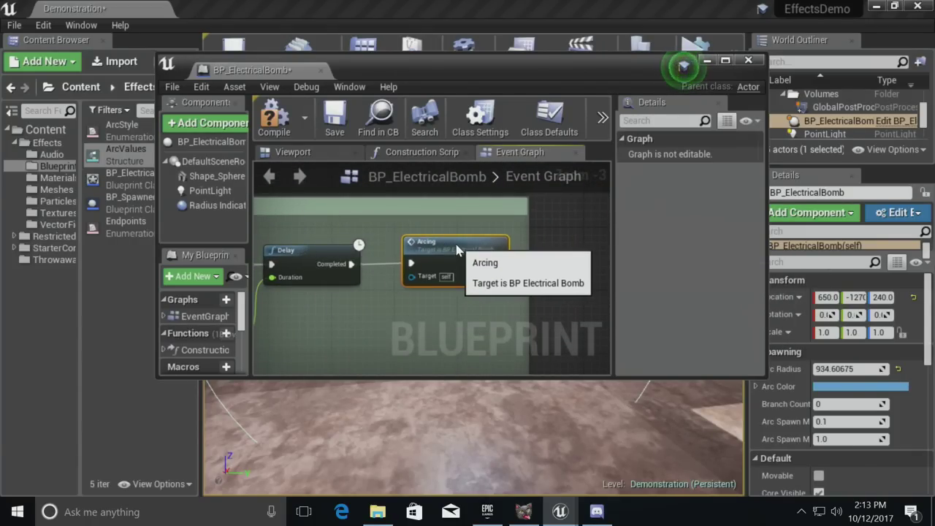
scroll(496, 257, down, 5)
scroll(416, 300, down, 3)
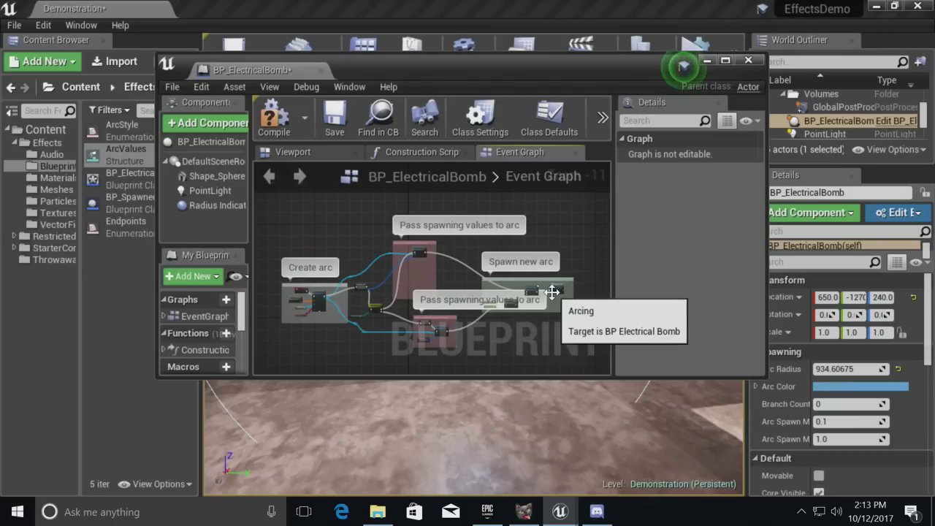
- Close the BP_ElectricalBomb blueprint and frame the bomb's rooms from above in the level
click(322, 71)
right_drag(313, 244, 357, 367)
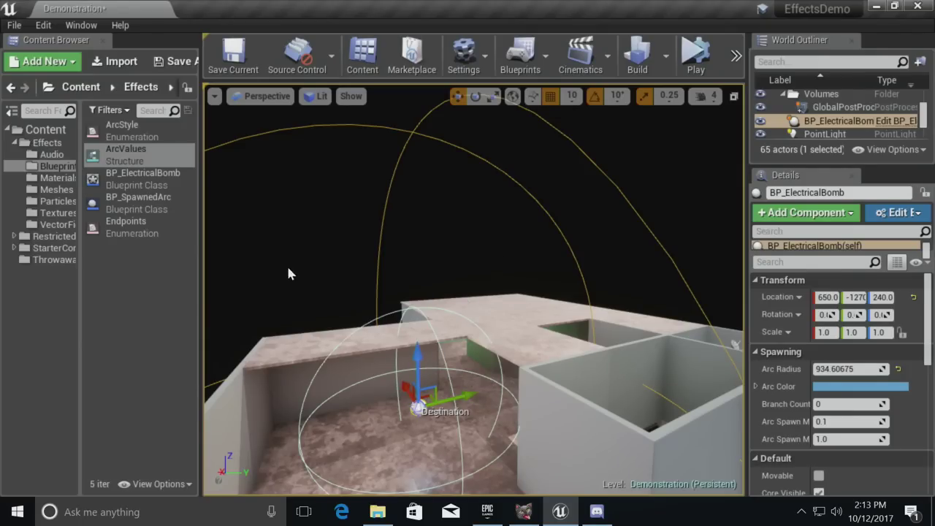
click(145, 324)
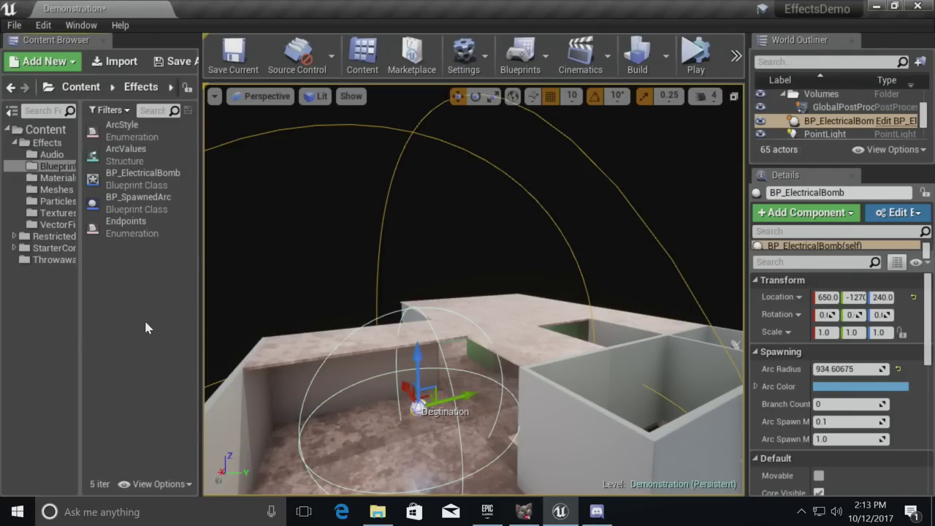
- Play the level, watch the bomb emit arcs, and stop the session
click(694, 57)
key(w)
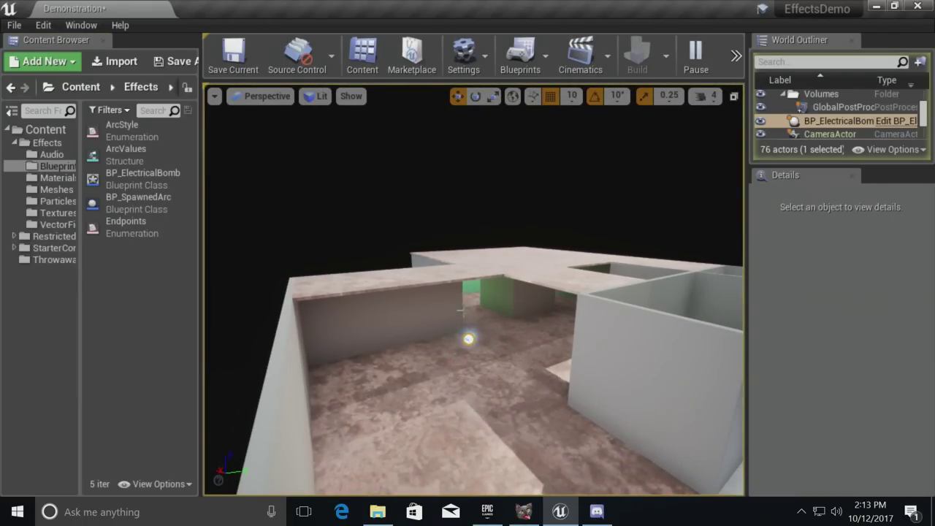
click(456, 356)
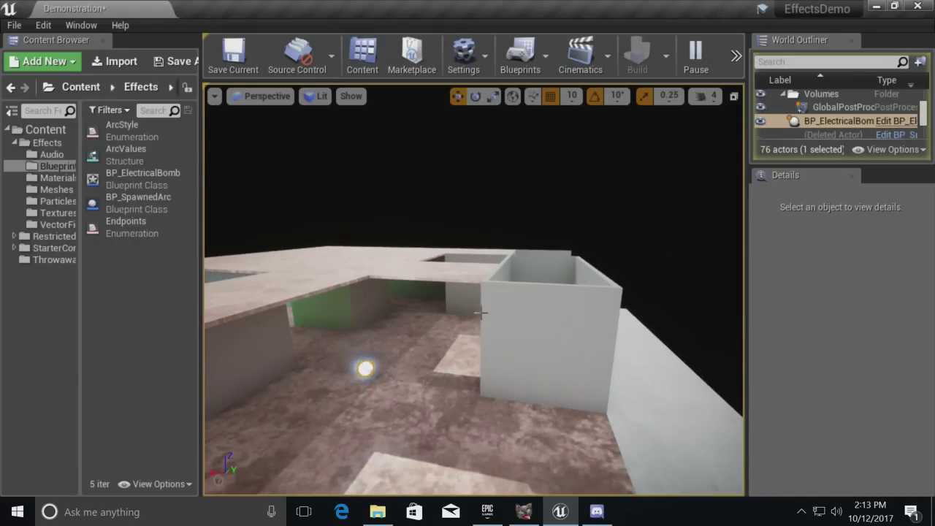
click(734, 63)
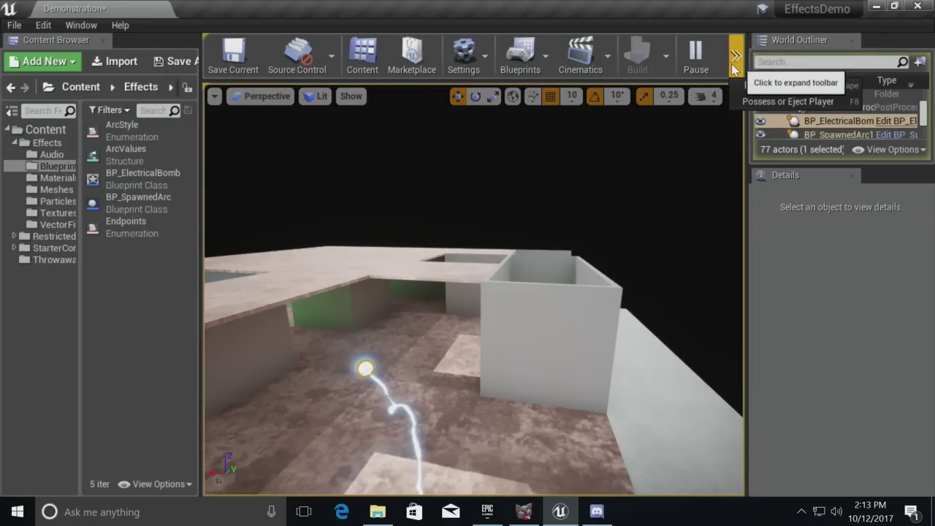
right_drag(679, 175, 646, 184)
key(Escape)
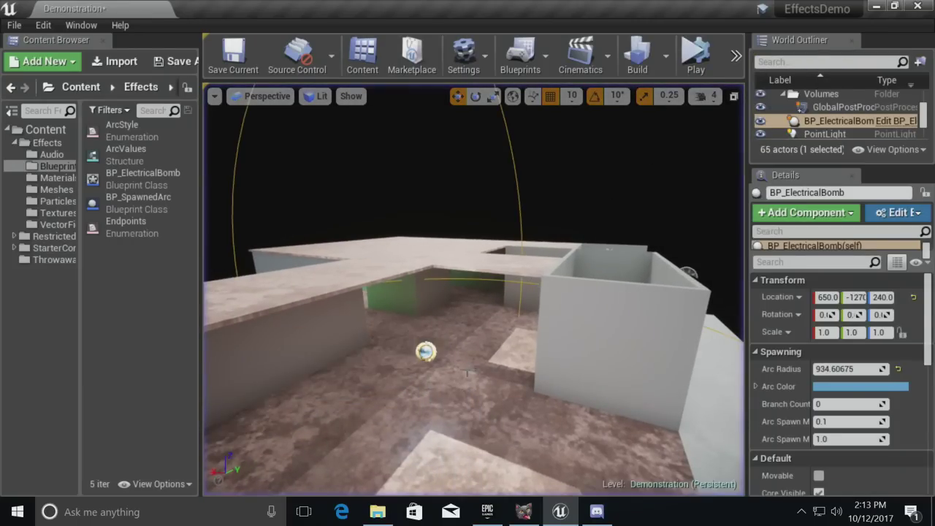
- Set the electrical bomb's maximum time between arcs to 0.25
click(419, 351)
scroll(793, 409, down, 2)
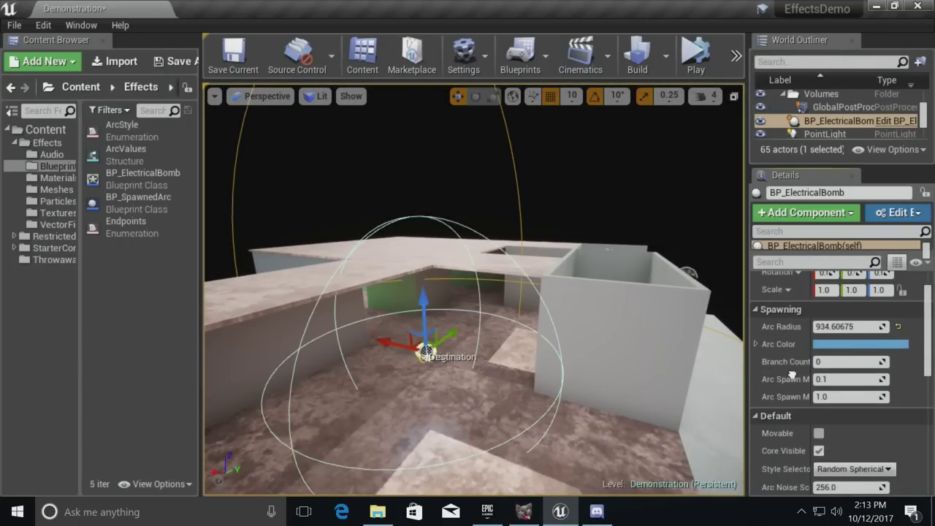
click(840, 396)
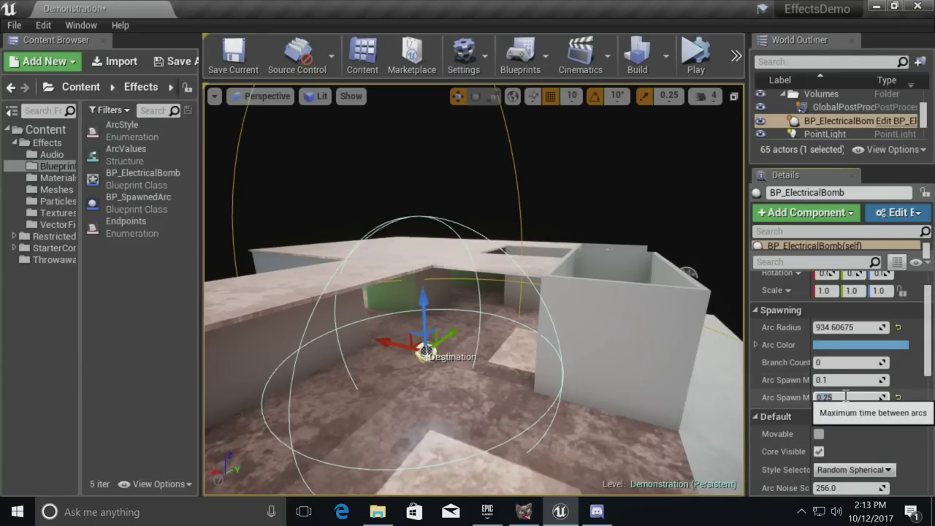
key(Return)
- Play the level again to watch the more frequent arcs, and end the session
right_drag(646, 191, 617, 134)
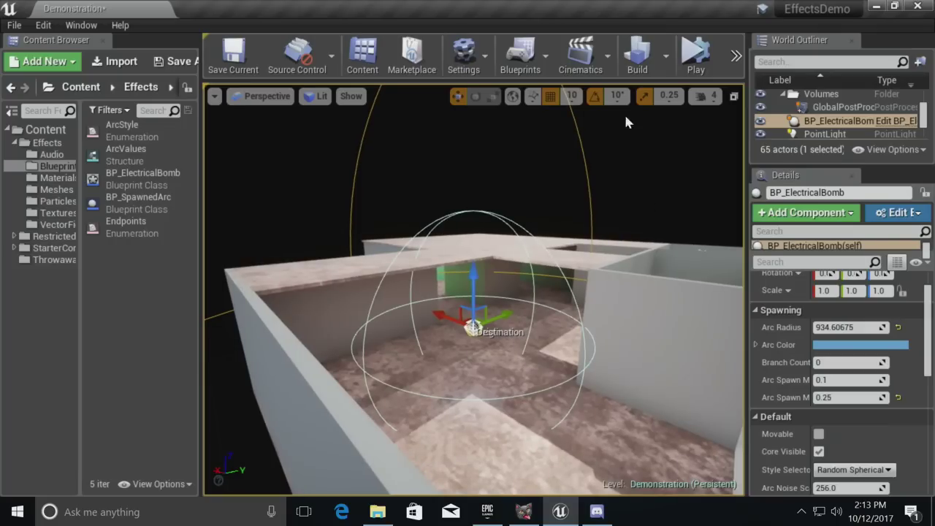
click(695, 55)
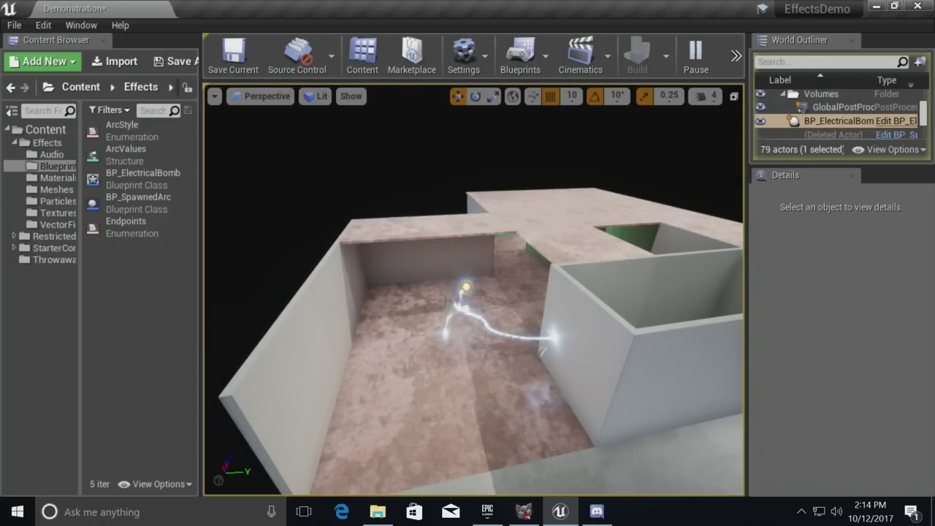
key(Escape)
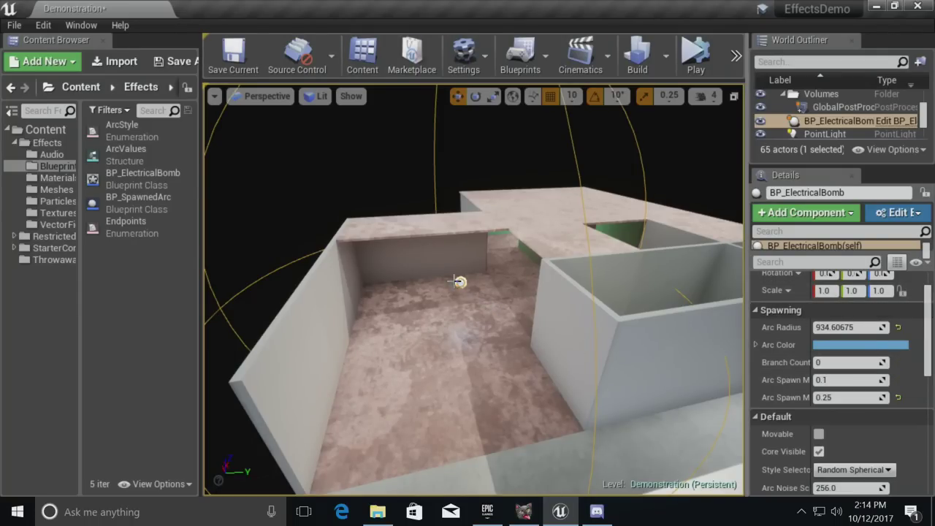
- Shift the electrical bomb slightly within the green corridor and set its minimum arc spawn time to 0.5 and maximum to 1.0
key(g)
right_drag(473, 360, 554, 350)
right_drag(473, 360, 612, 405)
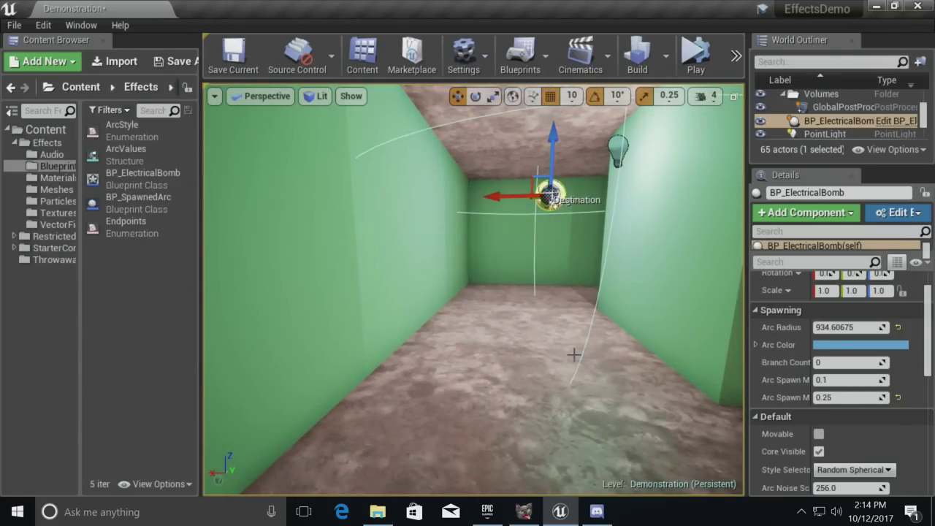
drag(499, 197, 532, 189)
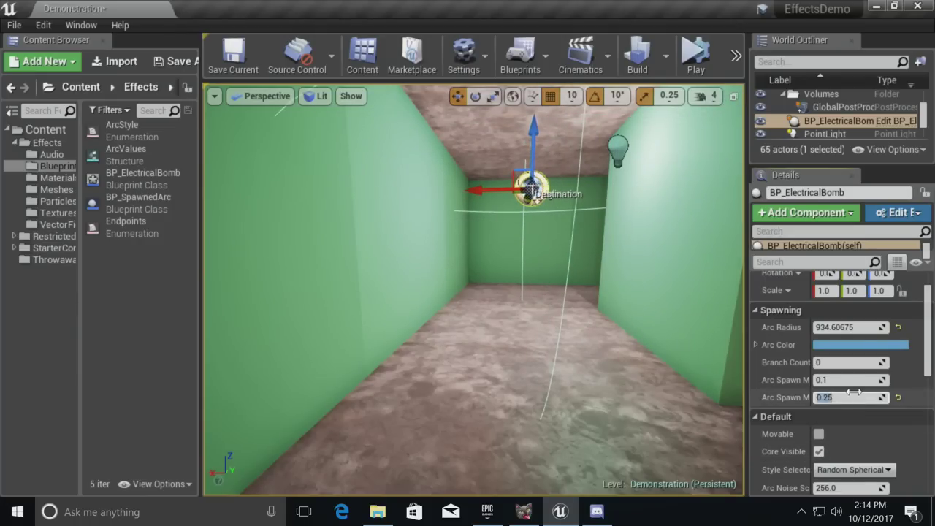
text(1)
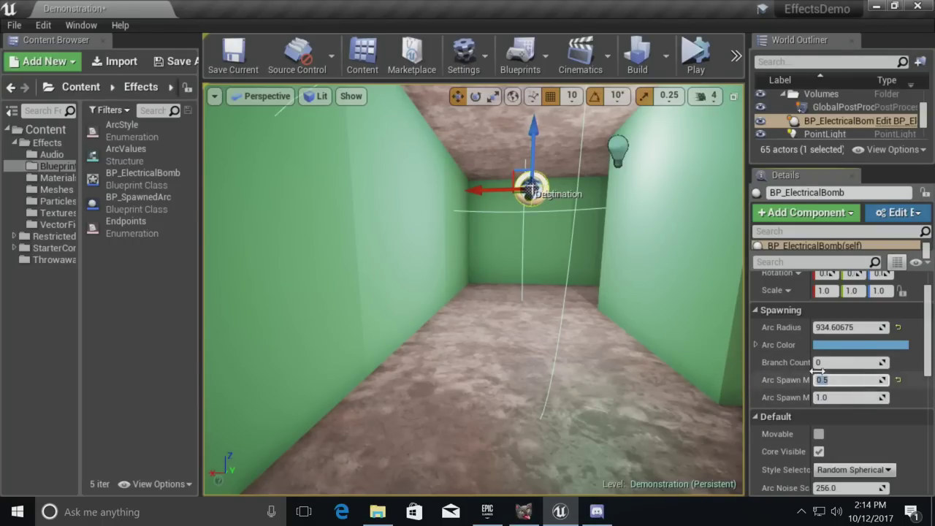
- Play the level, watch the bomb's slower arcs from several angles in the green corridor, and stop the session
click(701, 57)
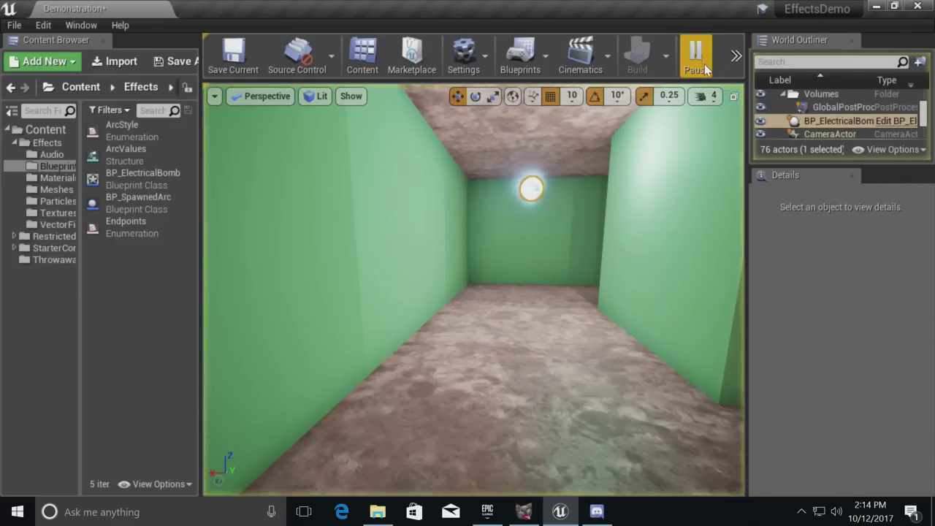
key(s)
mouse_move(607, 206)
right_down()
mouse_move(595, 197)
mouse_move(607, 207)
right_up()
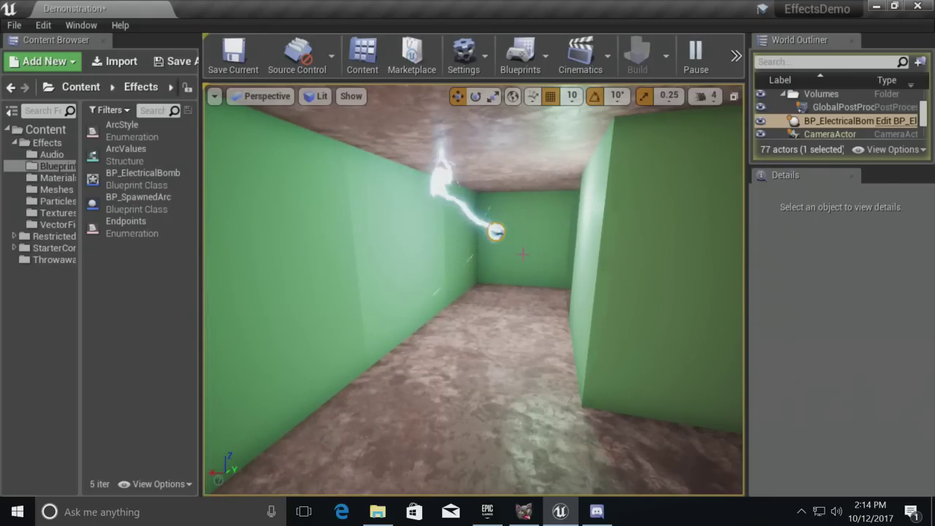
key(d)
right_drag(568, 158, 546, 159)
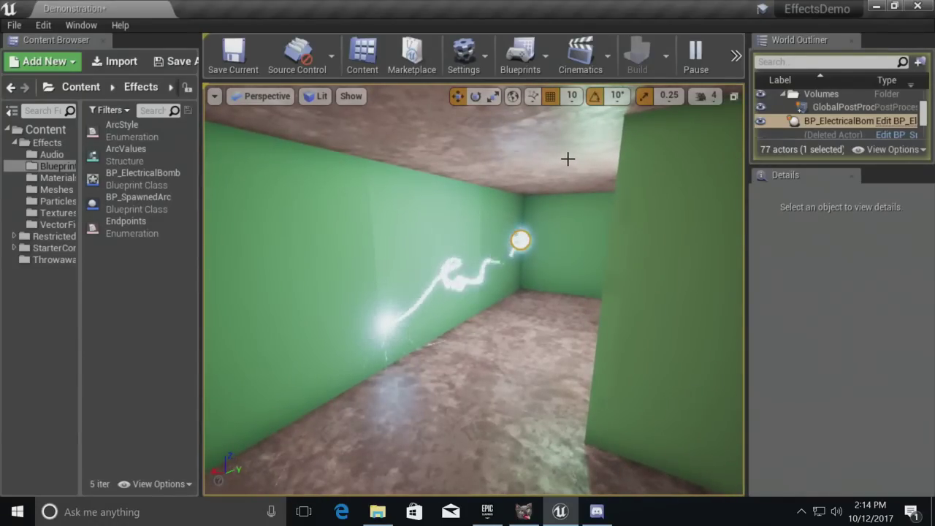
key(Escape)
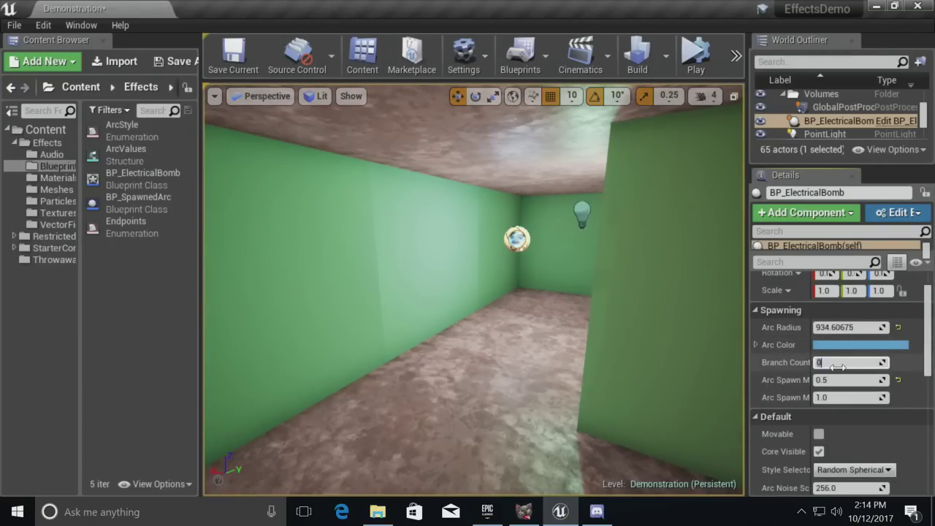
- Set the bomb's branch count to 4, view the corner outside the corridor, and play and stop the level to test branching arcs
key(s)
mouse_move(657, 322)
right_down()
mouse_move(668, 321)
mouse_move(654, 321)
right_up()
right_drag(633, 131, 634, 131)
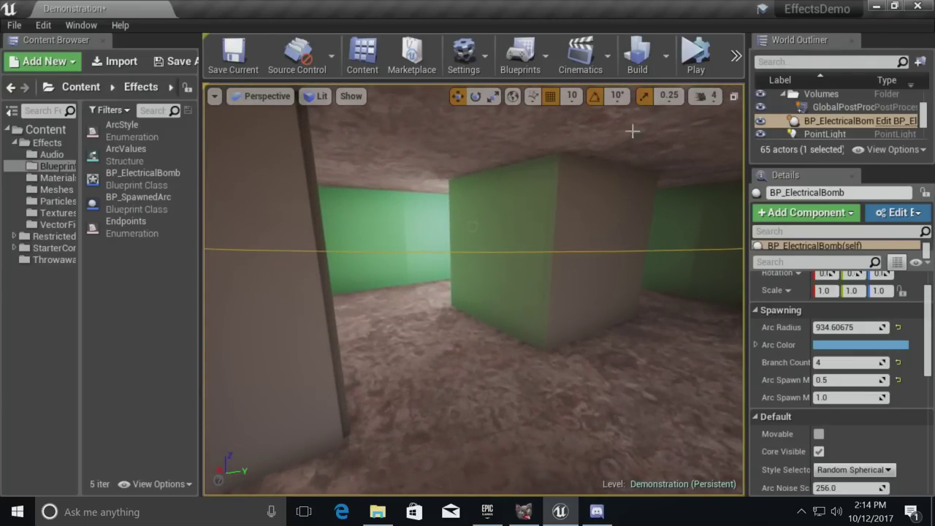
click(692, 62)
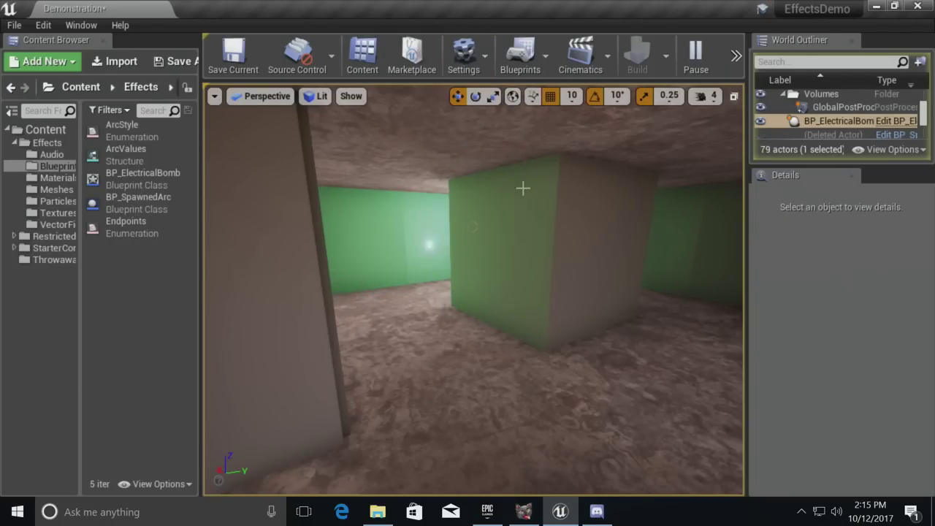
key(Escape)
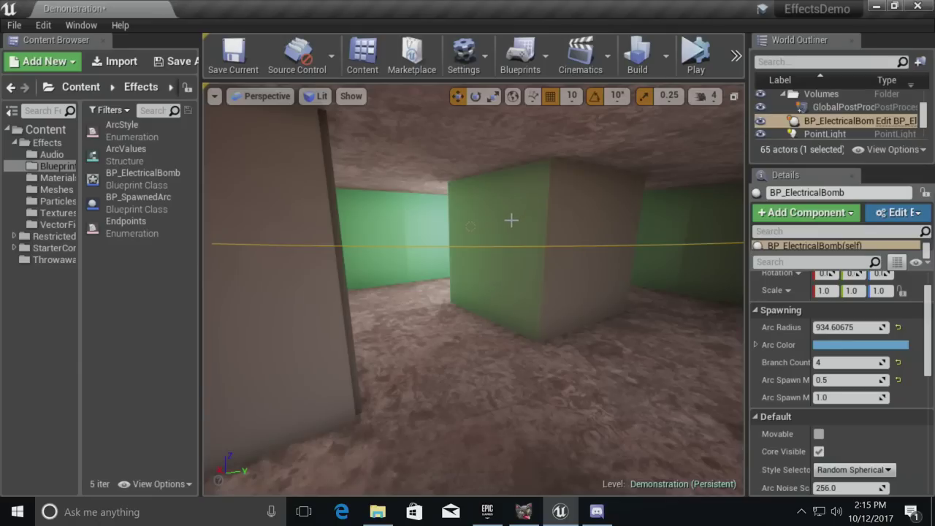
- Open the BP_SpawnedArc blueprint and go from its Handle Branching graph up to the main event graph
double_click(138, 197)
drag(447, 76, 450, 2)
scroll(499, 183, down, 6)
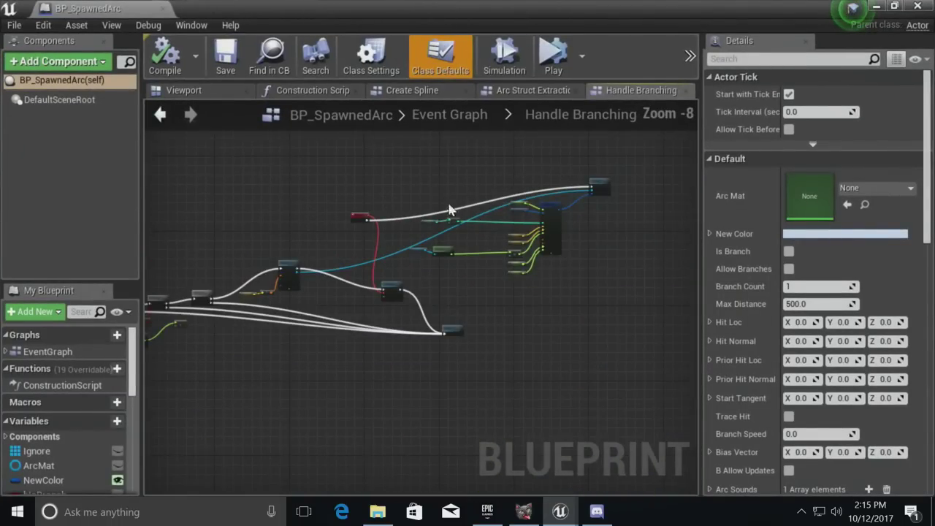
click(460, 114)
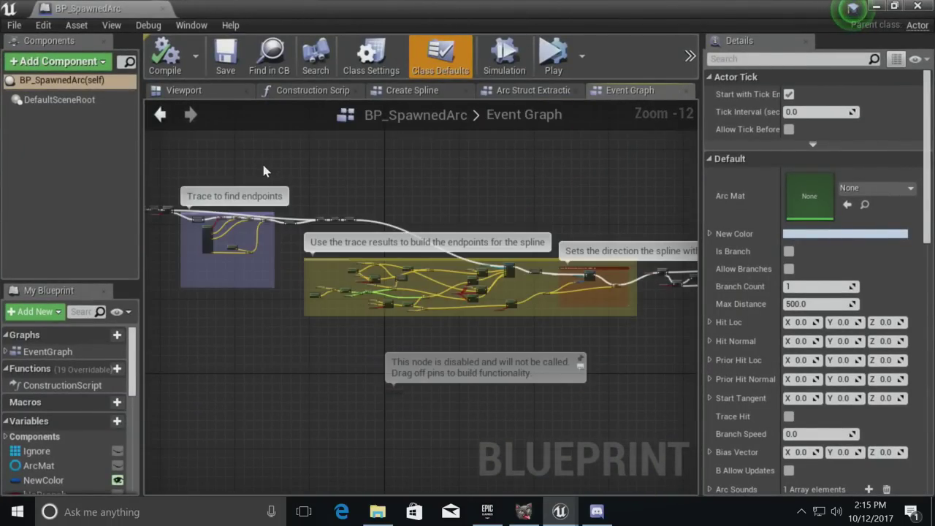
- Check BP_SpawnedArc's construction script and component viewport, and return to its event graph
right_drag(268, 170, 504, 208)
click(312, 93)
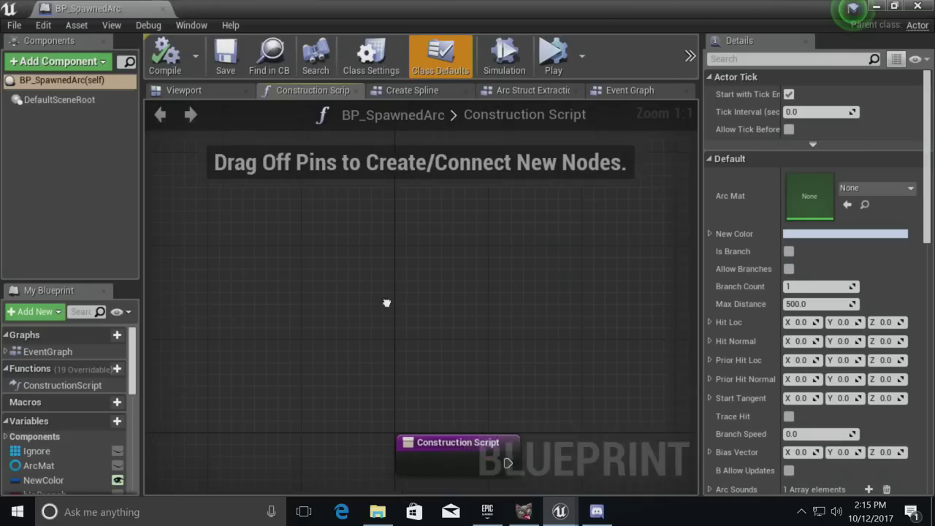
click(196, 91)
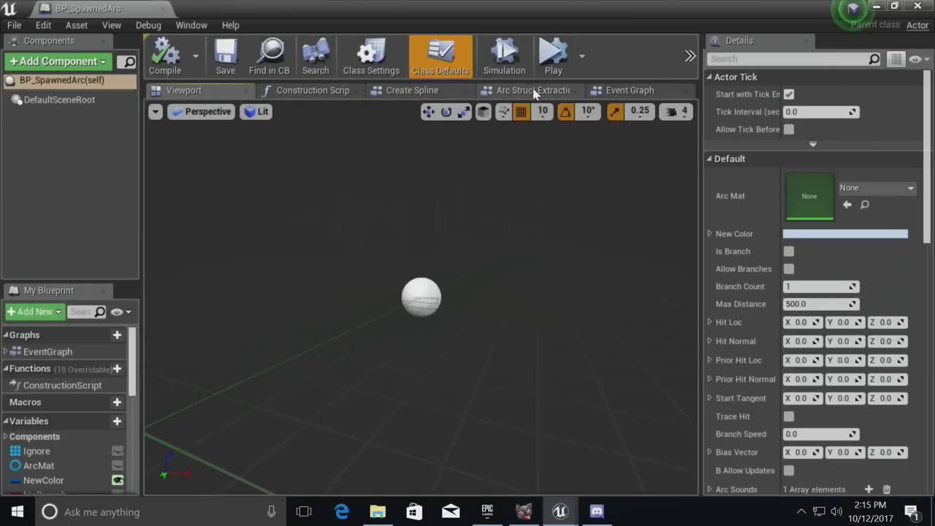
click(625, 89)
- Inspect the Spawn custom event and its ArcStruct input at the start of the event graph
scroll(427, 264, up, 12)
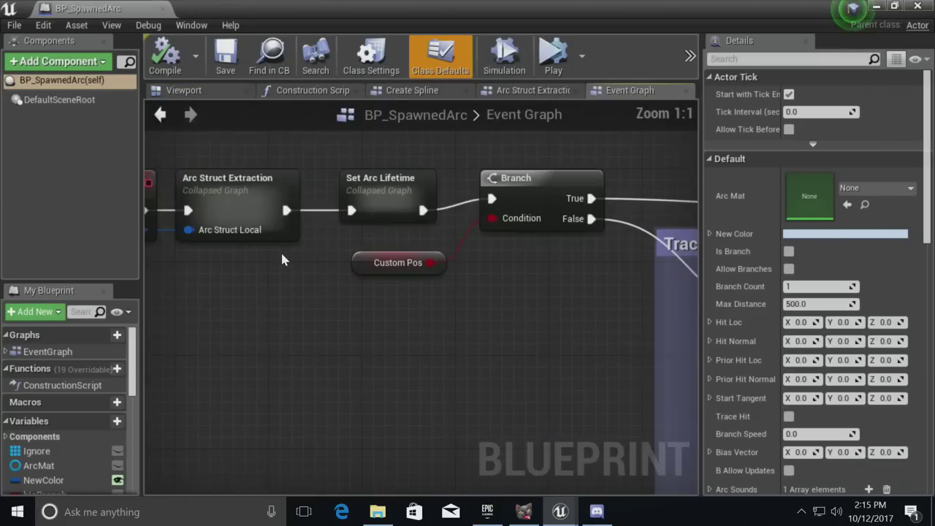
click(371, 264)
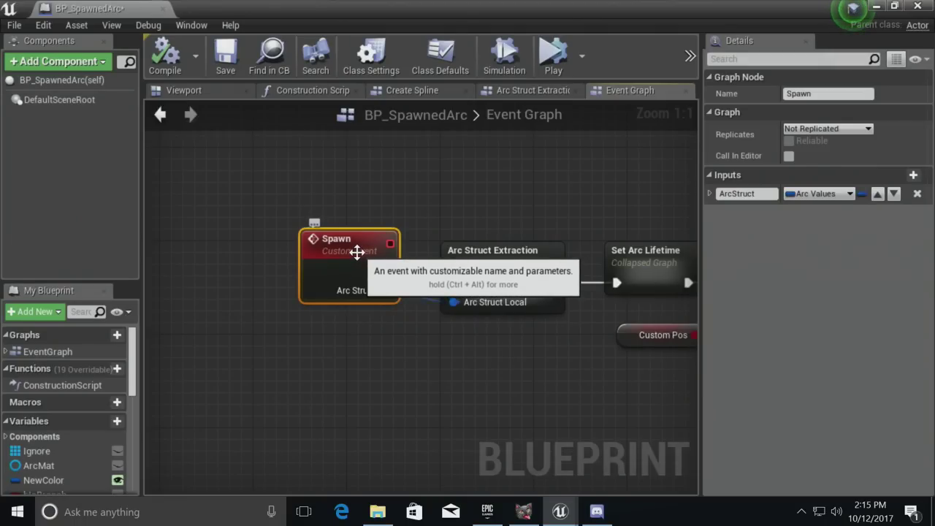
right_drag(413, 346, 341, 355)
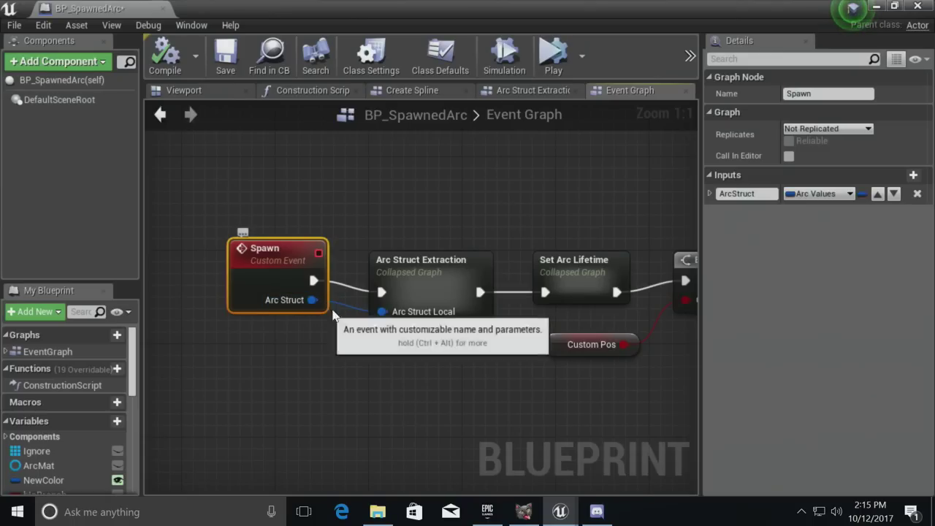
- Open the Arc Struct Extraction collapsed graph and examine its Sequence node, variable setters and the blueprint's variable list
double_click(441, 267)
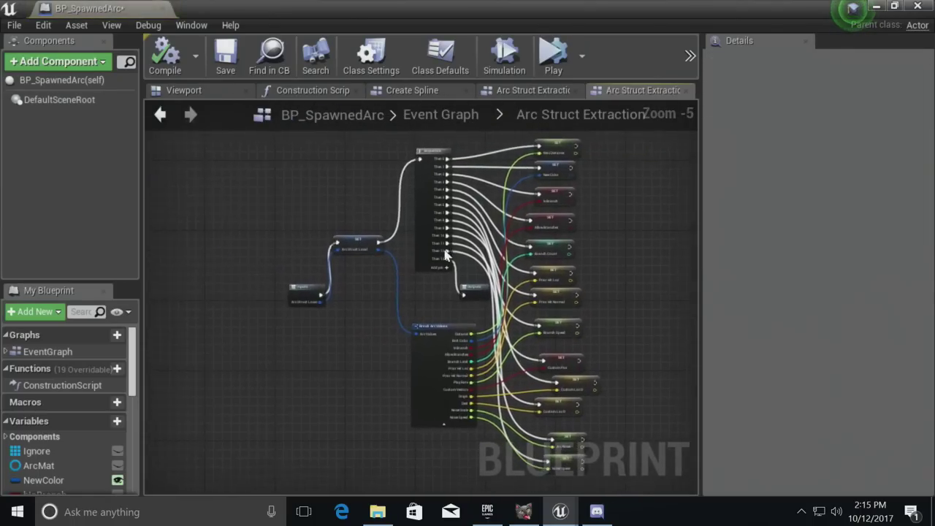
scroll(548, 189, up, 3)
drag(129, 382, 140, 433)
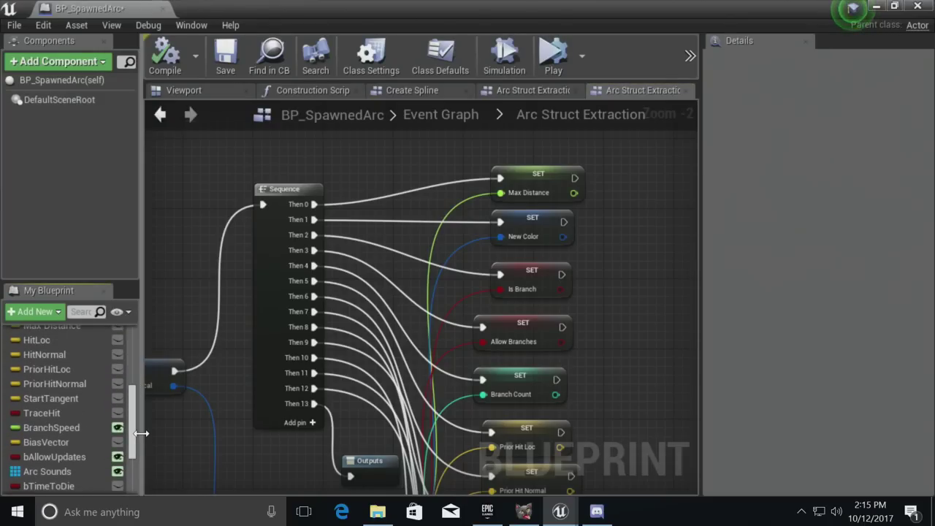
right_drag(289, 397, 312, 271)
scroll(423, 362, down, 4)
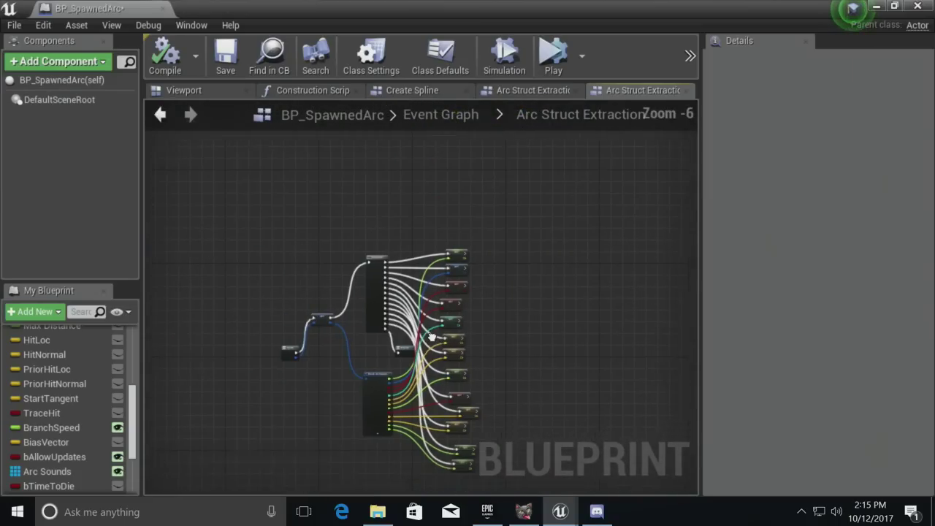
- Trace how the Break ArcValues outputs feed the Set nodes, and compare them with the blueprint's variables
scroll(427, 372, up, 3)
right_drag(427, 371, 442, 296)
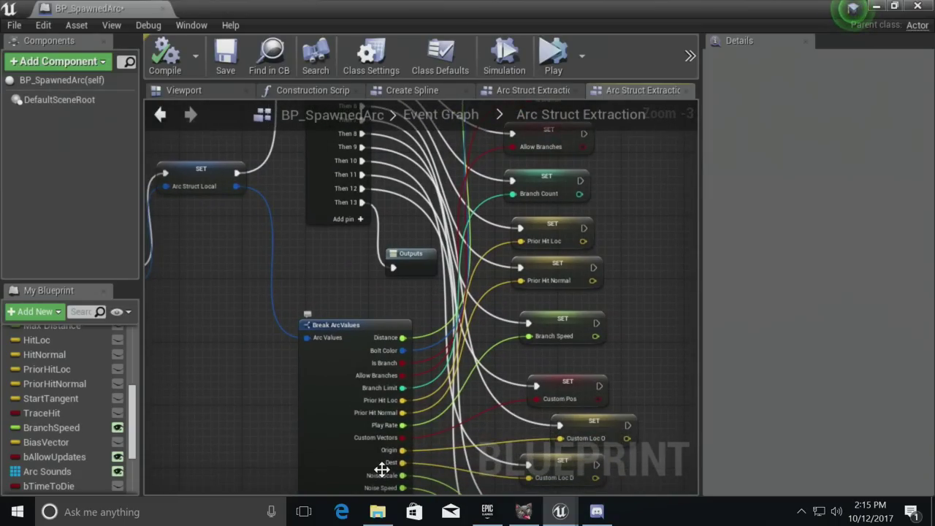
right_drag(382, 467, 368, 361)
right_drag(445, 274, 452, 422)
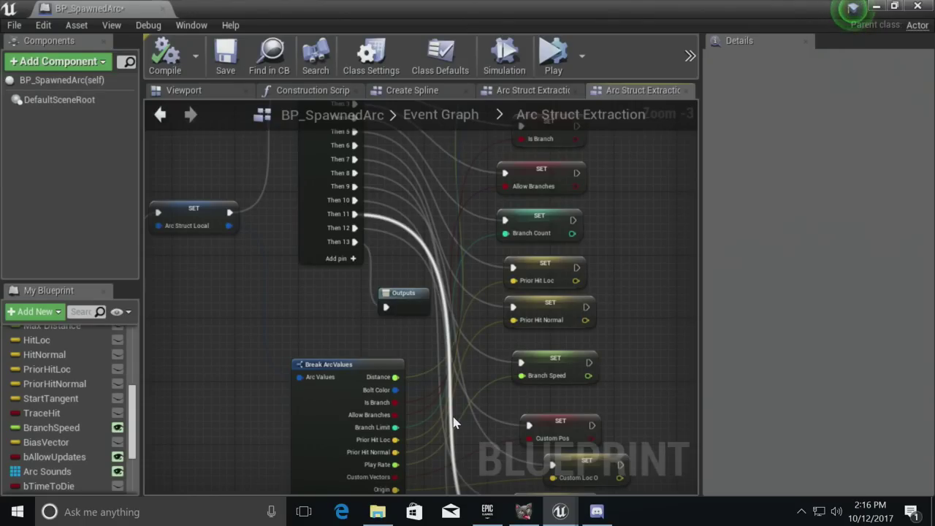
right_drag(453, 422, 336, 525)
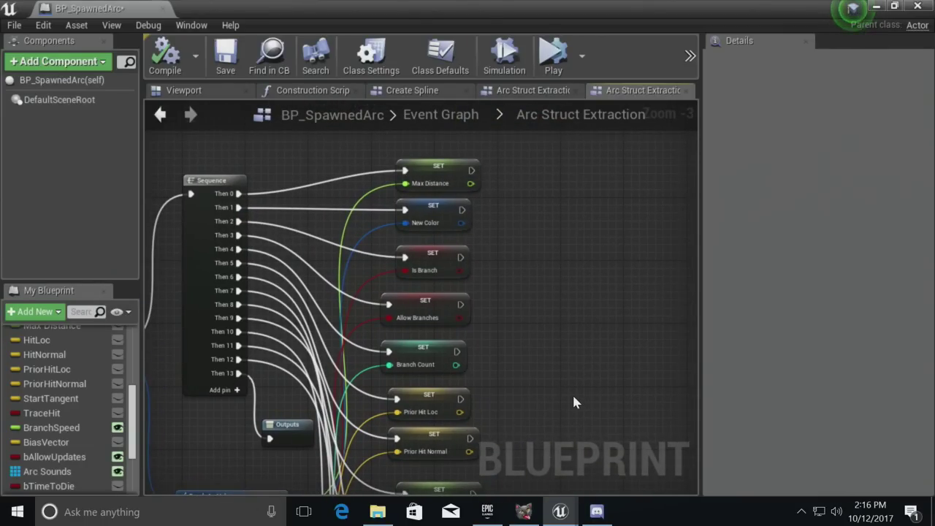
right_drag(573, 397, 621, 344)
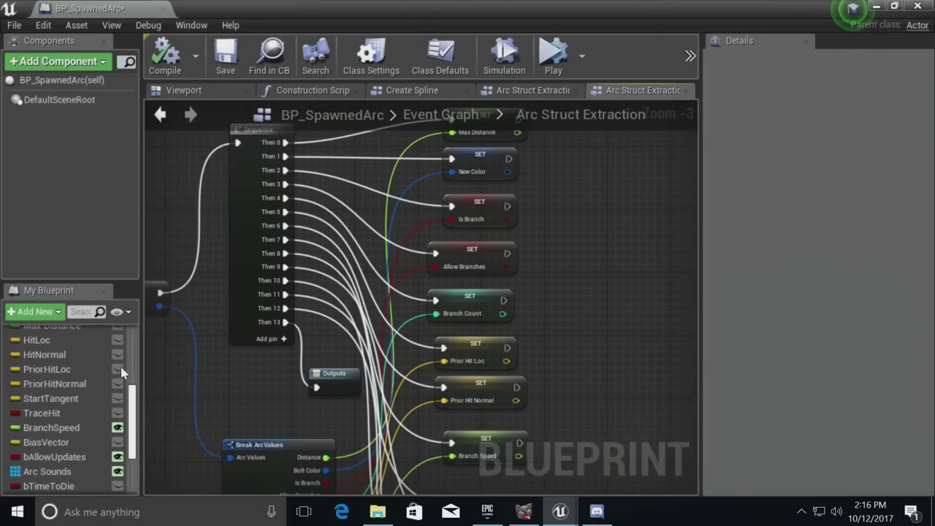
drag(135, 403, 179, 340)
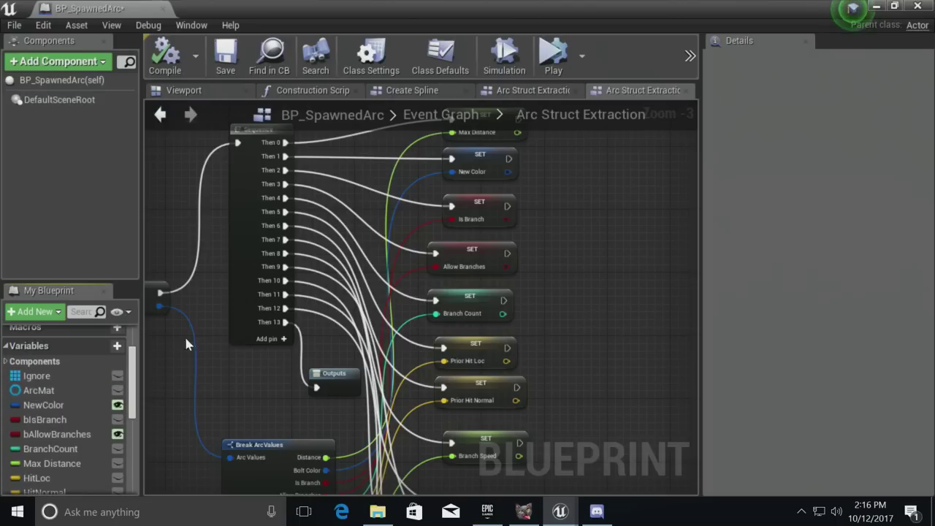
- Return to the event graph and select the Custom Pos variable that drives the Branch node
click(441, 114)
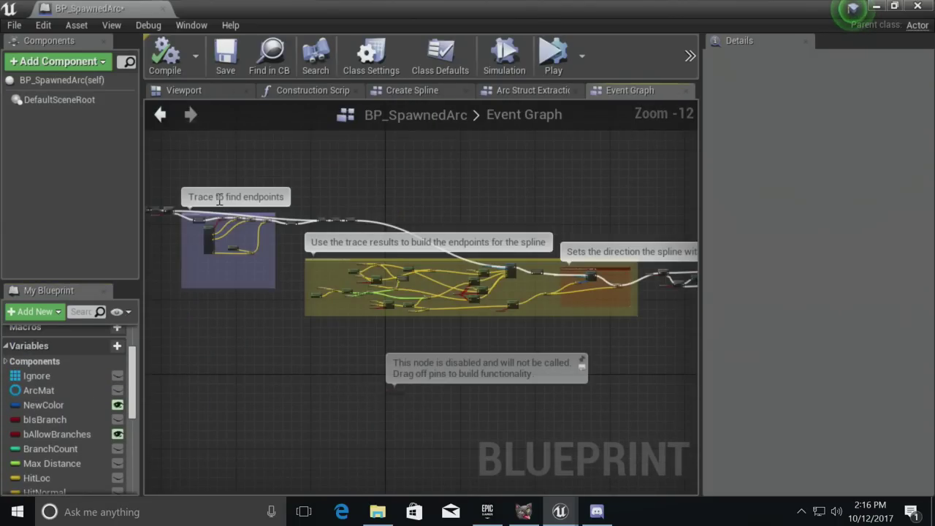
scroll(329, 233, up, 4)
scroll(329, 233, up, 8)
right_drag(379, 255, 430, 349)
mouse_move(250, 312)
mouse_down()
mouse_move(256, 359)
mouse_move(245, 324)
mouse_up()
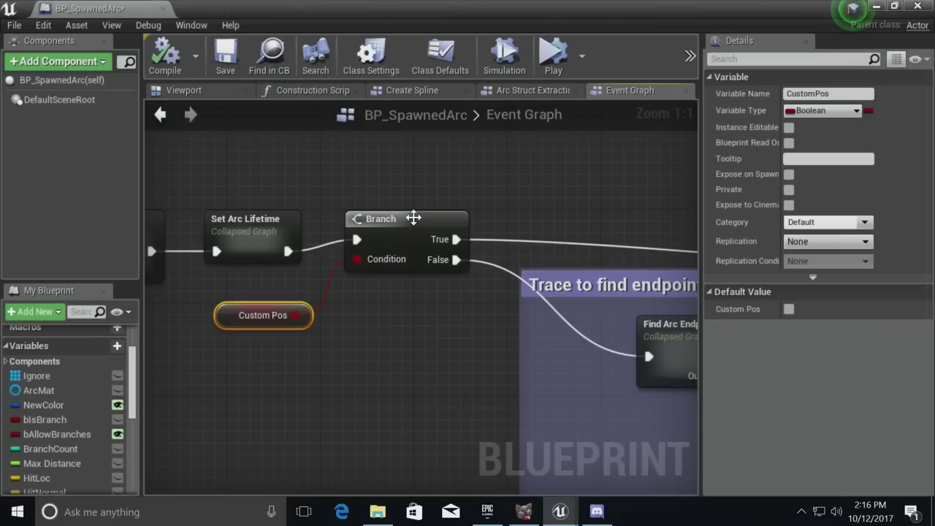
- Follow the Branch node's False path, open the Find Arc Endpoint collapsed graph and select its LineTraceByChannel node
right_drag(554, 213, 337, 237)
scroll(479, 315, down, 3)
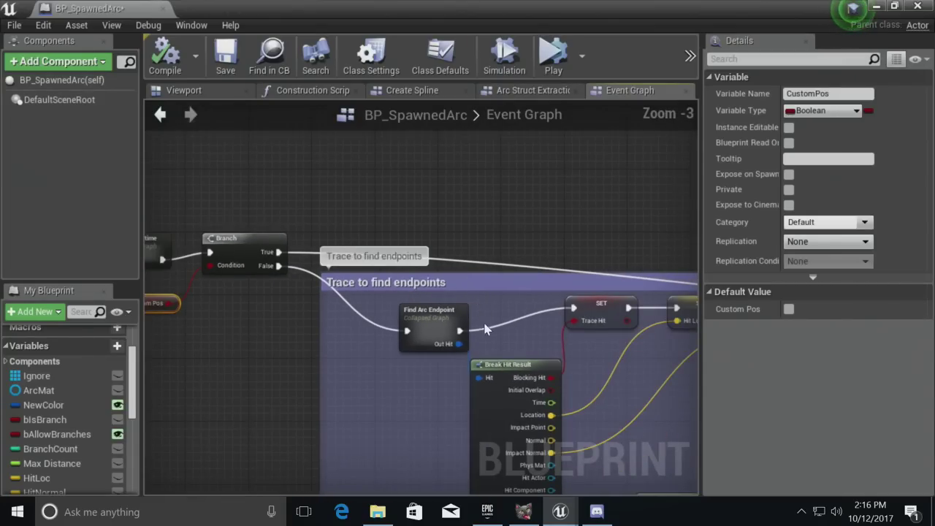
scroll(315, 330, up, 3)
double_click(315, 330)
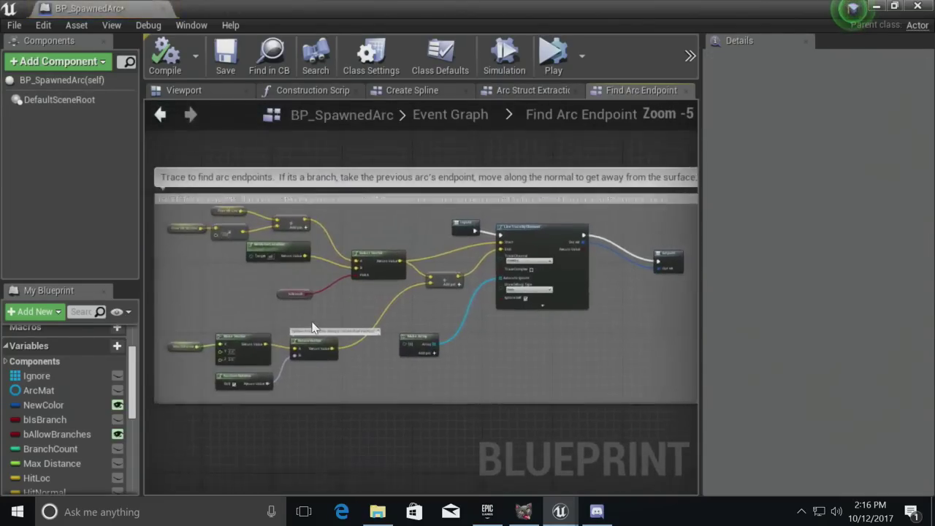
scroll(568, 257, up, 6)
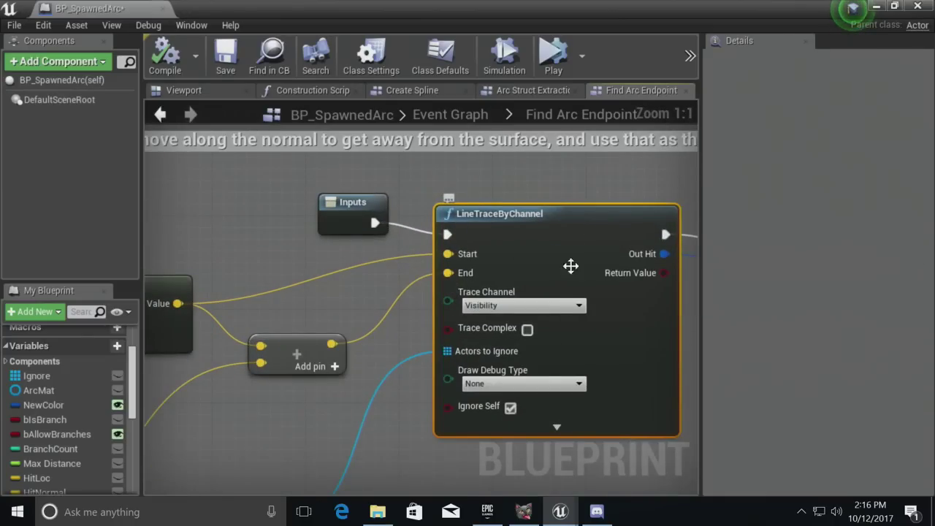
- Examine how Prior Hit Loc, GetActorLocation and Is Branch determine the line trace's start location
scroll(591, 312, down, 5)
scroll(438, 299, up, 4)
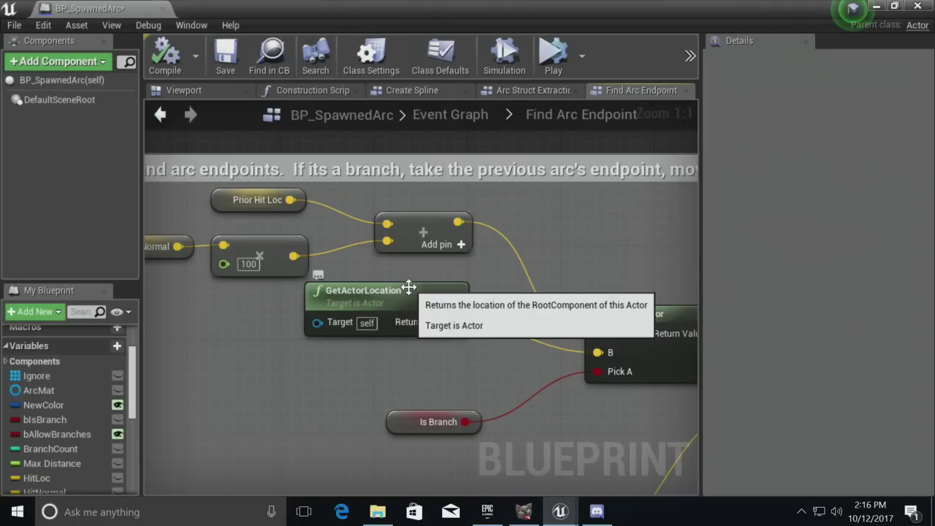
scroll(408, 287, down, 4)
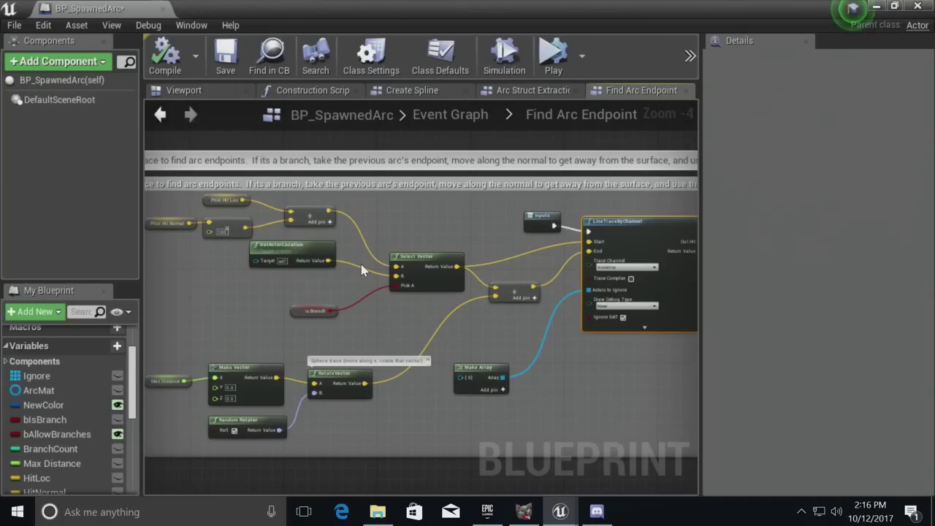
- Review the LineTraceByChannel settings, follow its Out Hit result and select the graph's Outputs node
right_drag(417, 261, 322, 270)
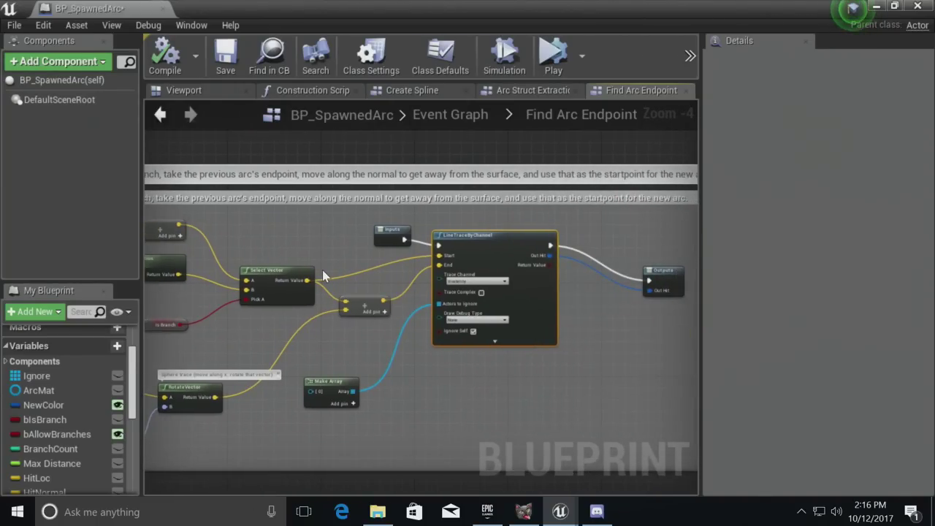
scroll(457, 328, up, 5)
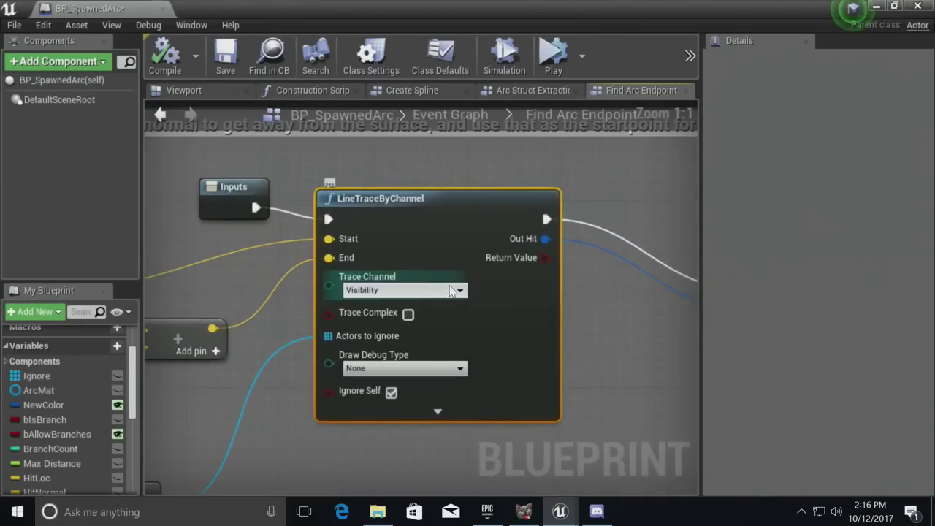
right_drag(594, 299, 260, 271)
click(431, 259)
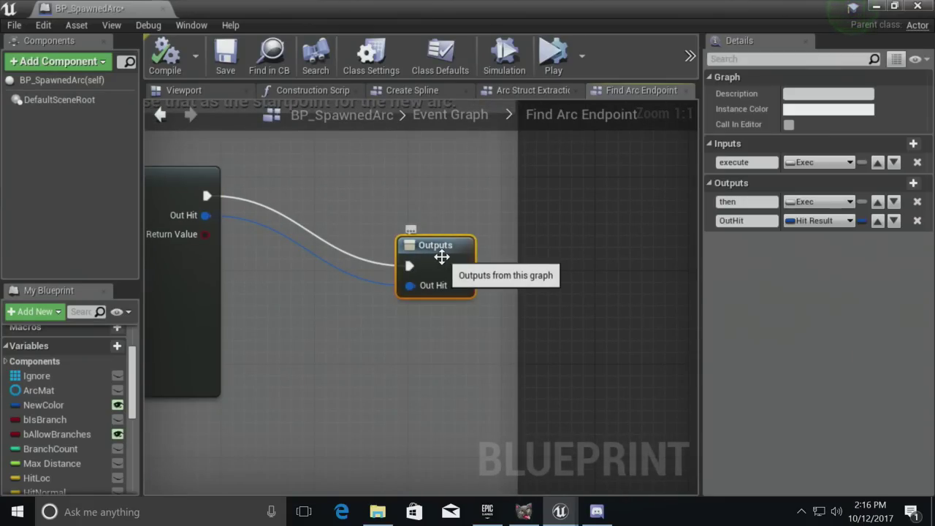
- Return to the event graph and examine how Break Hit Result feeds the Trace Hit, Hit Loc and Hit Normal SET nodes
click(501, 114)
scroll(415, 260, up, 4)
right_drag(296, 263, 467, 307)
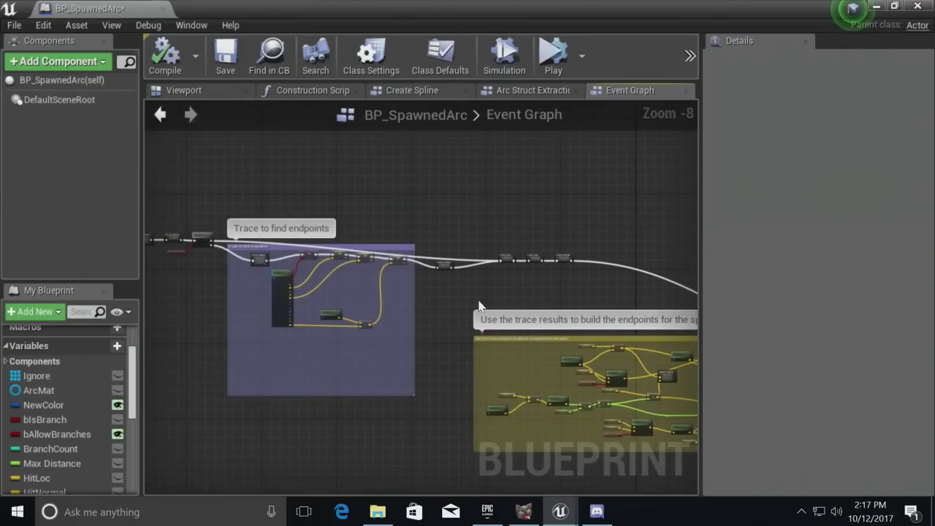
scroll(323, 292, up, 6)
right_drag(323, 292, 505, 292)
scroll(504, 292, up, 2)
click(306, 186)
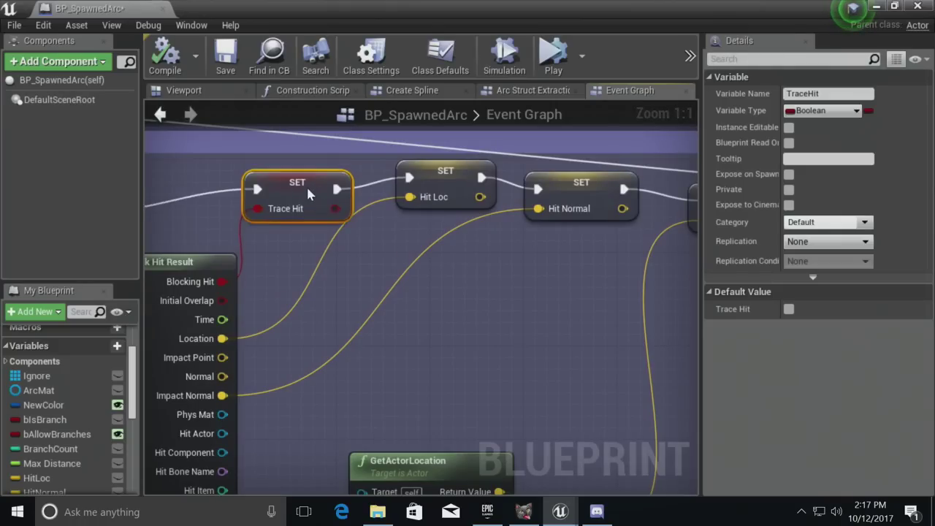
right_drag(347, 234, 396, 234)
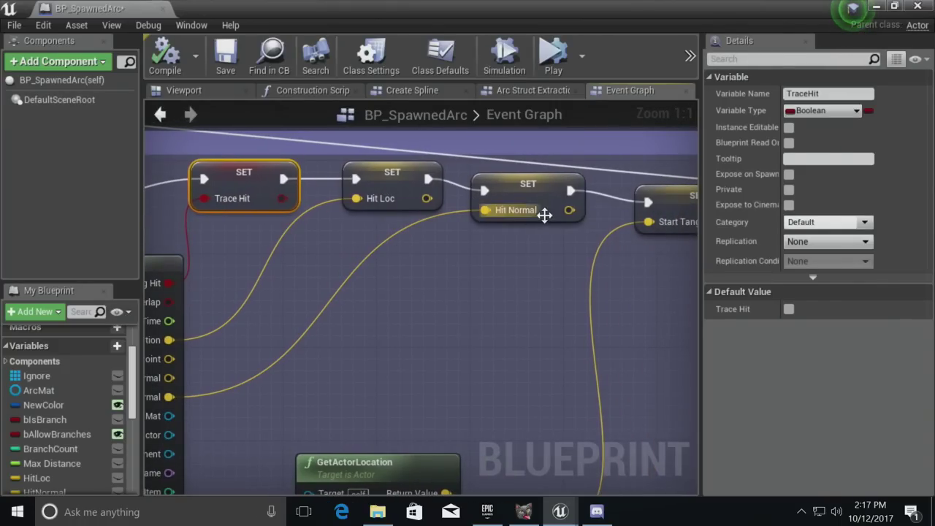
right_drag(496, 208, 528, 197)
- Reposition the Handle Branching, Create Spline, Create Audio and Create Pointlight collapsed graph nodes along the execution line
scroll(487, 252, down, 6)
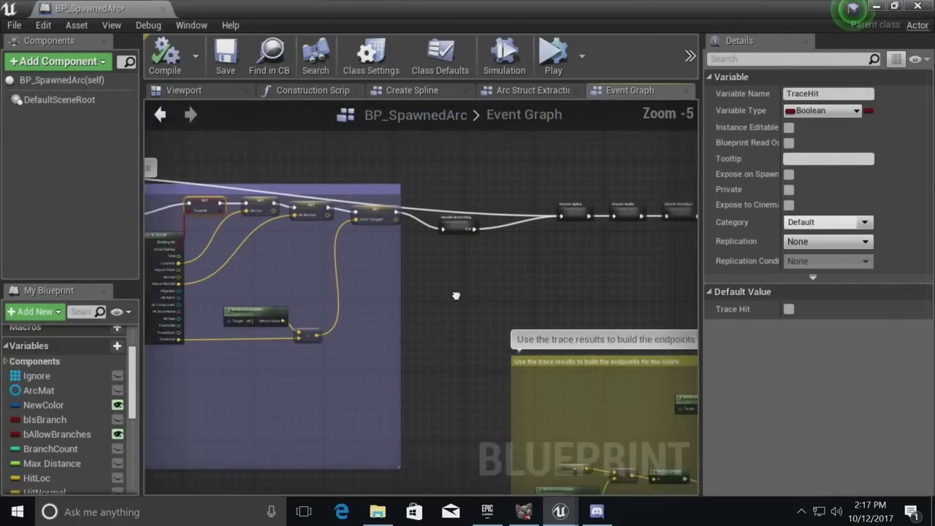
scroll(237, 222, up, 5)
drag(237, 223, 268, 243)
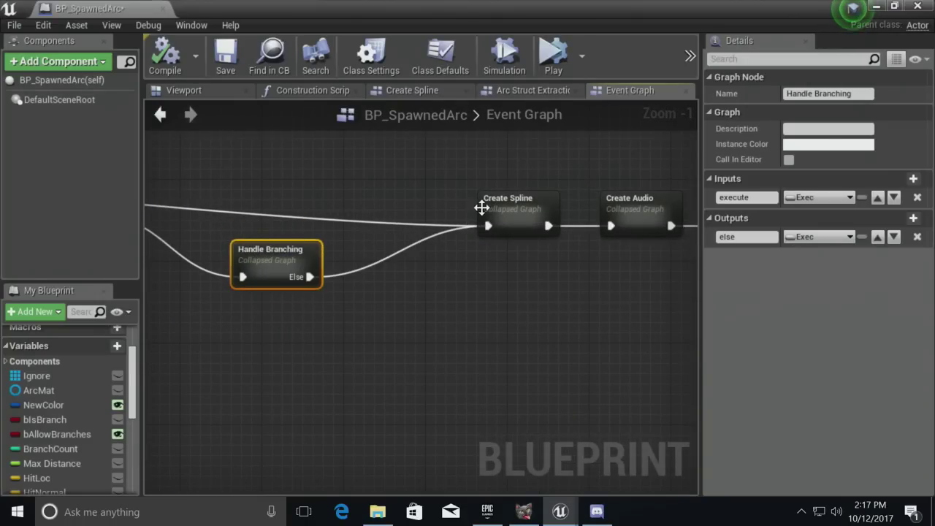
drag(496, 203, 435, 189)
right_drag(553, 246, 314, 246)
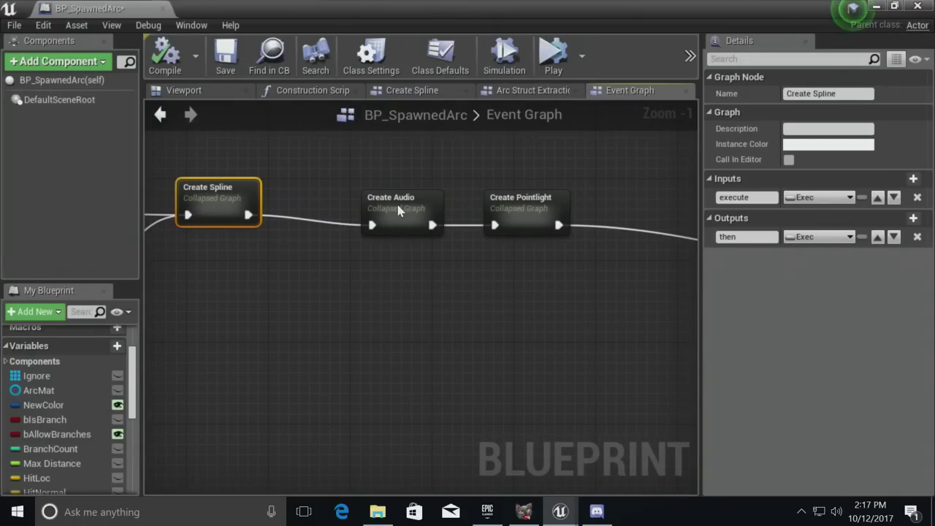
drag(405, 205, 335, 186)
drag(492, 206, 430, 186)
right_drag(430, 231, 496, 298)
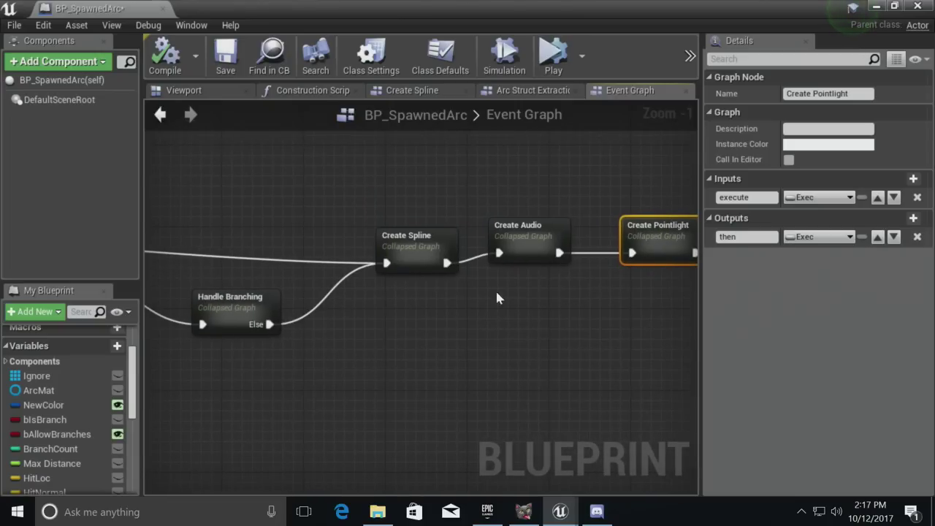
- Open the Create Spline collapsed graph and examine its dynamic material instance, Arc Mat and Random Color nodes
double_click(430, 264)
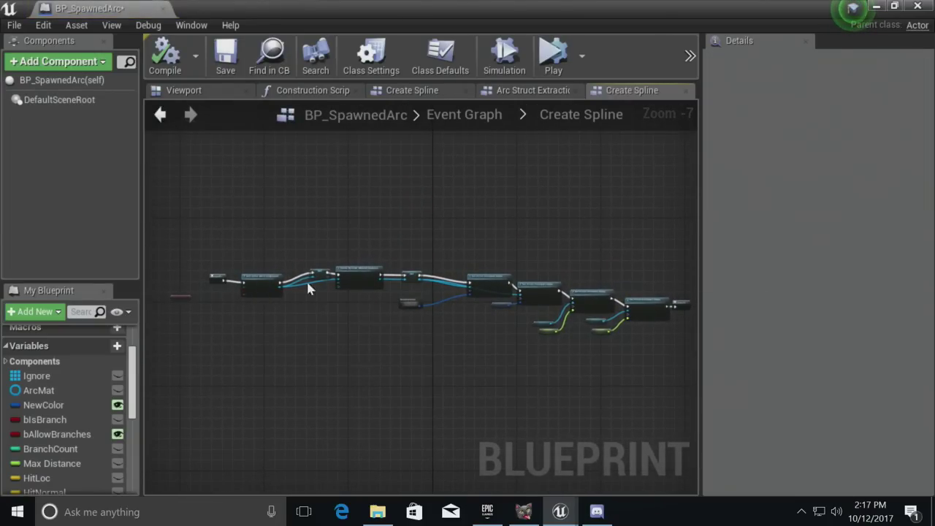
scroll(270, 280, up, 6)
right_drag(550, 318, 202, 324)
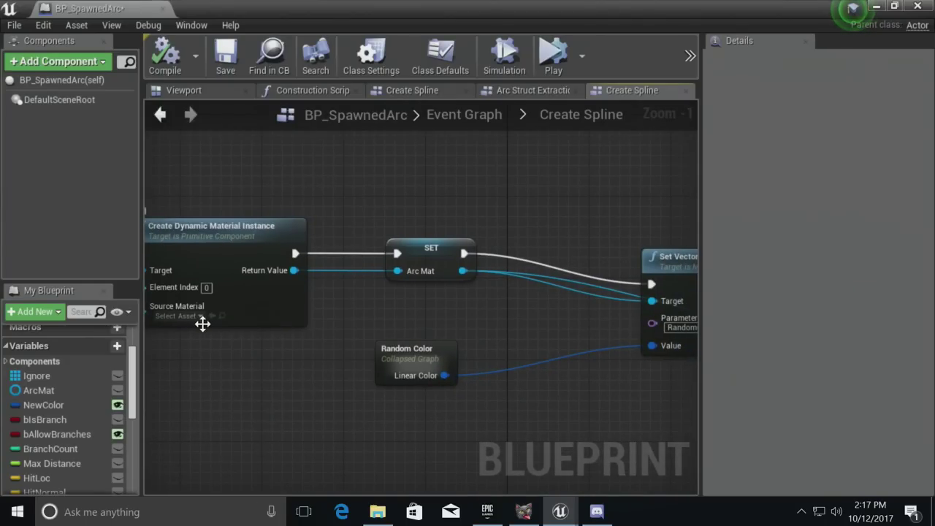
- Return to the event graph and select the Create Audio and Create Pointlight nodes in turn
click(464, 115)
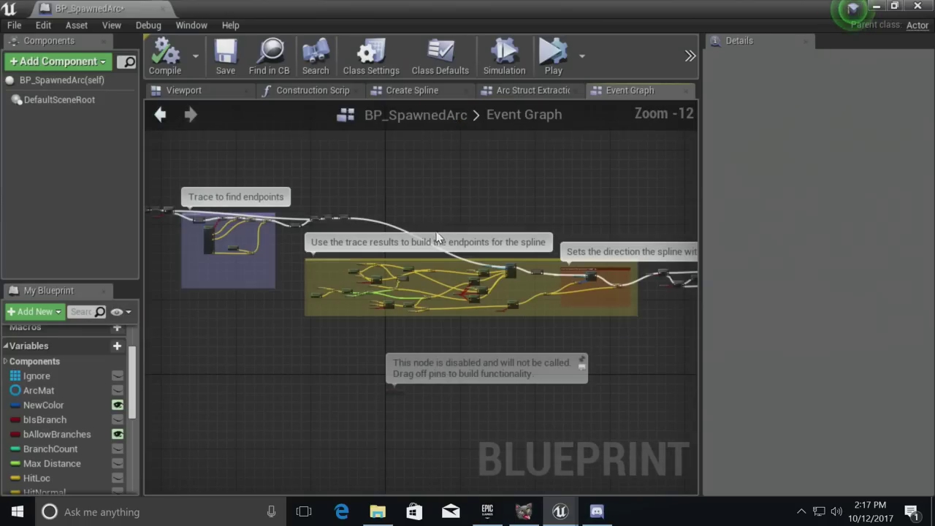
click(443, 211)
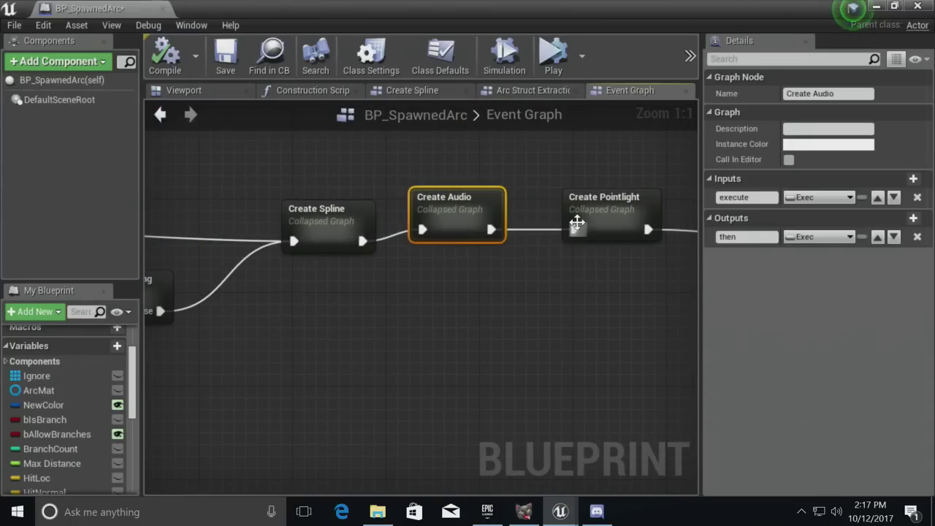
click(615, 214)
right_drag(646, 267, 338, 250)
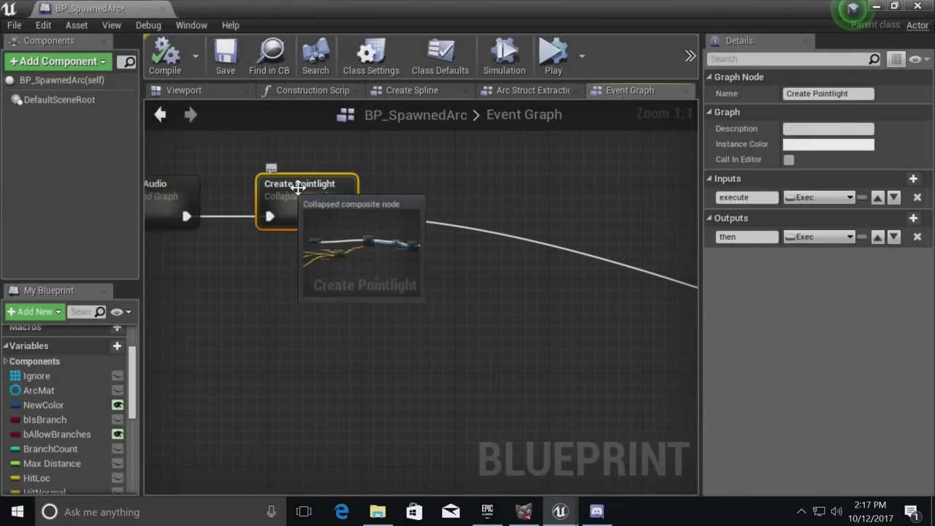
- Follow the execution line from Create Pointlight to the comment section that builds the spline endpoints from the trace results
scroll(427, 297, down, 3)
right_drag(441, 302, 251, 276)
scroll(261, 279, down, 2)
right_drag(415, 320, 150, 218)
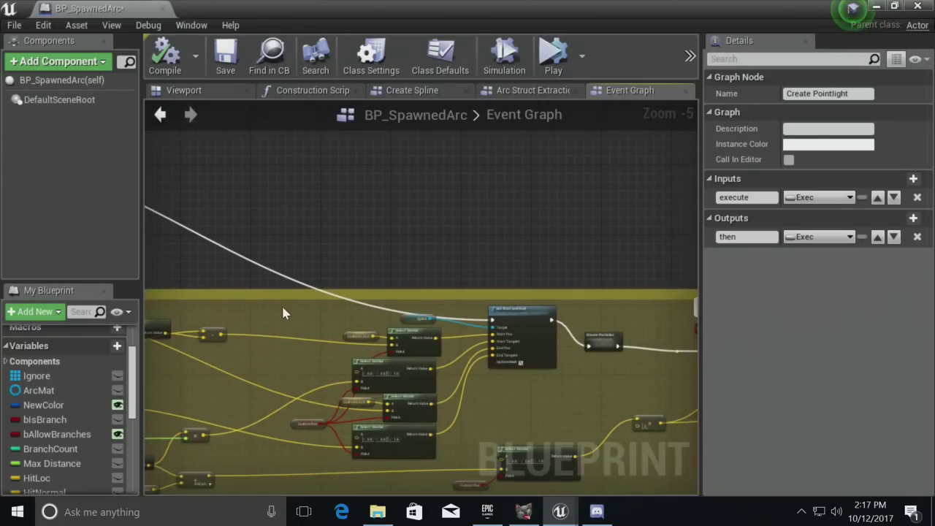
right_drag(286, 309, 502, 216)
scroll(493, 228, down, 3)
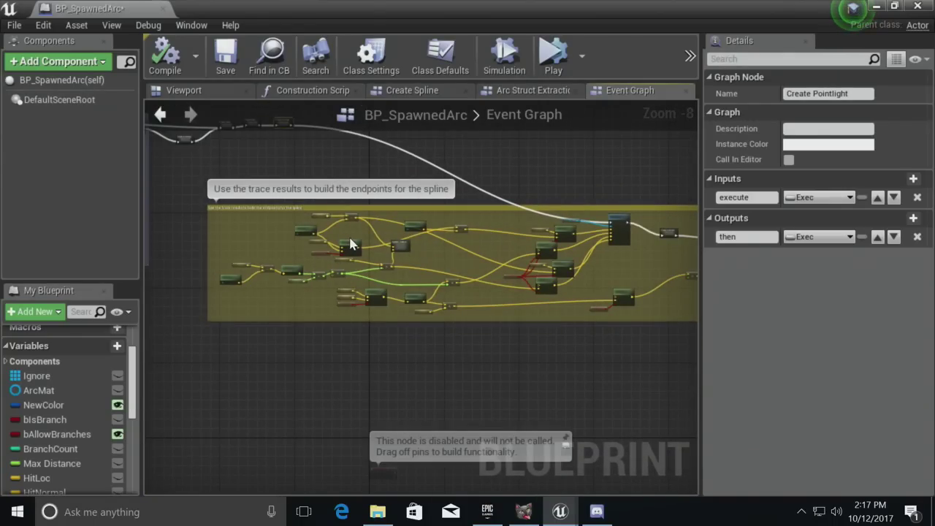
scroll(259, 260, up, 5)
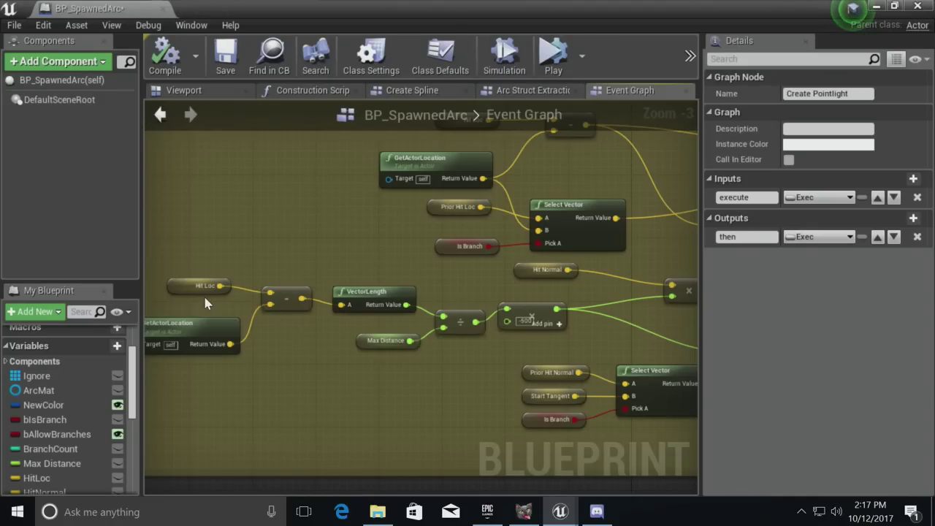
- Trace how Hit Loc, GetActorLocation, Max Distance and Hit Normal are combined into the spline's positions and tangents
right_drag(206, 303, 278, 300)
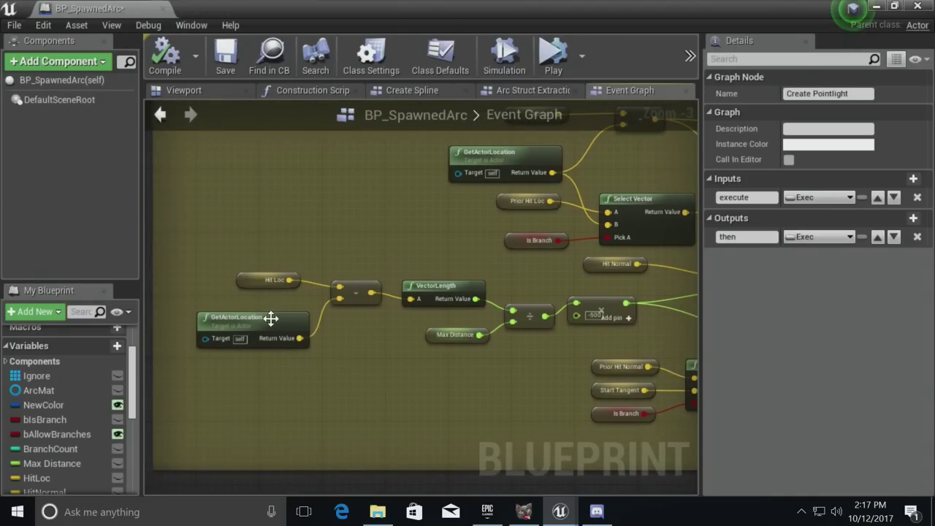
right_drag(510, 248, 349, 251)
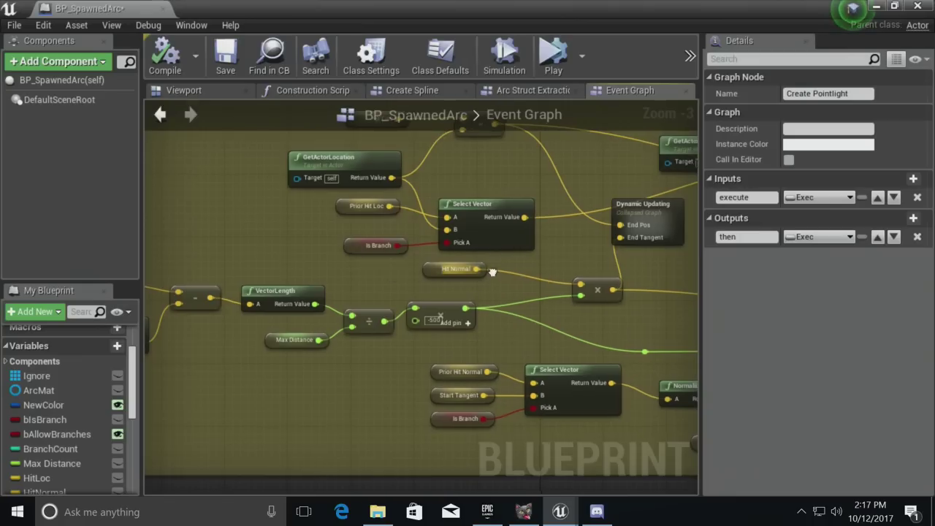
right_drag(494, 271, 275, 315)
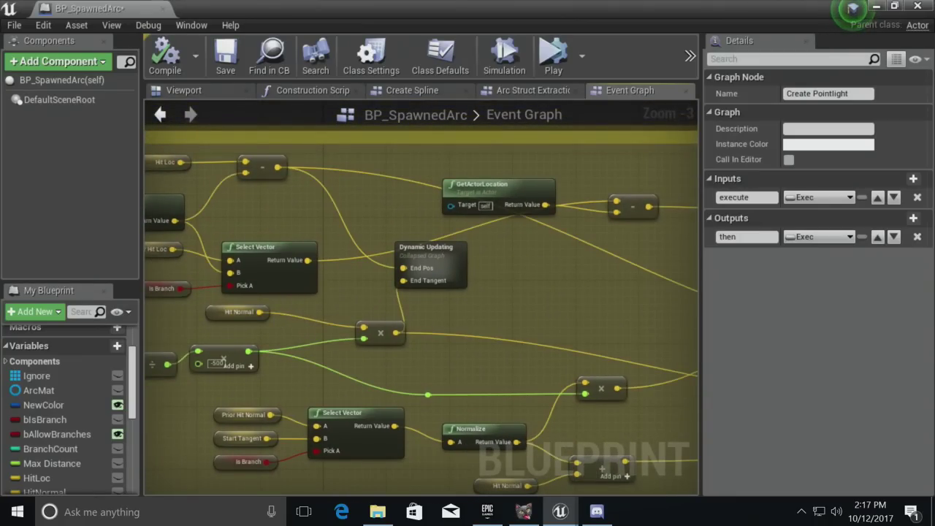
right_drag(351, 295, 267, 281)
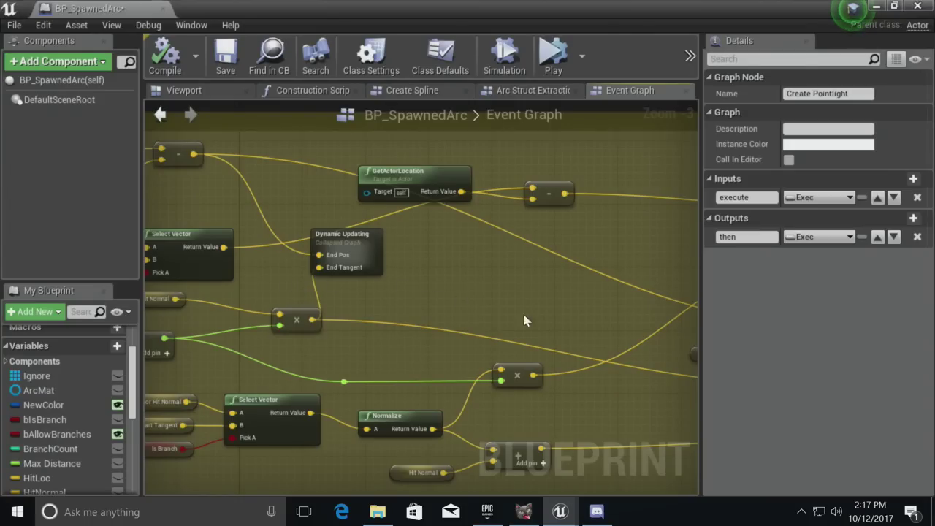
right_drag(482, 308, 449, 261)
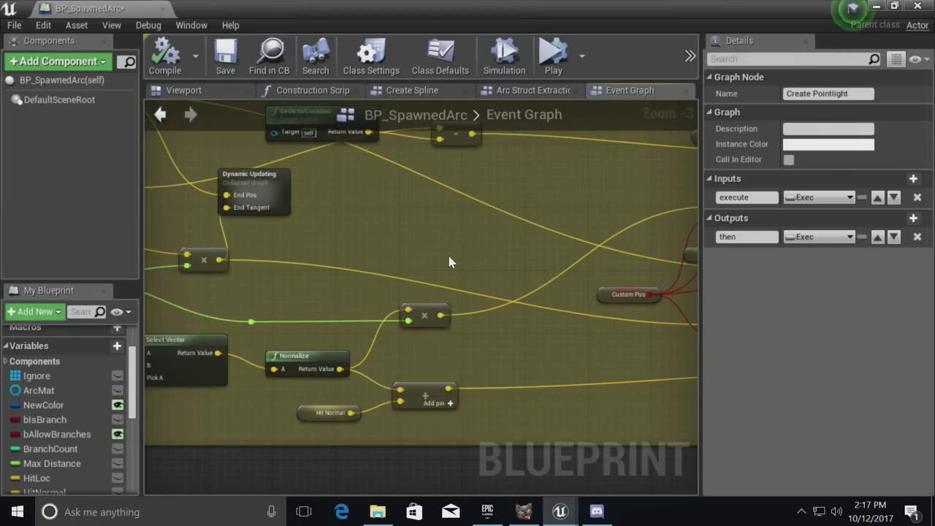
right_drag(448, 262, 136, 285)
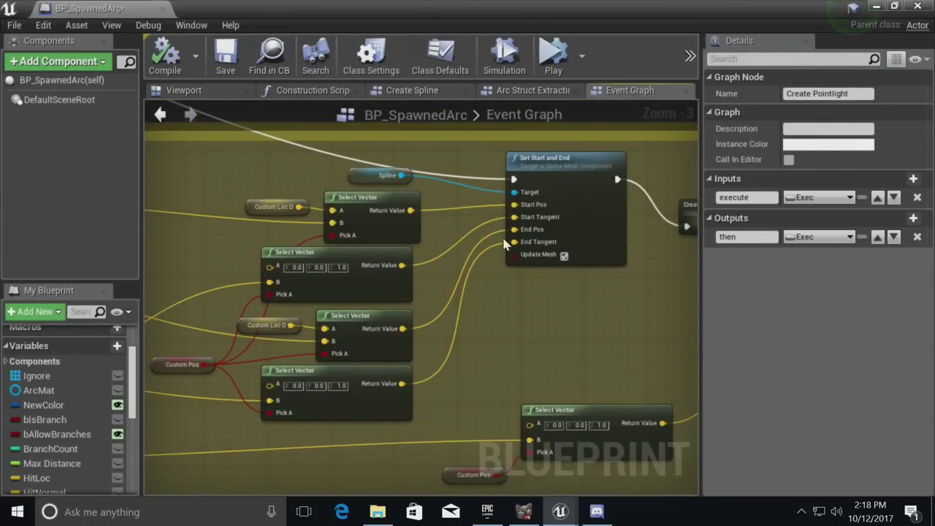
- Select the Set Start and End node, review its position and tangent inputs, and follow its execution to Create Particles
click(542, 168)
scroll(555, 182, up, 3)
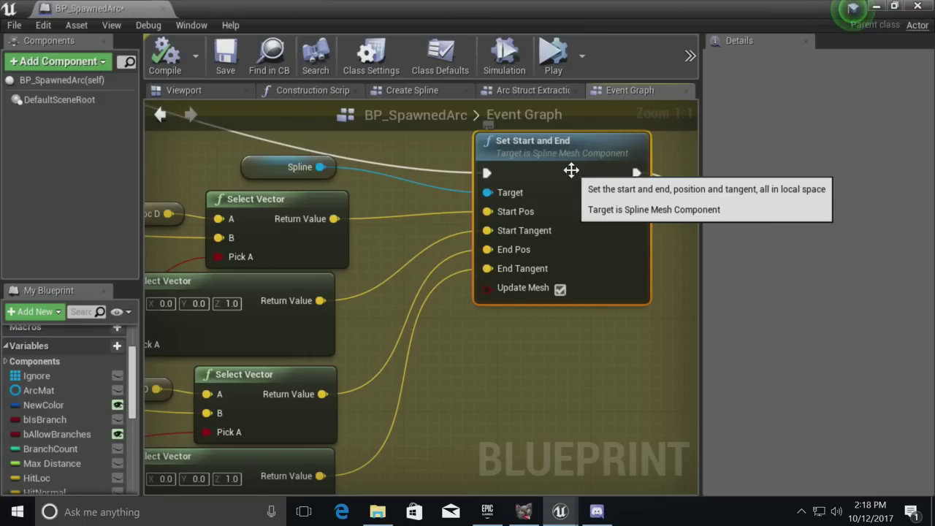
right_drag(637, 240, 444, 219)
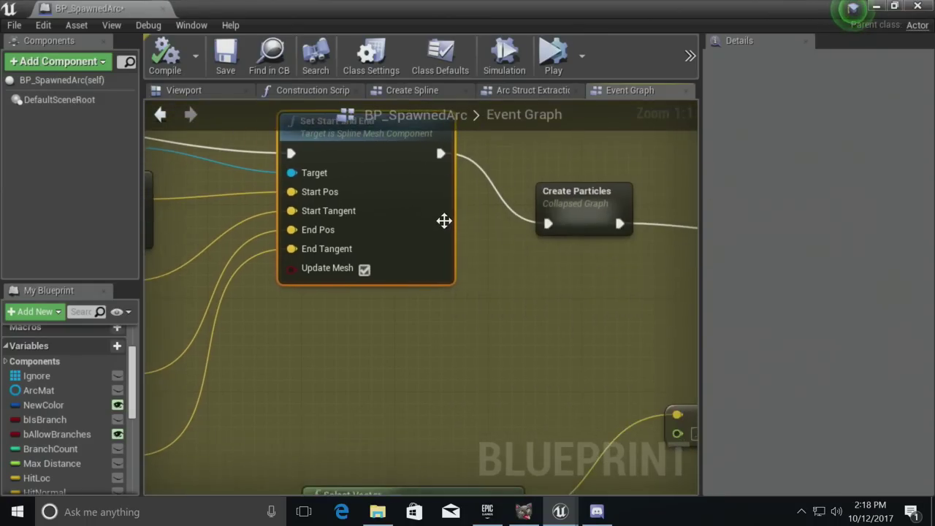
scroll(486, 236, down, 5)
scroll(376, 267, up, 3)
scroll(375, 269, up, 2)
right_drag(415, 266, 267, 271)
- Examine the comment section that sets the spline's 'ladder' direction and its Set Vector Parameter Value node
scroll(337, 274, down, 4)
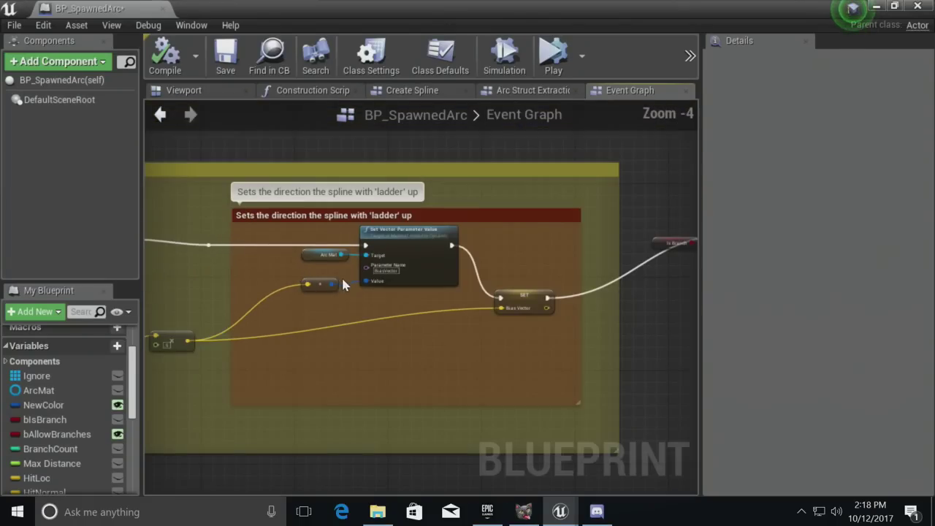
right_drag(372, 294, 478, 322)
scroll(479, 322, up, 4)
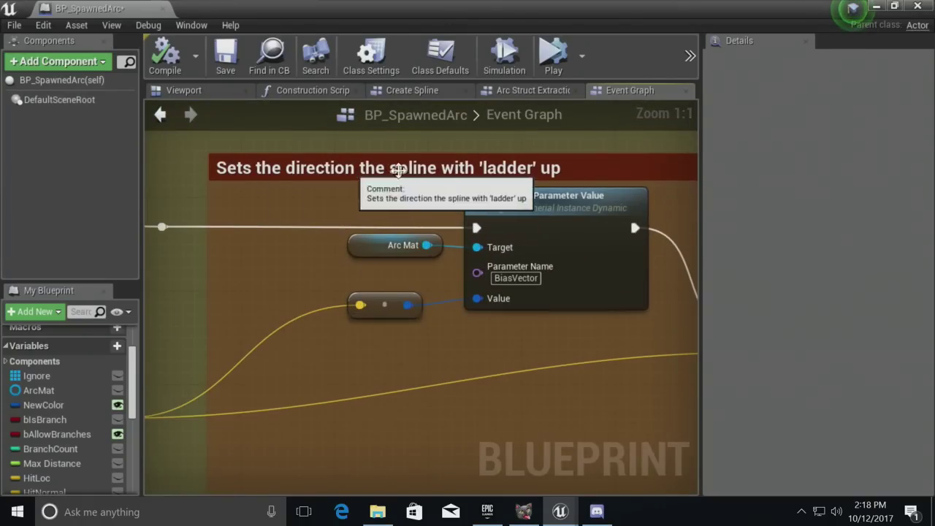
scroll(438, 299, down, 4)
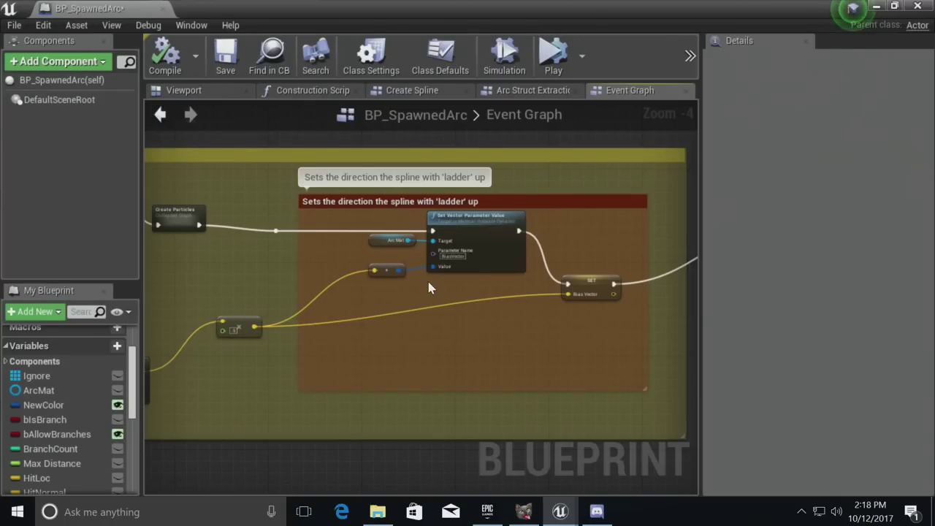
- Shift the Arc Mat variable node slightly farther from the BiasVector Set Vector Parameter Value node
right_drag(452, 291, 351, 294)
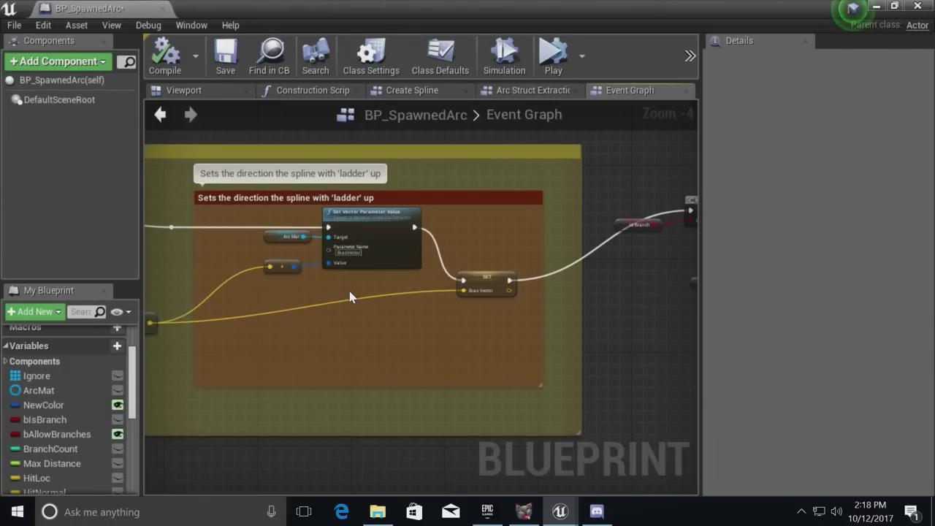
scroll(363, 278, up, 4)
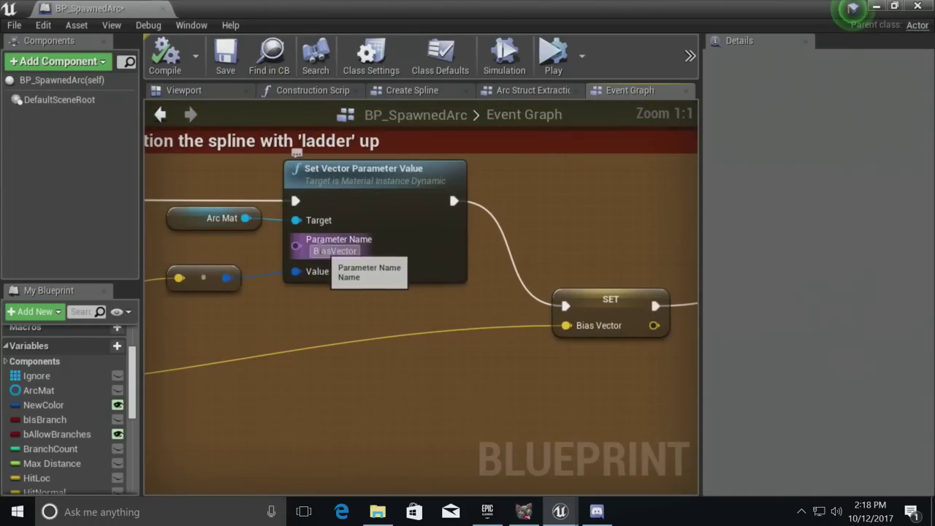
drag(205, 220, 184, 233)
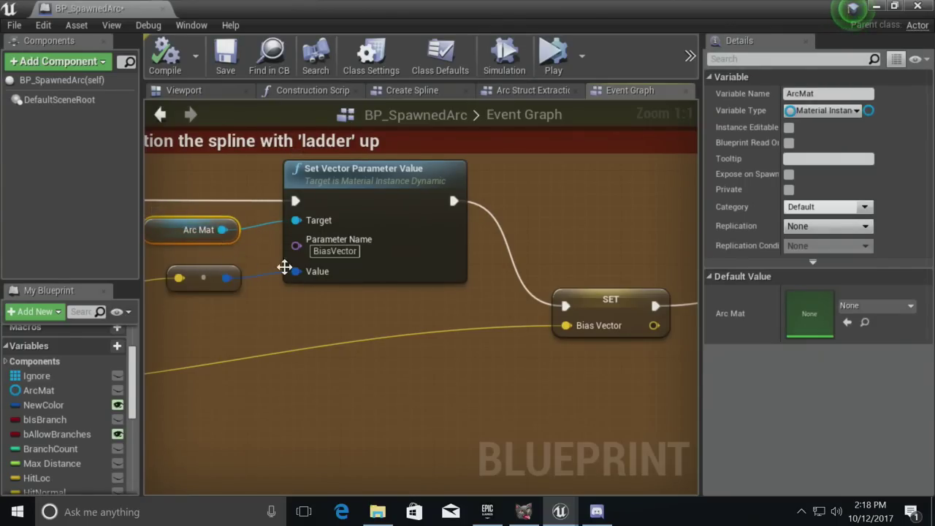
right_drag(408, 314, 246, 305)
- Follow the Bias Vector SET node's execution and select the two Branch nodes with their Is Branch and Allow Updates variables
scroll(324, 305, down, 6)
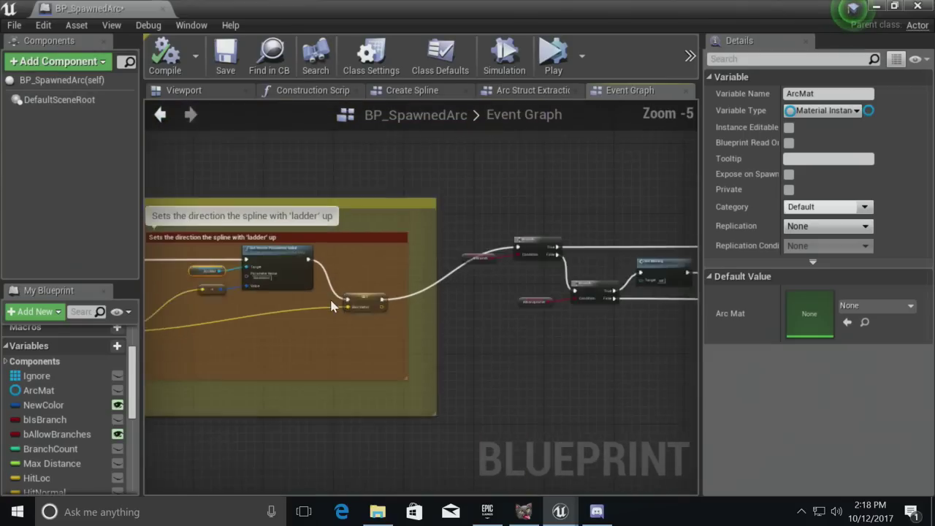
scroll(452, 311, up, 5)
right_drag(338, 325, 121, 350)
right_drag(364, 264, 227, 300)
drag(227, 192, 587, 375)
scroll(587, 375, down, 3)
right_drag(587, 375, 446, 372)
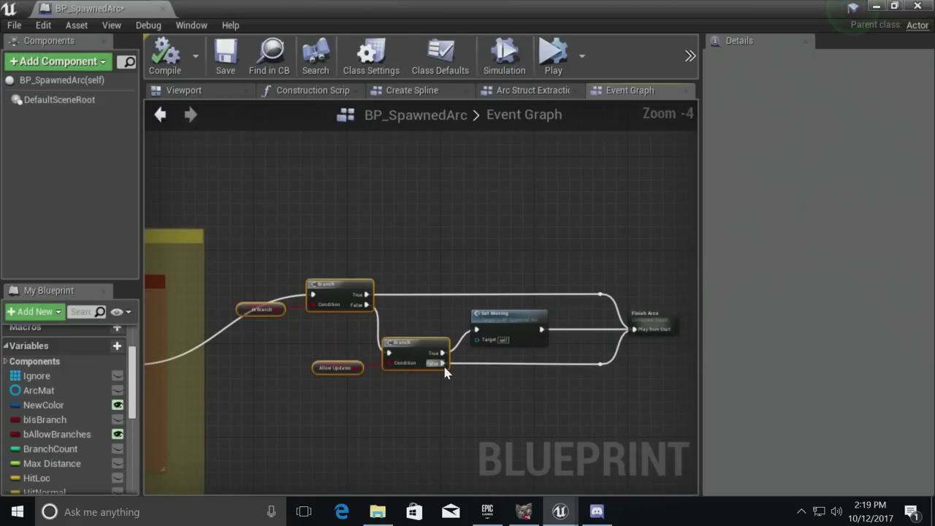
- Clear the selection, select the Allow Updates variable, and follow the branch paths through Set Moving to Finish Arcs
click(439, 413)
scroll(311, 352, up, 4)
click(224, 283)
right_drag(224, 283, 482, 279)
right_drag(479, 325, 621, 287)
right_drag(498, 314, 563, 303)
right_drag(462, 335, 599, 316)
click(330, 337)
right_drag(414, 322, 122, 335)
right_drag(478, 329, 533, 286)
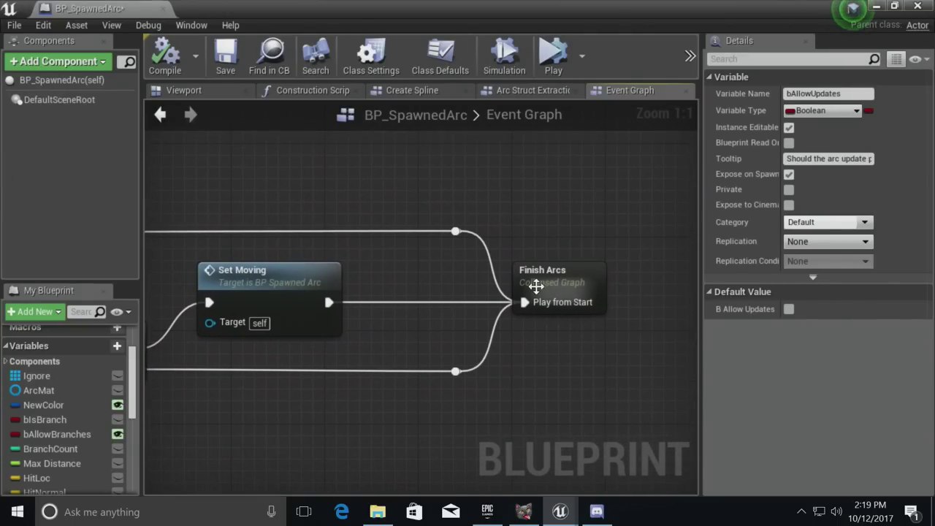
- Open the Finish Arcs collapsed graph, open its Countdown timeline and bring the Dissipate track into view
double_click(556, 271)
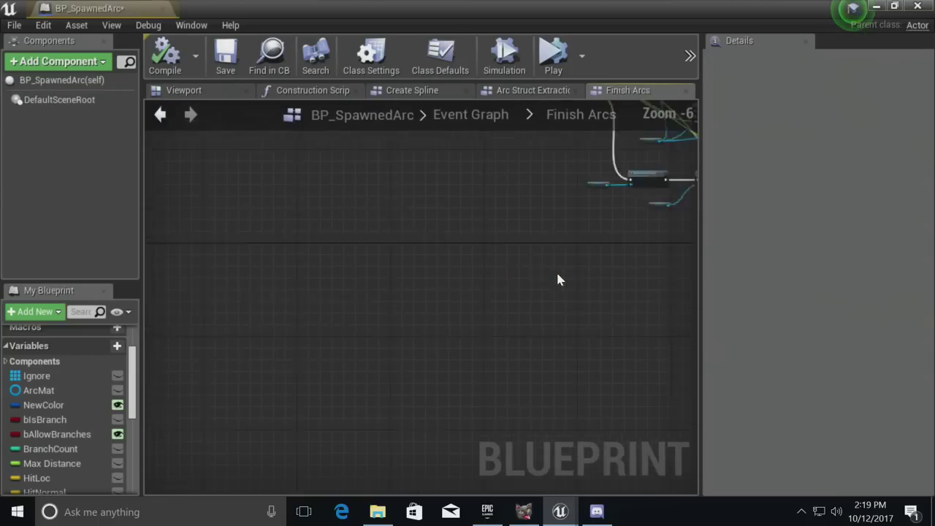
scroll(263, 254, up, 4)
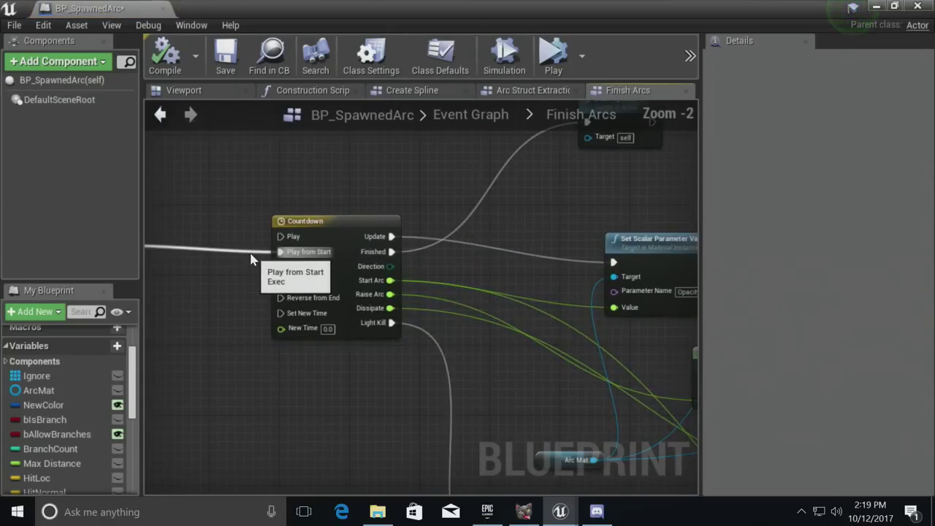
double_click(355, 229)
drag(692, 240, 713, 447)
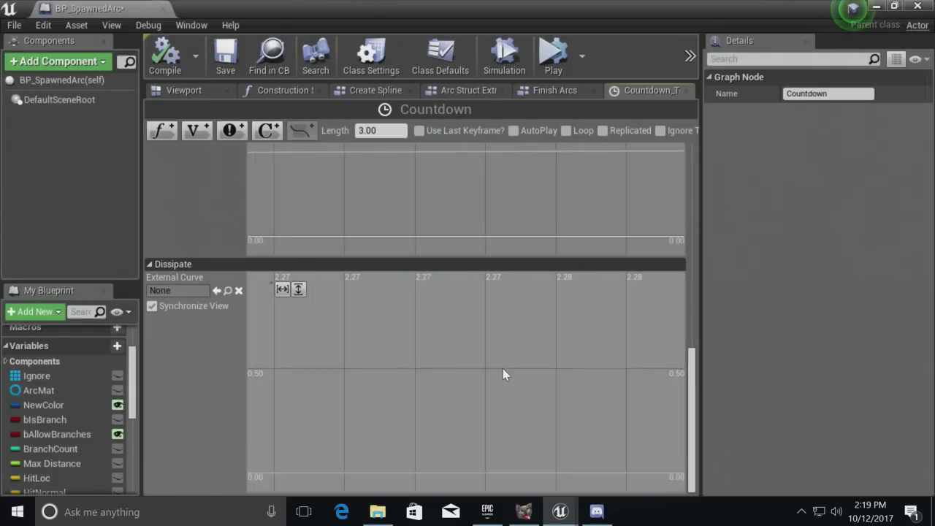
- Fit the Dissipate track's curve to its view, fit the RaiseArc curve horizontally, and examine both curves in full
click(282, 289)
click(297, 289)
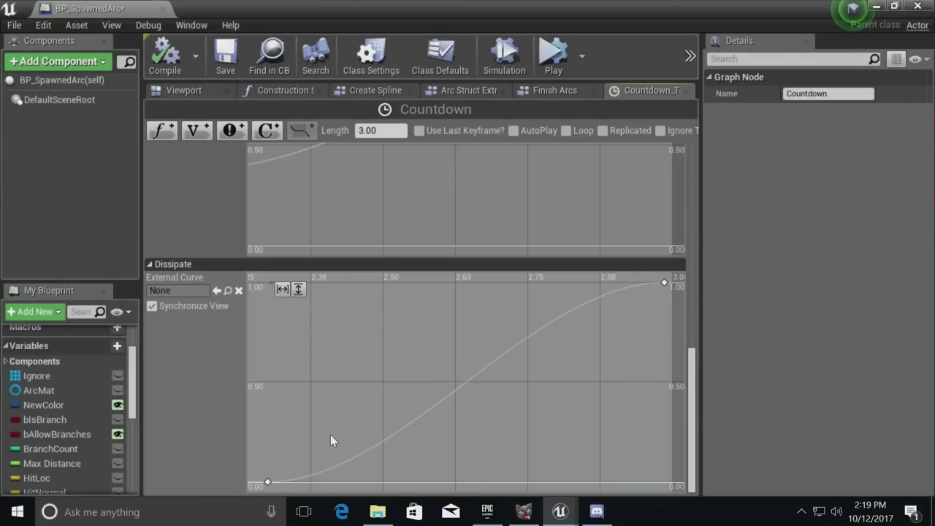
drag(690, 410, 684, 336)
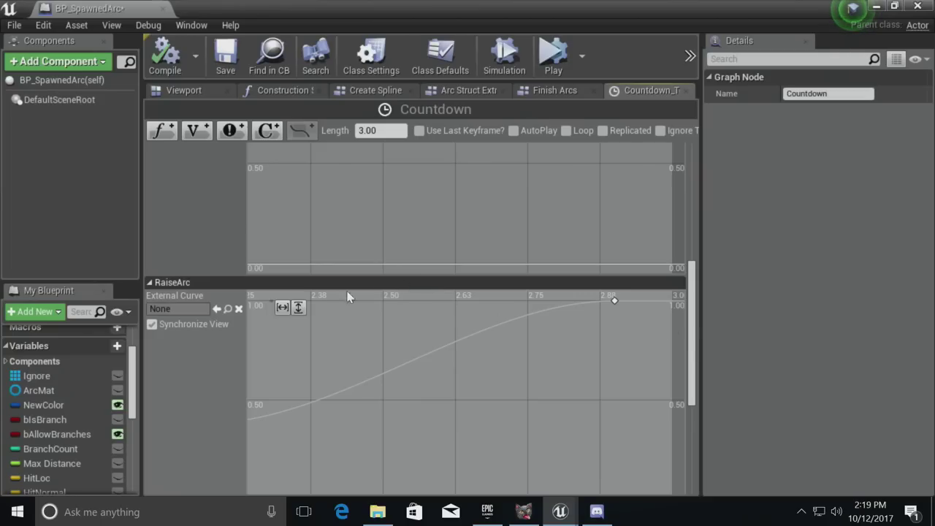
click(282, 306)
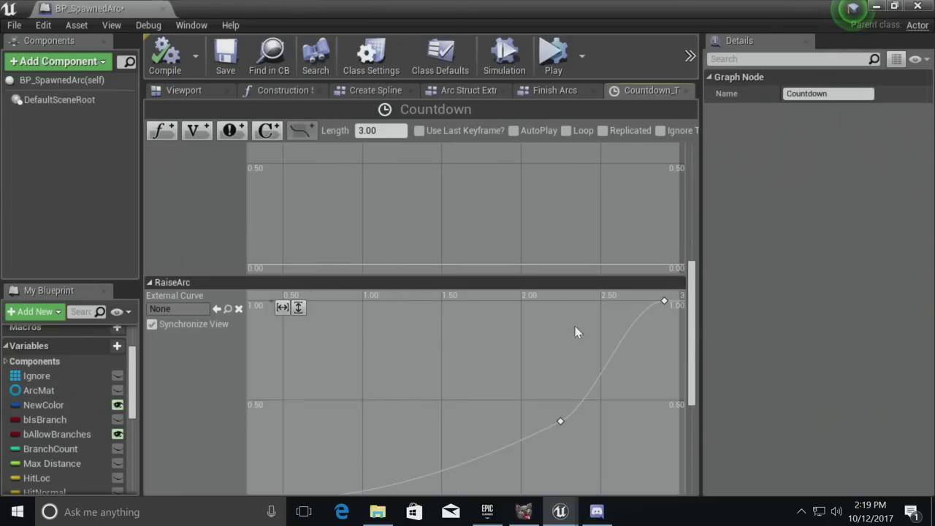
scroll(695, 358, down, 2)
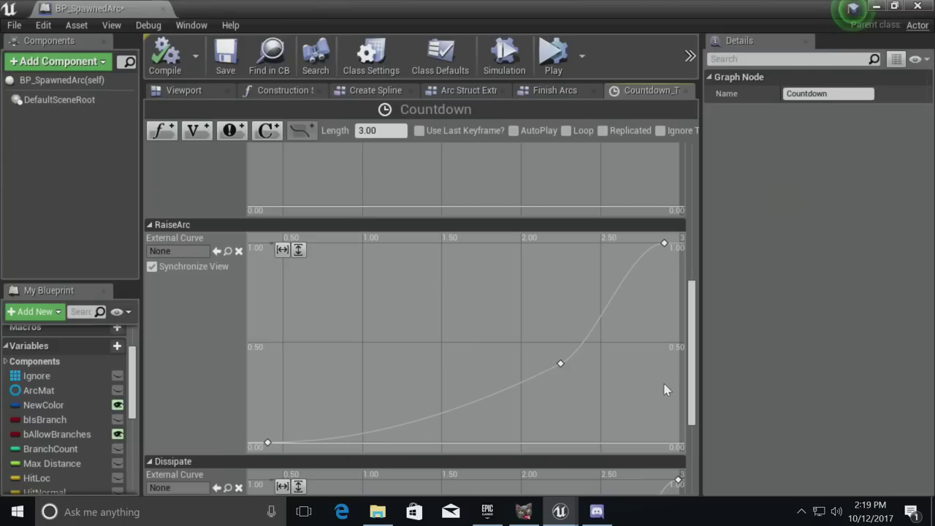
- Fit the StartArc curve horizontally, and fit the LightKill event track in both directions to examine them
drag(695, 371, 694, 280)
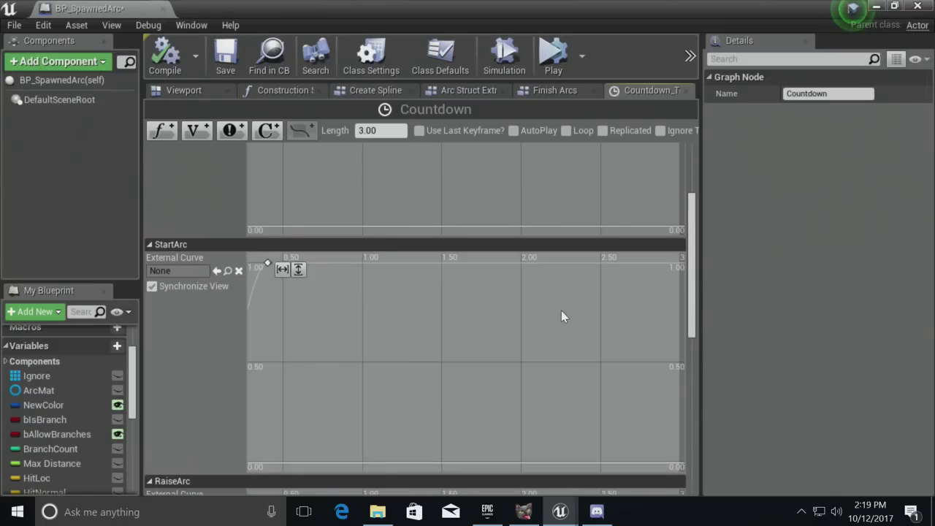
click(282, 269)
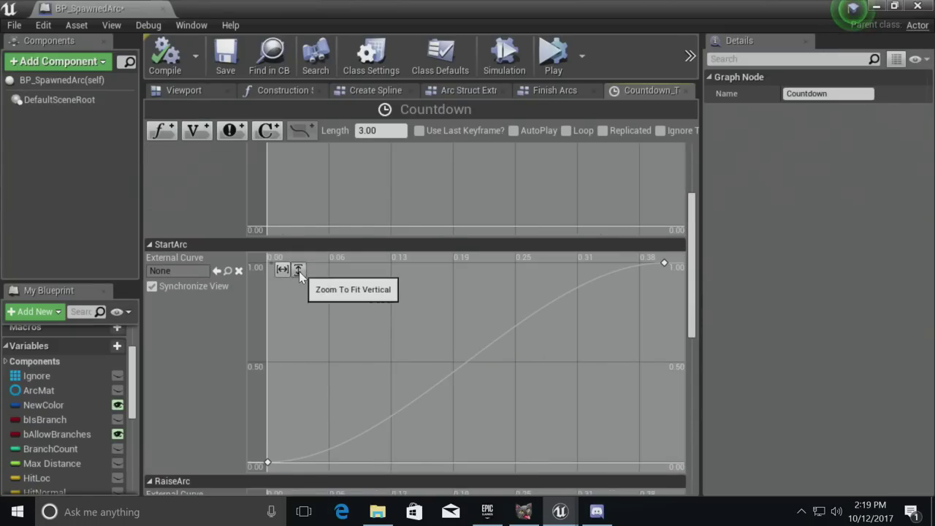
drag(686, 307, 686, 258)
click(286, 175)
click(300, 174)
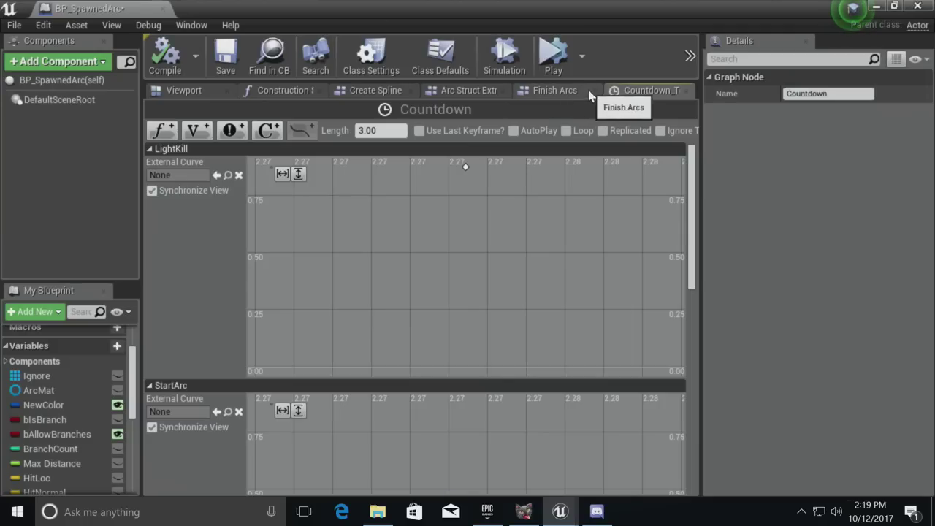
- Return to the Finish Arcs graph and shift the Arc Light variable node slightly beside the DestroyComponent node
click(555, 91)
scroll(407, 338, up, 1)
right_drag(406, 381, 296, 161)
scroll(333, 228, down, 2)
scroll(396, 296, up, 3)
drag(238, 395, 249, 411)
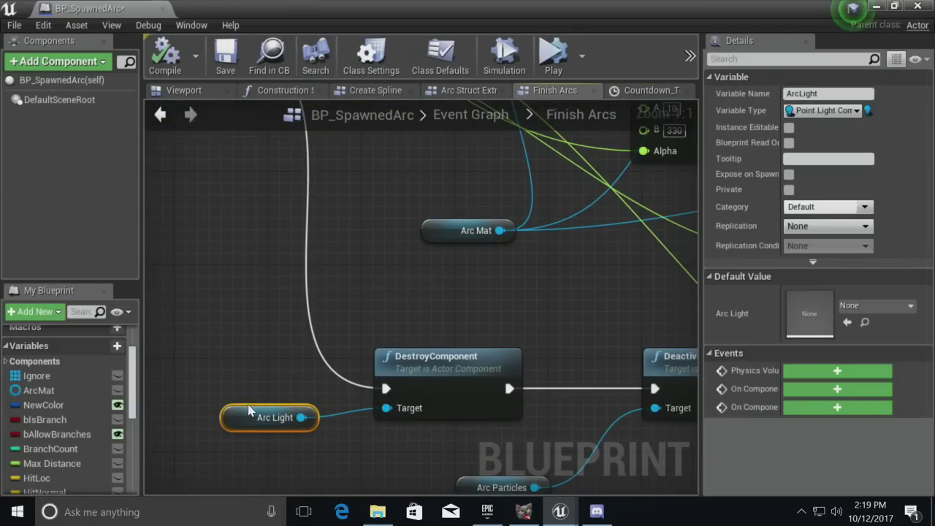
- Follow the execution through DestroyComponent and Deactivate, and select the Stop Moving node that leads to the Gate's Close input
right_drag(484, 406, 211, 368)
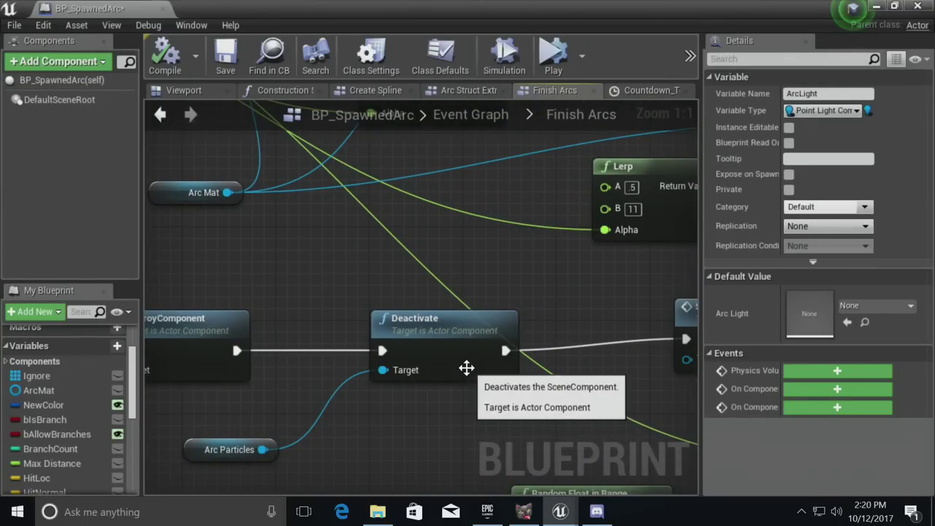
right_drag(446, 380, 306, 381)
click(509, 333)
right_drag(509, 334, 409, 323)
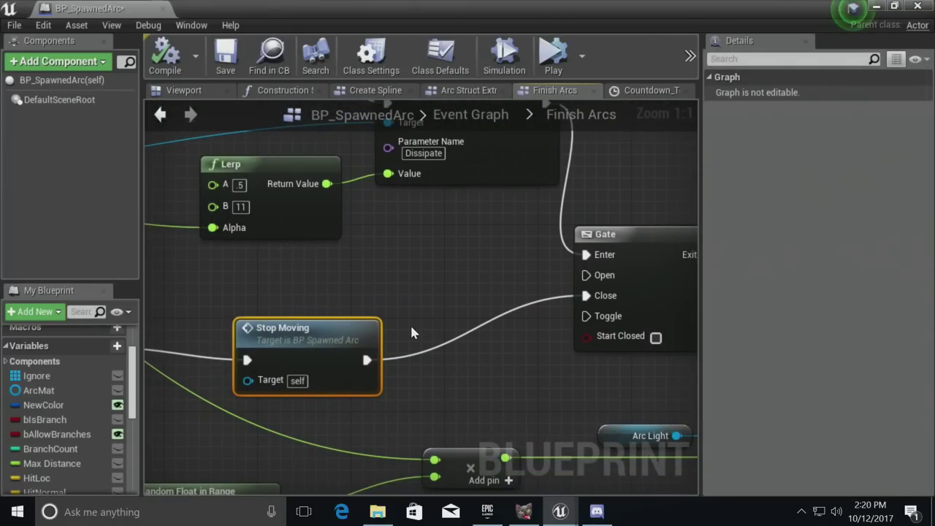
scroll(380, 333, down, 5)
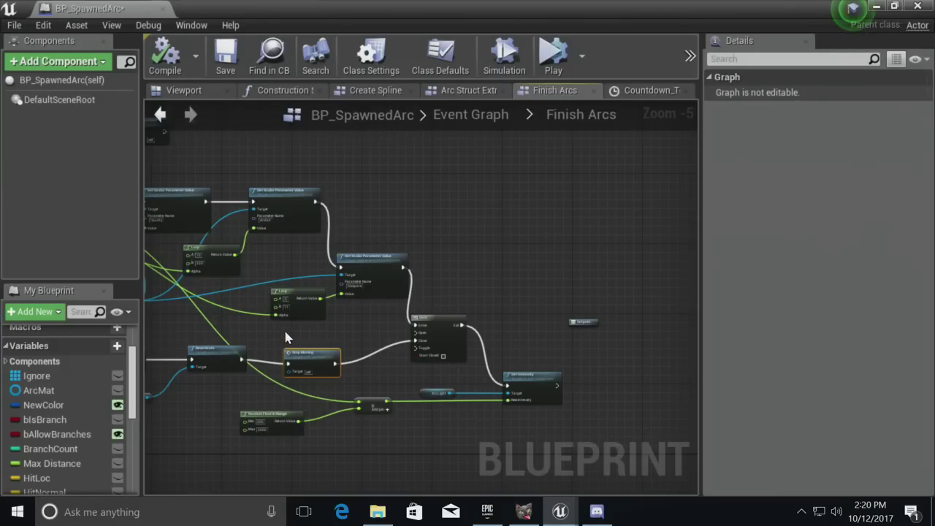
scroll(491, 350, up, 5)
- Move the DestroyActor node closer to the Countdown timeline, just above its Finished output
right_drag(386, 248, 518, 363)
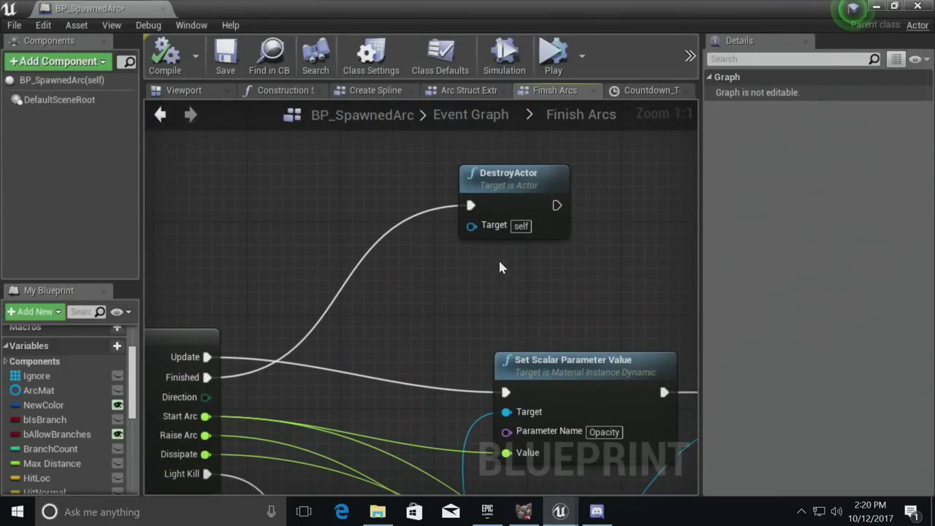
drag(484, 196, 356, 286)
right_drag(356, 285, 600, 241)
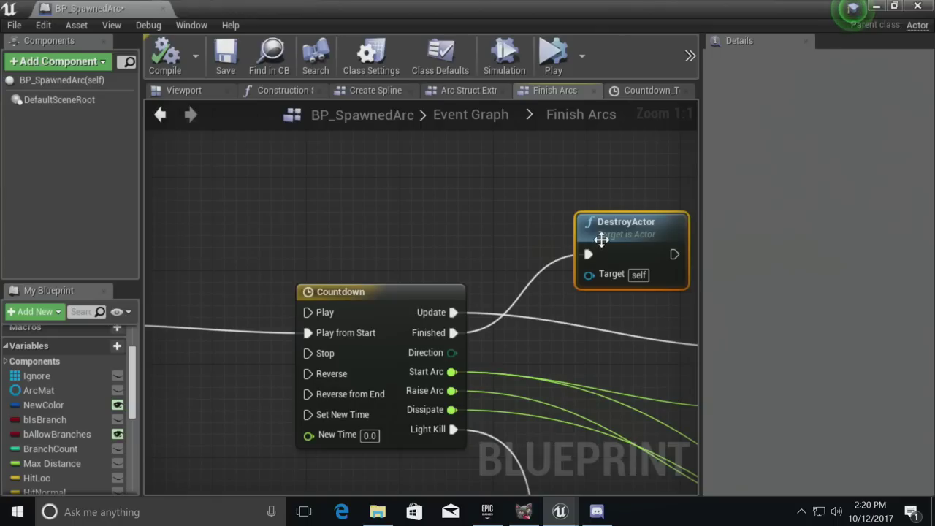
drag(600, 241, 553, 206)
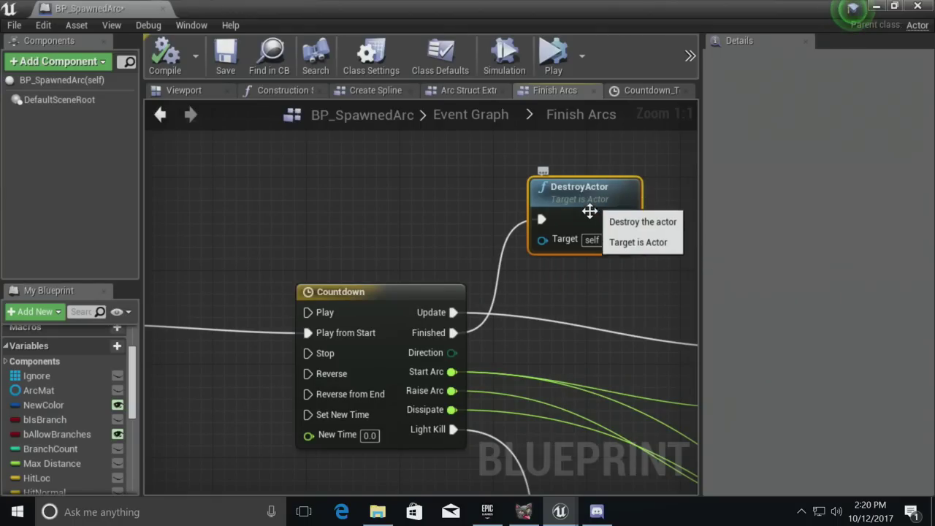
- Return to the Event Graph, find the Create Particles collapsed graph after Set Start and End, and open it
click(470, 115)
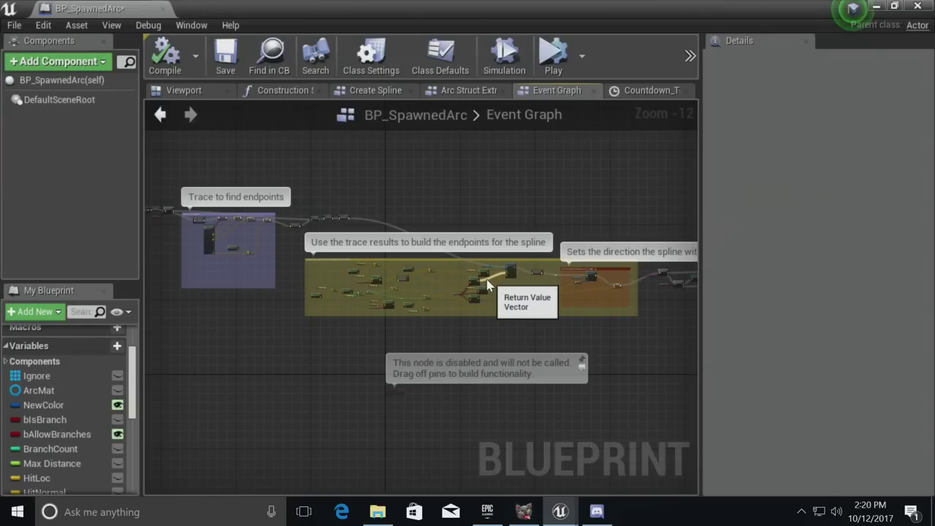
scroll(385, 280, up, 12)
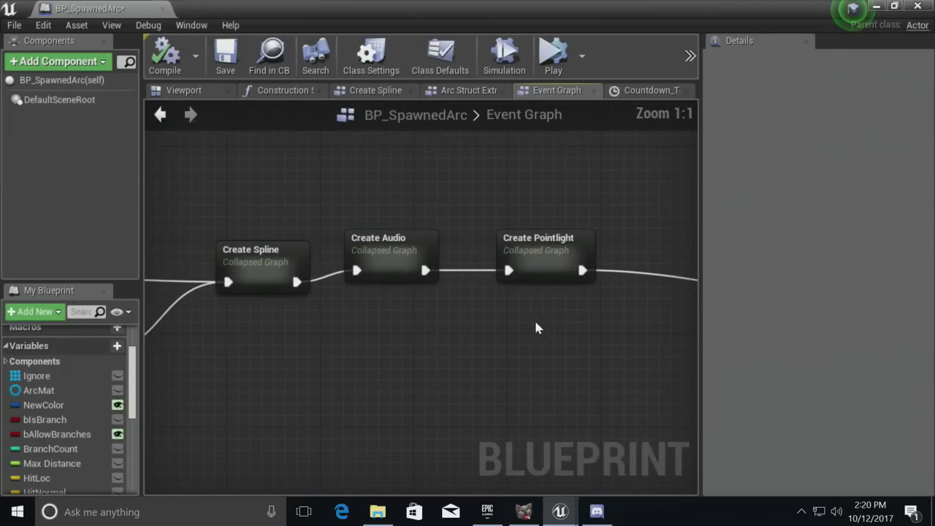
scroll(536, 322, down, 4)
right_drag(536, 322, 245, 200)
right_drag(463, 263, 160, 159)
right_drag(558, 280, 228, 203)
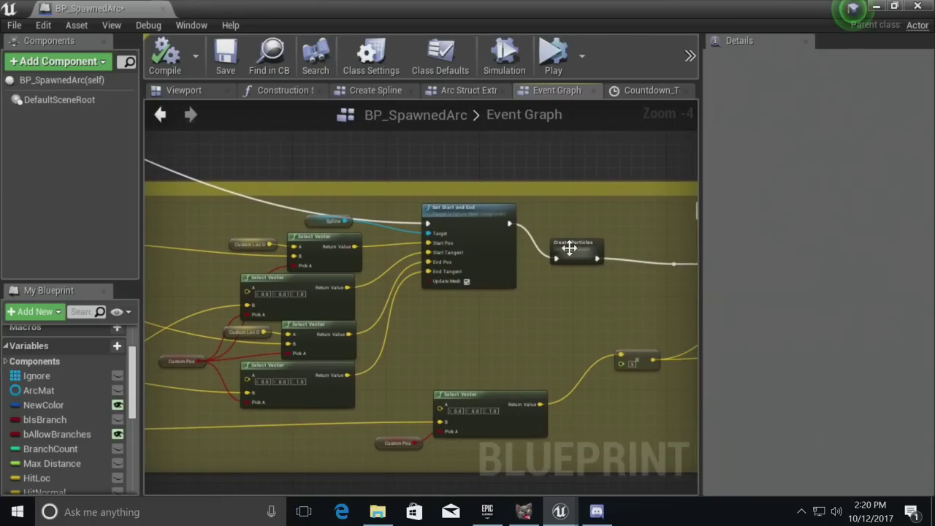
scroll(561, 247, up, 4)
double_click(555, 248)
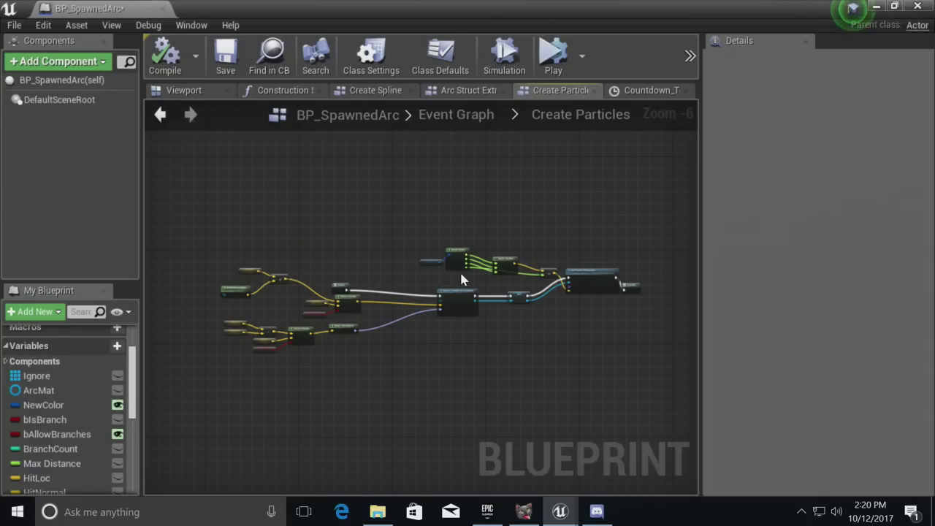
- Select the Custom Loc D, GetActorLocation and addition nodes, and follow their result to the Select Vector node
scroll(504, 292, up, 6)
right_drag(495, 287, 799, 279)
click(368, 327)
drag(213, 144, 393, 285)
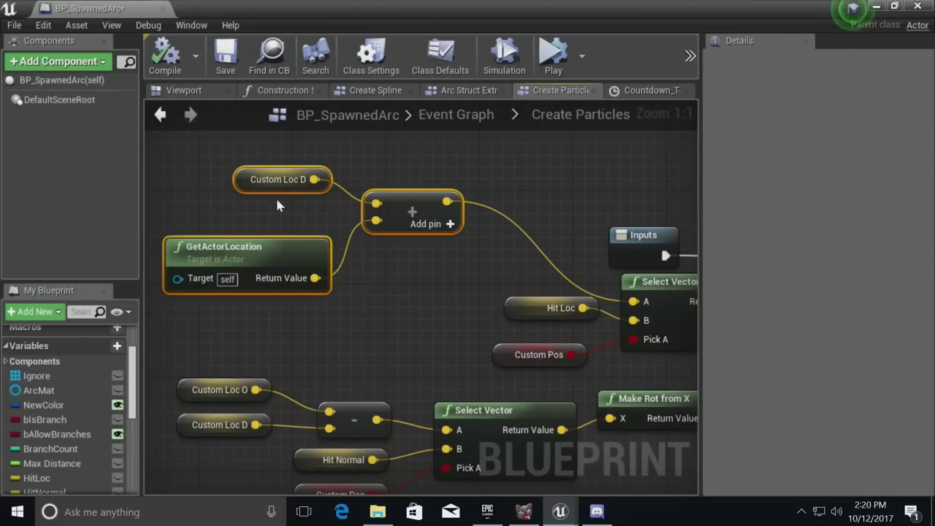
right_drag(323, 239, 188, 237)
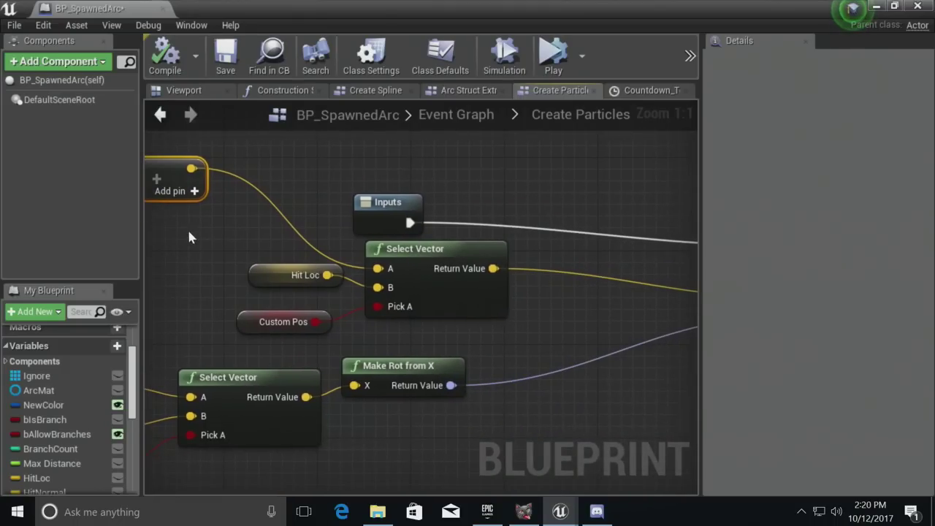
- Select the Custom Pos boolean and follow the location and rotation into Spawn Emitter at Location and SET Arc Particles
click(274, 320)
right_drag(258, 194, 376, 225)
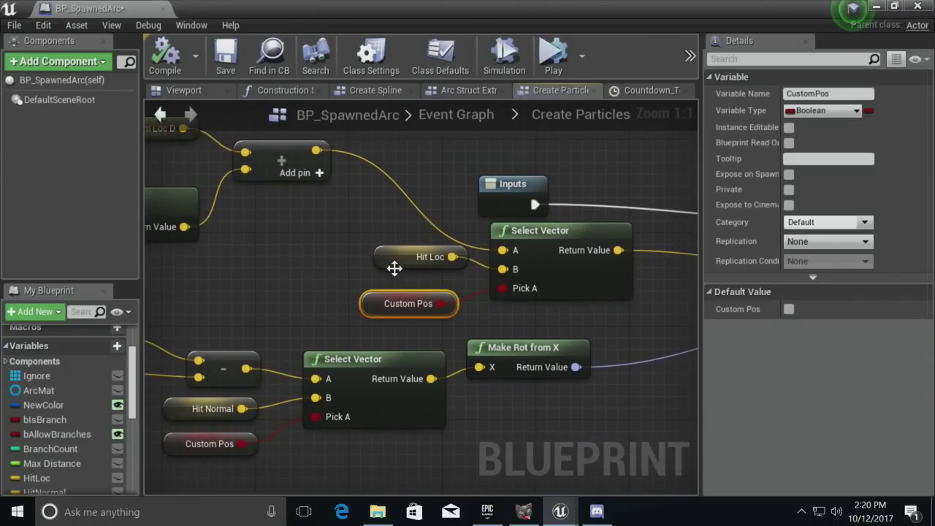
right_drag(473, 207, 329, 254)
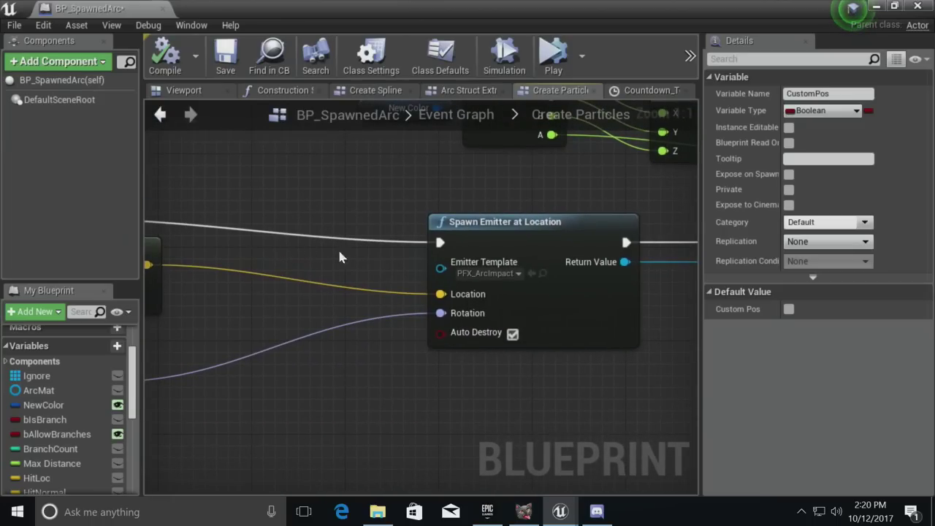
right_drag(574, 309, 438, 326)
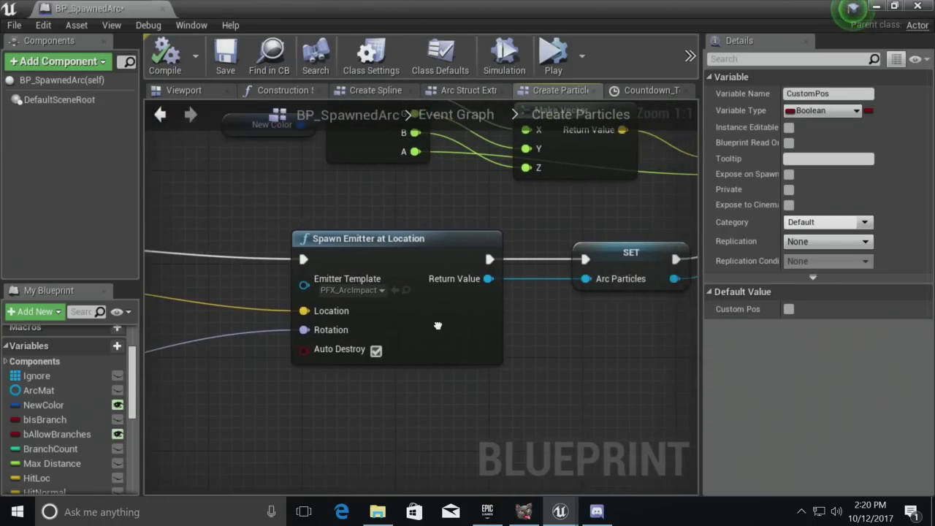
right_drag(499, 336, 434, 366)
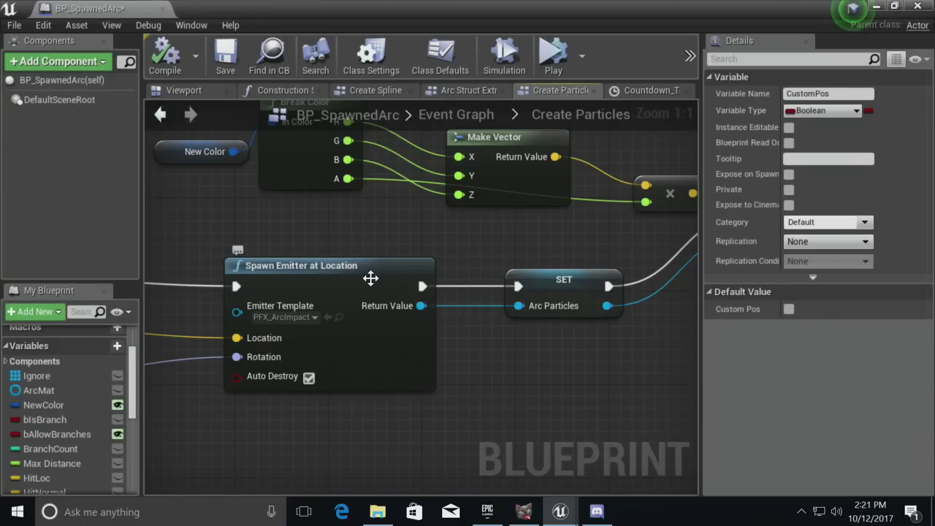
- Shift the SET Arc Particles node slightly higher between the Spawn Emitter at Location and Set Vector Parameter nodes, and clear the selection
right_drag(370, 277, 318, 292)
right_drag(443, 283, 292, 301)
drag(292, 301, 278, 285)
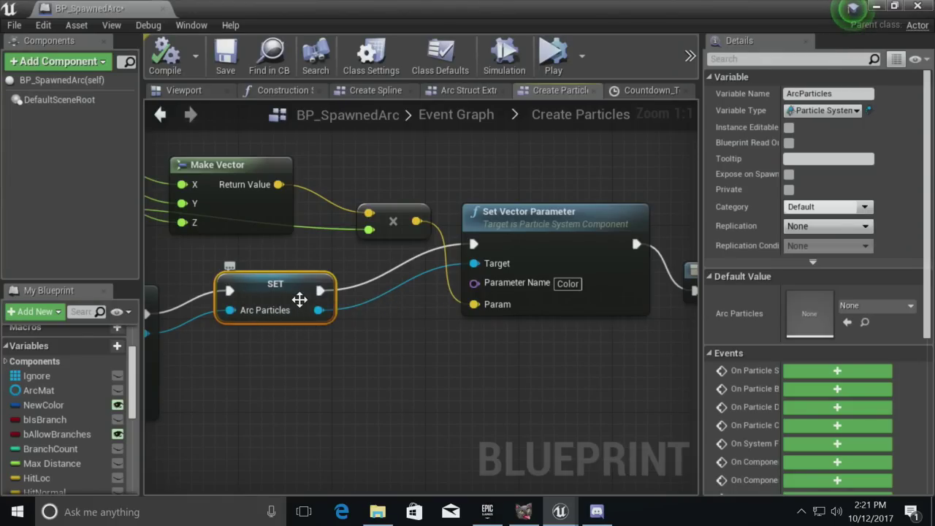
drag(309, 294, 303, 313)
click(464, 148)
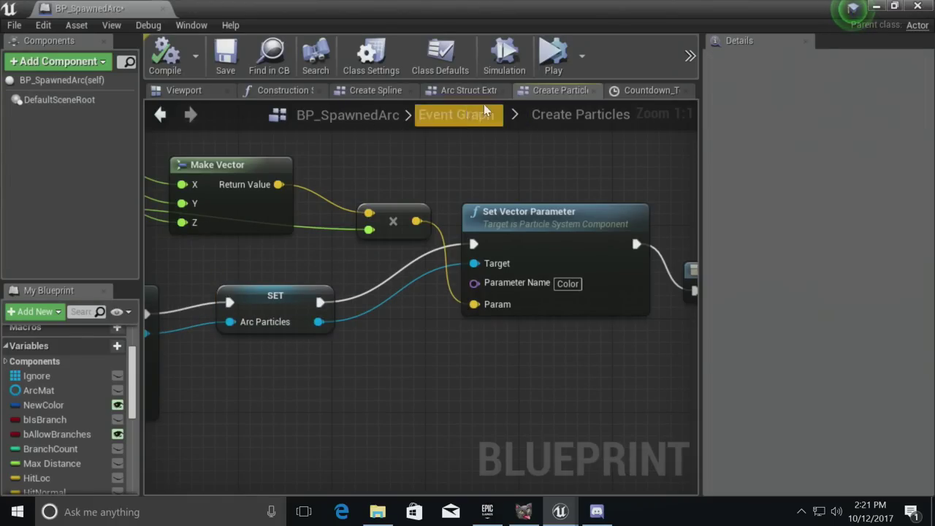
- Return to the Event Graph and look back over the nodes around the section that sets the spline's 'ladder' up direction
click(460, 115)
right_drag(584, 271, 354, 263)
scroll(462, 272, up, 6)
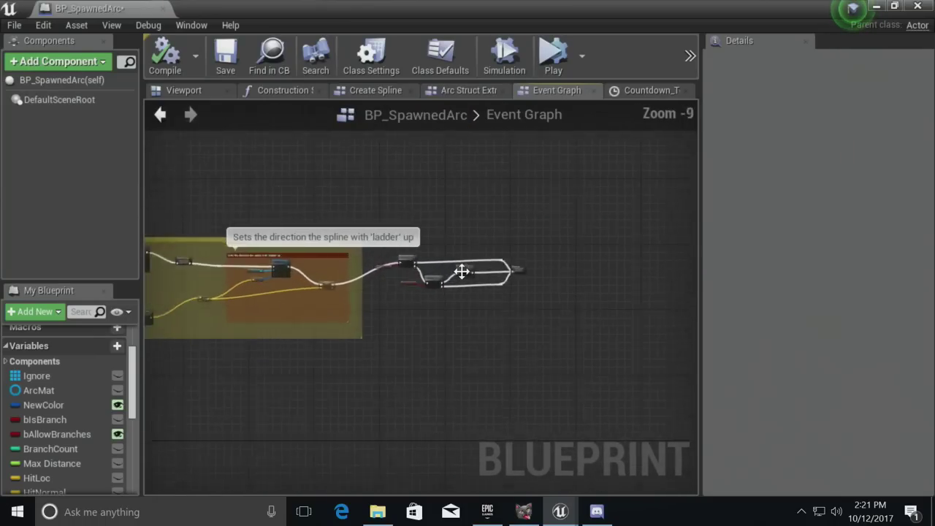
scroll(409, 271, up, 6)
right_drag(270, 134, 598, 211)
right_drag(301, 256, 568, 259)
- Open the M_ElectricalNoise_Vert material from the project's Effects Materials folder and preview it on a plane
drag(417, 11, 478, 337)
click(101, 269)
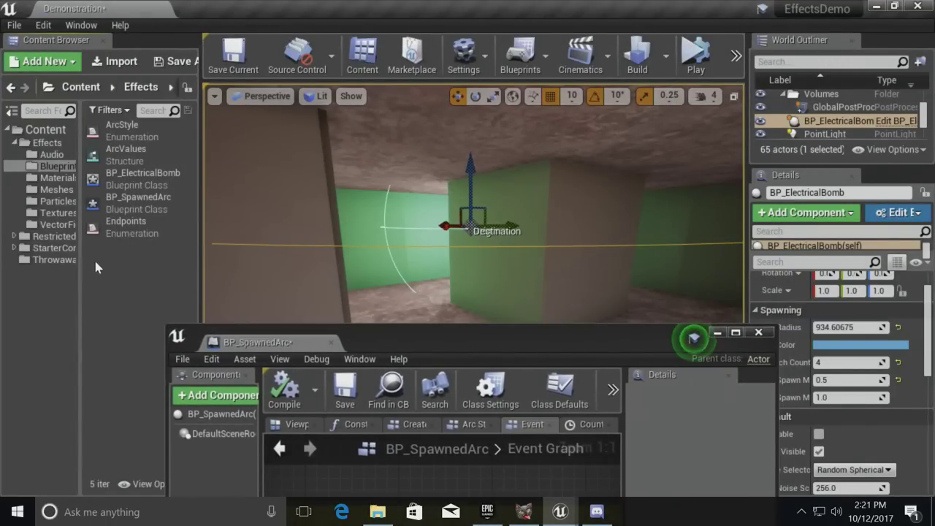
click(56, 177)
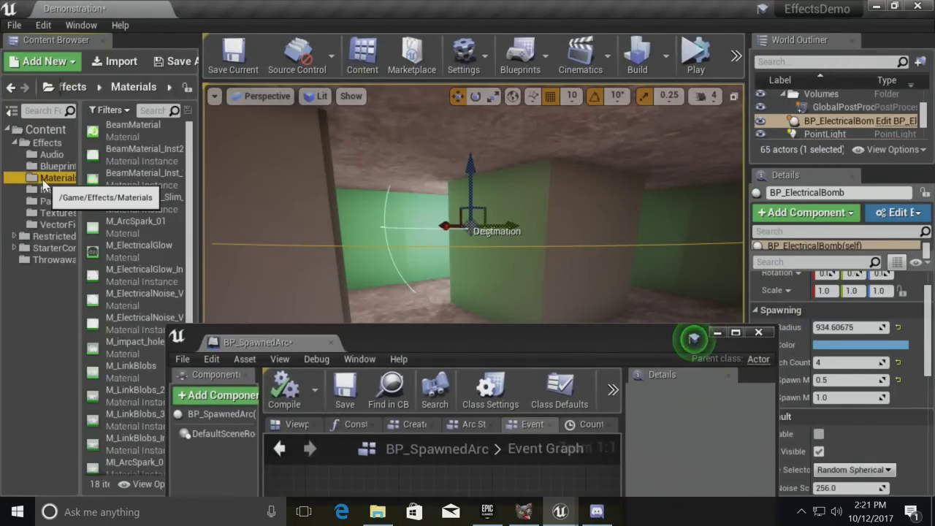
double_click(139, 294)
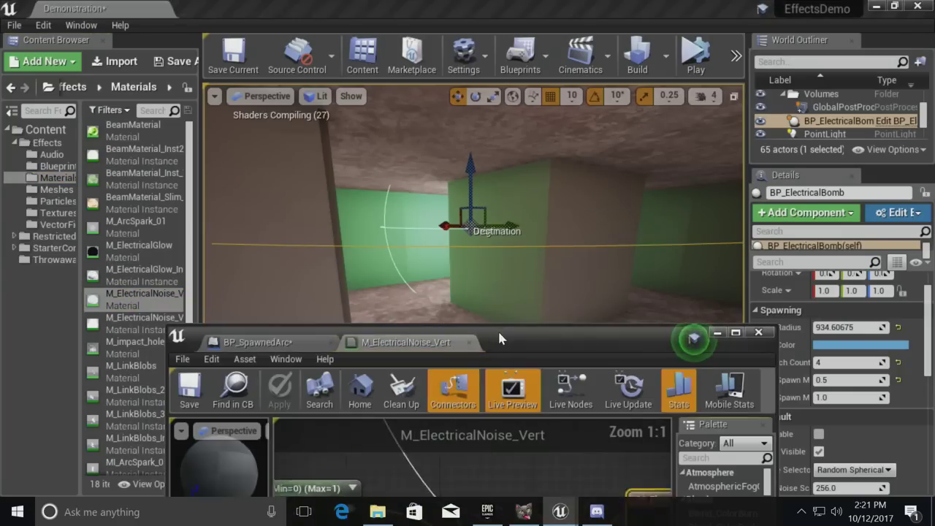
drag(497, 337, 520, 4)
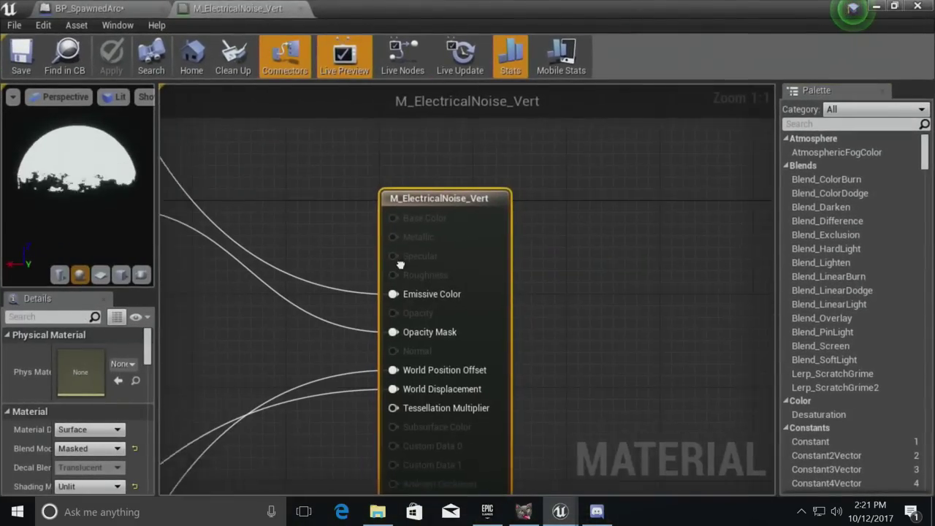
click(100, 274)
drag(82, 221, 84, 205)
- Examine the material's Opacity Masking group and the Eat Away masking group that feed the Subtract and Clamp nodes
right_drag(186, 249, 460, 303)
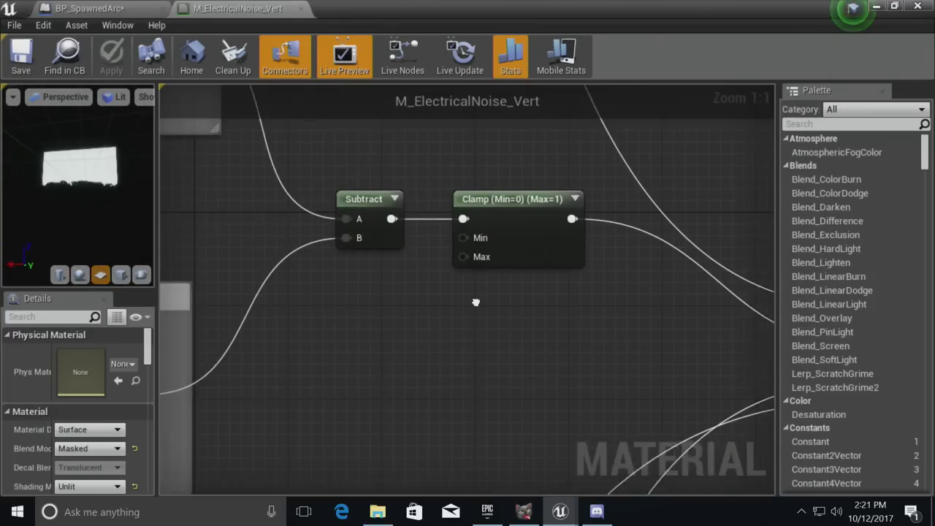
scroll(460, 303, down, 9)
right_drag(317, 317, 436, 359)
scroll(454, 336, up, 6)
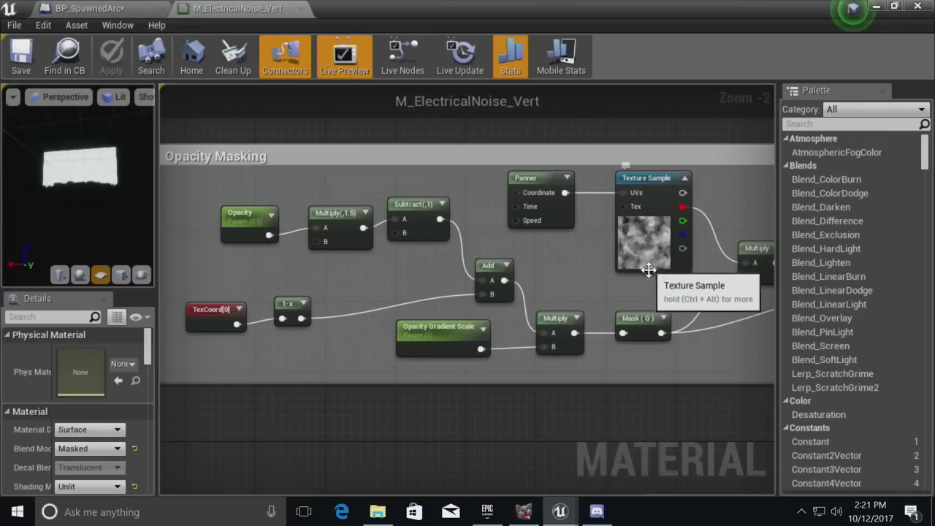
right_drag(647, 268, 558, 254)
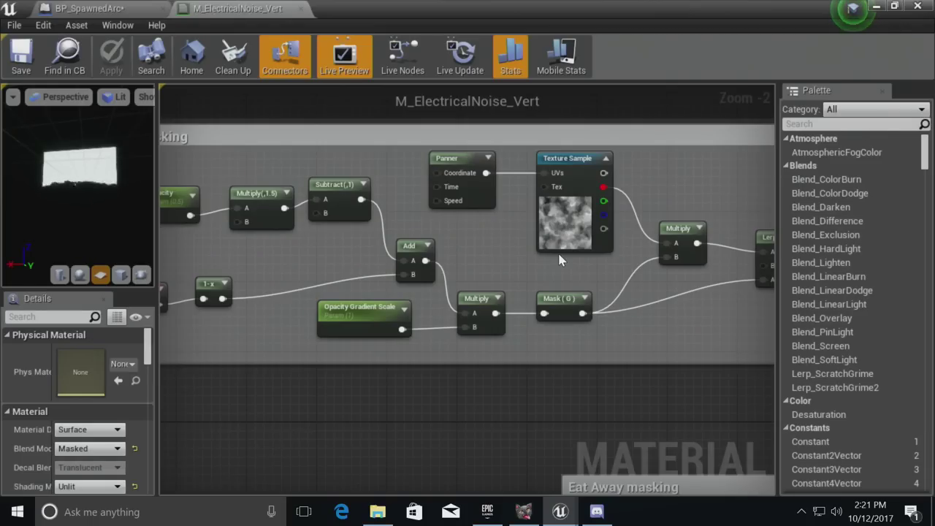
right_drag(559, 259, 511, 200)
scroll(512, 200, down, 3)
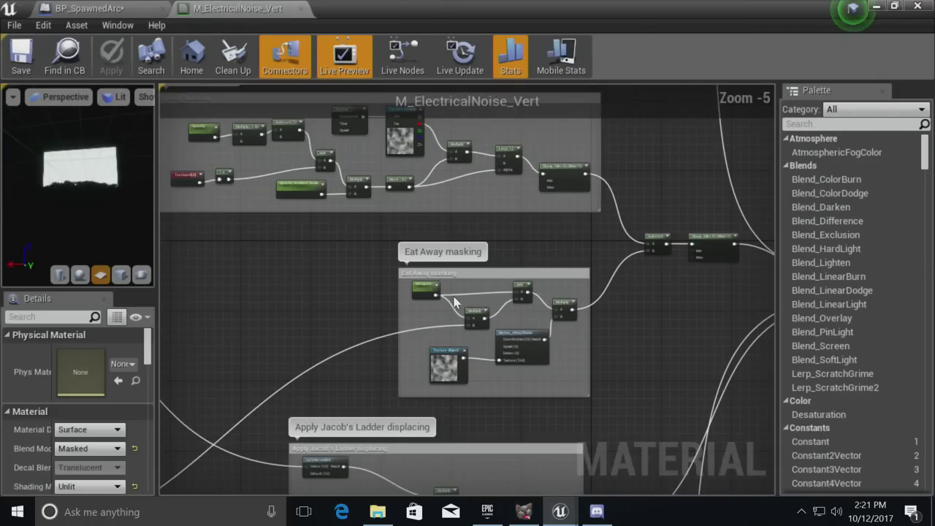
- Preview the output of the Motion_4WayChaos node in the Eat Away masking group and stop the node preview again
scroll(450, 271, up, 5)
right_drag(545, 269, 490, 154)
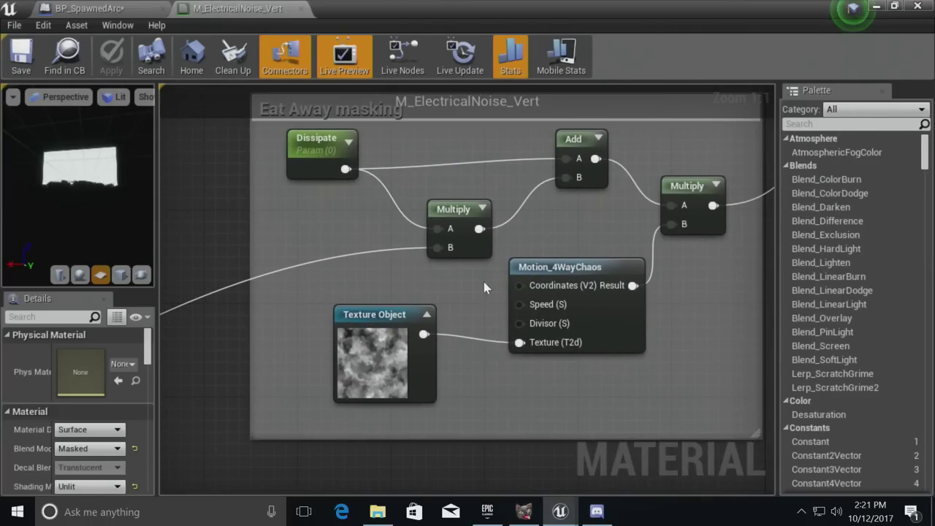
click(591, 274)
right_click(594, 265)
click(621, 270)
right_drag(76, 190, 76, 168)
drag(76, 190, 86, 190)
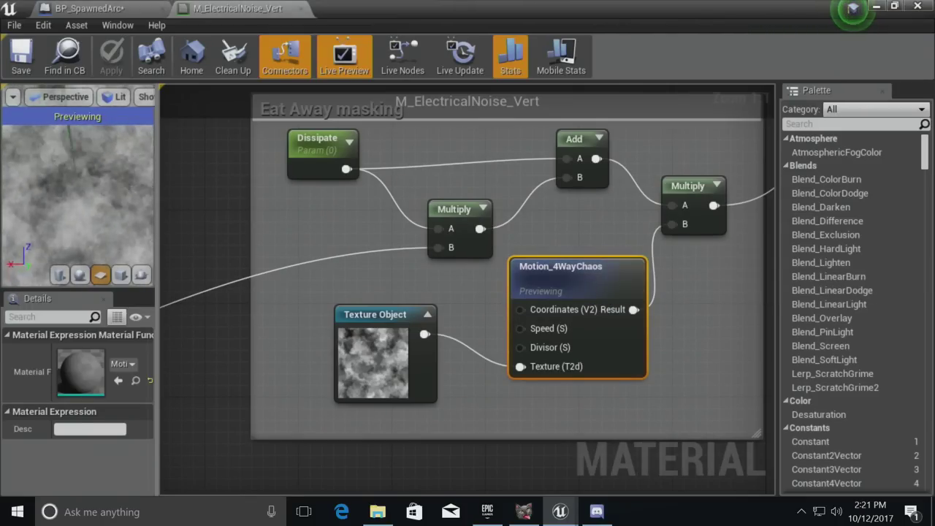
right_click(616, 271)
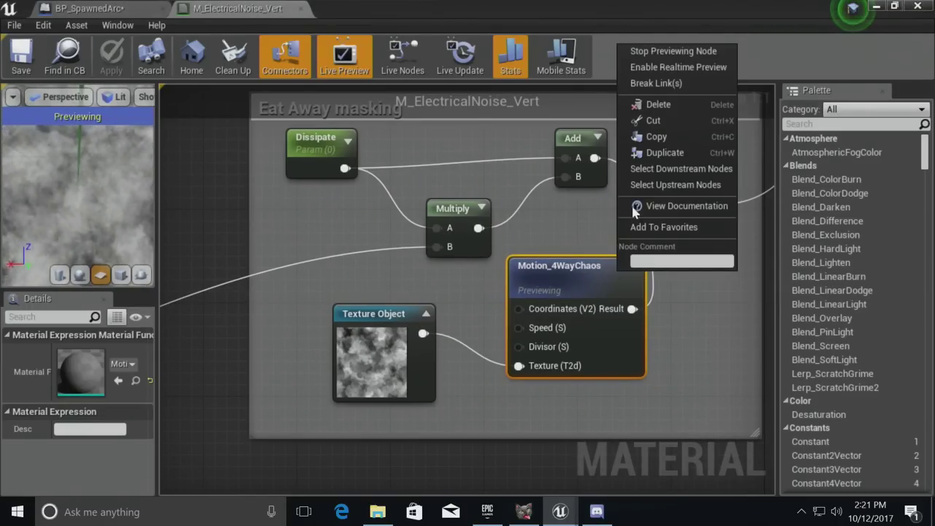
click(657, 47)
- Move the BiasVector parameter node slightly lower beneath the ArcOut node in the Apply Jacob's Ladder displacing group
right_drag(639, 162, 488, 230)
scroll(488, 230, down, 4)
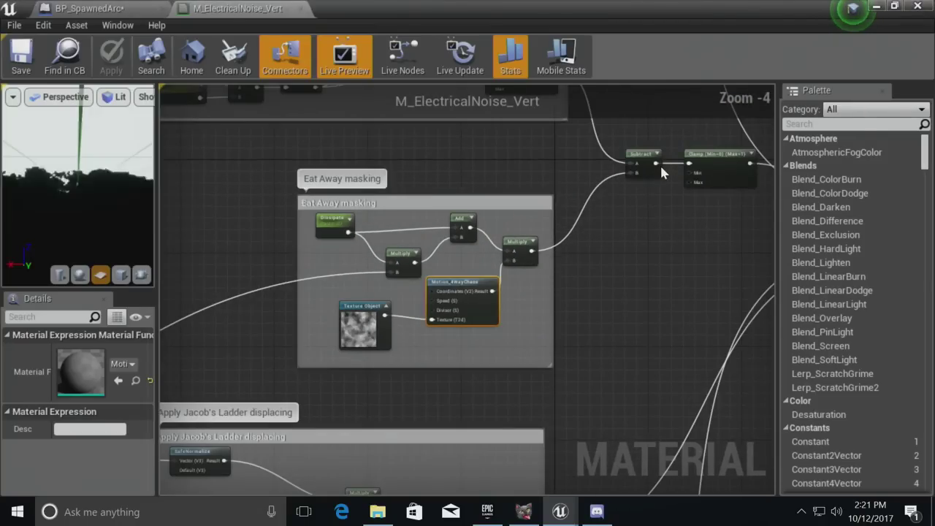
right_drag(645, 204, 517, 244)
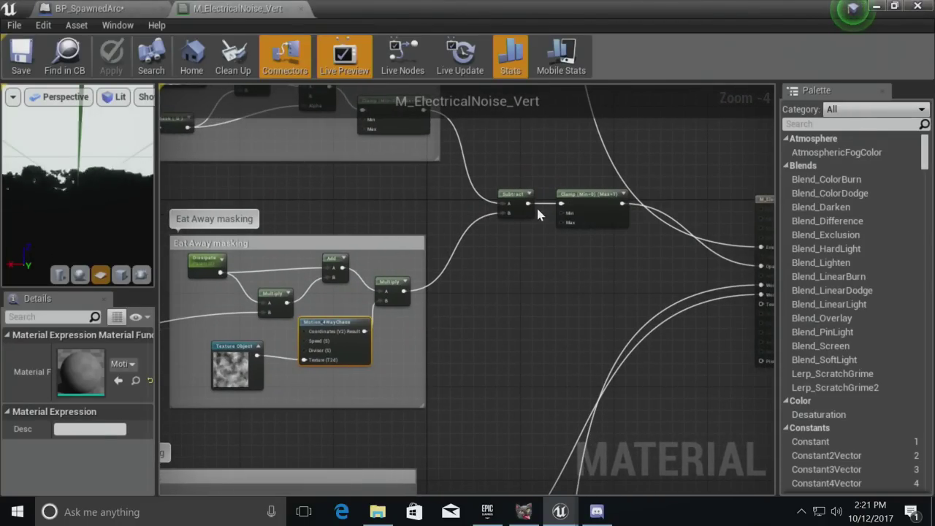
scroll(512, 195, up, 4)
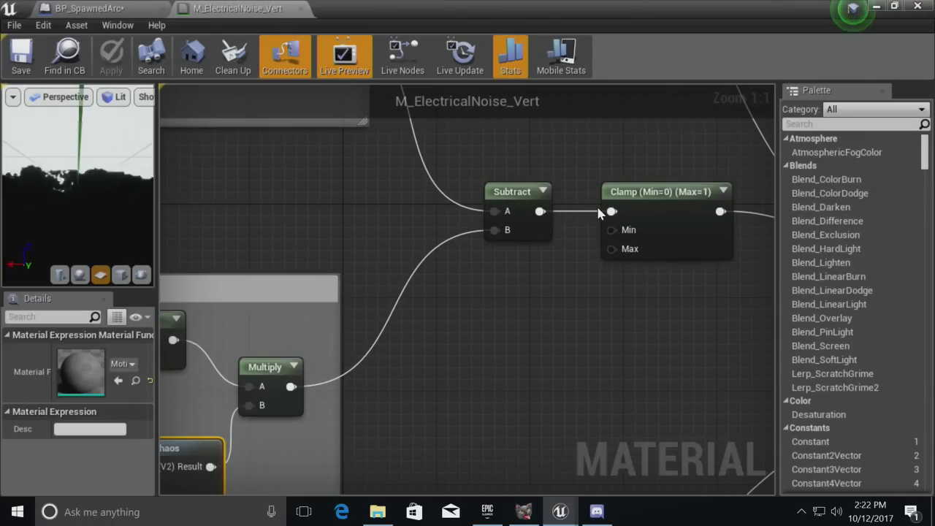
scroll(596, 204, down, 7)
right_drag(589, 217, 738, 220)
scroll(678, 345, up, 7)
right_drag(538, 420, 695, 290)
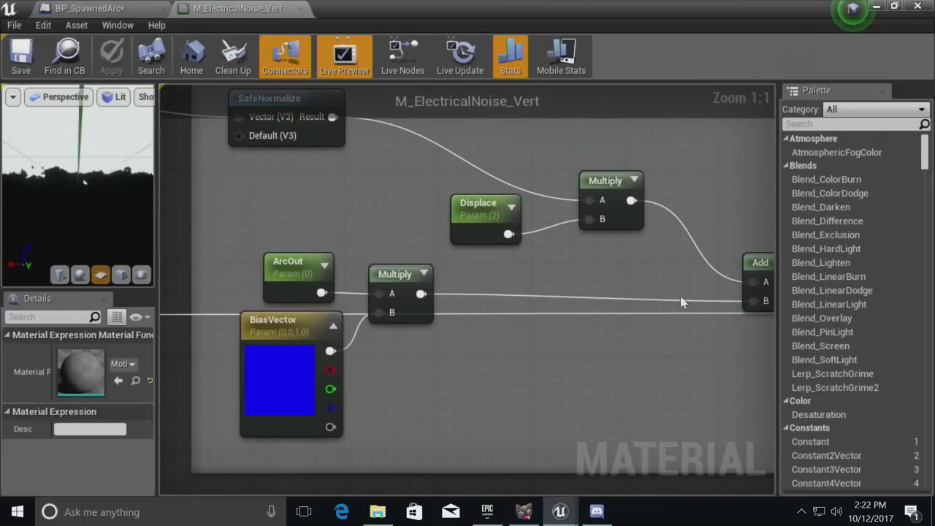
drag(292, 333, 278, 355)
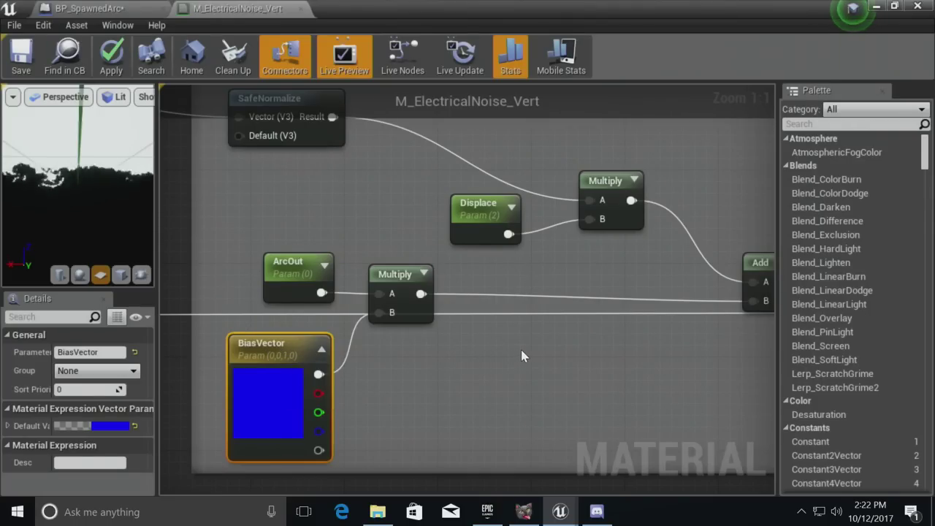
- Examine the 3D Noise group from the BreakOutFloat3Components node through the Panner and Append nodes to the three Noise nodes
scroll(314, 374, down, 6)
right_drag(307, 369, 578, 448)
scroll(414, 337, up, 4)
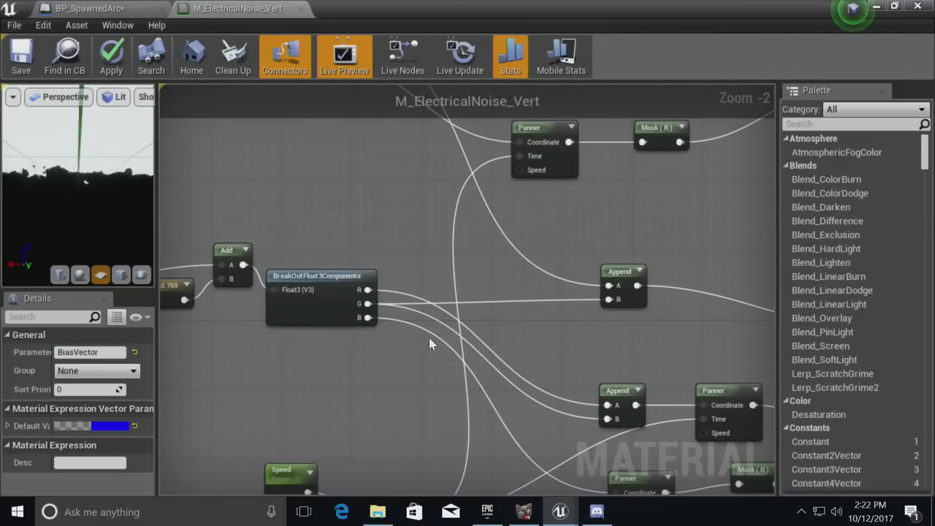
right_drag(430, 357, 481, 374)
right_drag(622, 356, 213, 337)
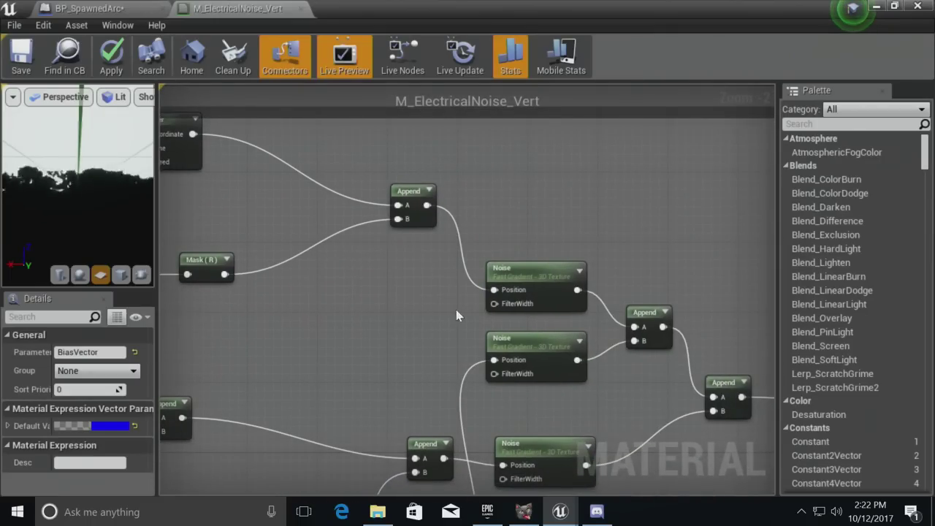
click(525, 269)
click(533, 338)
right_drag(567, 443, 519, 304)
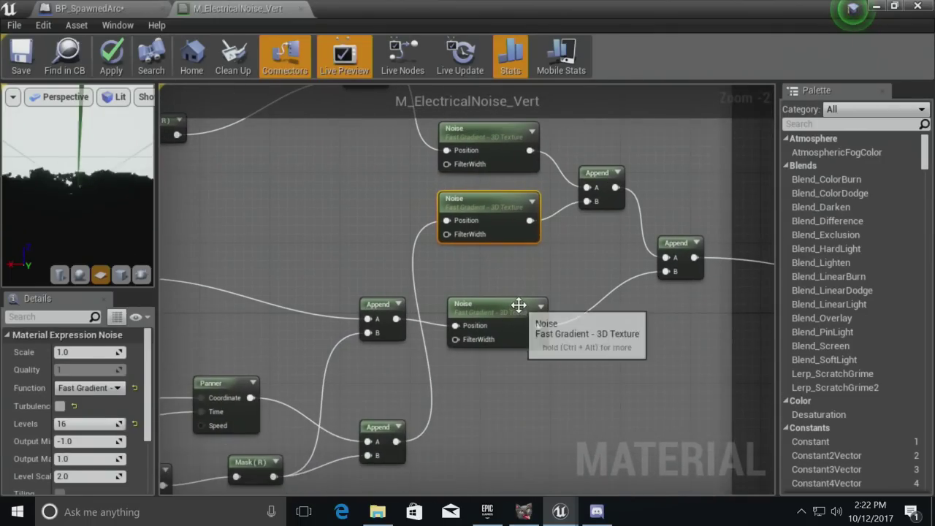
- Preview the lowest Noise node of the 3D Noise group on a cube and rotate the preview
right_click(519, 304)
click(539, 91)
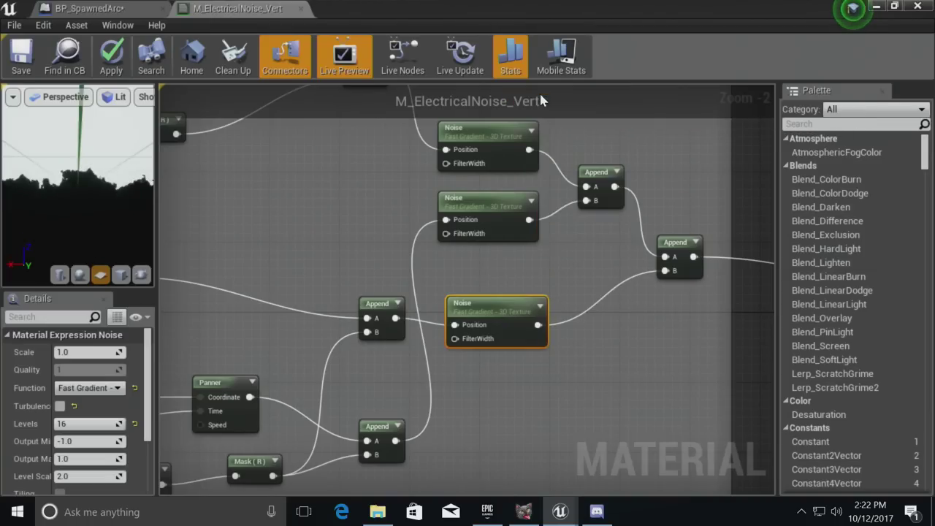
click(122, 275)
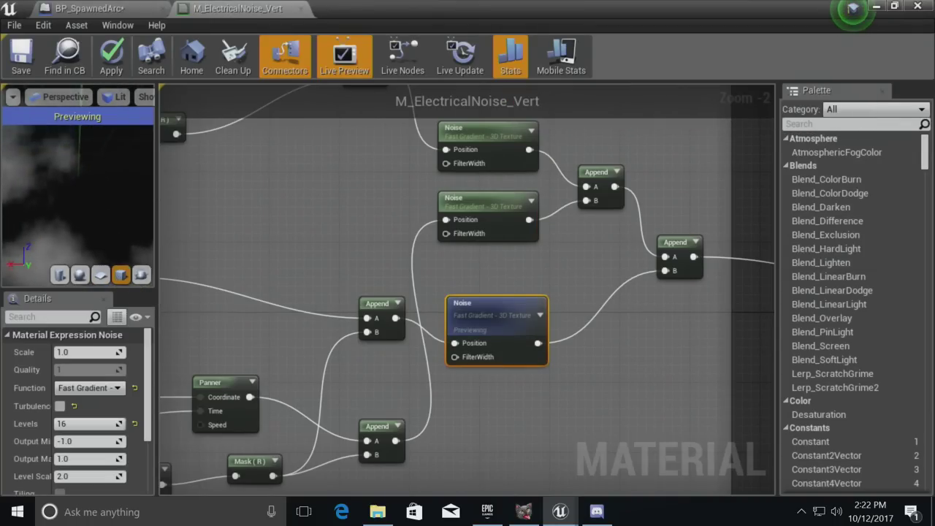
drag(77, 197, 132, 190)
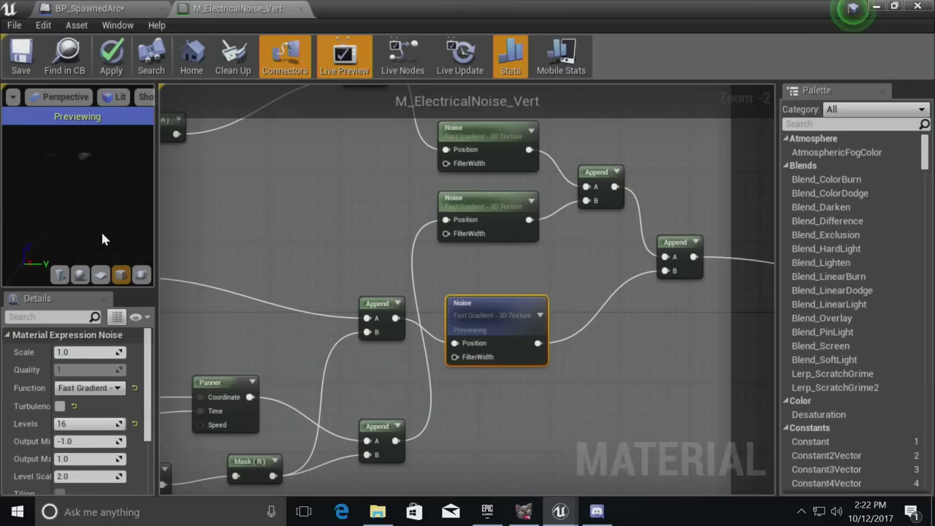
- Stop previewing the lowest Noise node and move it up, closer beneath the other two Noise nodes
right_click(502, 301)
click(541, 82)
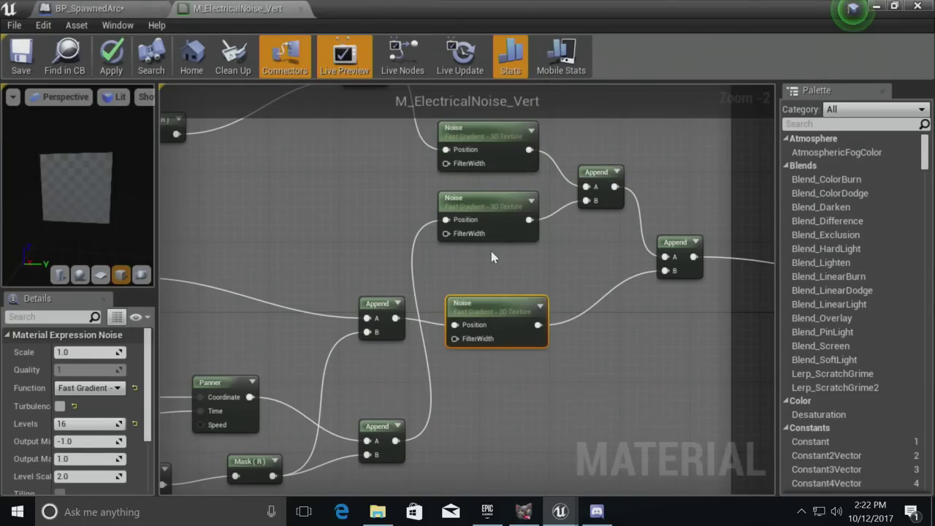
drag(500, 310, 489, 282)
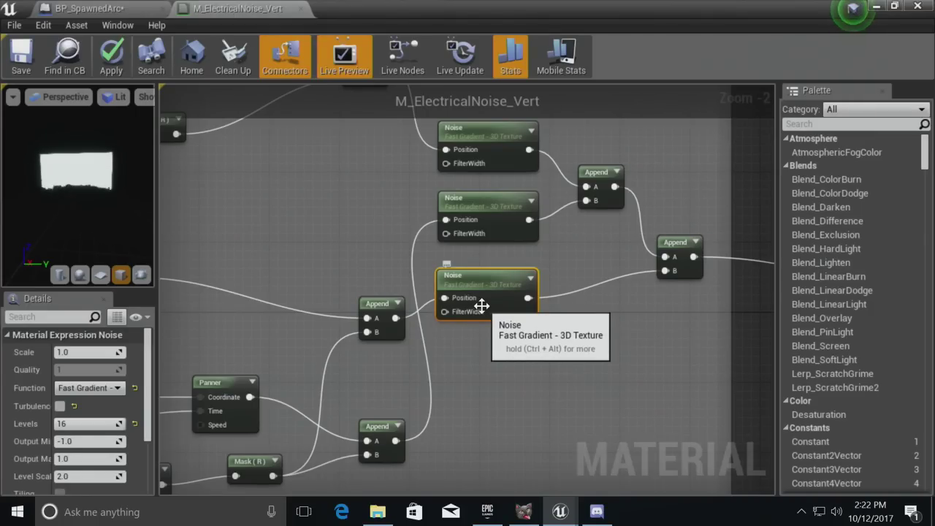
right_drag(529, 302, 597, 334)
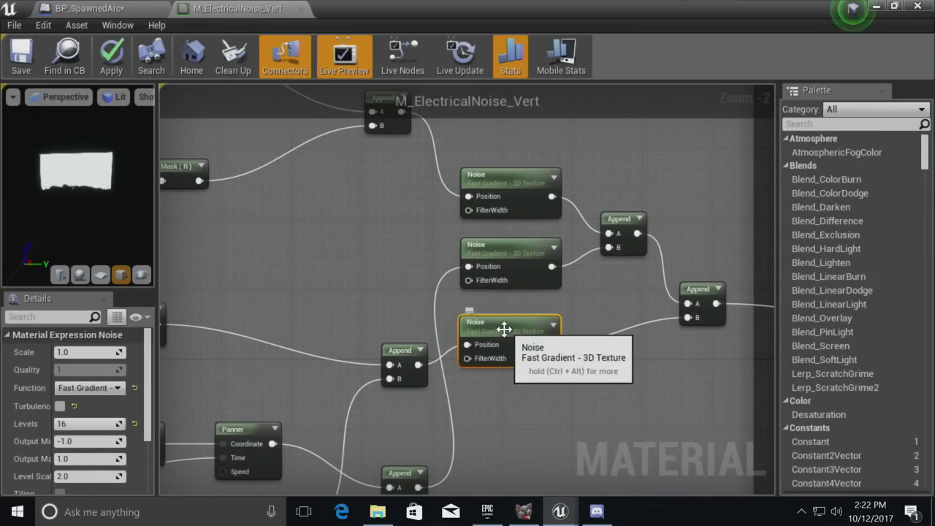
- Check the noise Function setting of the uppermost Noise node and bring up the material's instruction stats
click(517, 184)
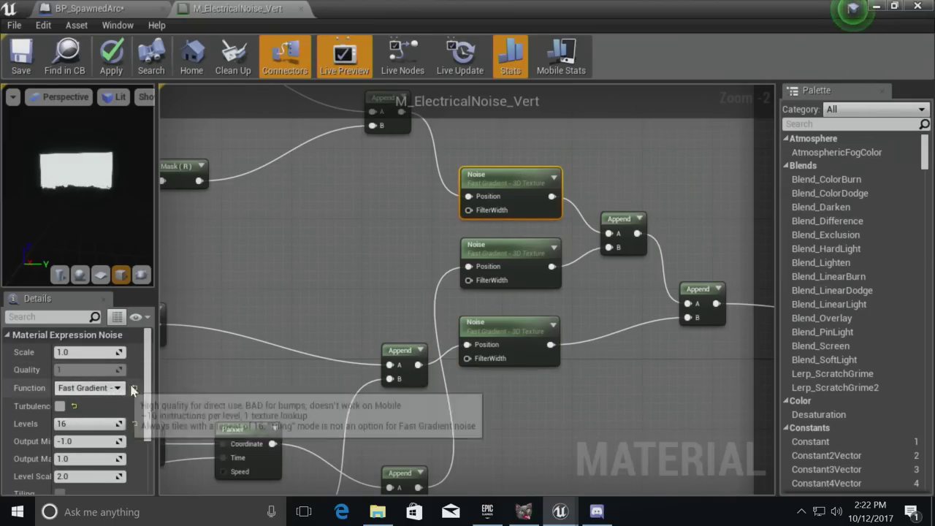
click(501, 72)
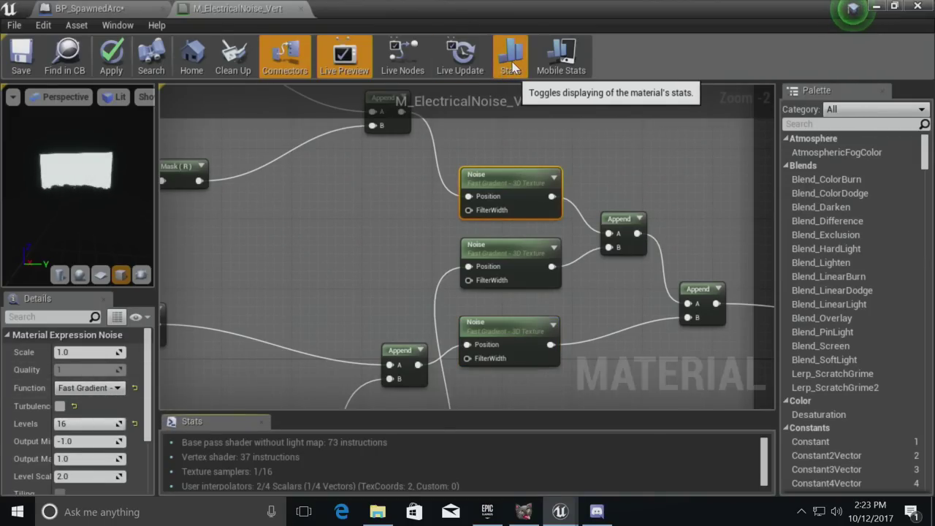
click(364, 314)
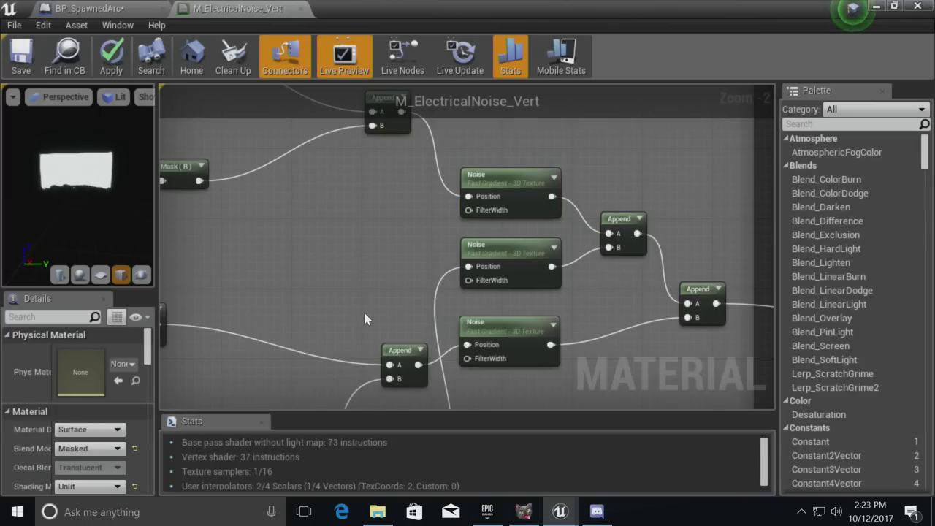
right_drag(374, 317, 252, 263)
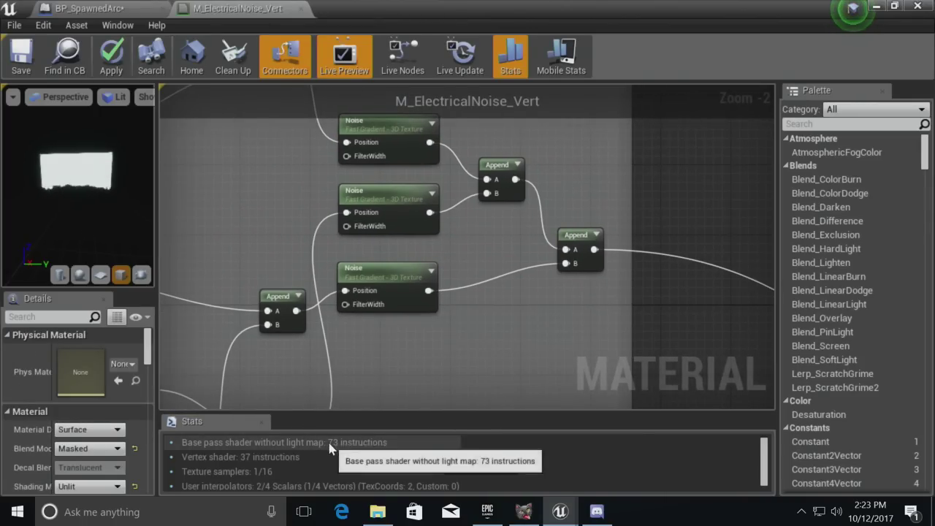
- Examine the group that scales the arc by camera distance, the world coordinates setup group and the overall 3D Noise group
scroll(387, 355, down, 6)
right_drag(387, 355, 186, 260)
scroll(244, 273, down, 4)
right_drag(253, 287, 367, 285)
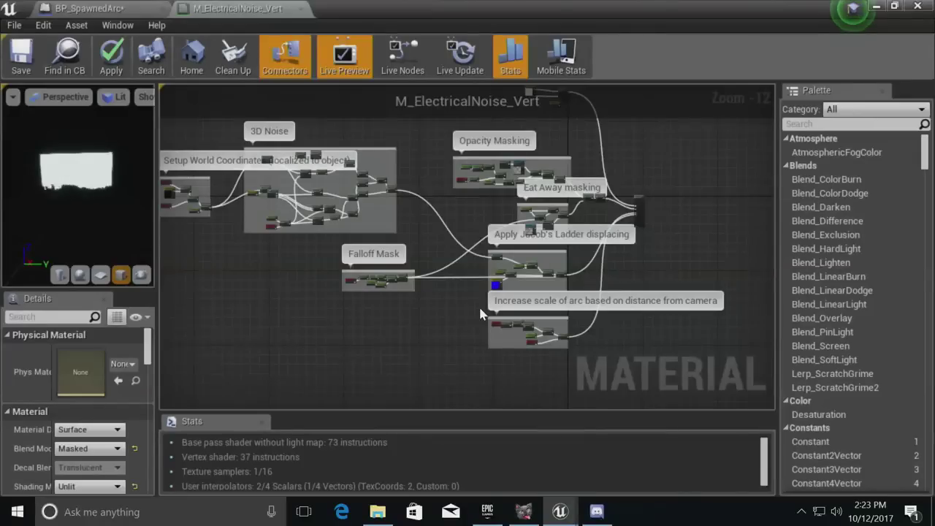
scroll(553, 331, up, 12)
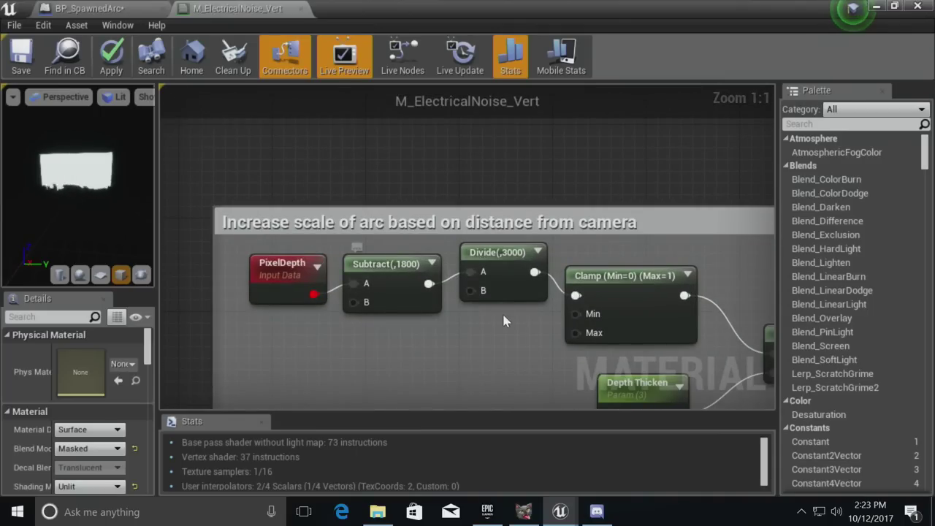
scroll(524, 339, down, 7)
right_drag(506, 325, 449, 326)
right_drag(387, 264, 743, 273)
right_drag(479, 244, 748, 246)
scroll(509, 261, up, 5)
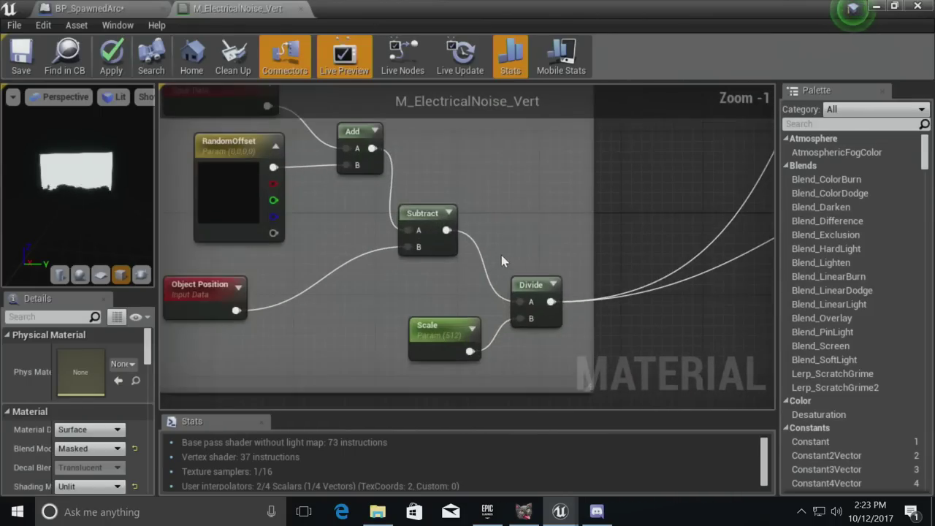
scroll(313, 208, down, 5)
right_drag(511, 304, 375, 306)
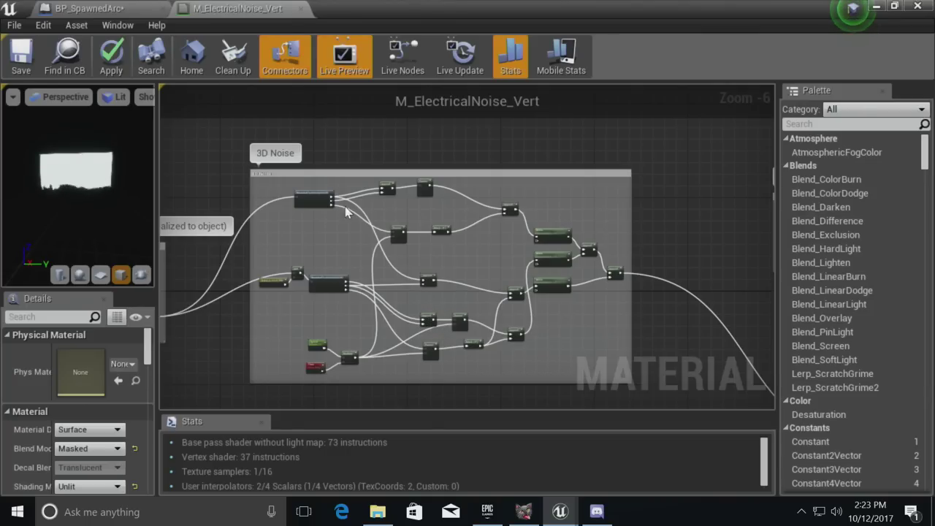
- Return to BP_SpawnedArc and move its editor window out of the way to uncover the Demonstration level
click(146, 8)
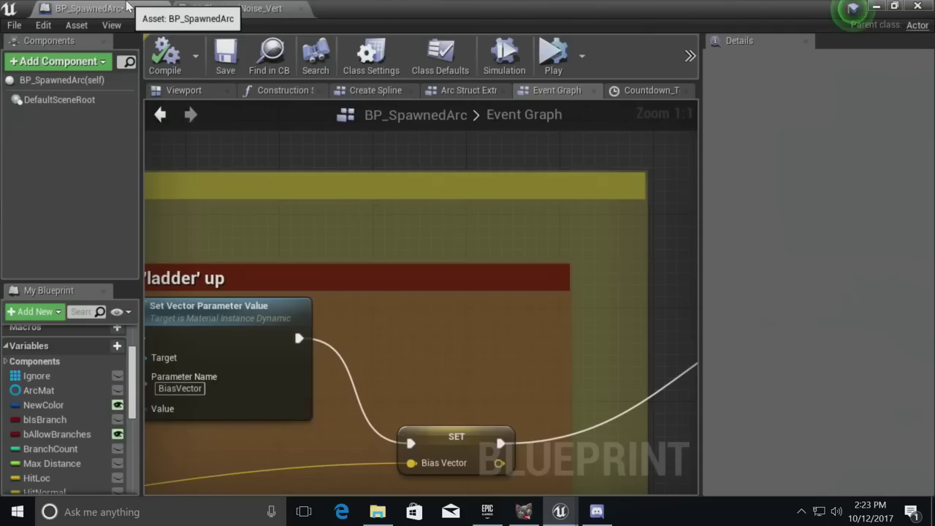
double_click(408, 6)
drag(612, 170, 1, 131)
click(312, 16)
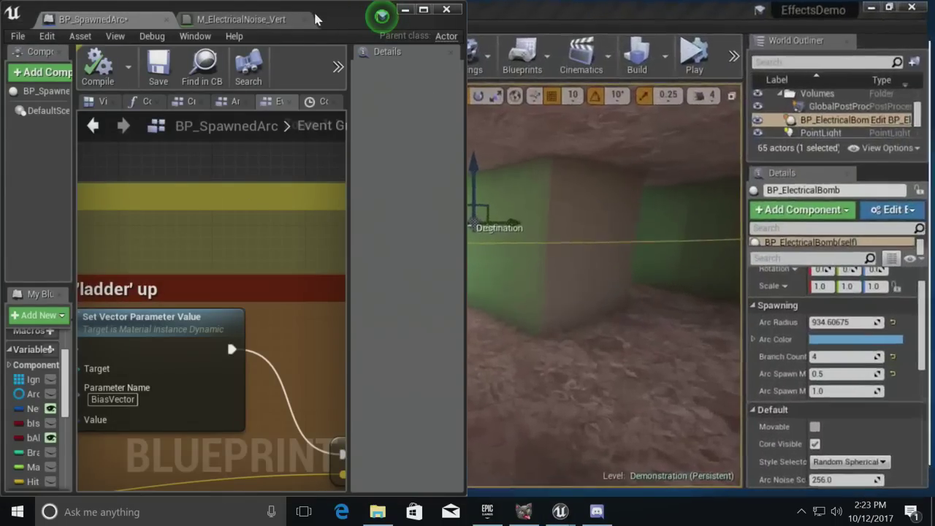
drag(351, 21, 1, 190)
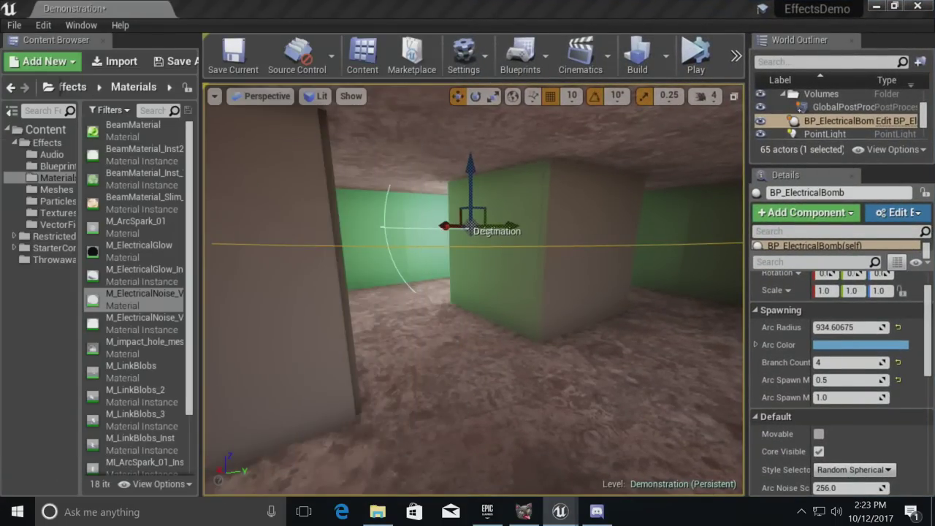
- Run the Demonstration level and bring the electrical bomb by the far wall into view
right_drag(500, 276, 718, 289)
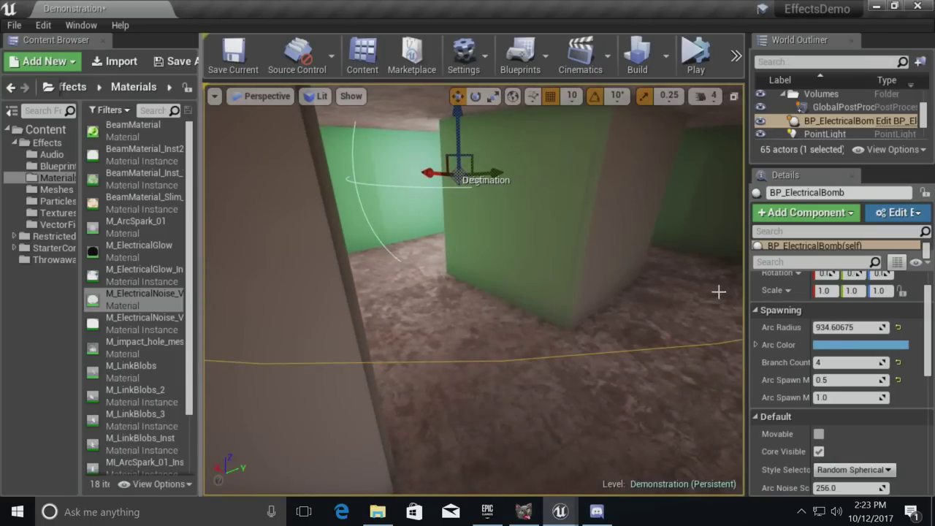
right_drag(555, 307, 645, 186)
click(695, 55)
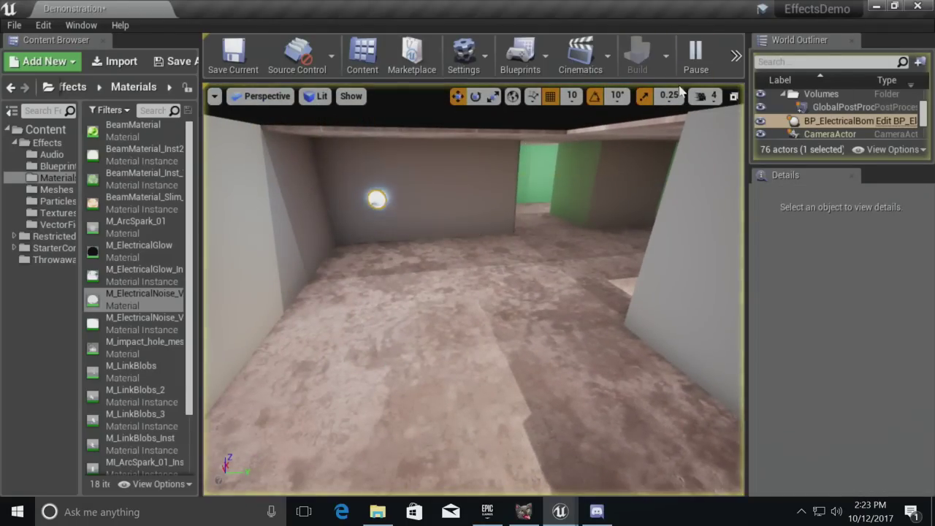
key(w)
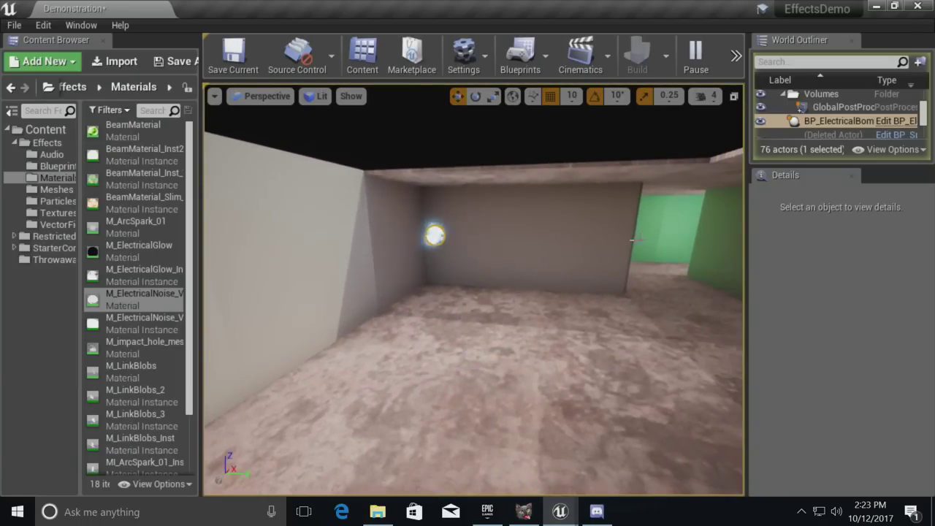
- Select BP_ElectricalBomb in the running level, set its Branch Count to 0 and widen the property names to read the Arc Noise settings
click(435, 234)
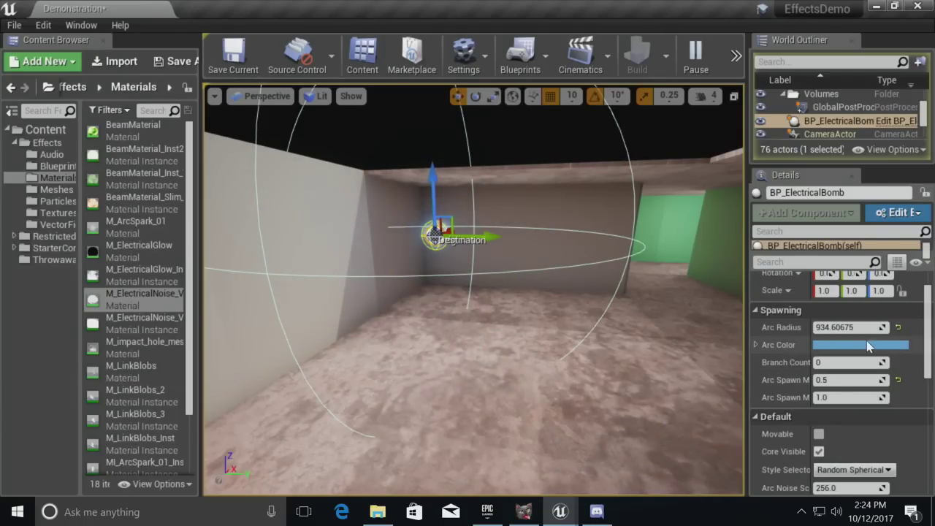
scroll(806, 436, up, 2)
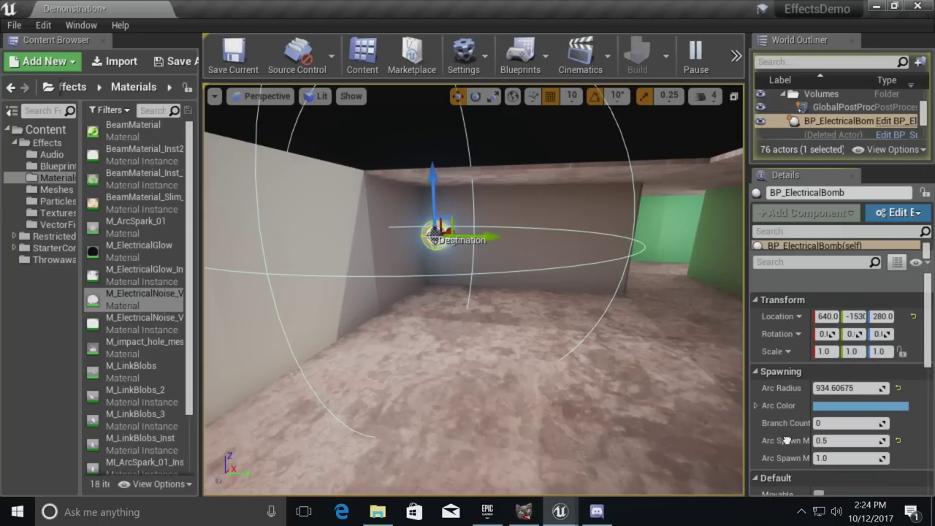
scroll(791, 440, down, 5)
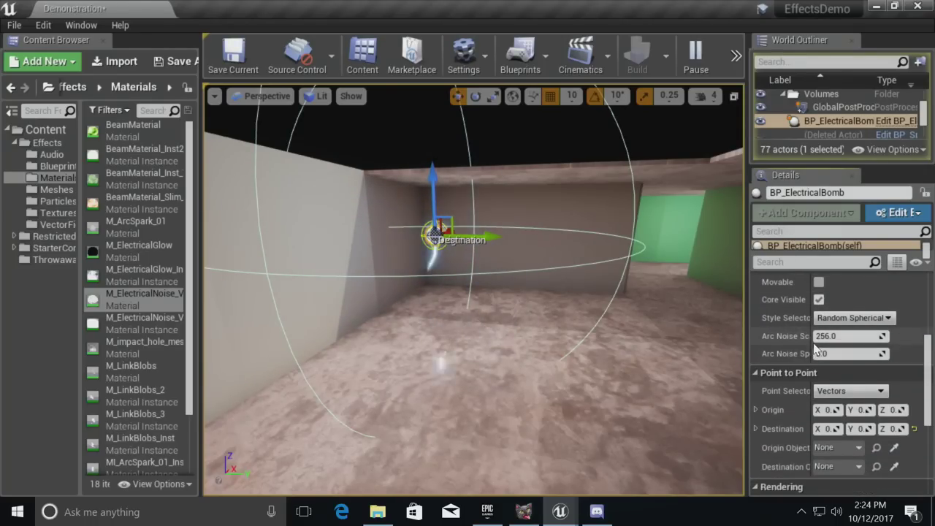
drag(807, 338, 856, 338)
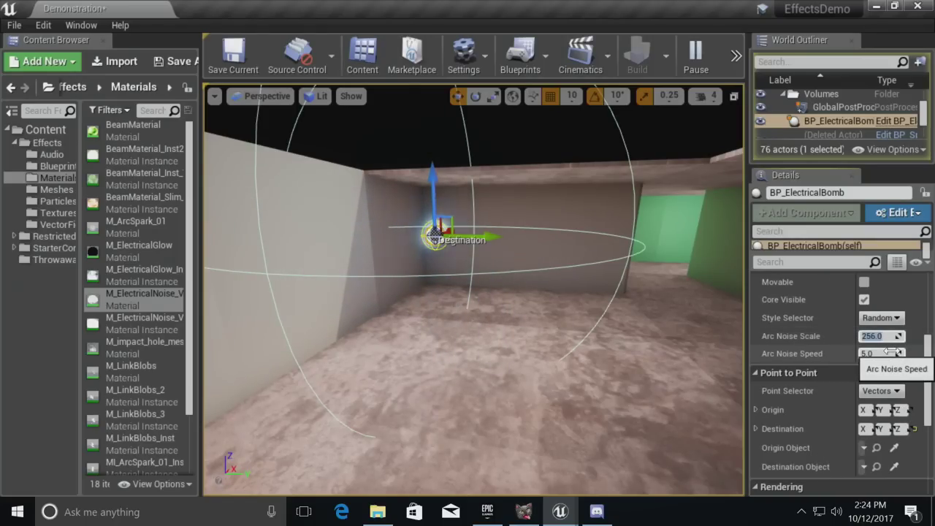
- Compare the electrical bomb's arcs in the running level with Arc Noise Scale set to 5000 and to 158
key(Return)
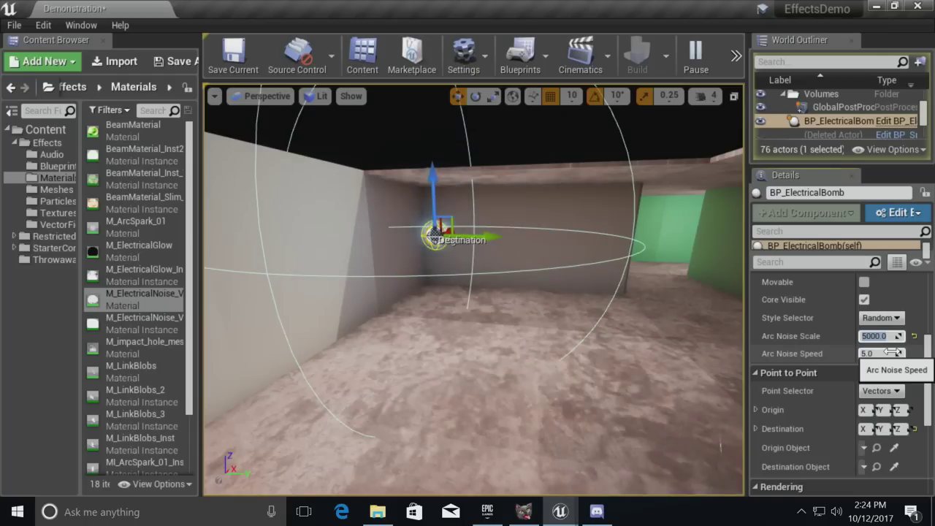
mouse_move(628, 285)
right_down()
mouse_move(551, 285)
mouse_move(606, 288)
mouse_move(620, 277)
right_up()
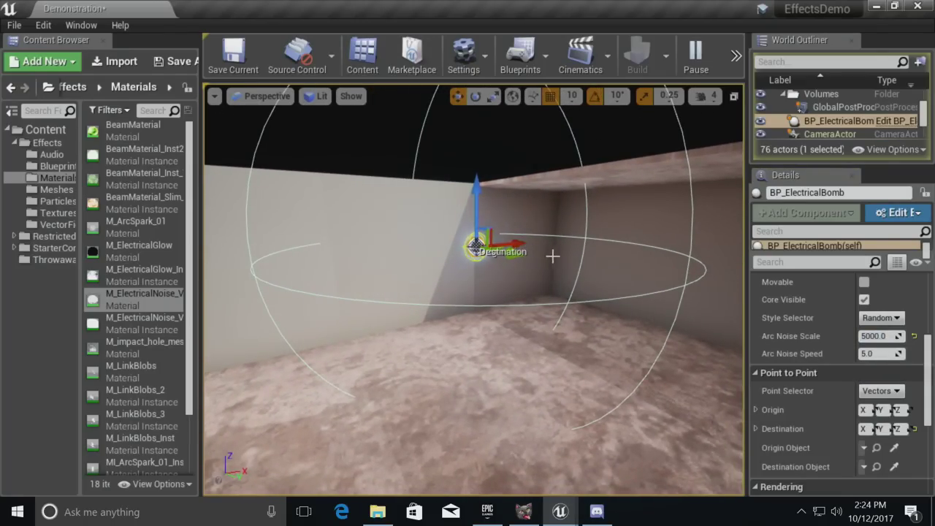
right_drag(620, 277, 539, 275)
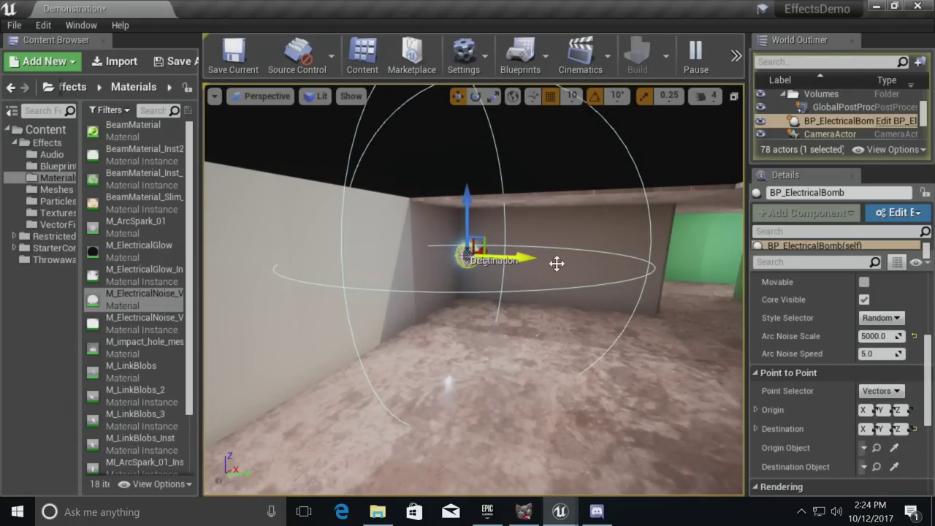
click(876, 336)
text(1580)
key(Return)
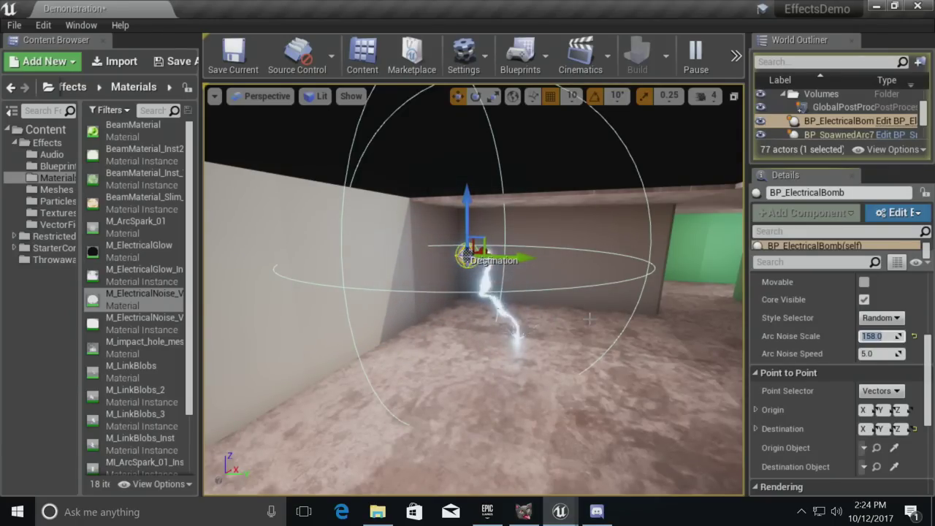
- Set the bomb's Arc Noise Speed to 0 to examine the arcs without noise movement, and restore it to 5.0
click(869, 354)
text(0)
key(Return)
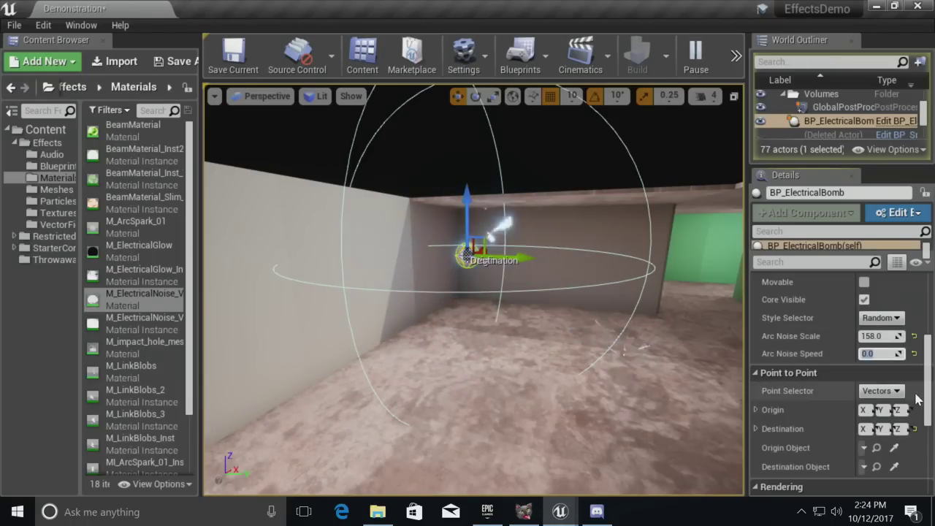
mouse_move(535, 361)
right_down()
mouse_move(598, 352)
mouse_move(535, 360)
right_up()
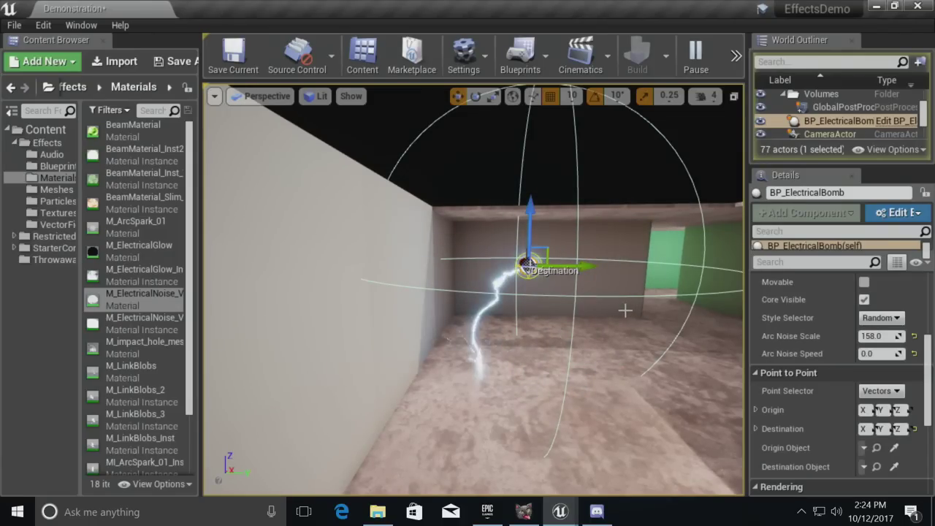
click(878, 354)
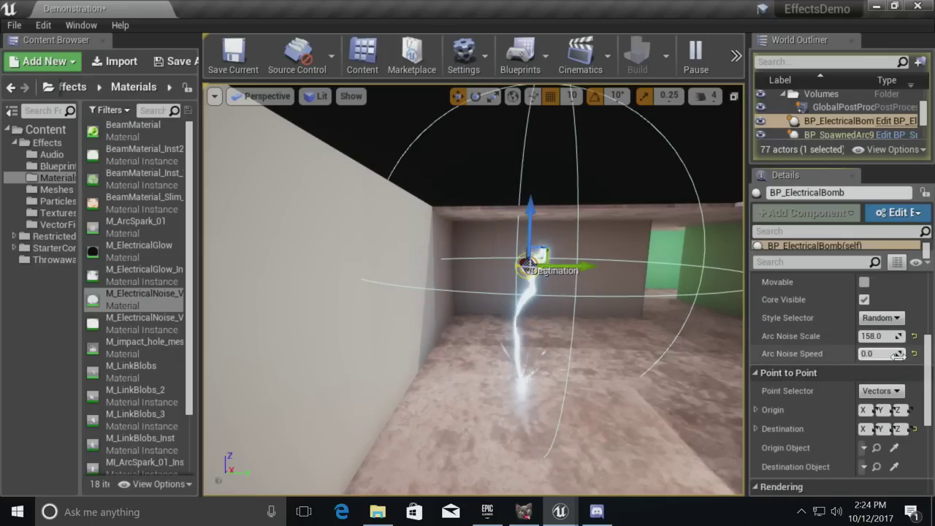
text(0.2)
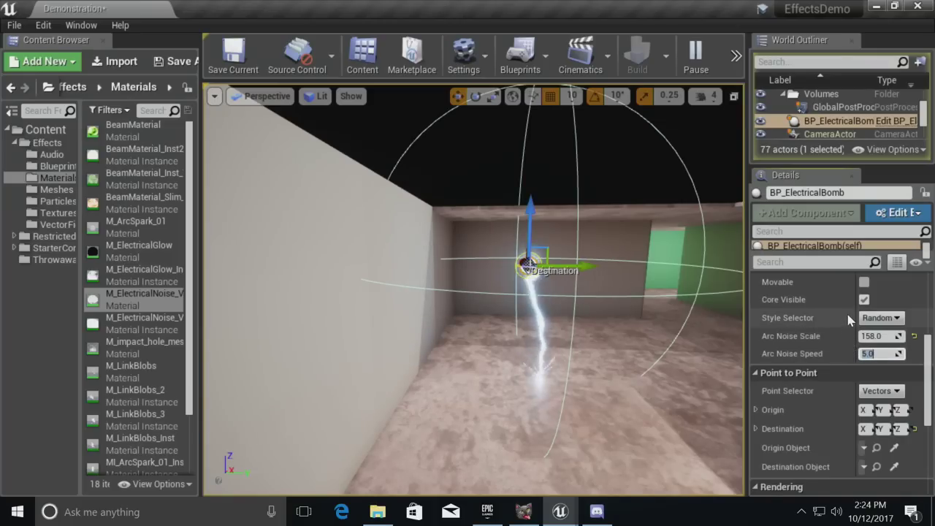
- Stop the running level, turn off Core Visible for BP_ElectricalBomb and run the level briefly to check its arcs
click(695, 58)
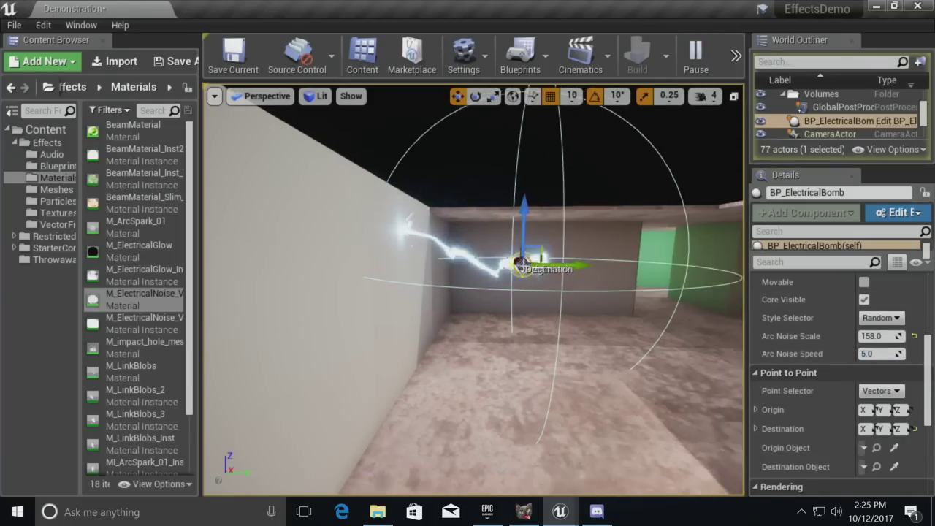
click(864, 299)
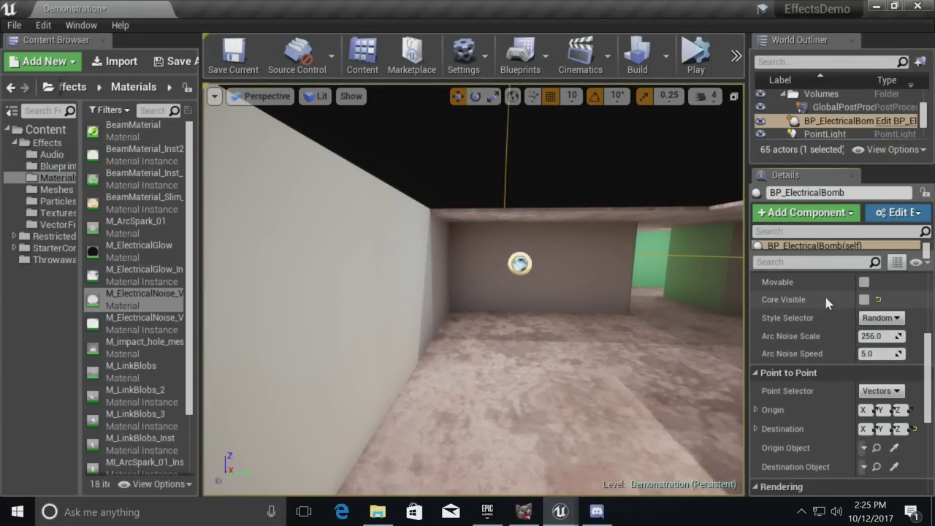
click(695, 58)
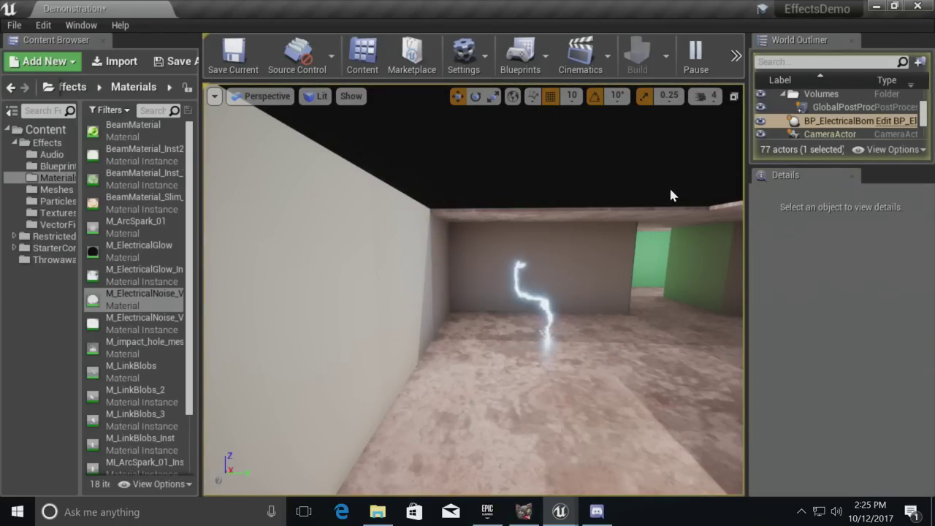
key(Escape)
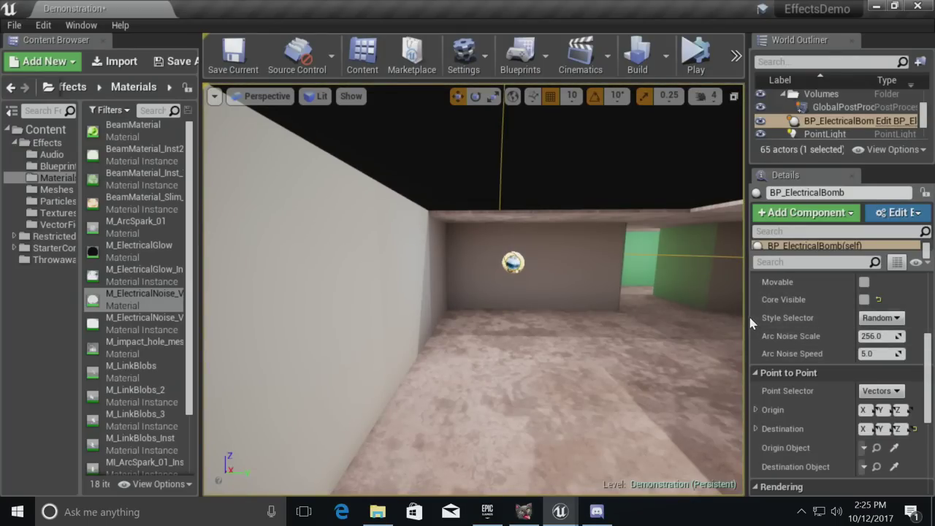
- Widen the bomb's property area and run the level again briefly to view the arcs in the random style
drag(747, 313, 713, 318)
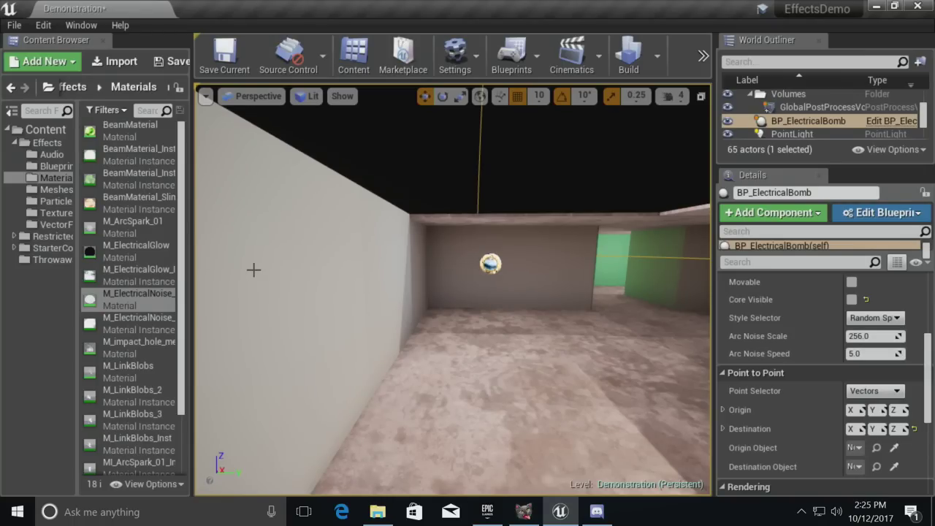
right_drag(328, 267, 350, 267)
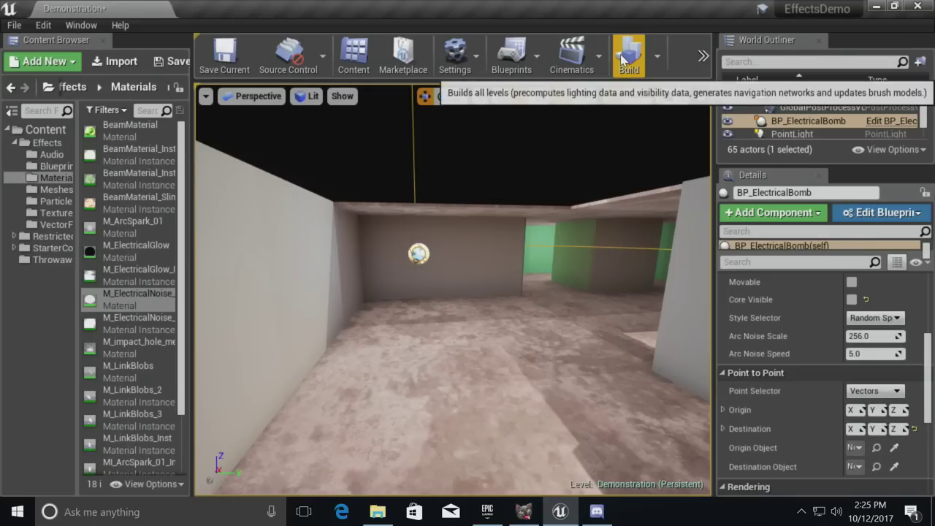
right_drag(647, 106, 625, 106)
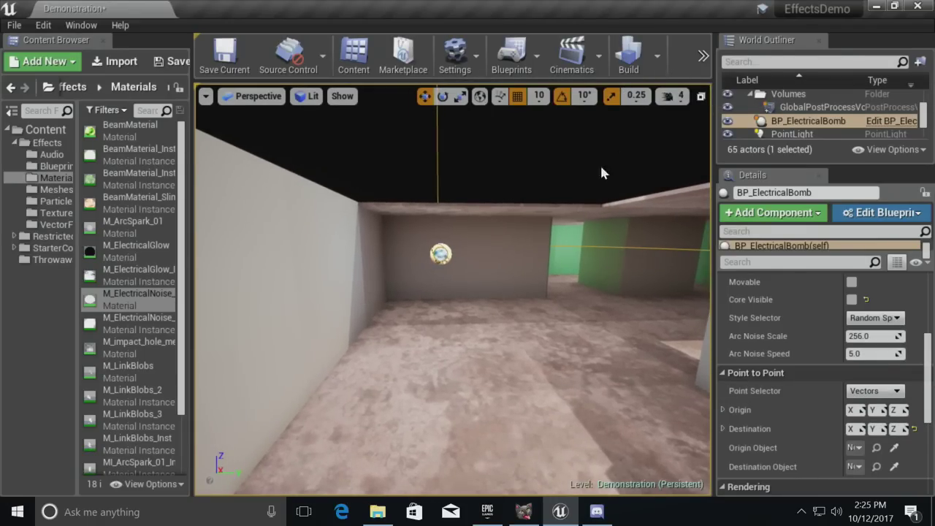
click(702, 56)
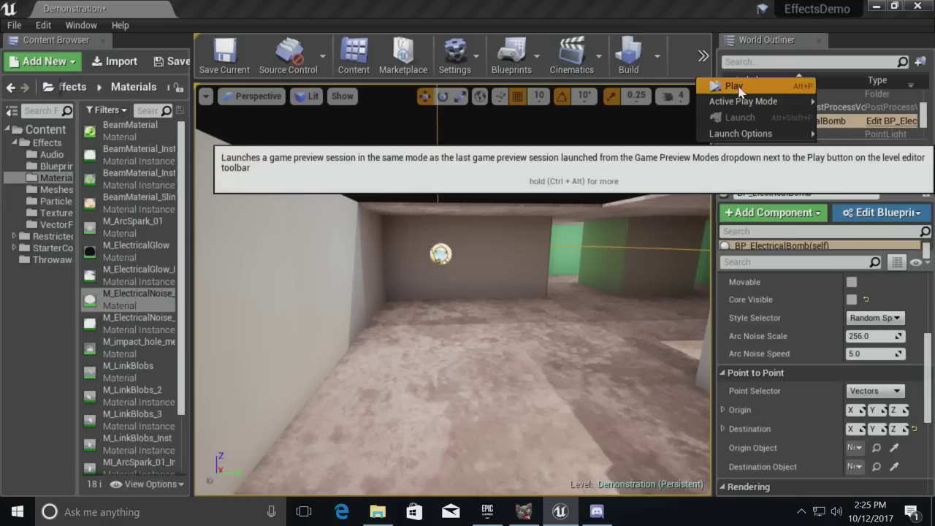
click(730, 83)
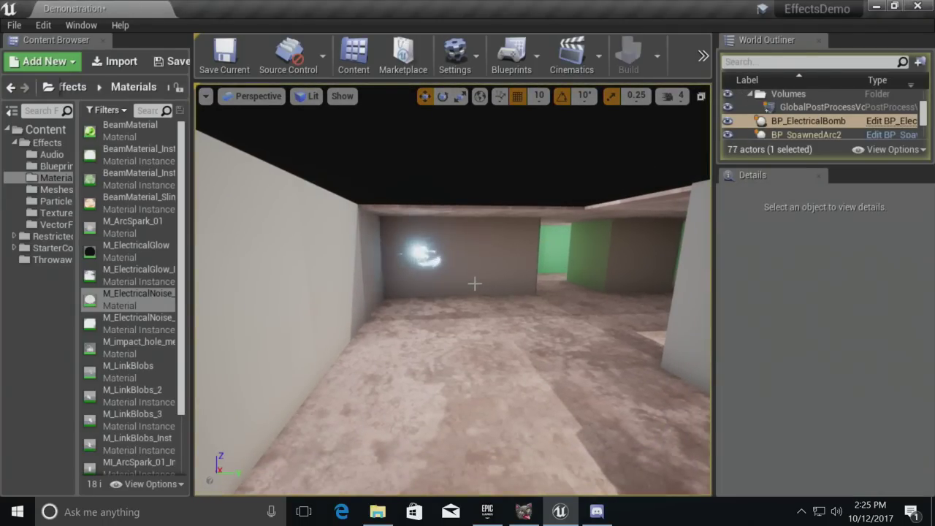
right_drag(464, 285, 476, 289)
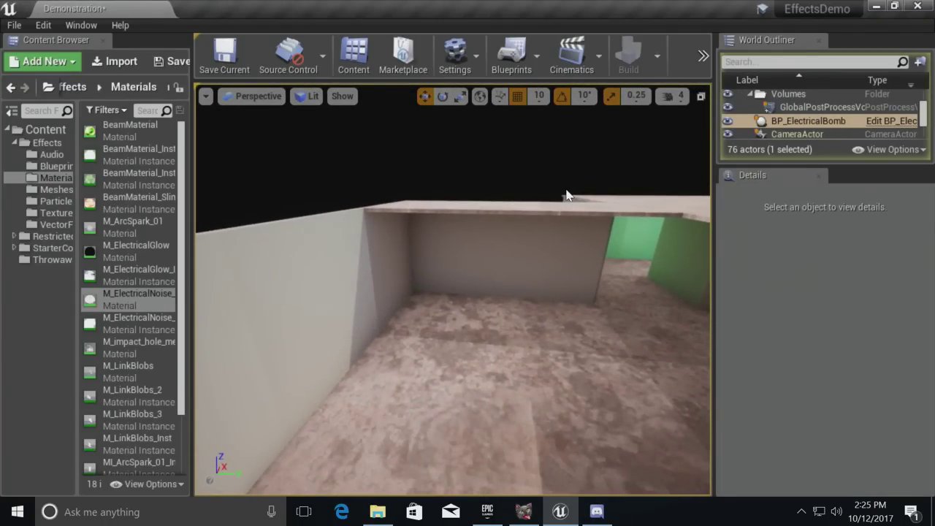
key(Escape)
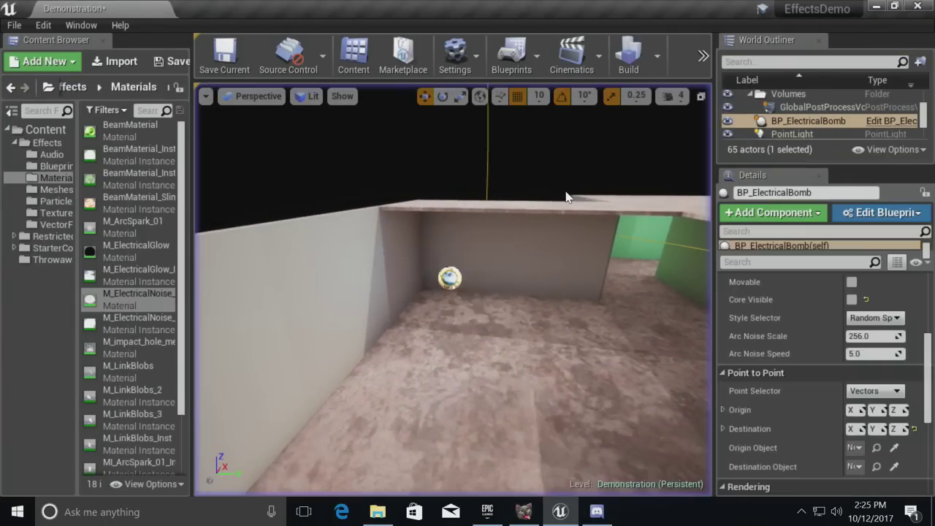
- Set the bomb's Style Selector to the point-to-point style and raise its Origin point well above the bomb
click(882, 340)
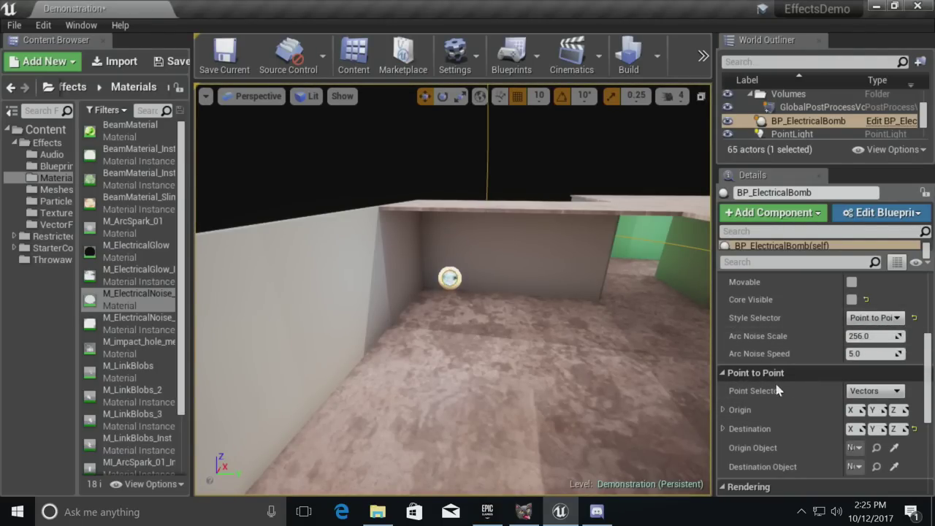
scroll(869, 369, down, 2)
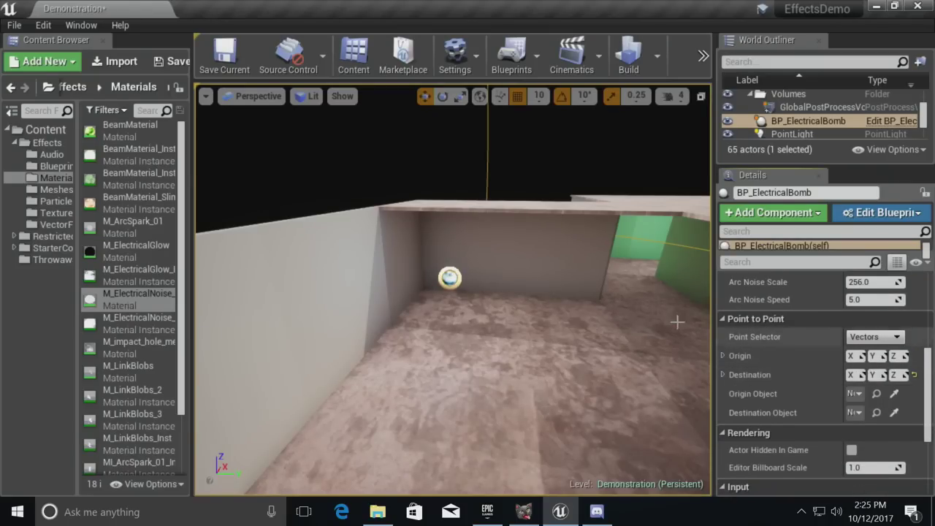
drag(530, 295, 533, 282)
click(436, 303)
click(434, 302)
drag(445, 342, 421, 337)
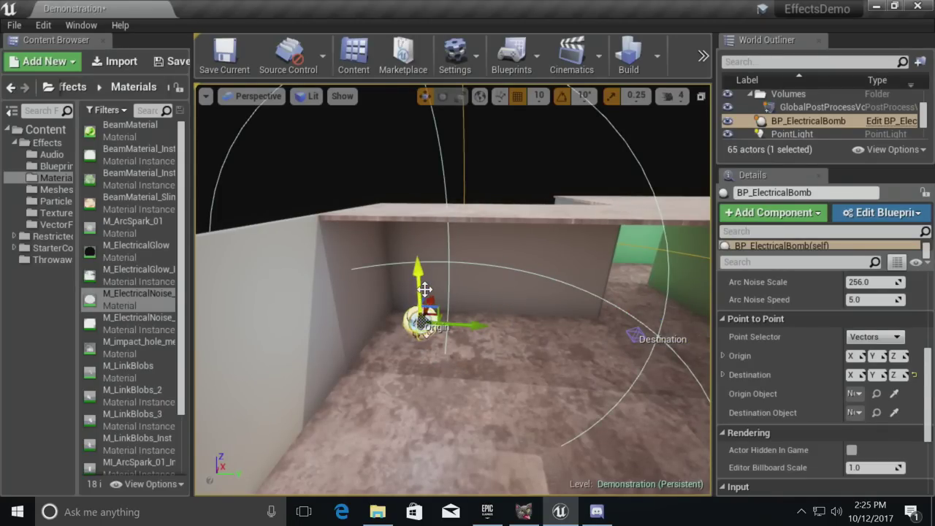
mouse_move(506, 190)
mouse_down()
mouse_move(505, 216)
mouse_move(506, 190)
mouse_up()
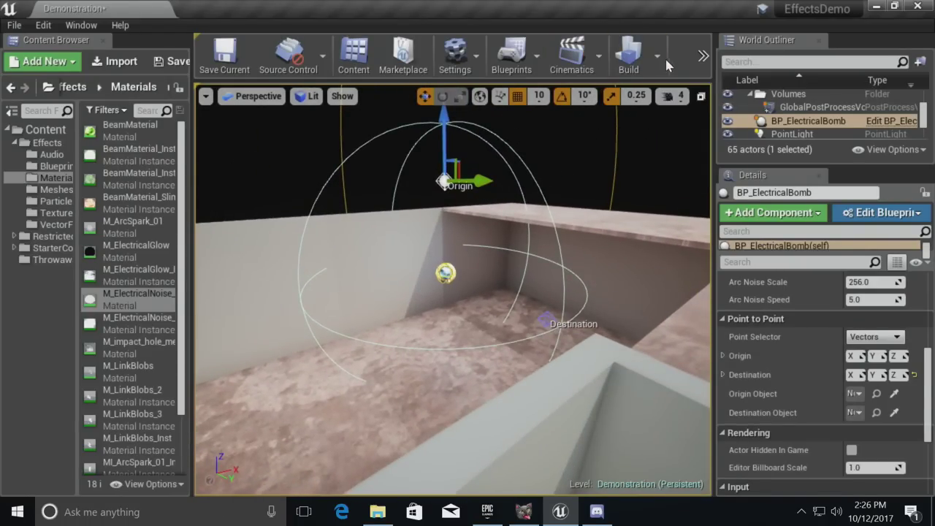
- Run the level to view the arc between the bomb's Origin and Destination points, and stop it
click(704, 62)
click(716, 84)
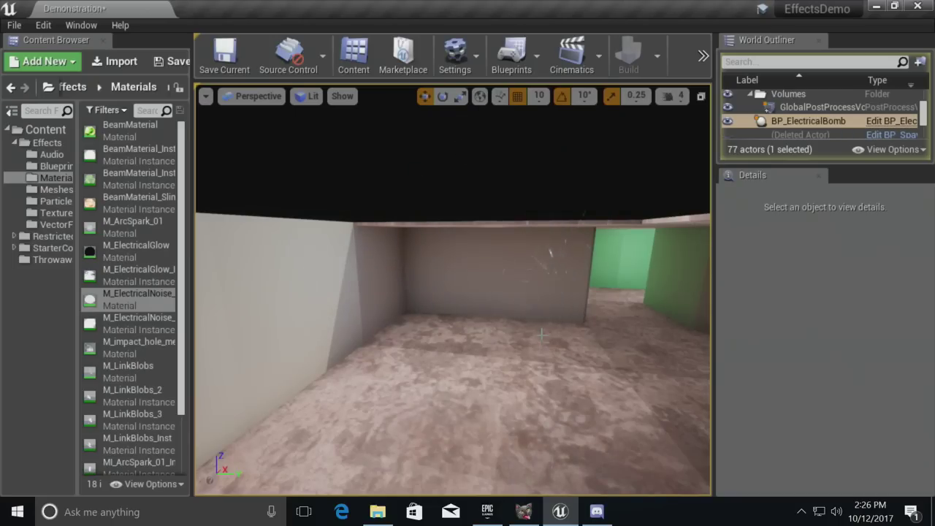
drag(541, 335, 544, 352)
key(Escape)
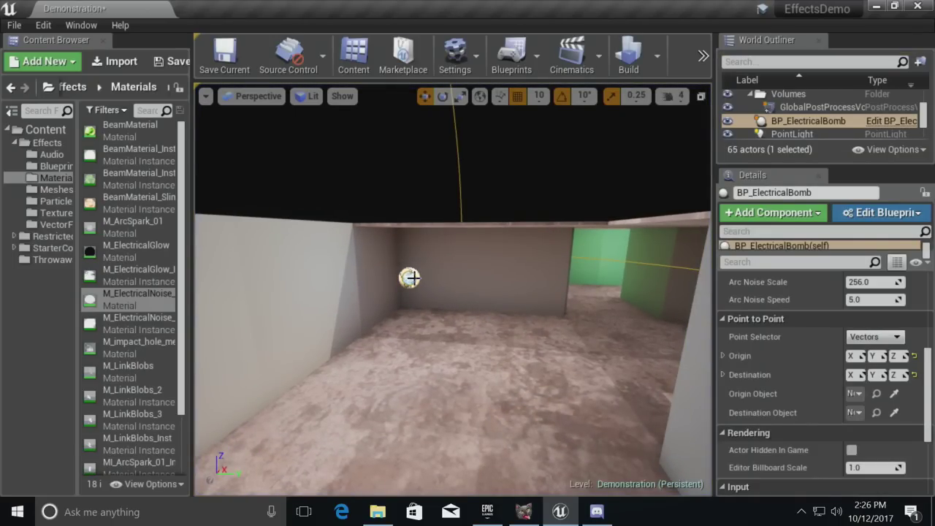
- Filter the StarterContent folder to static meshes, place Shape_Cylinder in the room near the bomb and make a copy of it
click(48, 248)
click(104, 110)
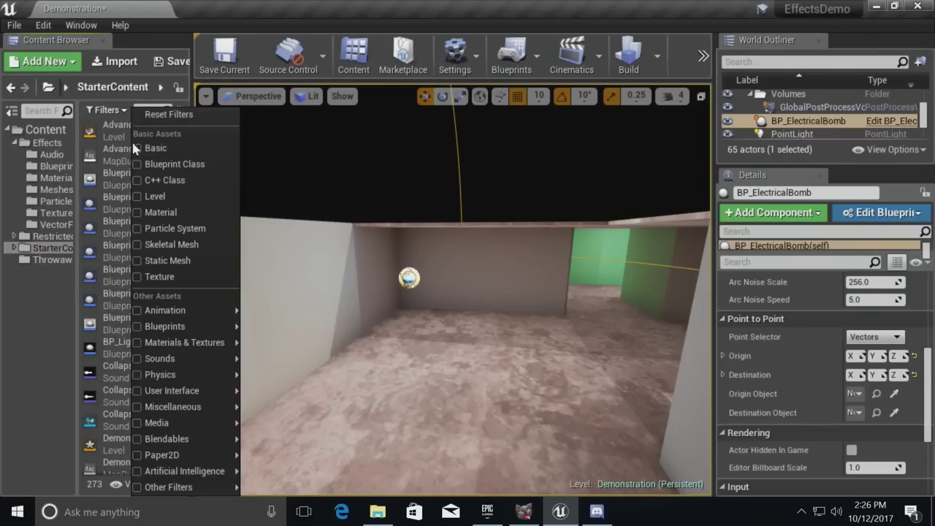
click(165, 260)
drag(125, 268, 538, 232)
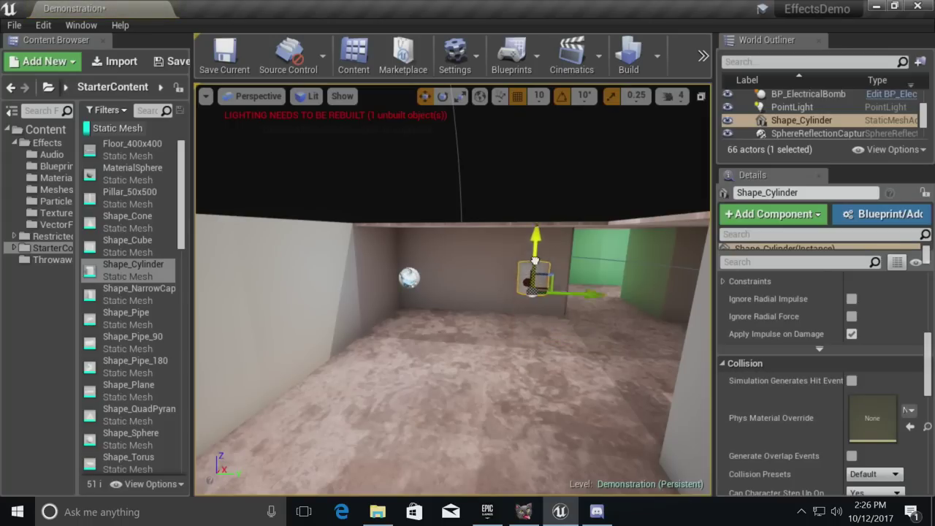
right_drag(504, 270, 509, 295)
alt+drag(521, 316, 422, 338)
right_drag(386, 423, 448, 348)
- Set BP_ElectricalBomb's Point Selector to Object Endpoints and widen its property area to show the object settings
click(407, 325)
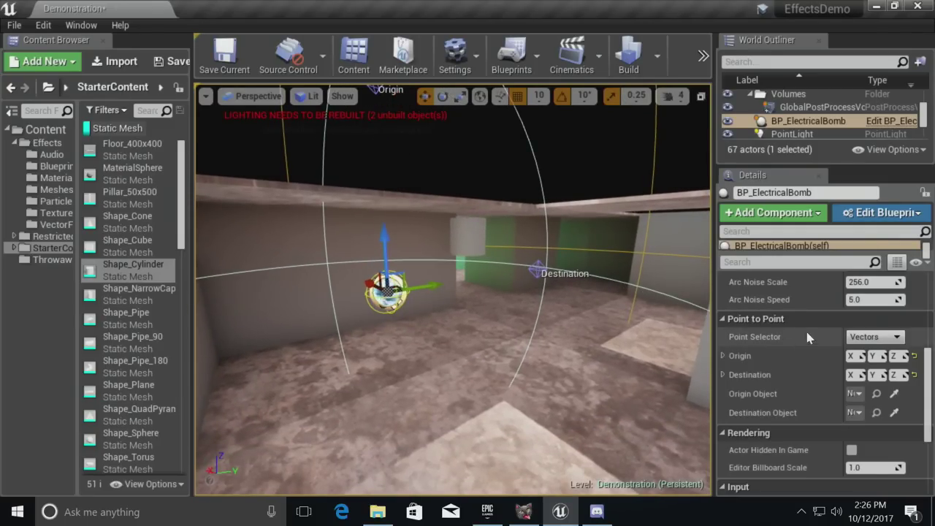
click(883, 337)
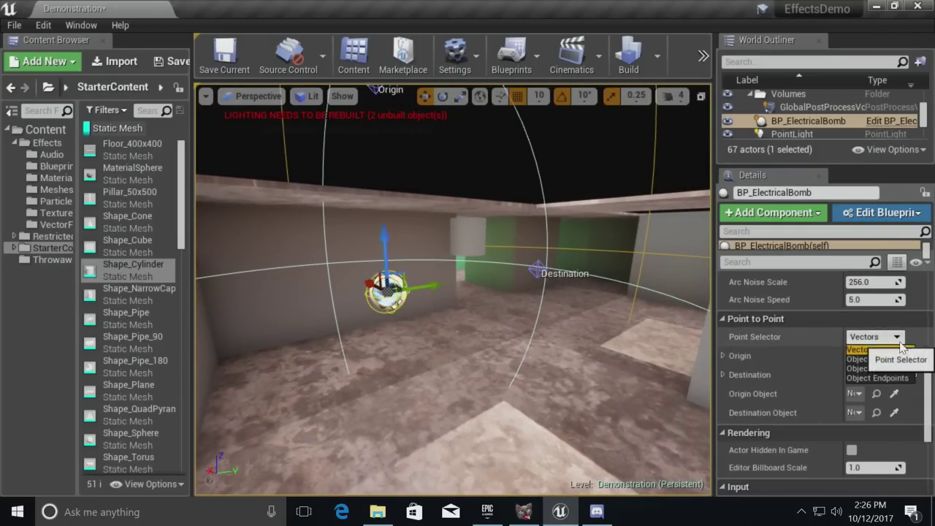
click(867, 380)
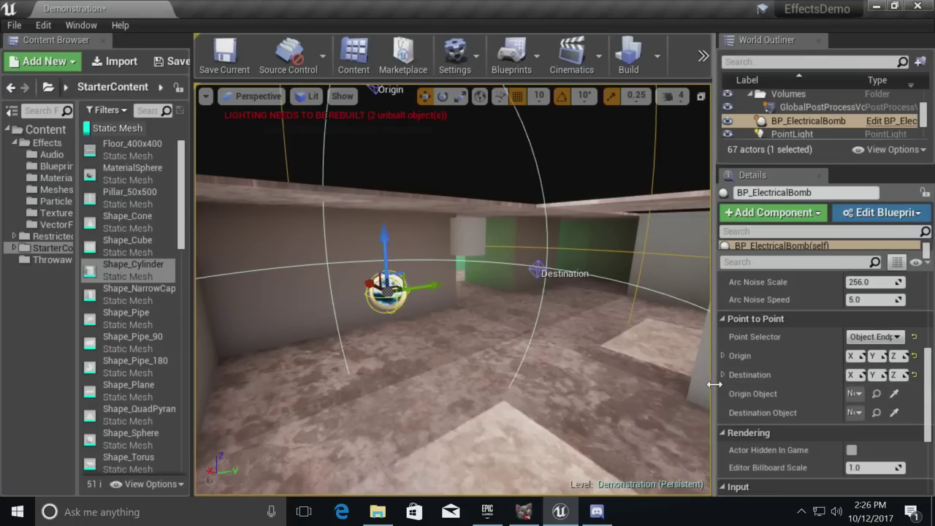
drag(714, 439, 651, 438)
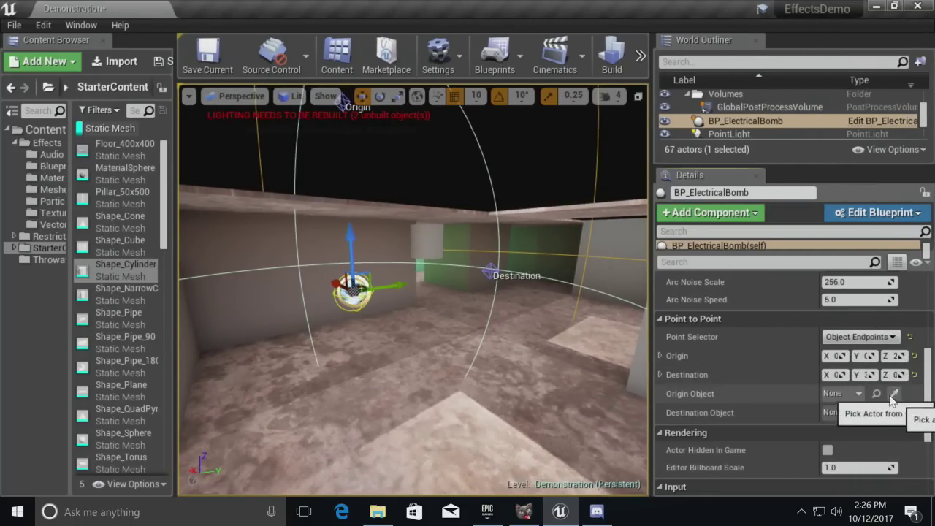
- Assign the two placed cylinders from the scene as the bomb's Origin Object and Destination Object
click(423, 240)
right_drag(422, 239, 536, 318)
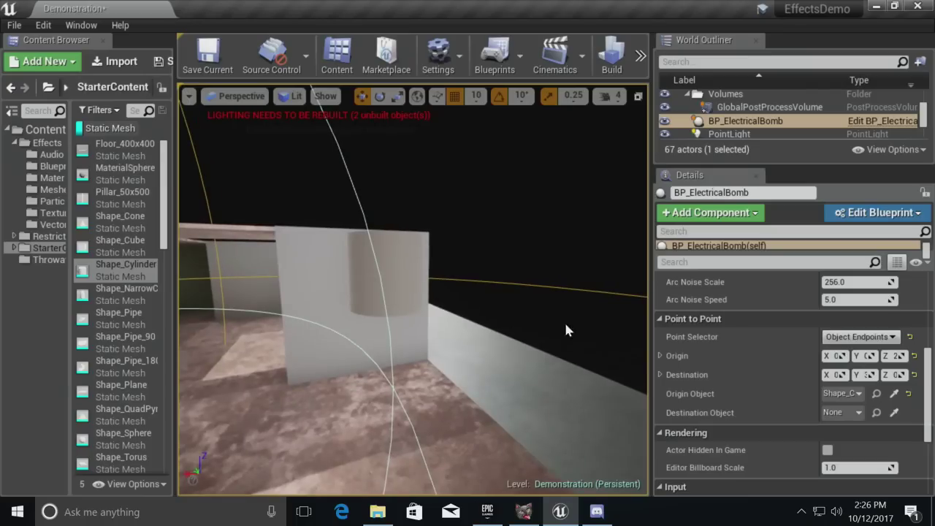
click(894, 412)
right_drag(410, 284, 326, 289)
- Simulate the level with both cylinders in view to check the arc running between them
key(s)
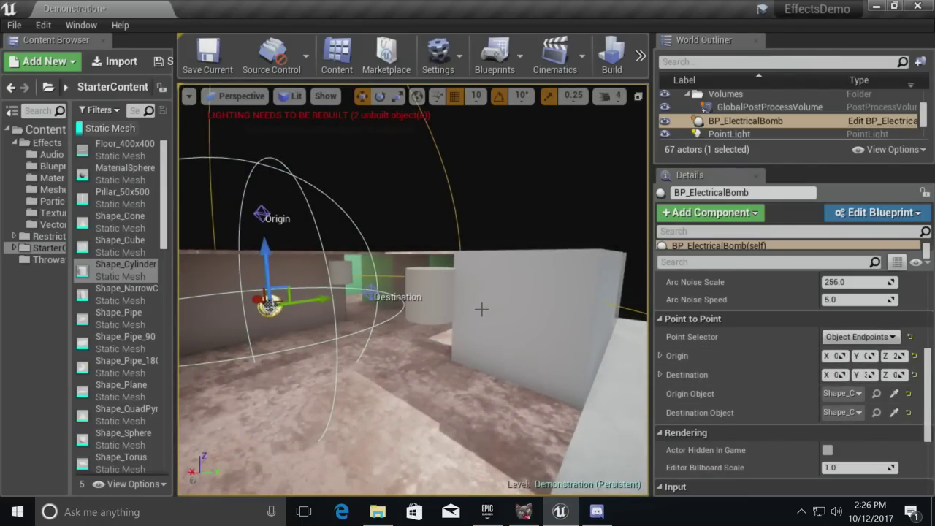
right_drag(479, 267, 475, 237)
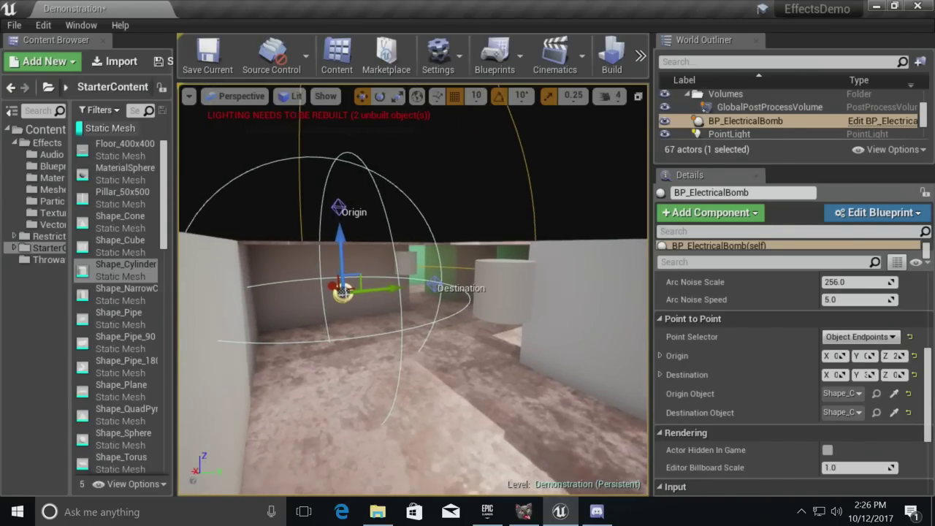
click(475, 237)
key(alt+s)
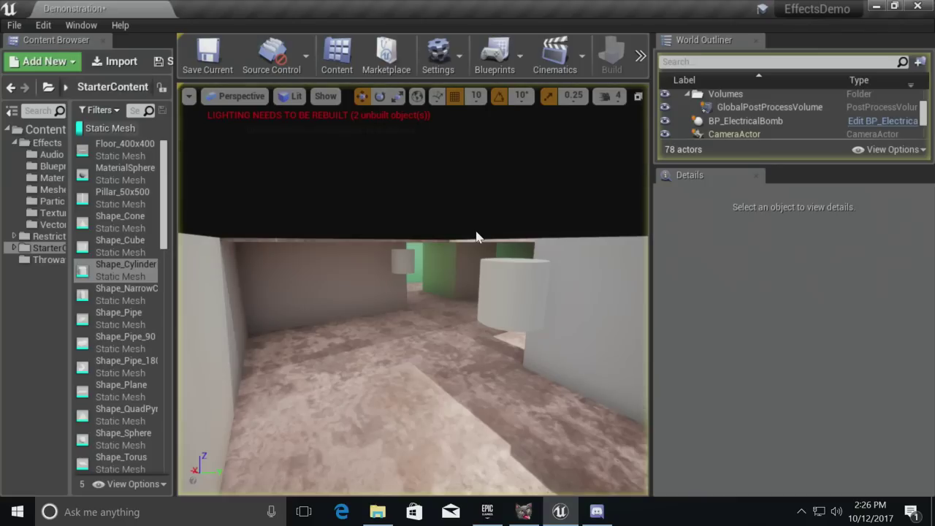
- Select the smaller placed cylinder, end the simulation and set that cylinder's Mobility to Movable
right_drag(481, 222, 473, 250)
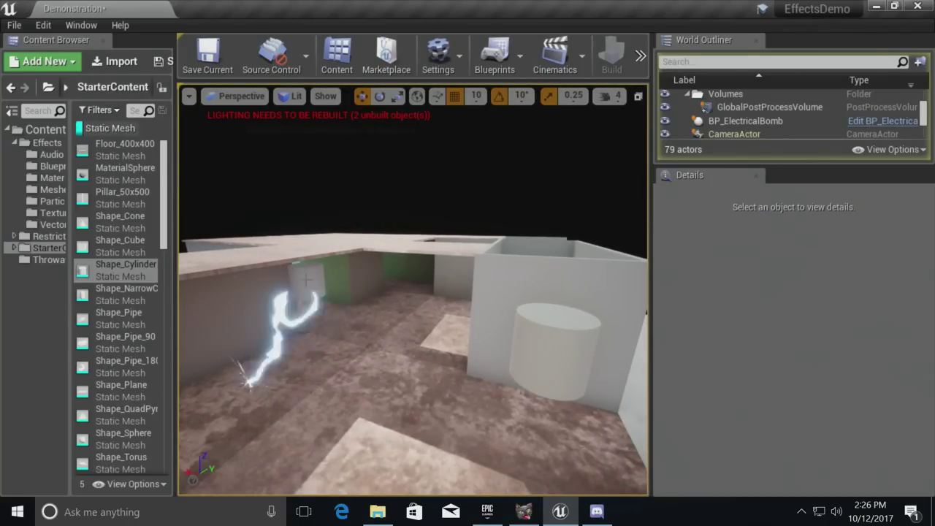
right_drag(433, 274, 365, 246)
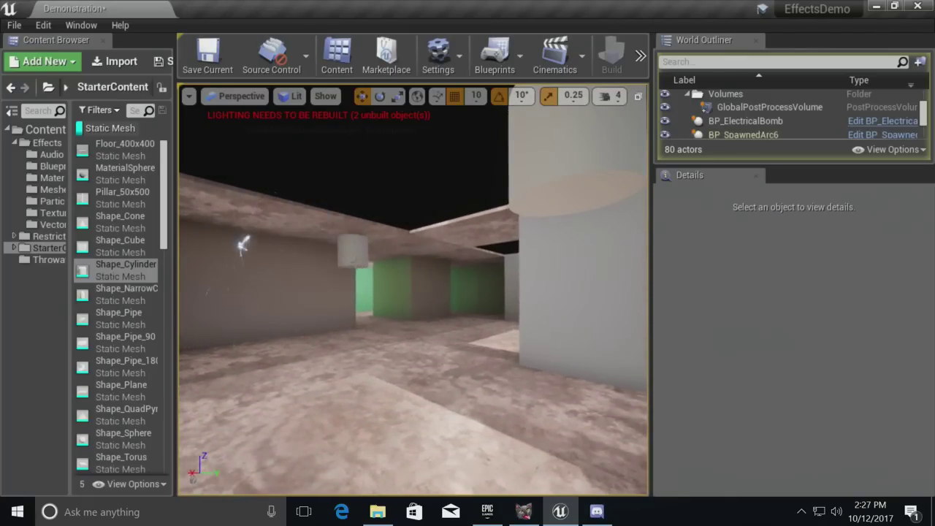
click(355, 245)
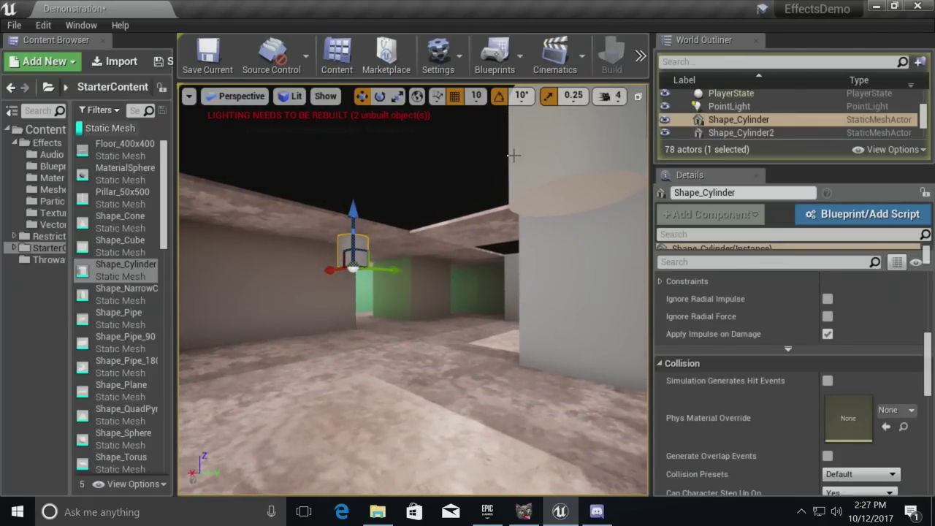
key(Escape)
scroll(744, 278, up, 5)
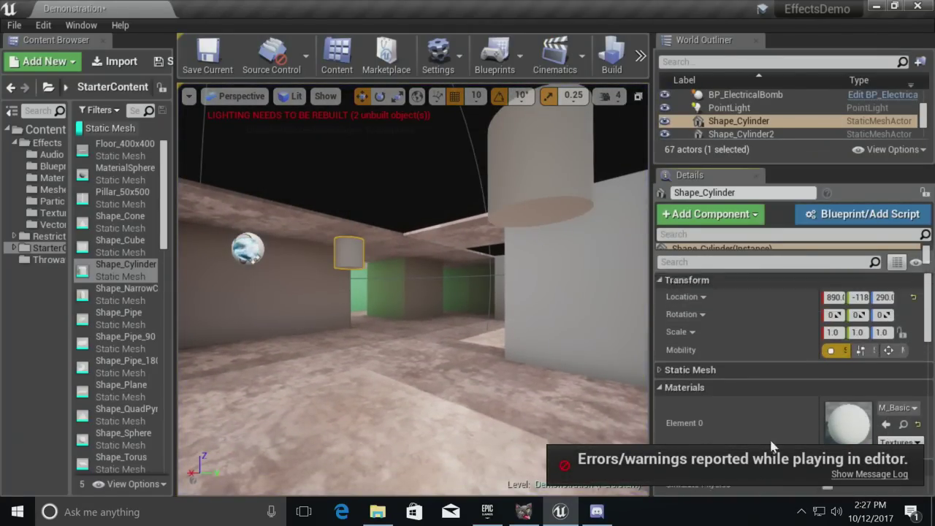
click(888, 350)
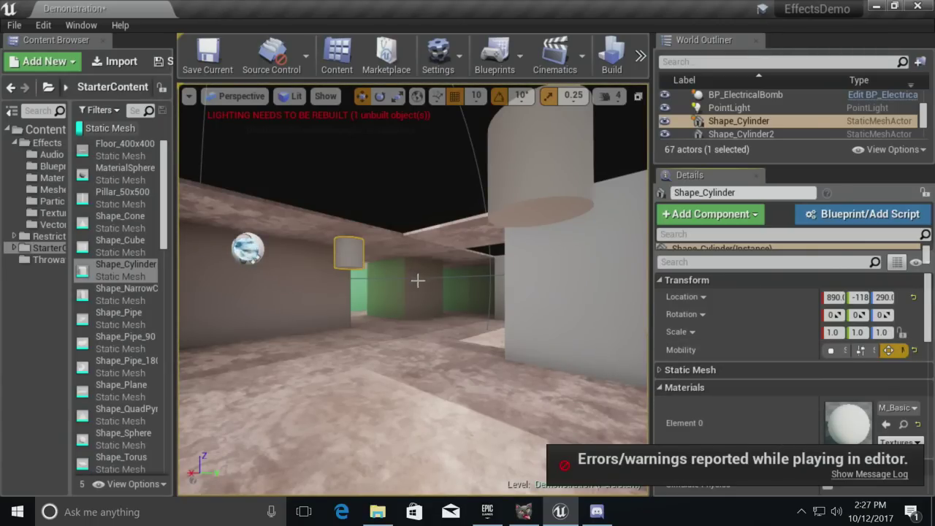
- Simulate the level again to check the bomb's arcs with the movable cylinder, and stop the simulation
right_drag(417, 278, 394, 277)
key(alt+p)
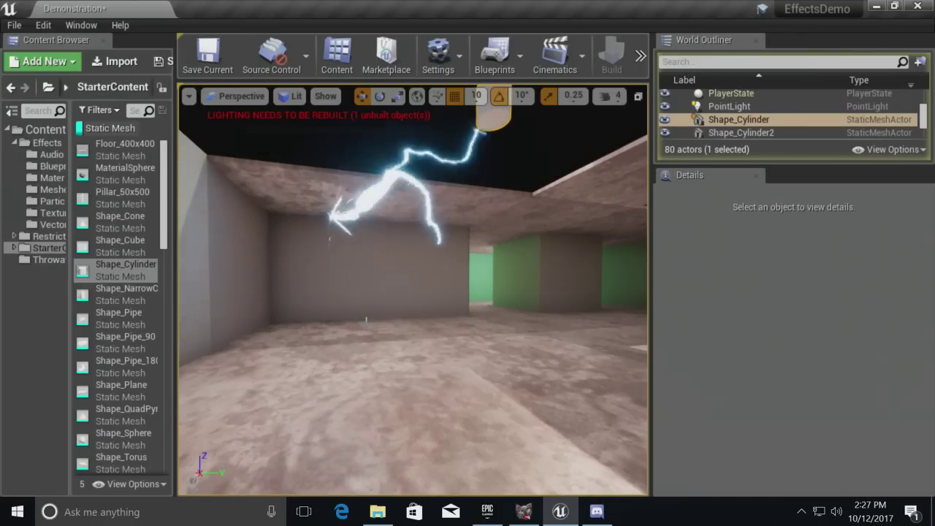
key(Escape)
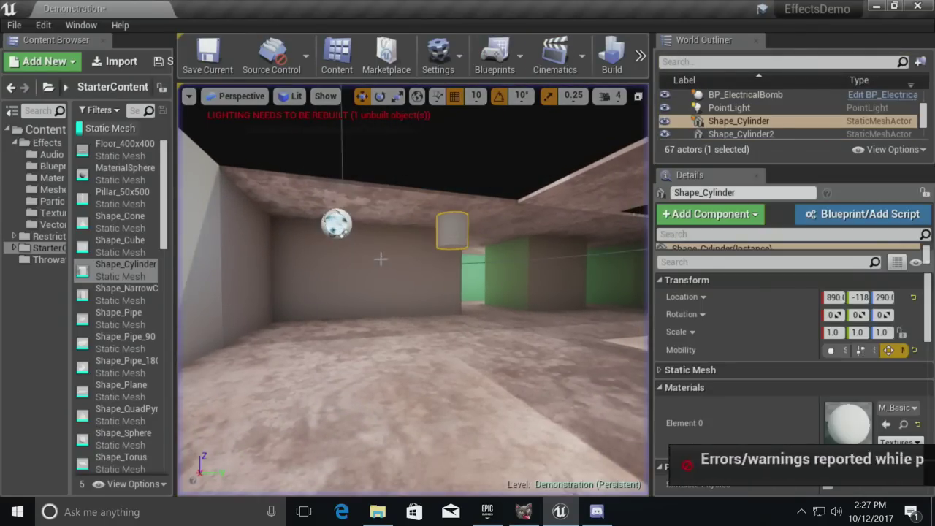
- Review BP_ElectricalBomb's Point to Point settings and the Play In Editor entries in the message log, and close the log
click(343, 227)
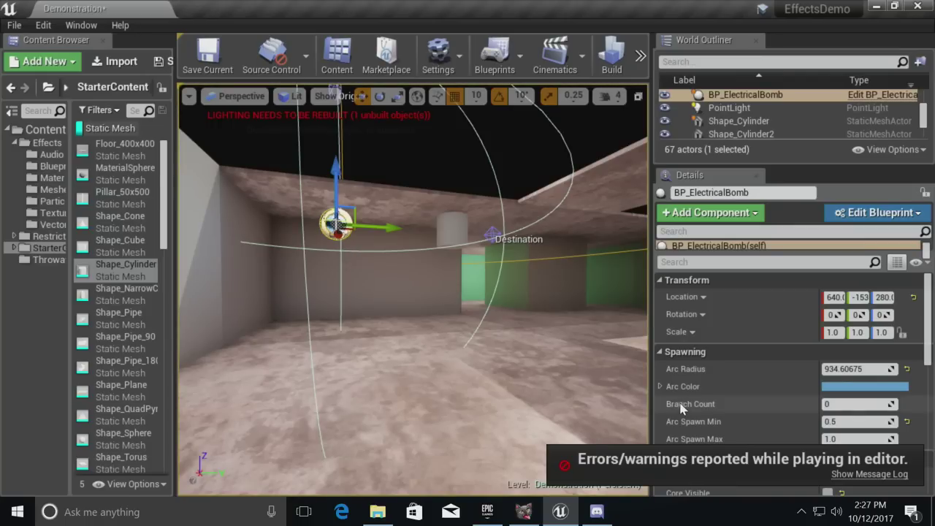
scroll(774, 401, down, 8)
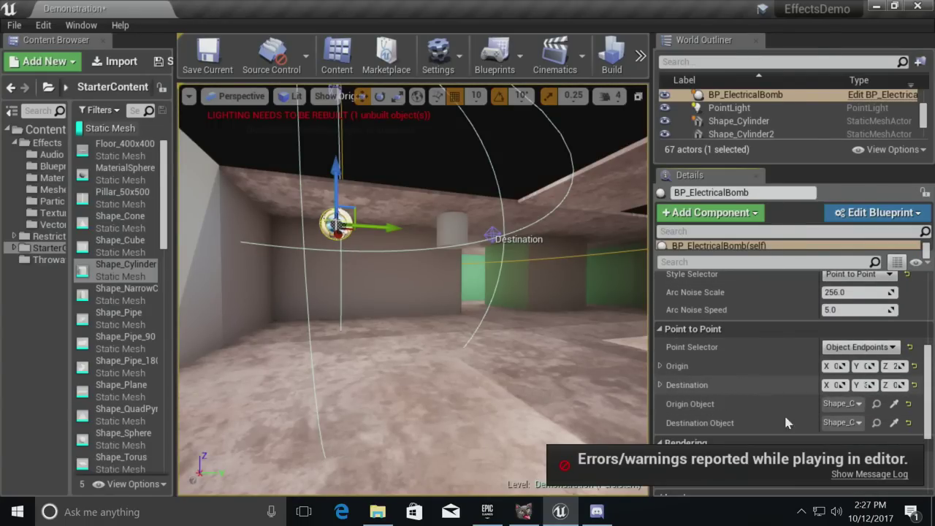
click(861, 474)
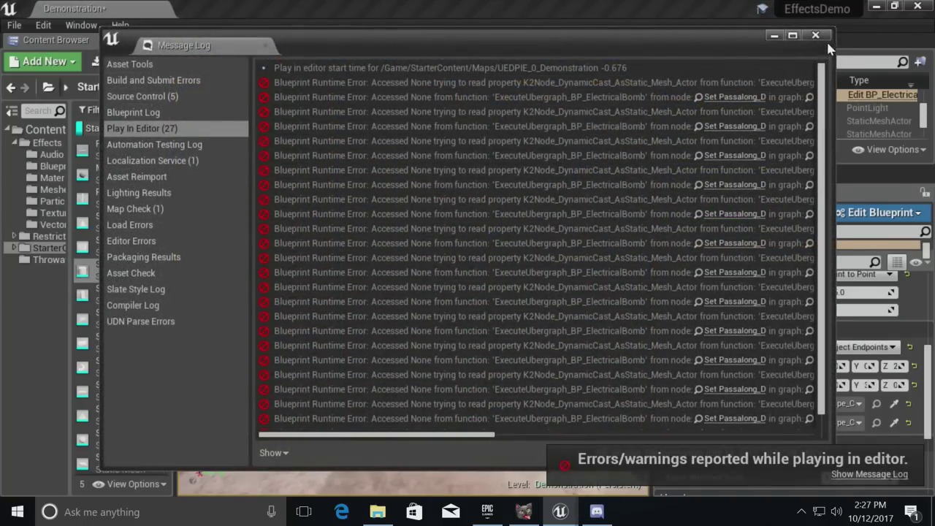
click(807, 37)
- Set BP_ElectricalBomb's Point Selector to Vectors
right_drag(481, 241, 540, 329)
key(f)
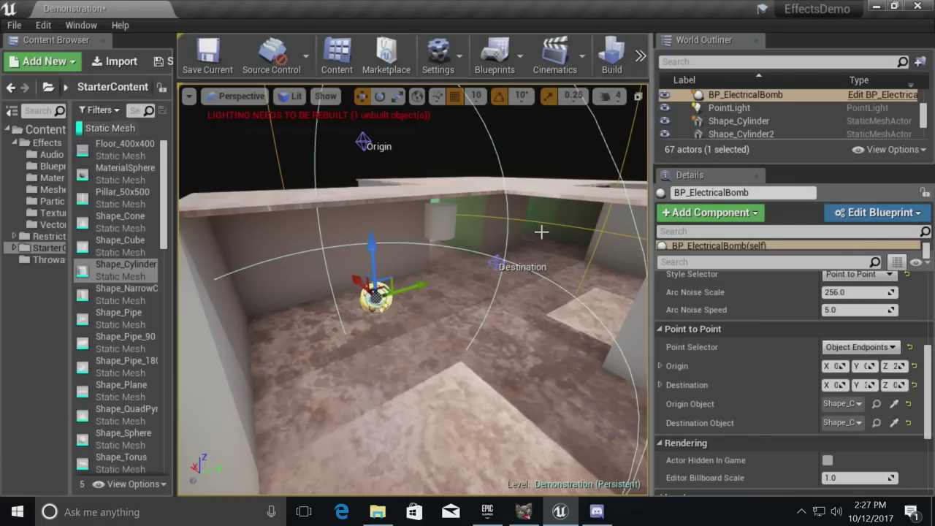
right_drag(541, 248, 541, 248)
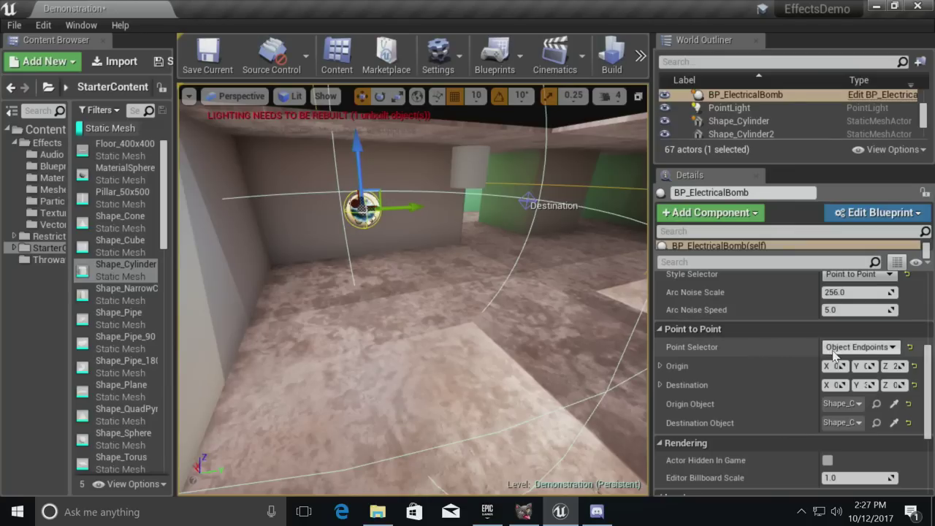
click(855, 346)
click(854, 360)
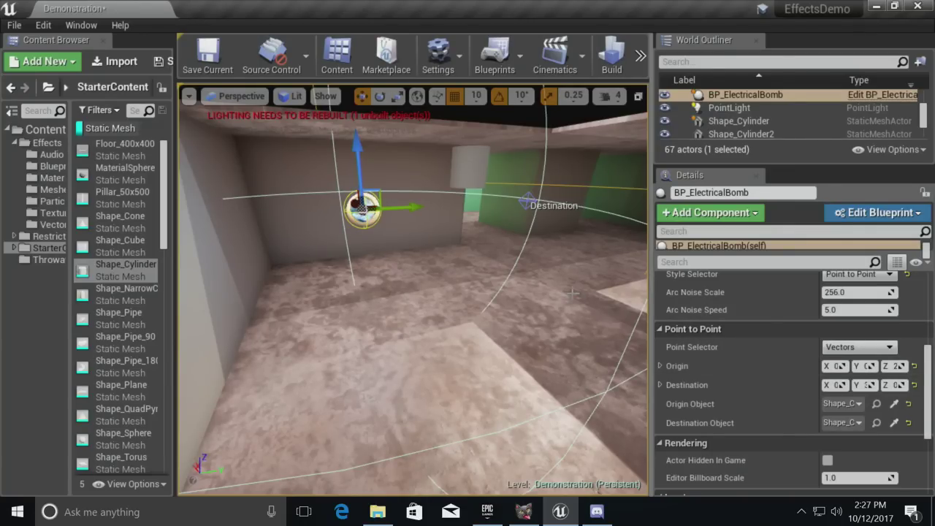
- Simulate the level to check the arc between the vector endpoints, and stop the simulation
right_drag(557, 214, 557, 213)
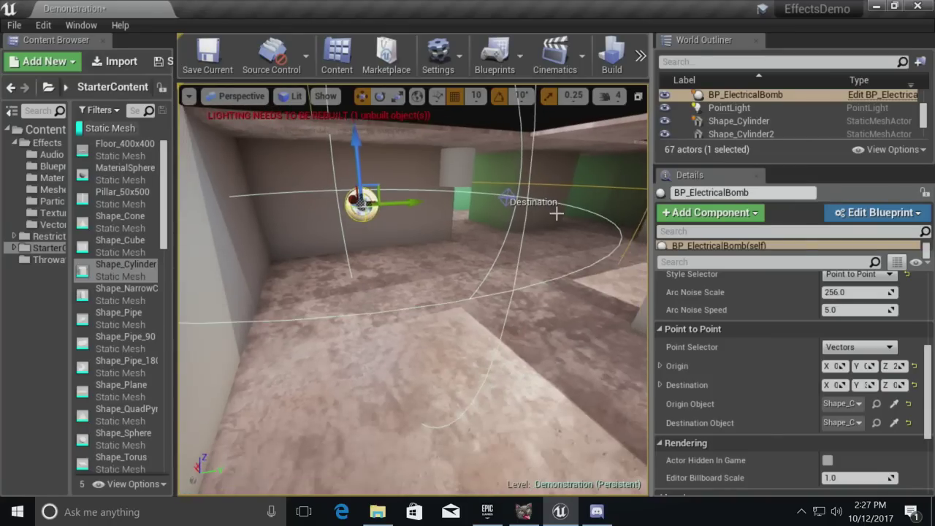
key(alt+s)
right_drag(553, 248, 549, 253)
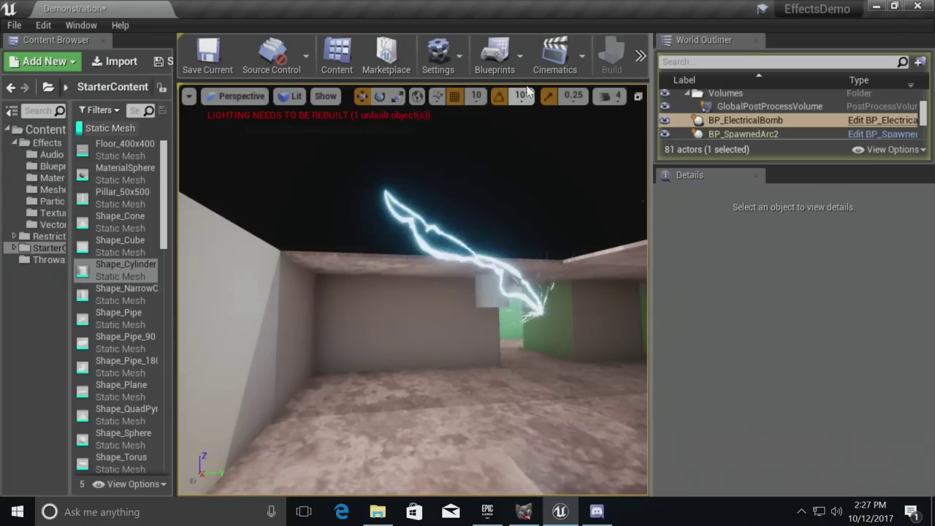
drag(520, 142, 520, 142)
key(Escape)
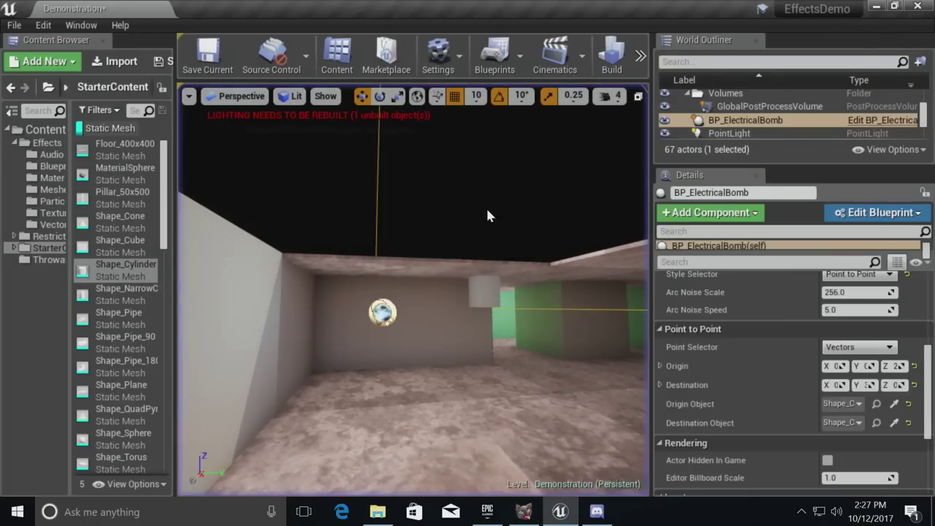
- Set the bomb's Style Selector to Random Spherical and briefly simulate the level to check the arcs
scroll(757, 352, up, 4)
click(858, 404)
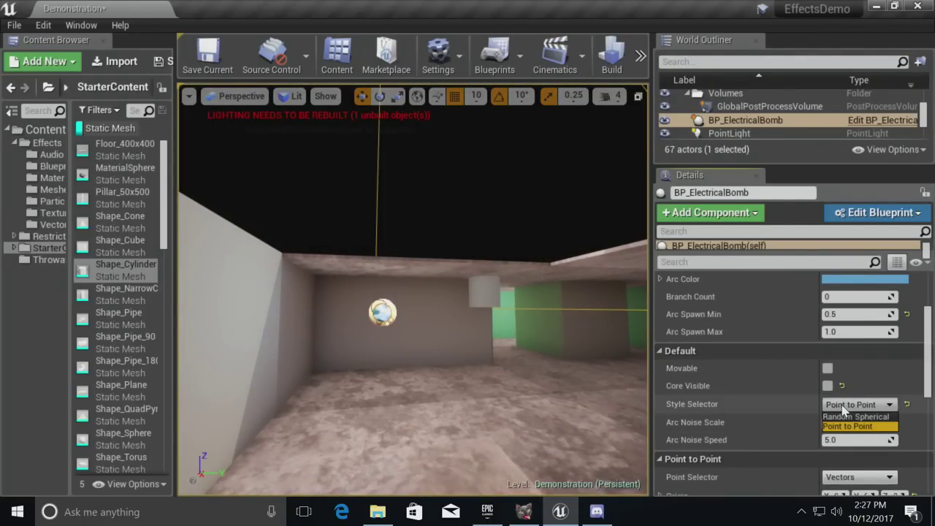
click(850, 416)
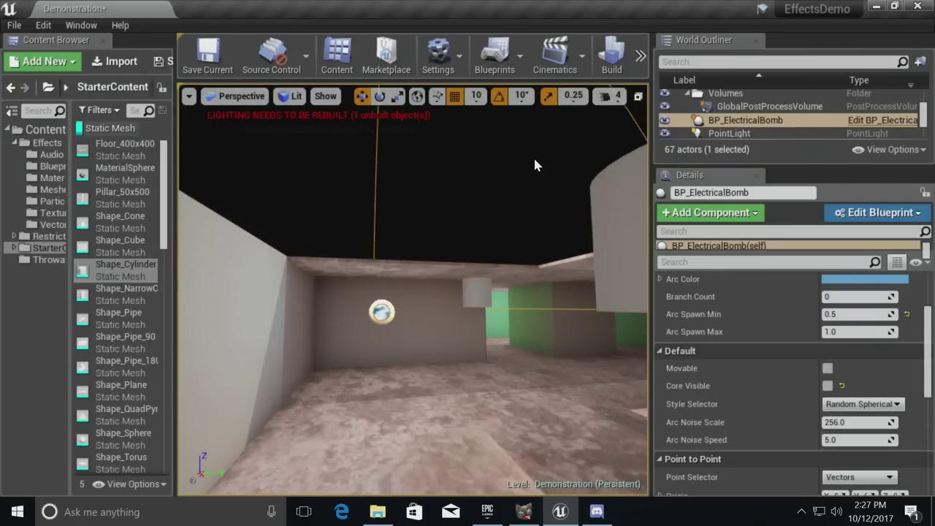
key(alt+p)
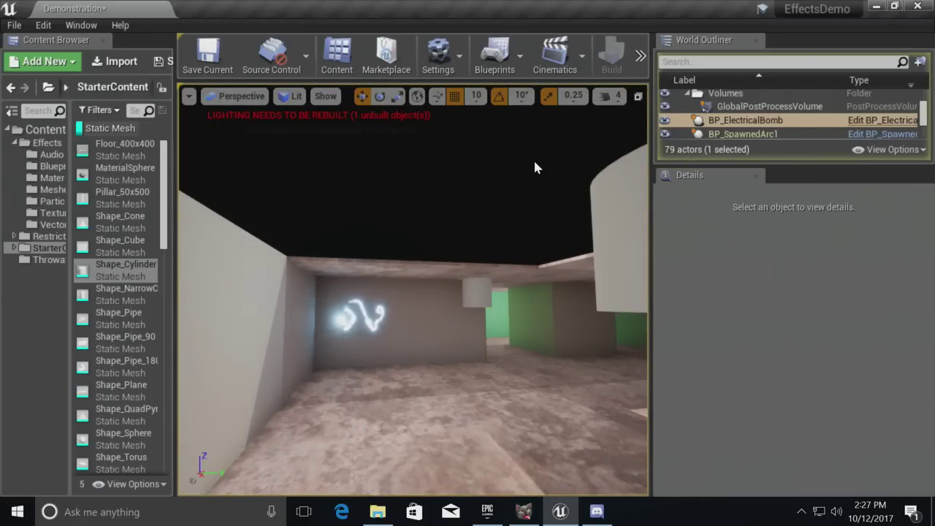
key(Escape)
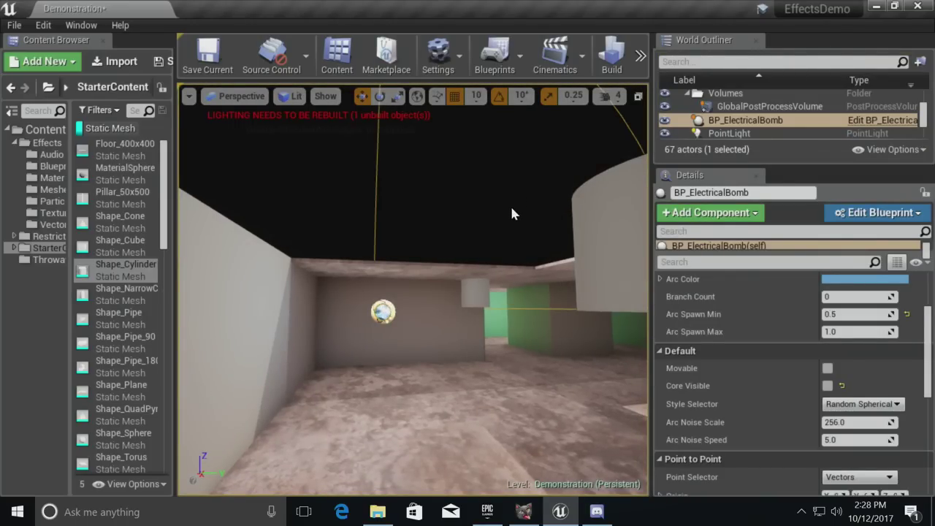
- Open BP_SpawnedArc from the Effects Blueprints folder and maximize its editor window
click(50, 167)
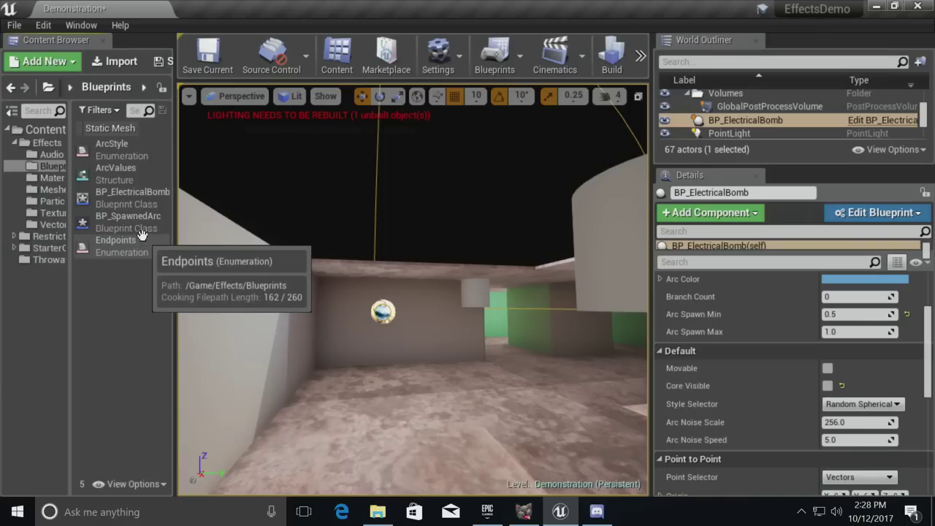
click(143, 223)
double_click(132, 222)
drag(140, 119, 489, 68)
double_click(451, 73)
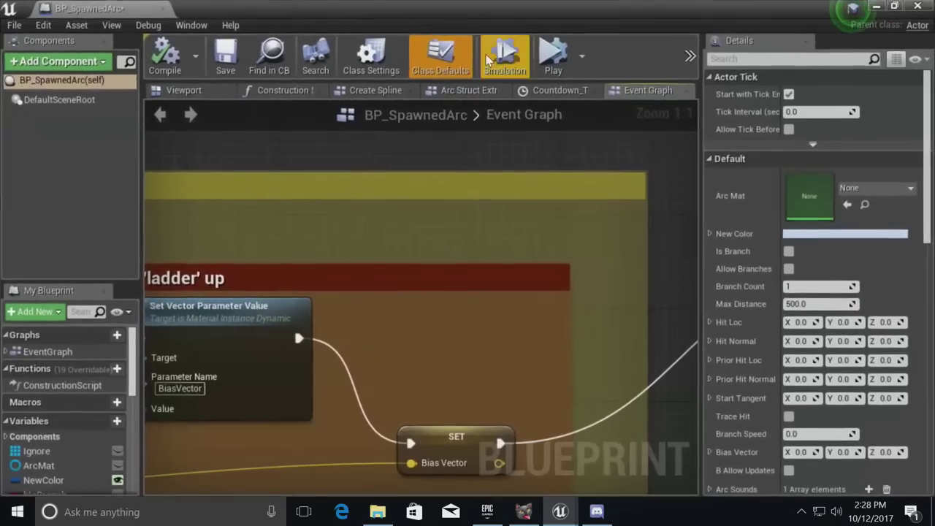
- Find the Dynamic Updating collapsed graph in BP_SpawnedArc's Event Graph and open it
scroll(387, 217, down, 8)
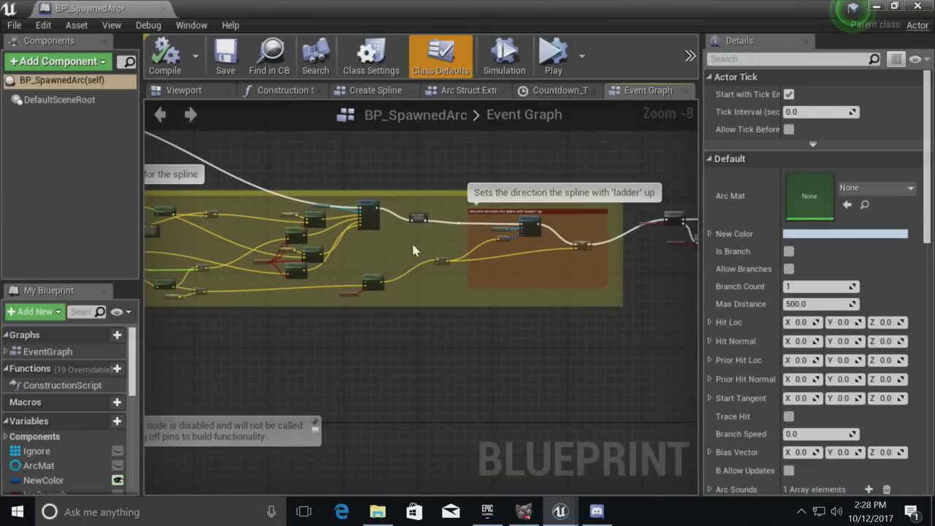
scroll(409, 221, up, 8)
right_drag(506, 300, 690, 222)
right_drag(425, 288, 690, 283)
scroll(680, 267, down, 5)
right_drag(369, 295, 692, 445)
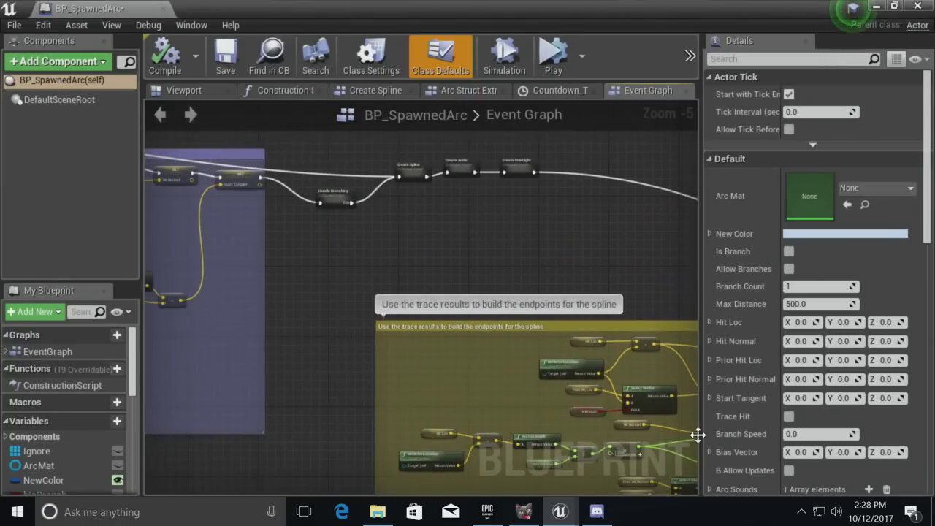
scroll(538, 424, up, 6)
click(453, 290)
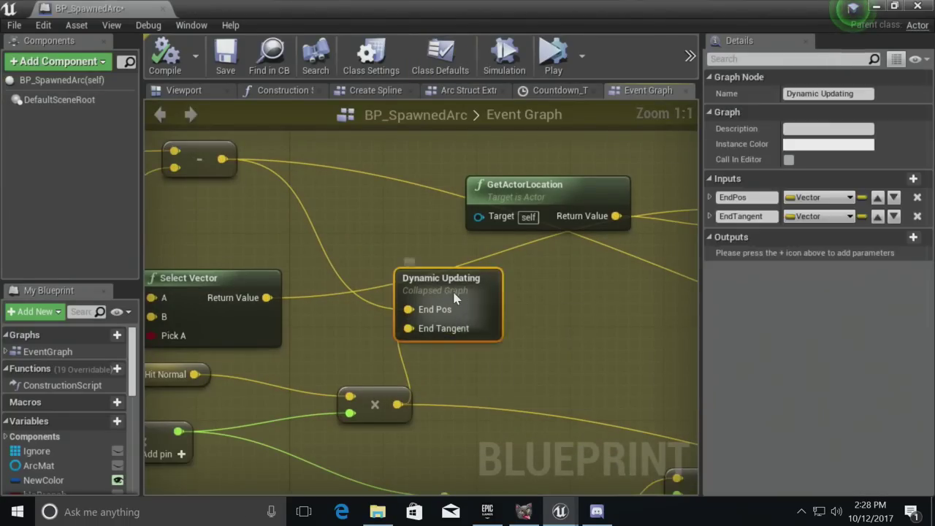
double_click(452, 290)
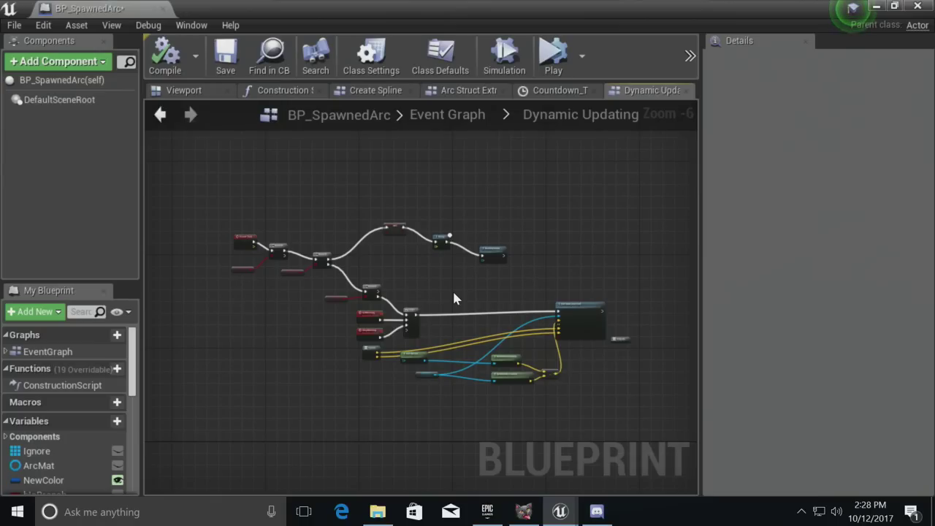
- Move the BP_SpawnedArc window aside and turn on Movable and Core Visible for BP_ElectricalBomb
drag(449, 7, 7, 169)
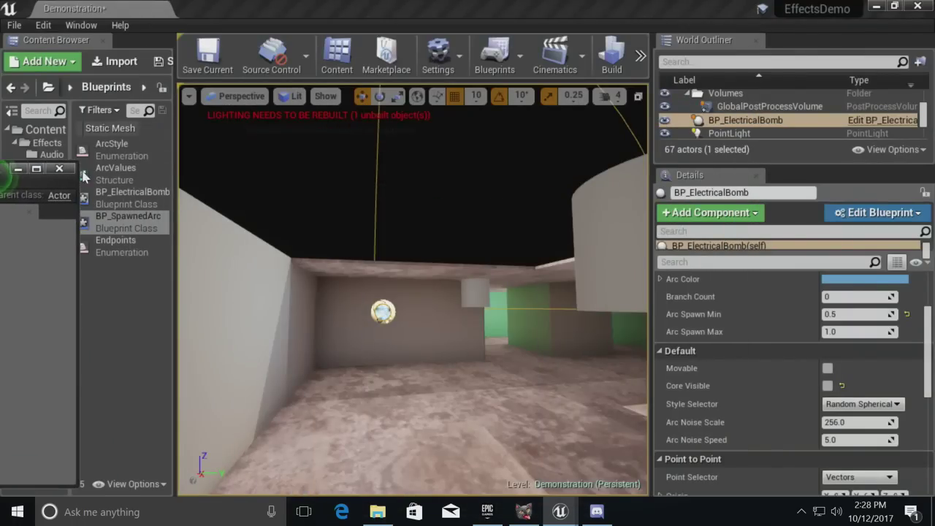
click(828, 368)
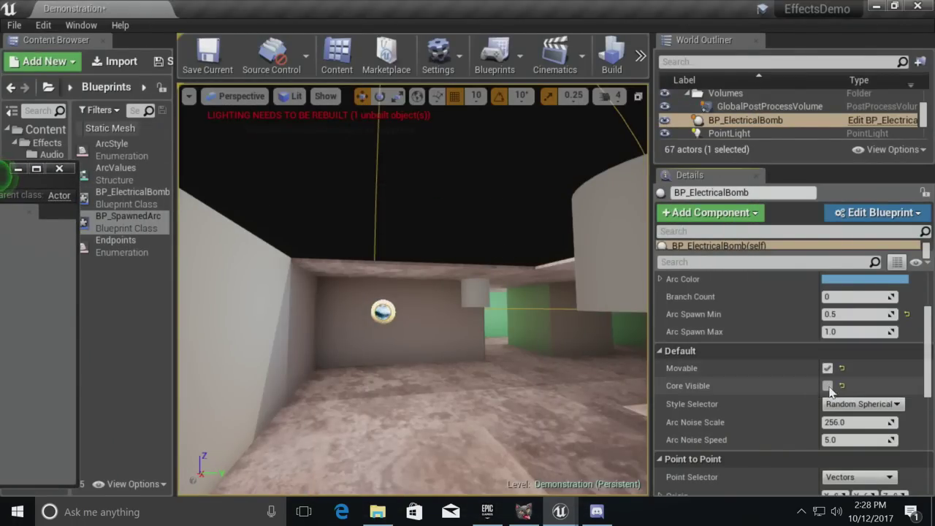
click(828, 385)
mouse_move(604, 125)
right_down()
mouse_move(592, 171)
mouse_move(605, 126)
right_up()
- Reset the bomb's Arc Spawn Min to 0.1 and set its Branch Count to 2
scroll(803, 387, up, 3)
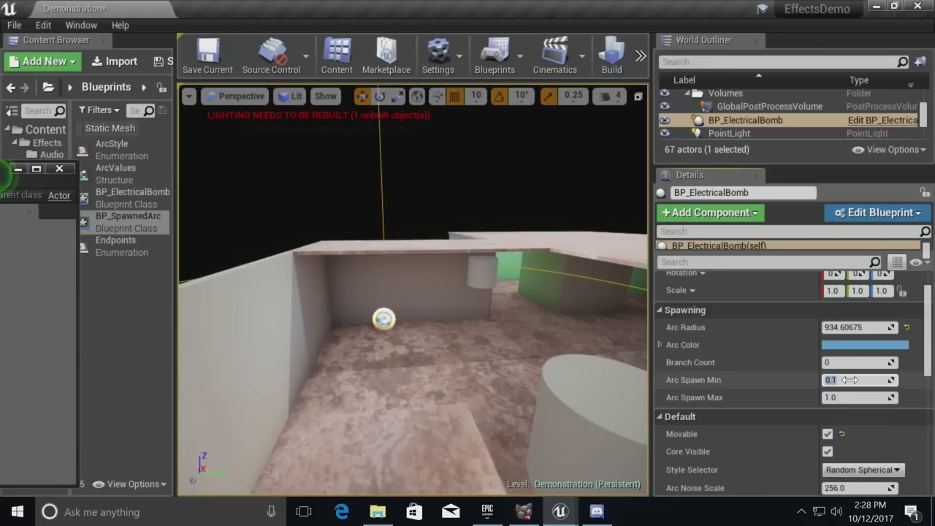
click(852, 361)
text(2)
key(Return)
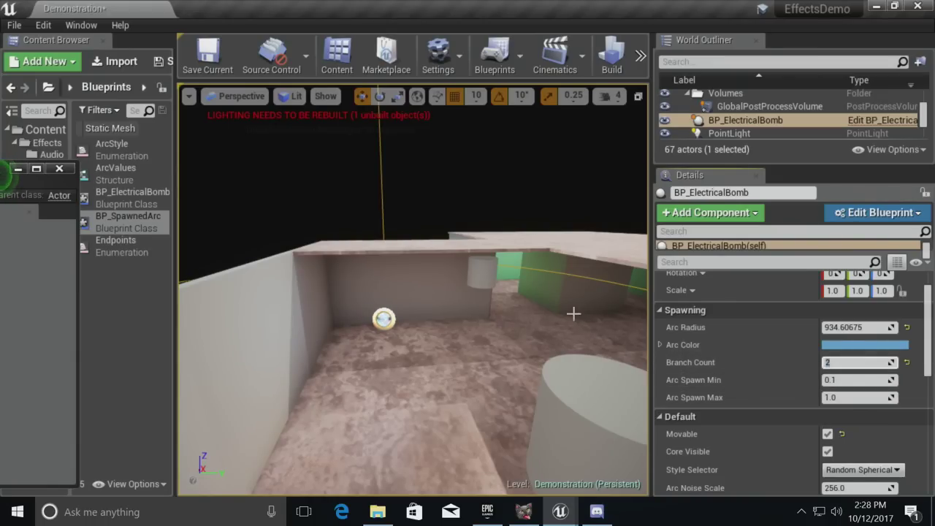
- Simulate the level, move the bomb across the room to check how its arcs follow, and stop the simulation
right_drag(510, 209, 511, 209)
key(alt+s)
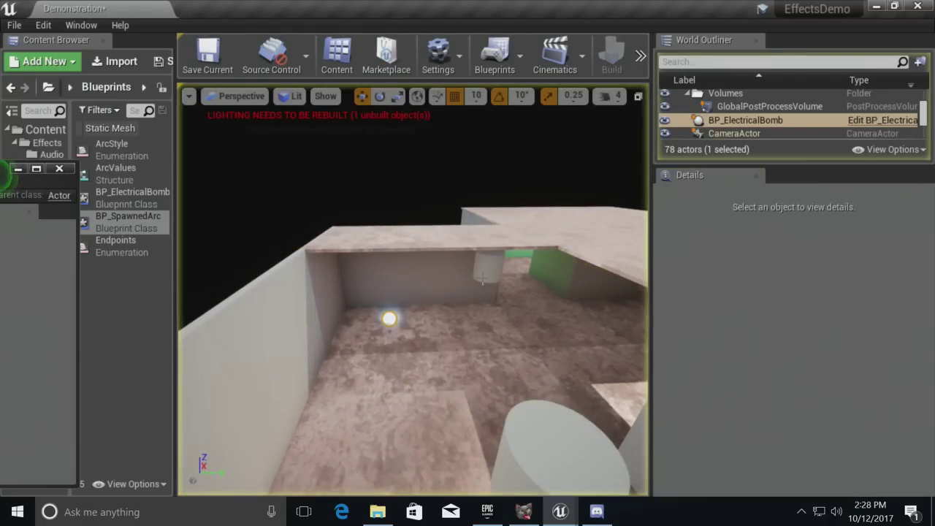
click(391, 319)
mouse_move(396, 337)
mouse_down()
mouse_move(613, 330)
mouse_move(309, 335)
mouse_move(593, 333)
mouse_move(344, 336)
mouse_move(584, 336)
mouse_move(617, 325)
mouse_move(388, 339)
mouse_move(500, 337)
mouse_move(398, 345)
mouse_up()
key(g)
drag(341, 327, 454, 322)
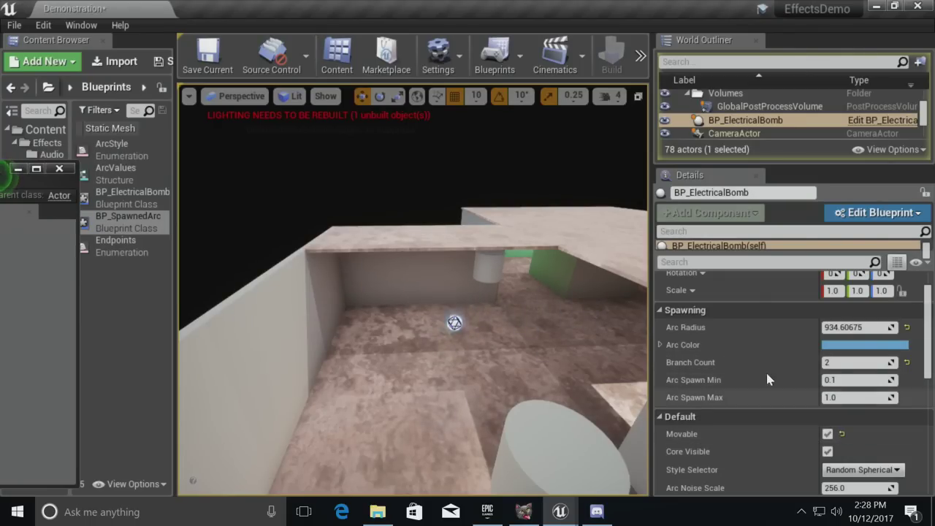
key(Escape)
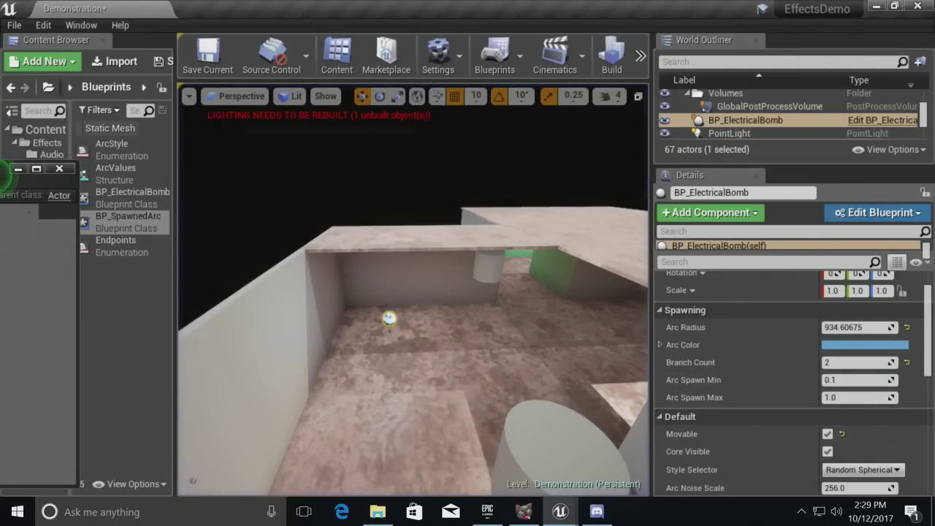
- Bring the BP_SpawnedArc window back over the level and examine the Time to Die branch in the Dynamic Updating graph
drag(0, 176, 544, 97)
scroll(332, 337, up, 6)
right_drag(332, 336, 406, 117)
right_drag(480, 269, 371, 337)
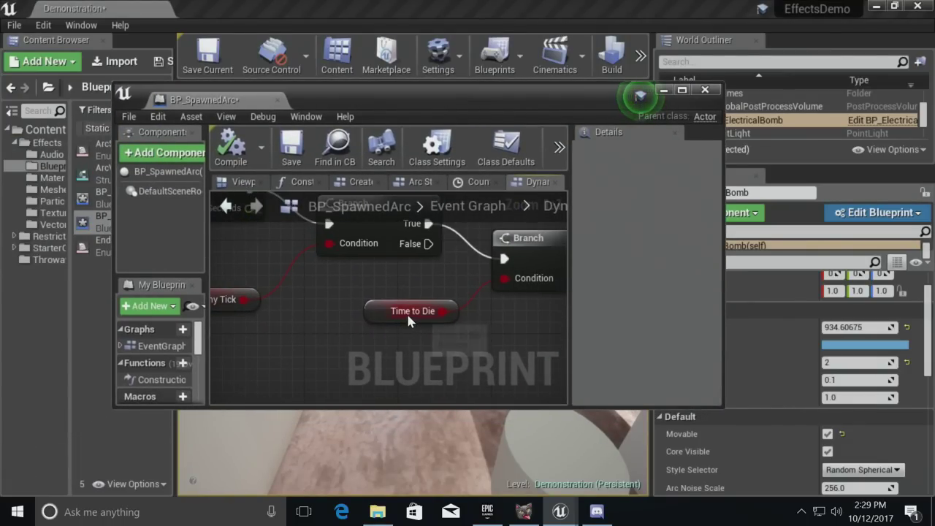
right_drag(504, 317, 307, 309)
- Examine the SetMoving and StopMoving custom events and the Gate they control in the Dynamic Updating graph
scroll(307, 309, down, 3)
right_drag(371, 319, 340, 221)
scroll(341, 221, up, 3)
right_drag(267, 307, 134, 152)
right_drag(292, 207, 292, 267)
click(307, 272)
right_drag(314, 299, 283, 328)
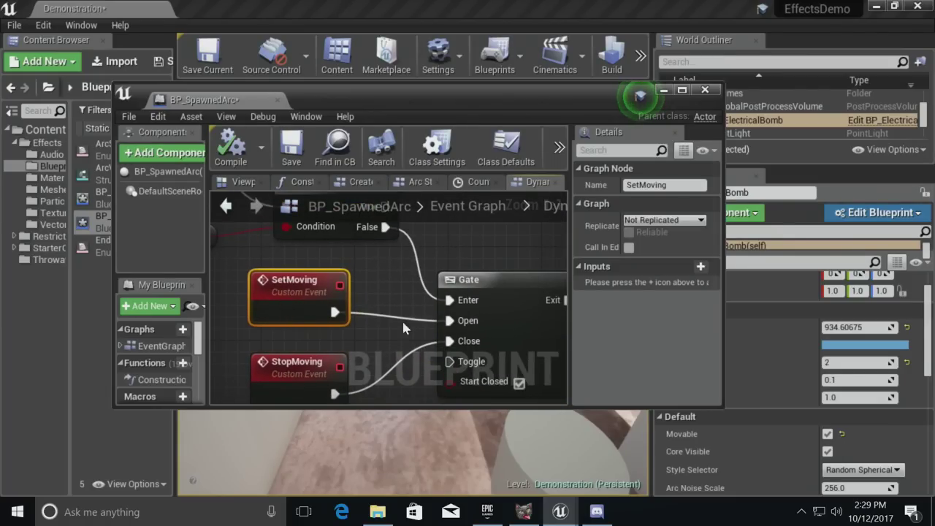
- Move the Allow Any Tick, Time to Die and Custom Pos variable nodes closer to their Branch nodes in the Dynamic Updating graph
scroll(392, 325, down, 5)
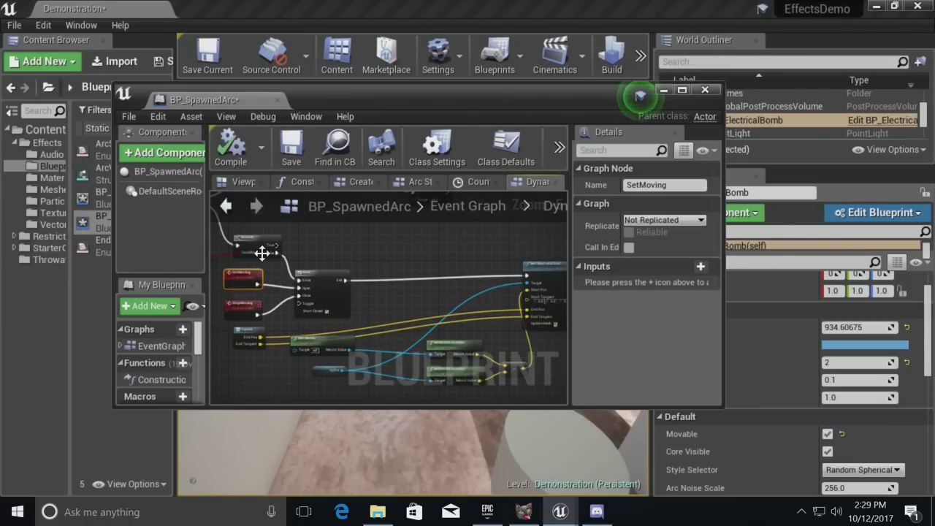
right_drag(257, 248, 469, 363)
scroll(469, 363, up, 3)
scroll(282, 284, up, 4)
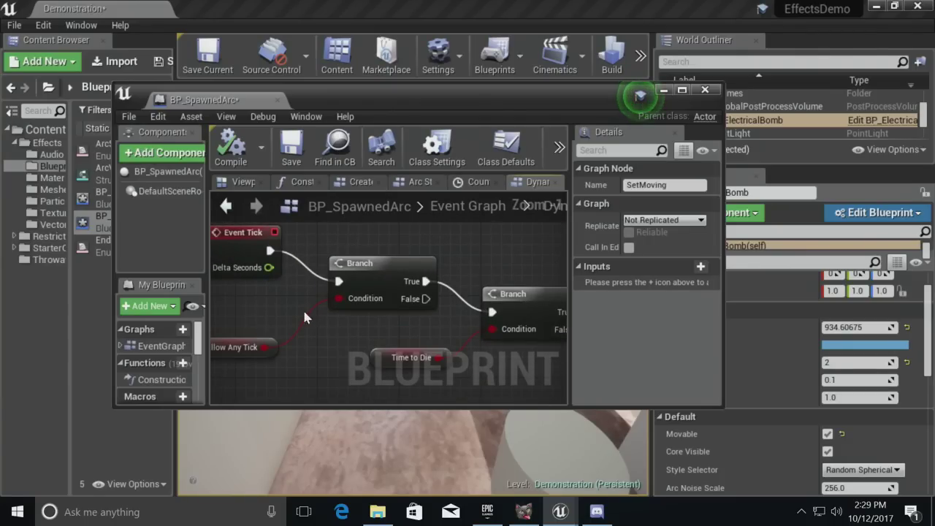
right_drag(271, 351, 332, 332)
drag(287, 328, 306, 296)
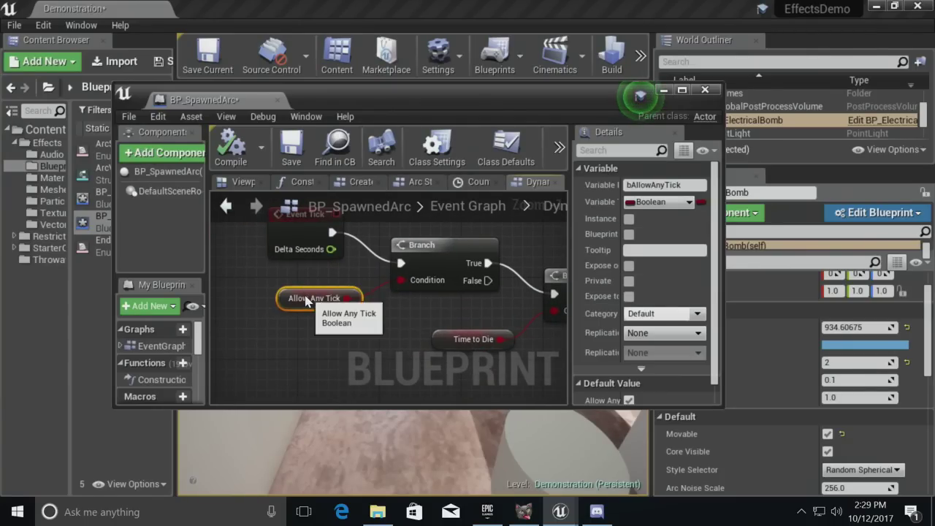
right_drag(421, 327, 295, 249)
drag(337, 268, 328, 250)
right_drag(476, 314, 251, 252)
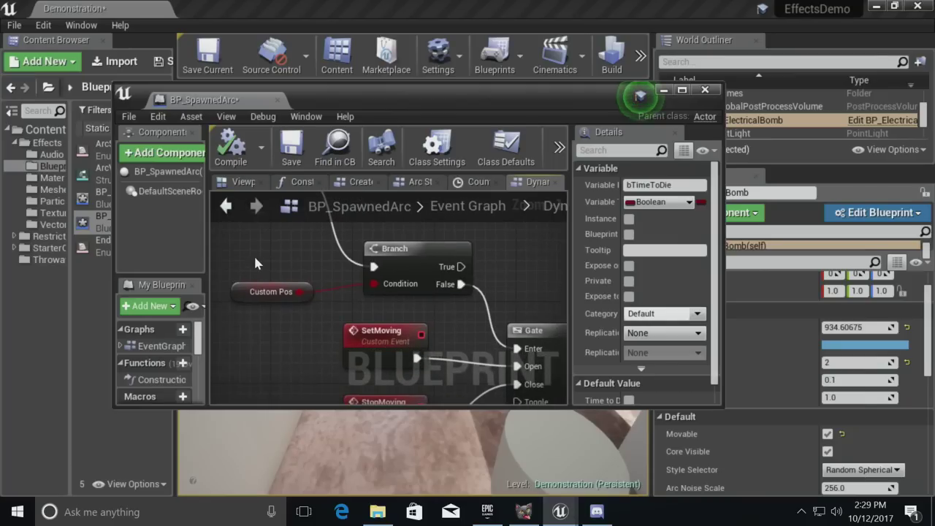
drag(246, 289, 264, 271)
- Examine the Gate node and the execution and data wires around it in the Dynamic Updating graph
right_drag(414, 318, 257, 282)
scroll(259, 282, down, 3)
right_drag(356, 269, 412, 289)
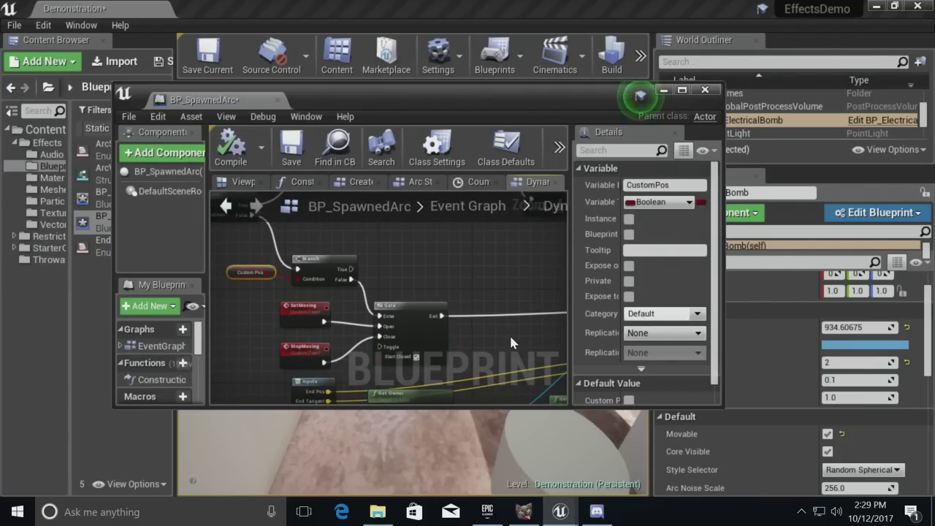
right_drag(514, 342, 411, 306)
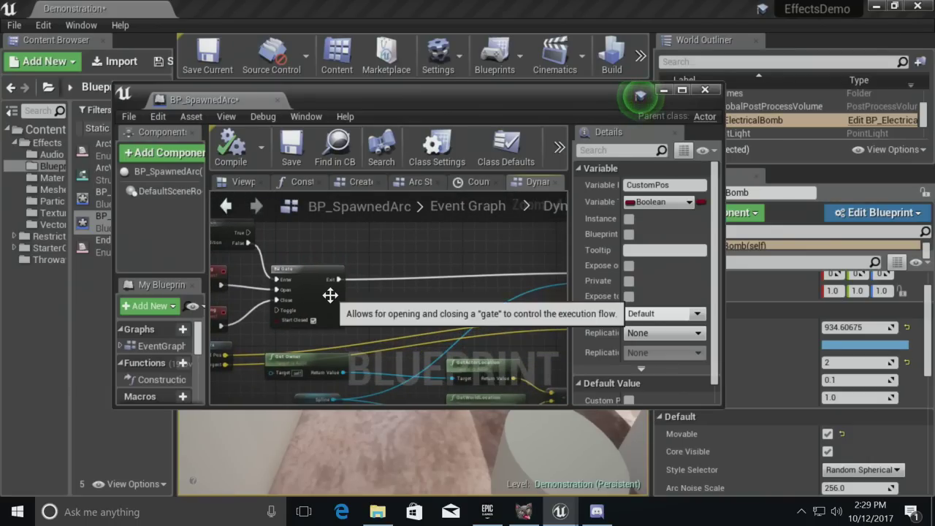
scroll(369, 313, down, 1)
scroll(434, 310, up, 3)
right_drag(481, 255, 457, 311)
scroll(449, 242, down, 2)
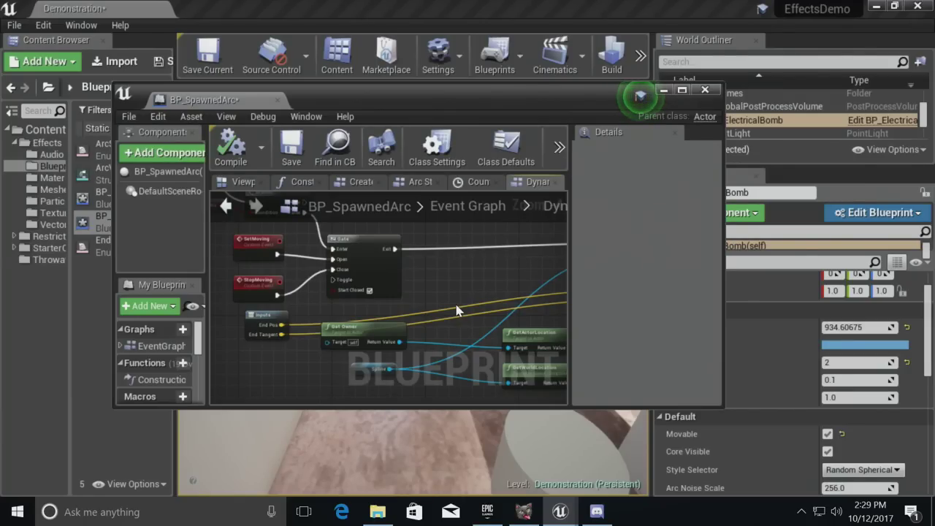
- Move the Inputs node over to the Set Start and End node and shift the GetActorLocation and GetWorldLocation nodes up
drag(272, 322, 501, 285)
right_drag(500, 284, 262, 286)
drag(261, 287, 377, 288)
right_drag(376, 289, 409, 380)
drag(337, 310, 374, 281)
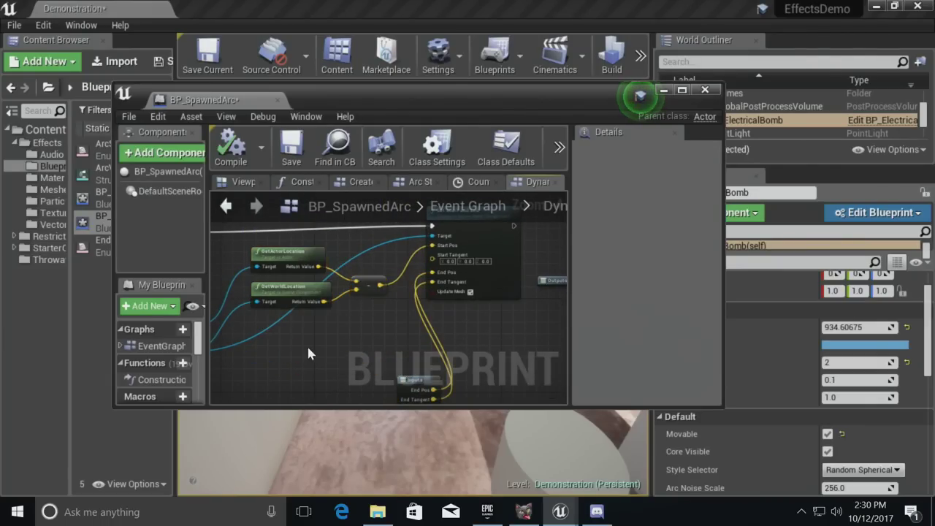
- Move the Spline variable node closer beneath Get Owner and place the Inputs node just below GetWorldLocation
right_drag(306, 310, 505, 317)
drag(377, 330, 358, 324)
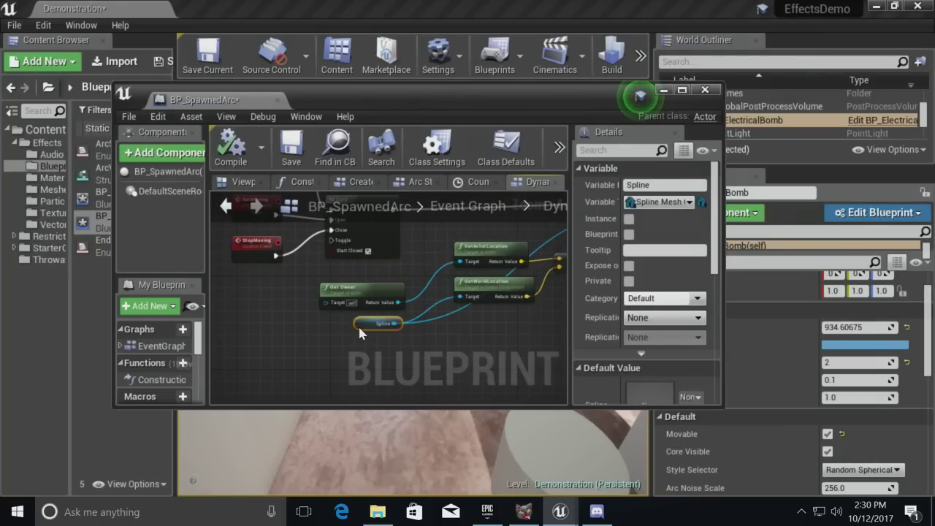
right_drag(358, 324, 176, 335)
drag(429, 363, 367, 319)
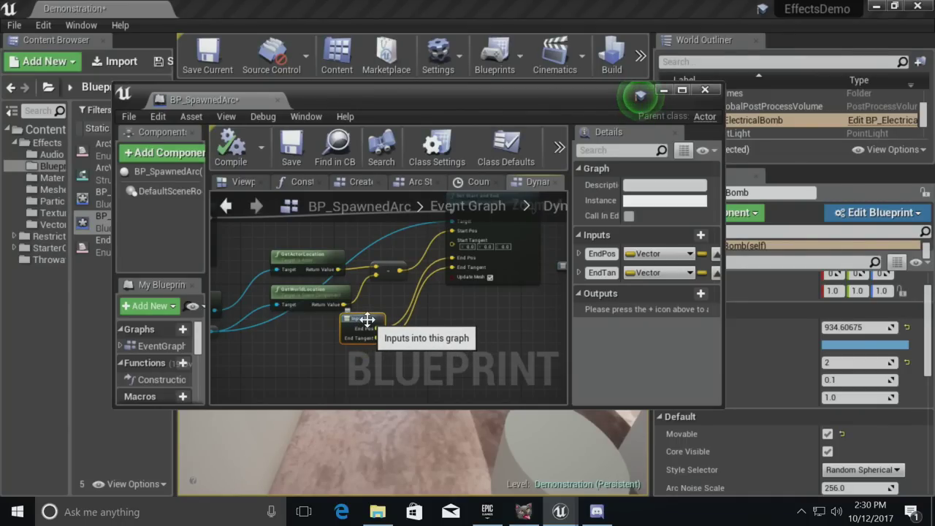
- Review the Set Start and End node and the Gate section, and close the BP_SpawnedArc blueprint window
right_drag(417, 323, 290, 385)
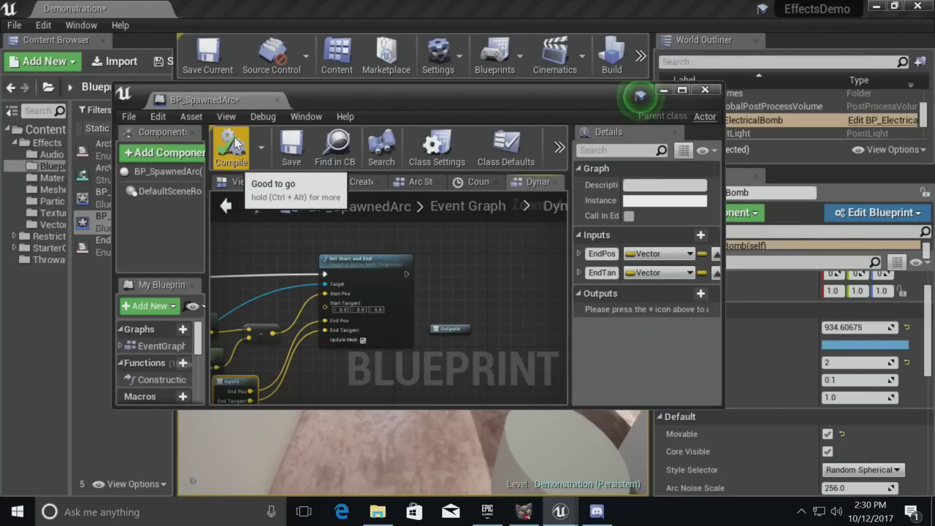
right_drag(328, 230, 563, 340)
right_drag(467, 320, 422, 338)
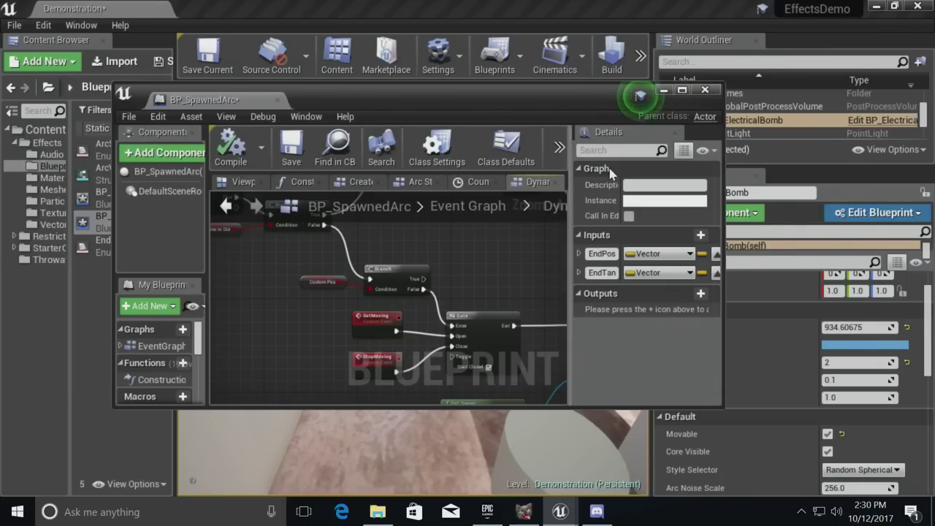
click(715, 89)
- Look over the bomb in the Demonstration level and review its Default and Point to Point settings
right_drag(520, 320, 520, 320)
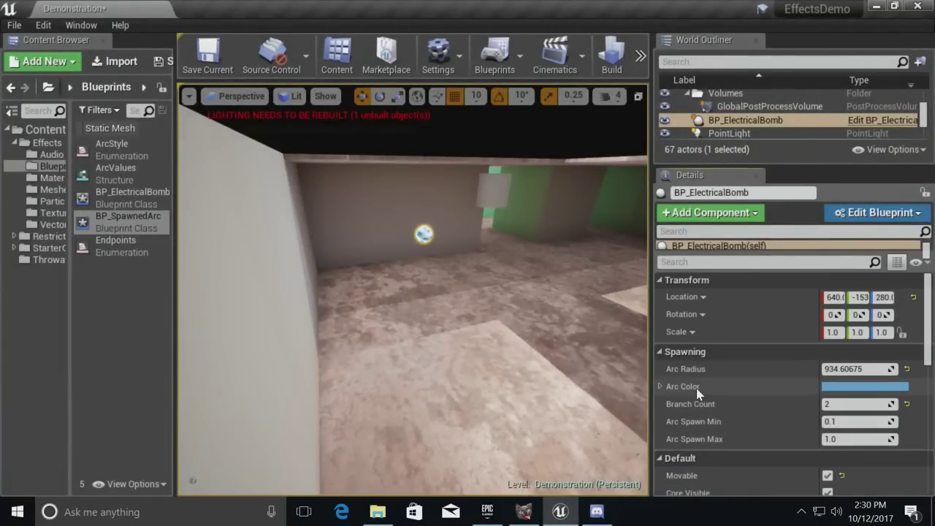
key(w)
right_drag(450, 260, 484, 292)
key(s)
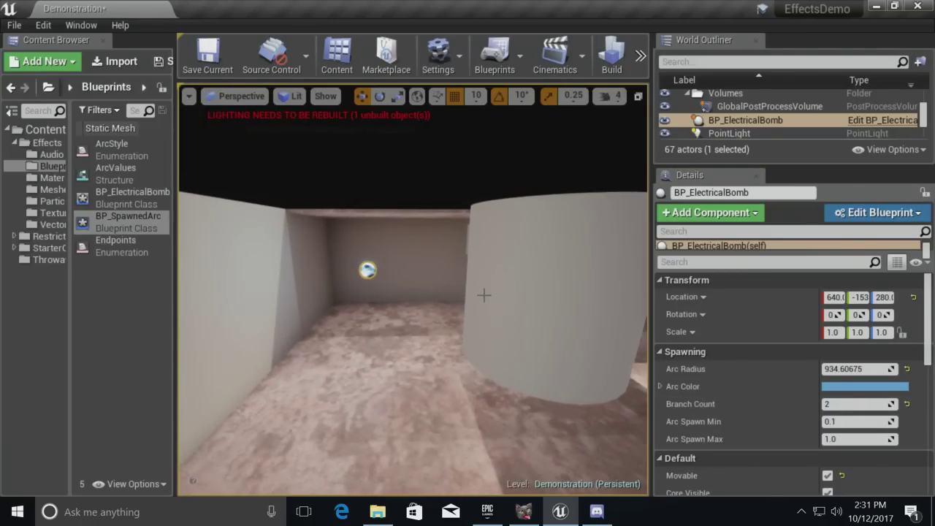
scroll(679, 387, down, 7)
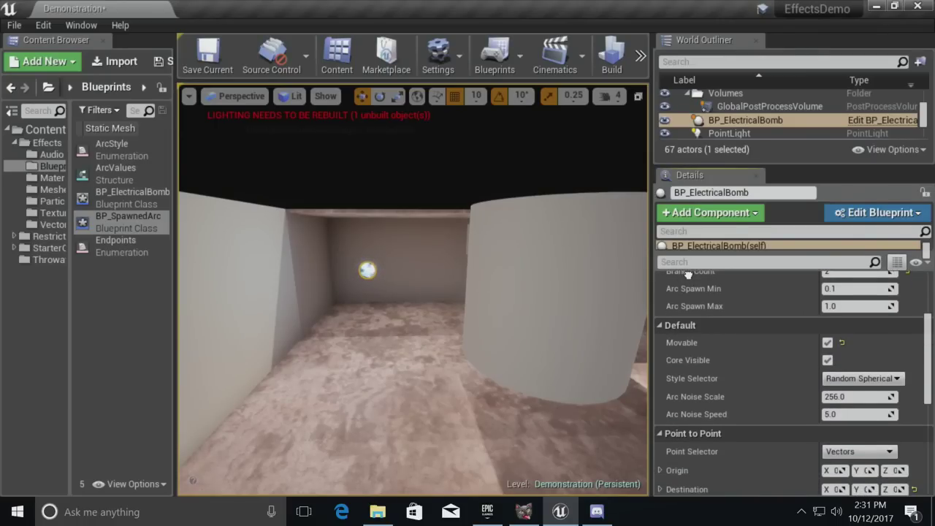
- Open the BP_SpawnedArc blueprint and examine the Custom Pos branch following Set Arc Lifetime in the Event Graph
scroll(720, 369, down, 3)
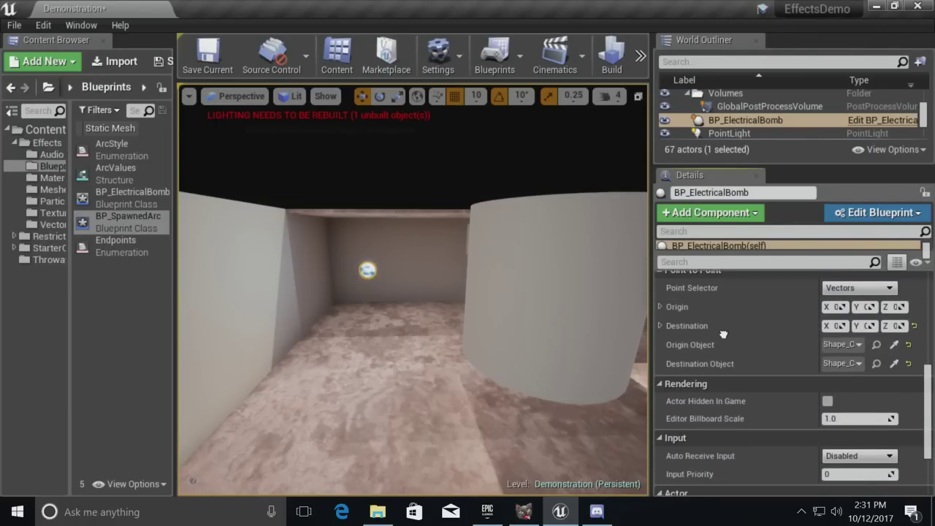
double_click(133, 221)
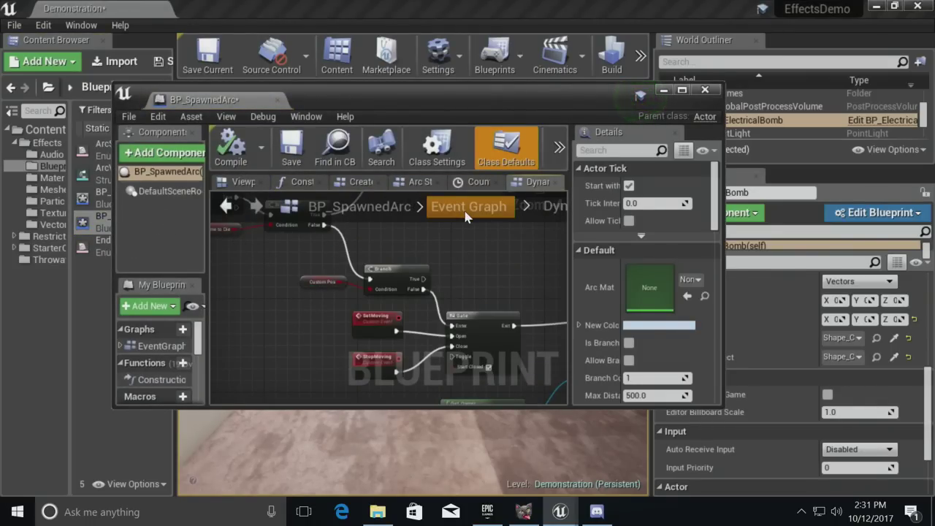
click(438, 206)
scroll(373, 242, up, 12)
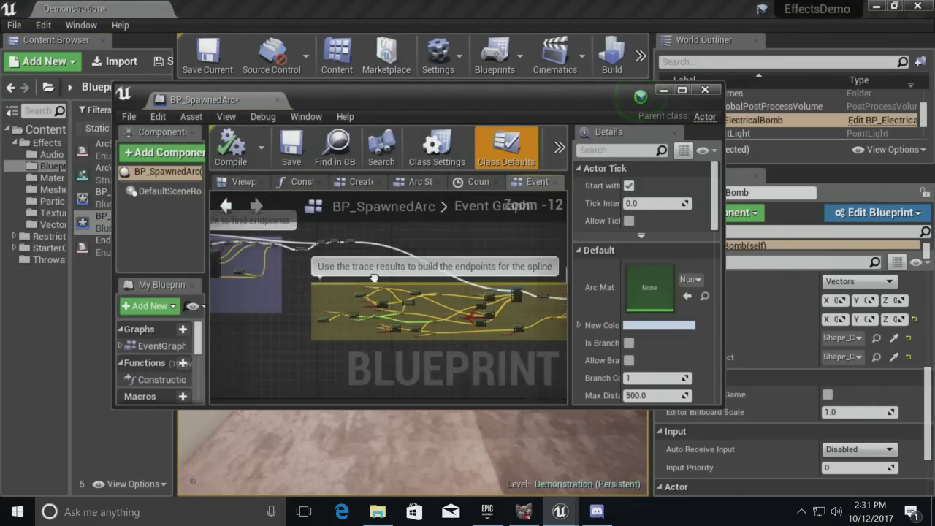
right_drag(326, 267, 664, 377)
click(431, 300)
key(q)
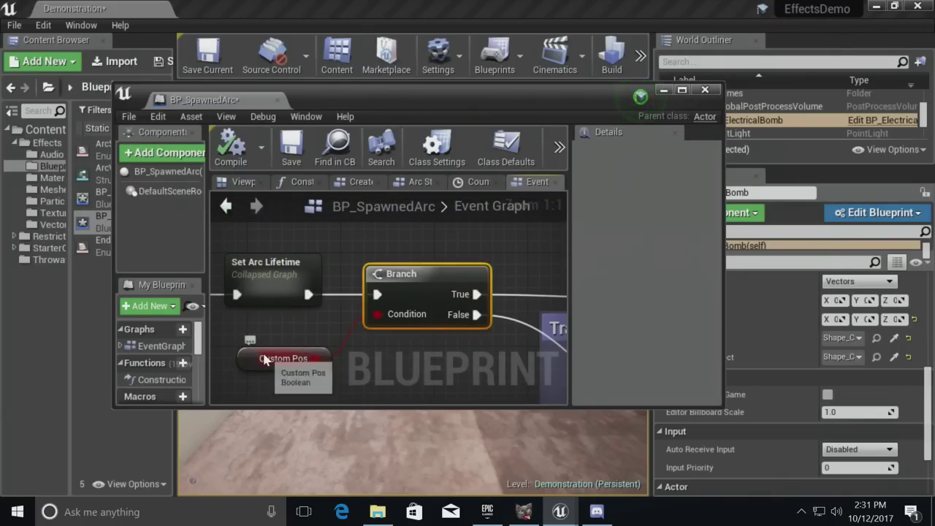
right_drag(266, 353, 403, 325)
right_drag(397, 260, 536, 272)
- Open the collapsed graph just before Set Arc Lifetime and examine its sequence, Break ArcValues node and variable setters
double_click(416, 266)
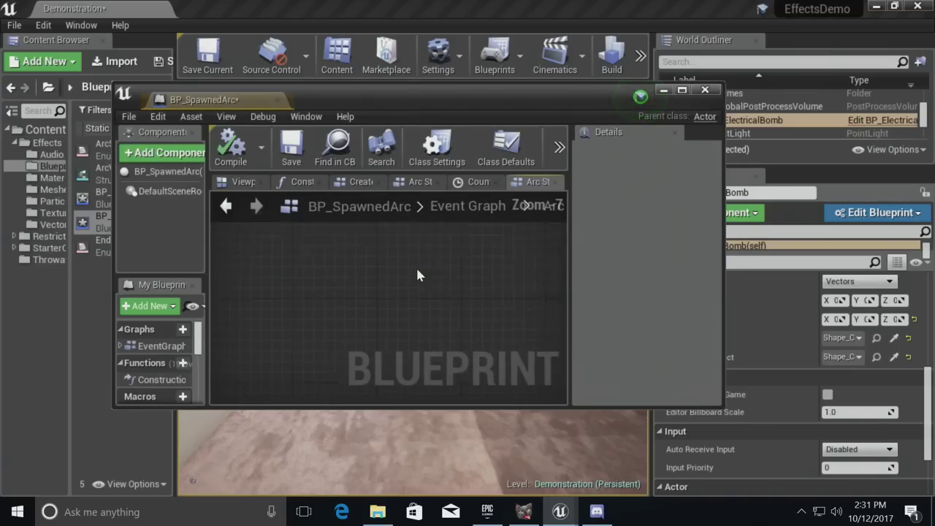
scroll(419, 298, up, 6)
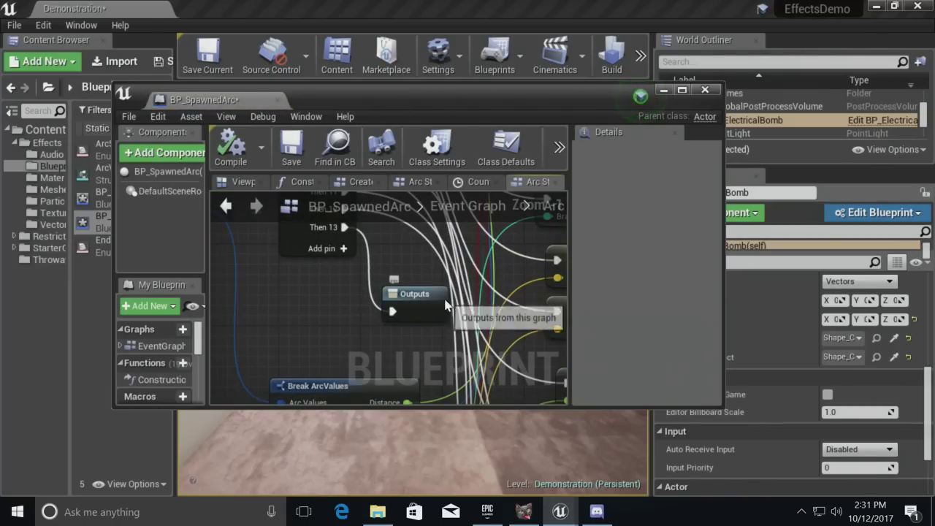
right_drag(442, 298, 306, 448)
right_drag(333, 306, 334, 259)
scroll(315, 387, down, 4)
right_drag(318, 314, 387, 273)
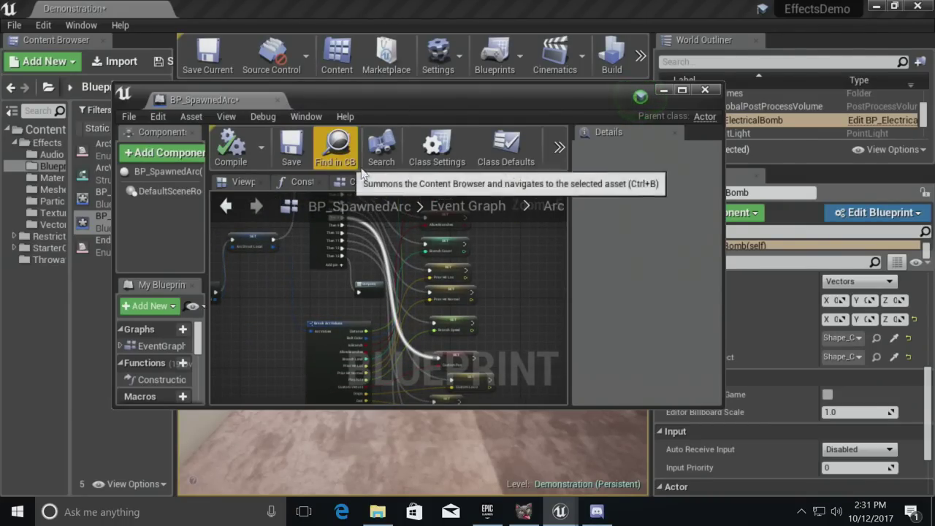
- Return to the Event Graph and examine Find Arc Endpoint, Break Hit Result and the Trace Hit setter
click(456, 202)
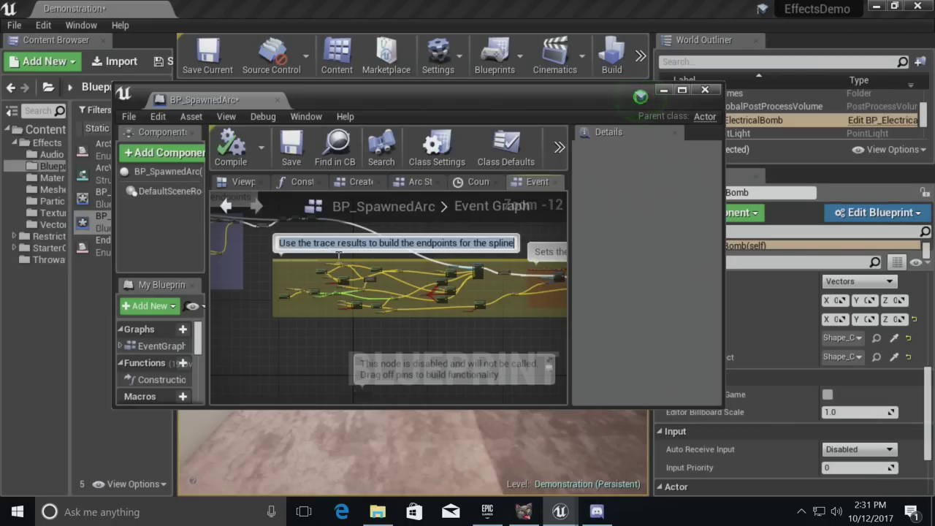
scroll(364, 314, up, 12)
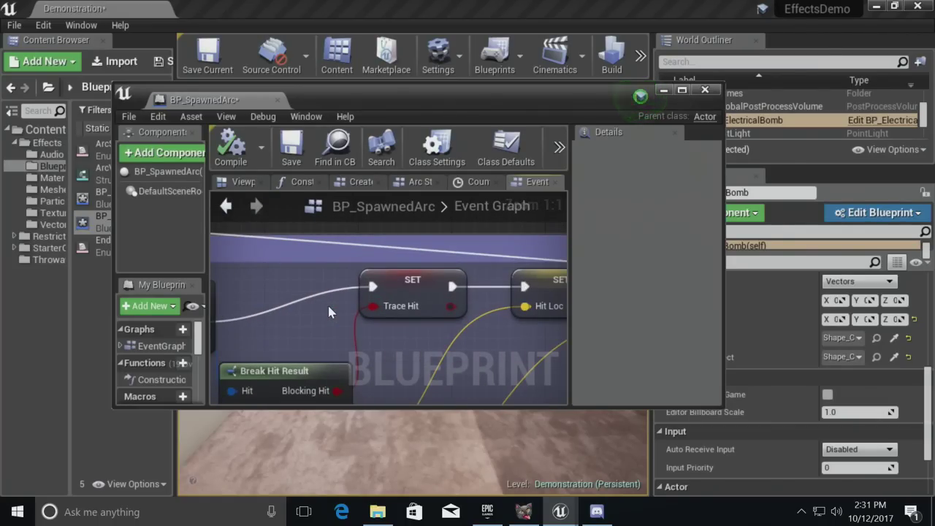
right_drag(343, 319, 520, 280)
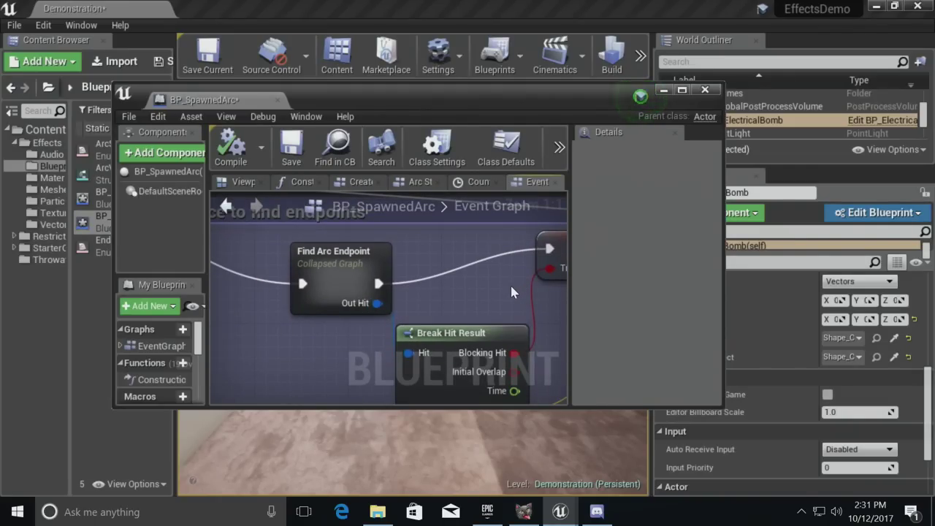
right_drag(494, 283, 437, 266)
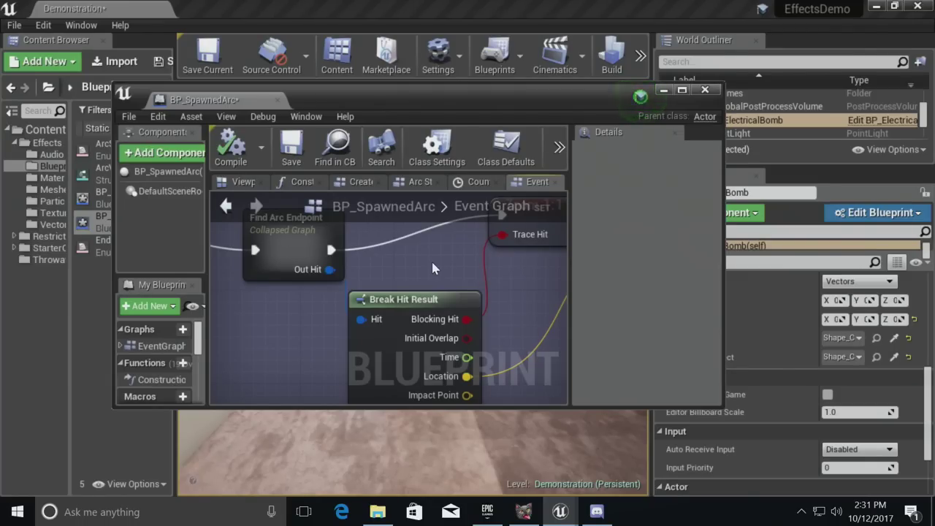
- Move the blueprint window aside and view the electrical bomb, its surrounding walls and its default settings in the level
drag(562, 88, 57, 222)
mouse_move(407, 253)
right_down()
mouse_move(340, 263)
mouse_move(438, 249)
mouse_move(407, 253)
right_up()
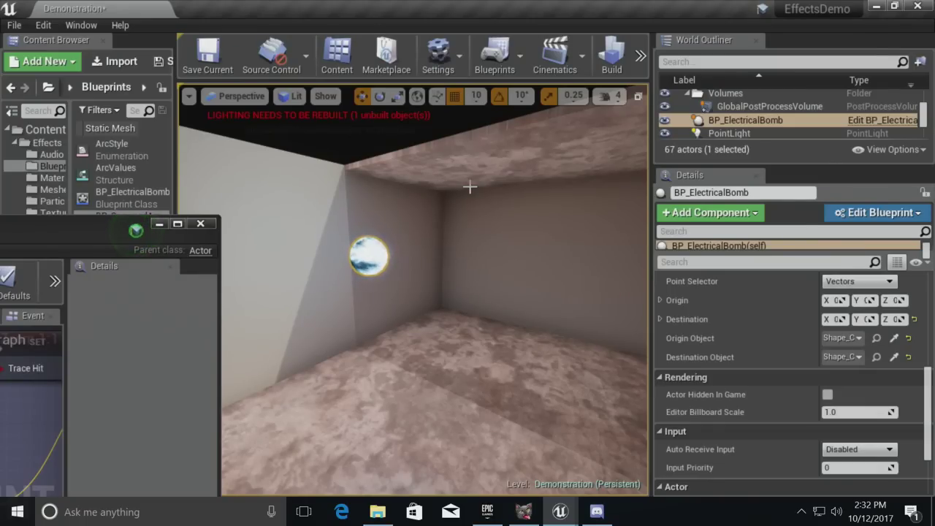
scroll(736, 413, up, 4)
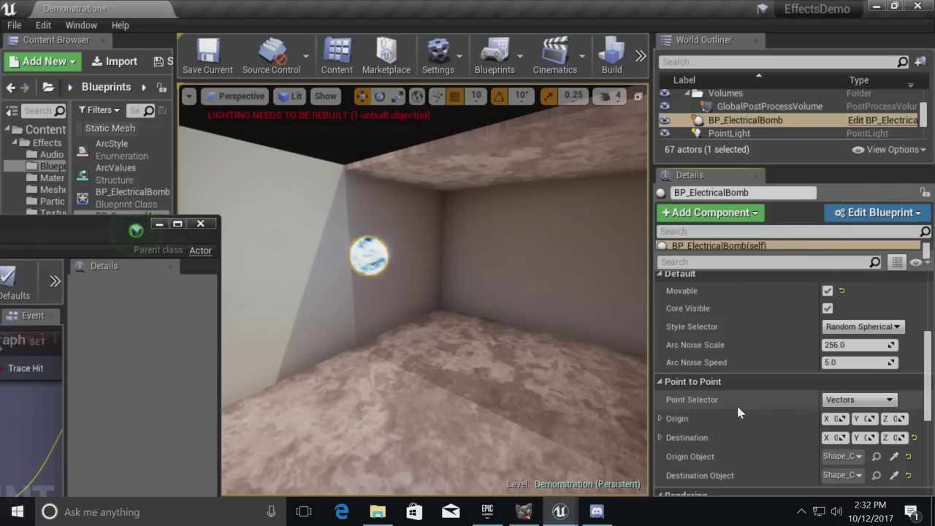
right_drag(547, 231, 470, 254)
key(s)
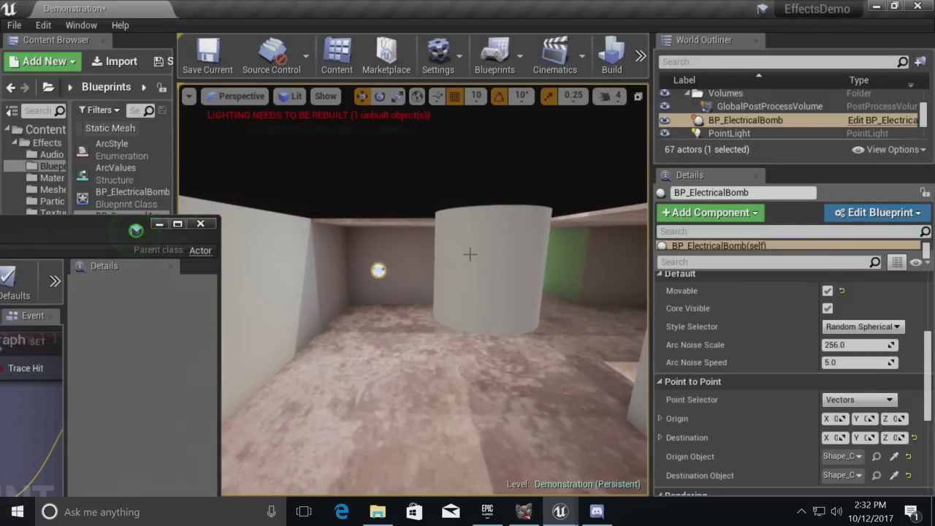
- Simulate the level and watch the arcs spawned by the electrical bomb from above and beside the cylinder
key(alt+p)
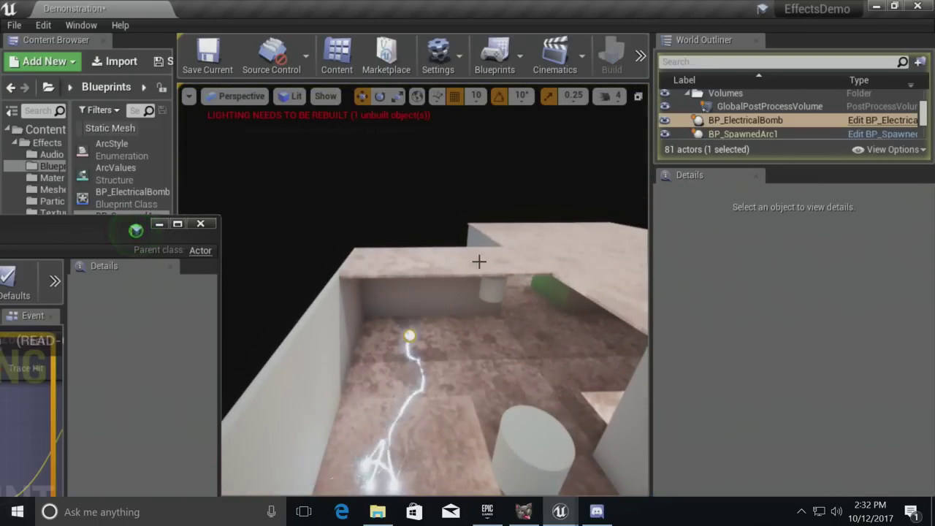
right_drag(493, 310, 453, 246)
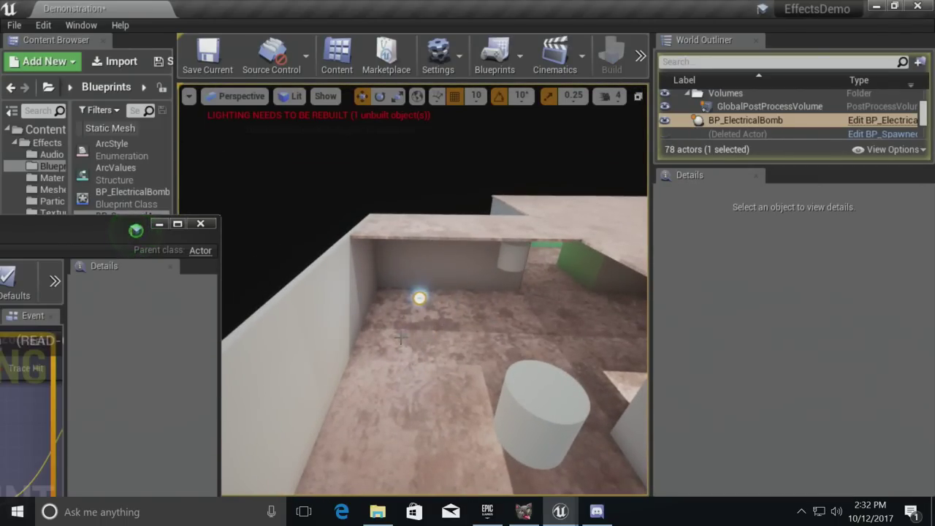
right_drag(486, 343, 467, 318)
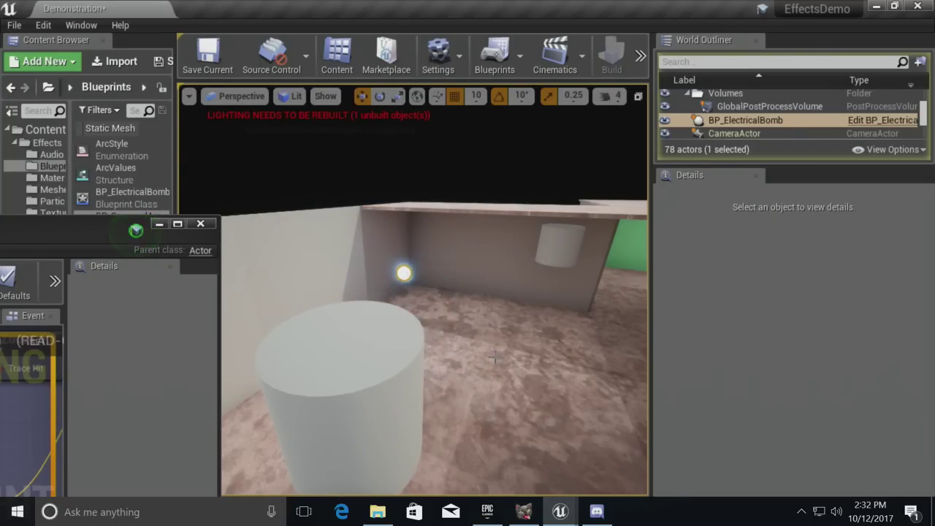
- Enlarge the World Outliner to watch the spawned arc actors beside the blueprint, and stop the simulation
drag(136, 230, 455, 327)
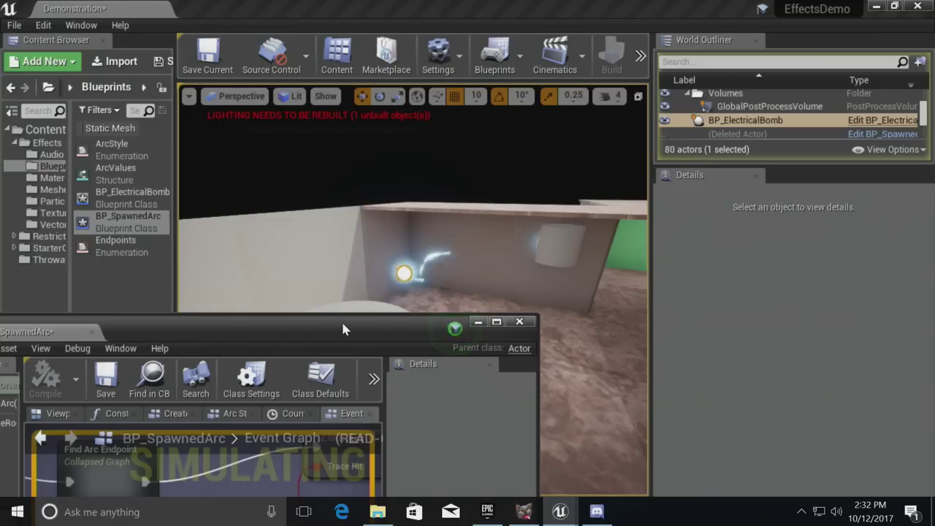
drag(782, 166, 798, 319)
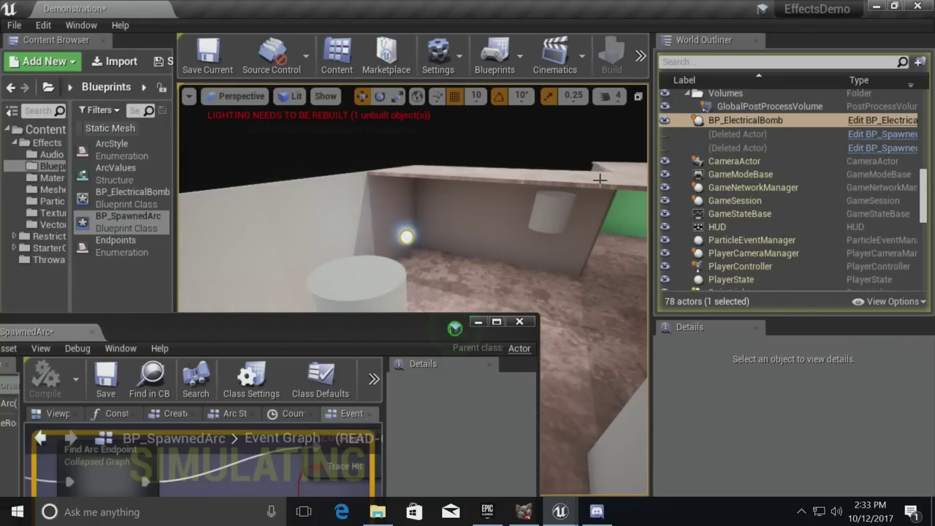
drag(277, 337, 317, 297)
right_drag(343, 242, 371, 237)
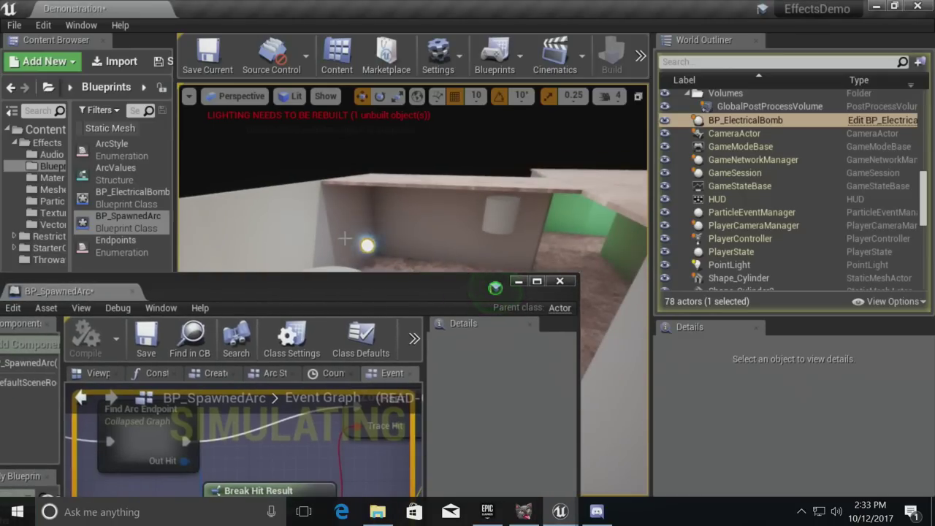
key(Escape)
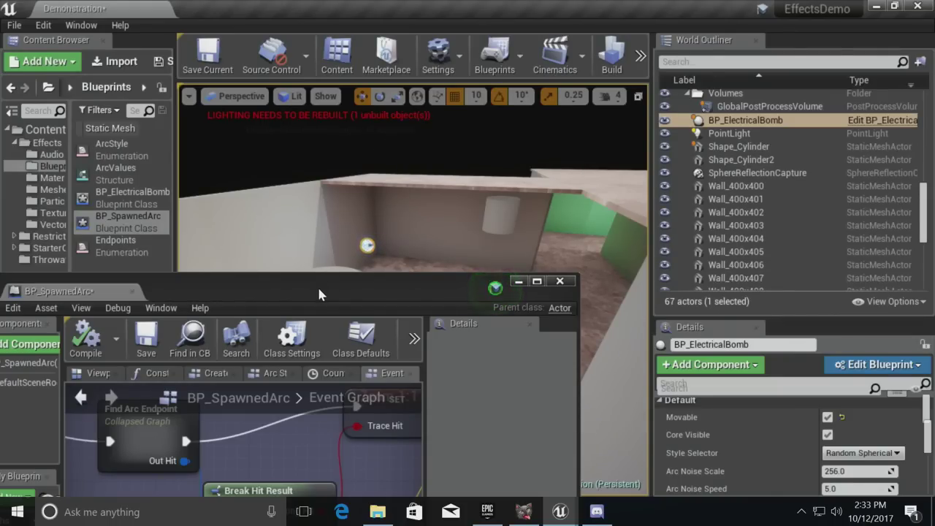
- Bring the blueprint window back over the level and follow the Event Graph's execution line to the Finish Arcs node
drag(319, 294, 450, 143)
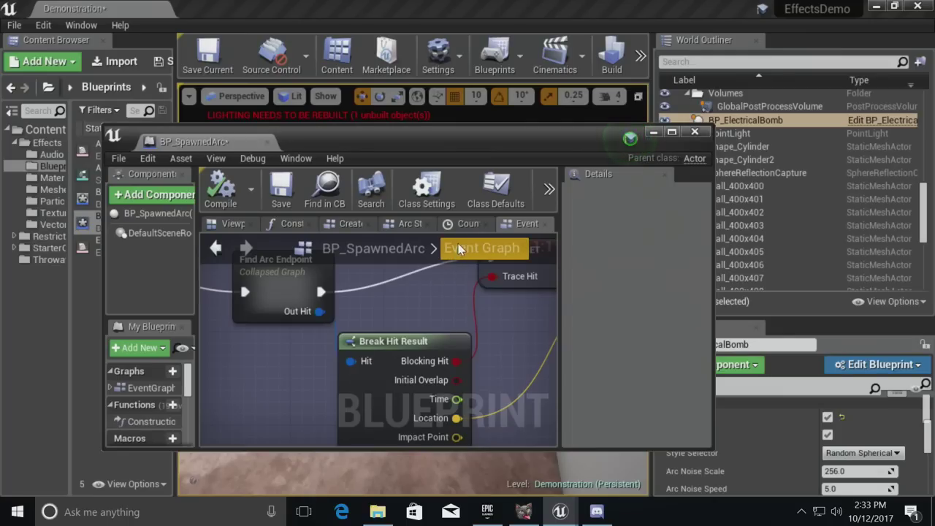
scroll(358, 329, down, 10)
right_drag(537, 347, 204, 309)
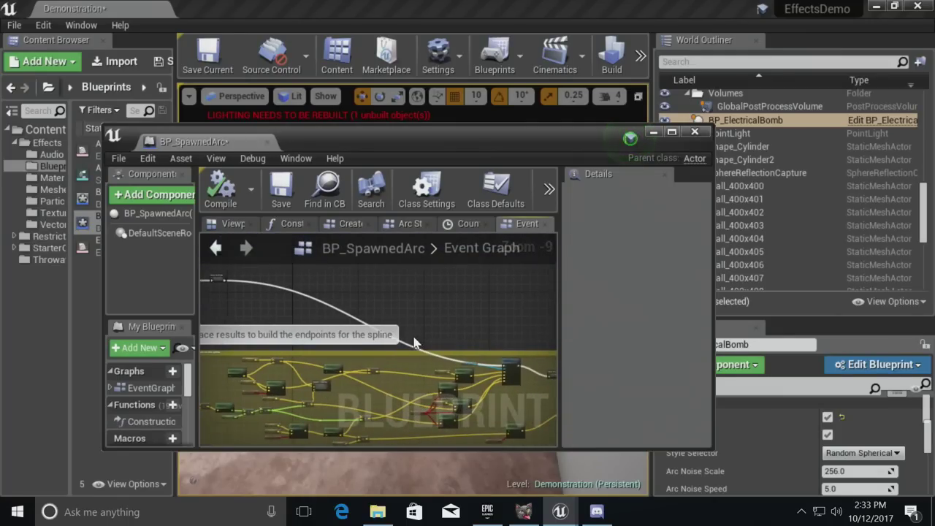
right_drag(411, 343, 228, 309)
right_drag(446, 326, 219, 310)
scroll(349, 298, up, 2)
scroll(350, 304, up, 5)
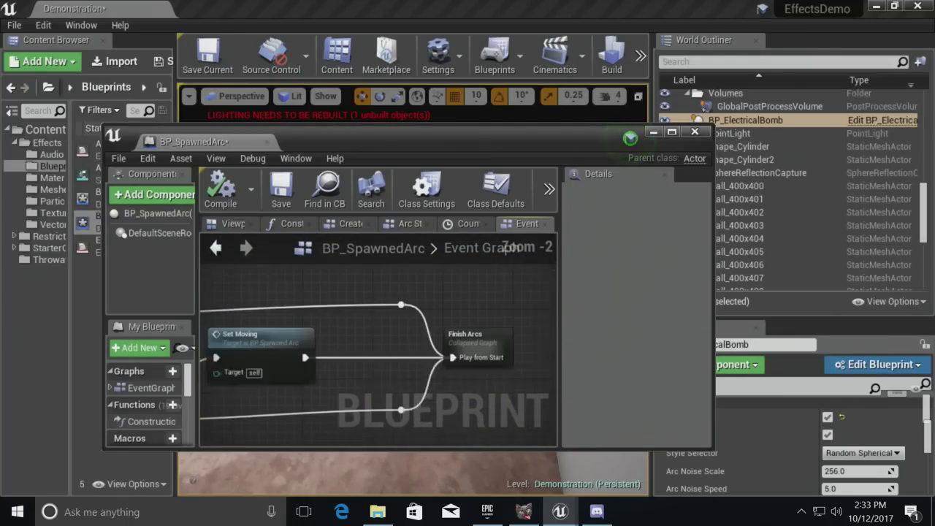
- Examine the nodes that set the spline's 'ladder' up direction and trace the execution line back to Finish Arcs
right_drag(395, 409, 555, 294)
scroll(443, 367, down, 5)
right_drag(466, 301, 264, 306)
scroll(392, 301, up, 7)
scroll(264, 306, down, 6)
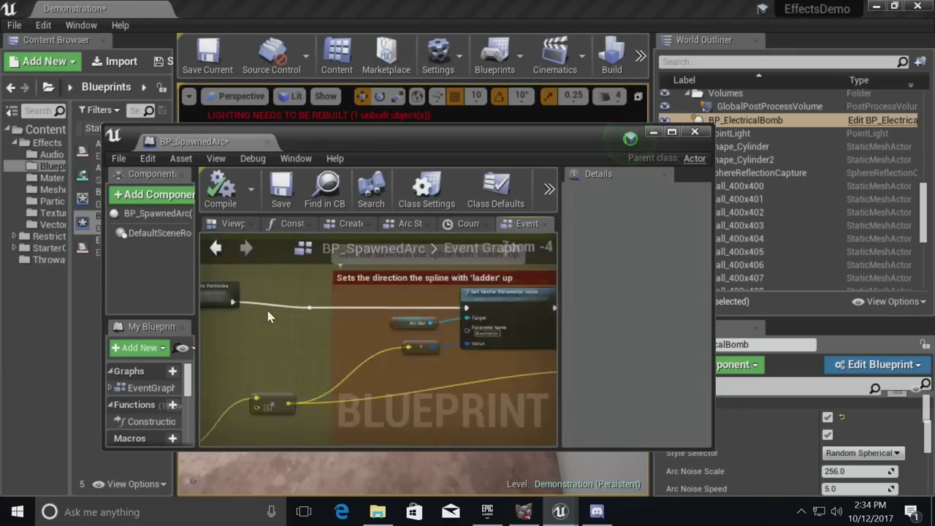
scroll(357, 302, up, 6)
right_drag(357, 302, 214, 333)
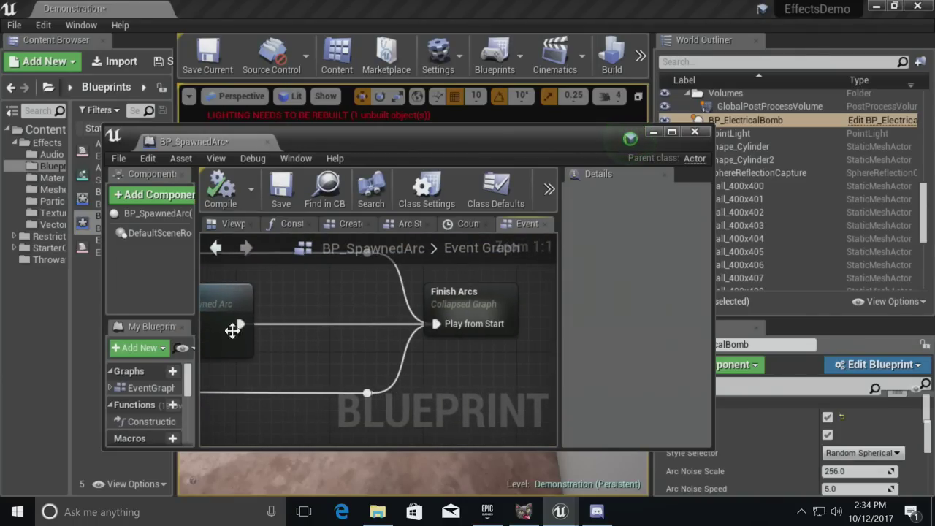
- Open the Finish Arcs collapsed graph and examine the Countdown timeline outputs and the Arc Mat variable they drive
double_click(475, 296)
scroll(397, 310, up, 5)
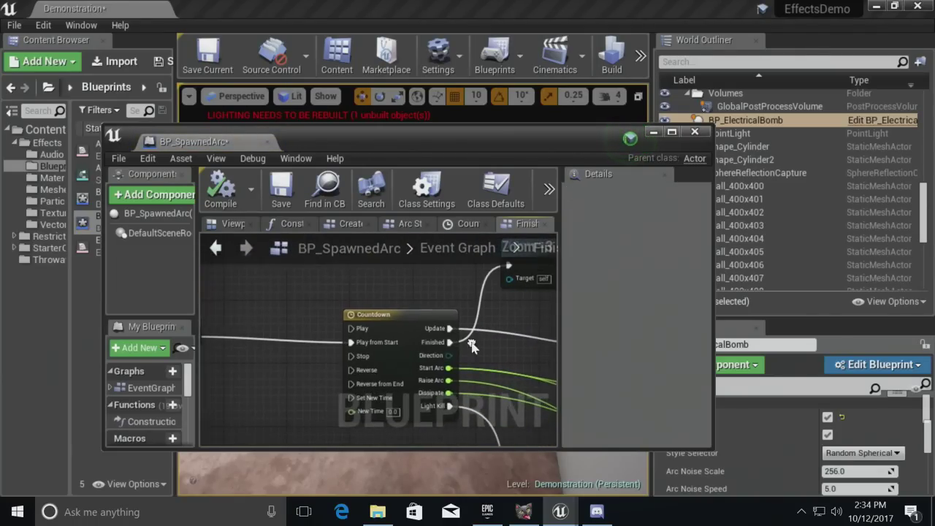
click(396, 310)
right_drag(482, 373, 343, 305)
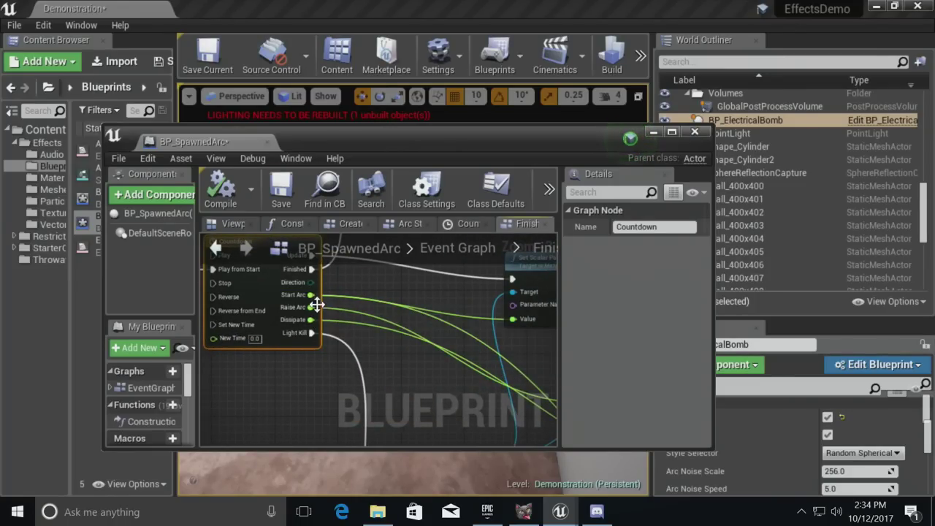
scroll(434, 369, down, 3)
right_drag(434, 369, 296, 336)
right_drag(359, 333, 336, 384)
scroll(295, 325, up, 3)
drag(281, 375, 273, 358)
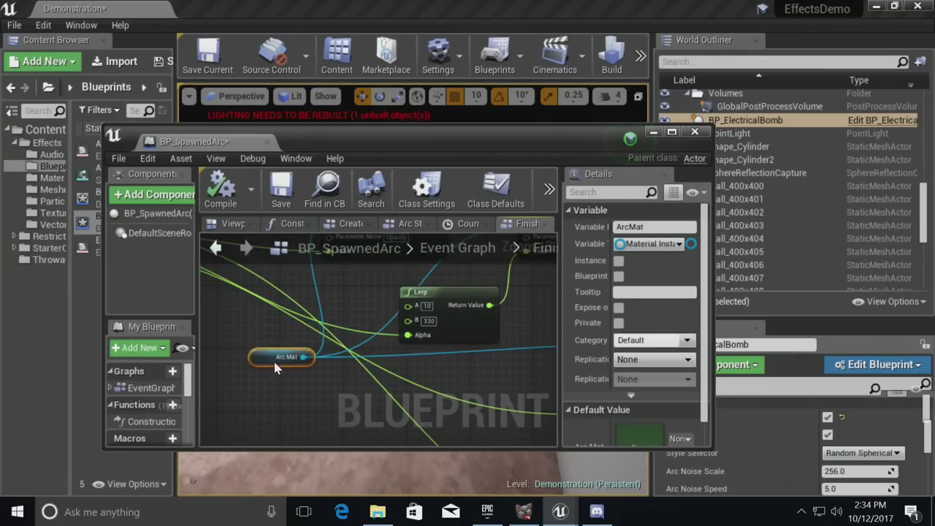
- Examine the Set Scalar Parameter Value nodes fed by the Lerps, ending at the Dissipate parameter
right_drag(335, 324, 269, 390)
click(308, 311)
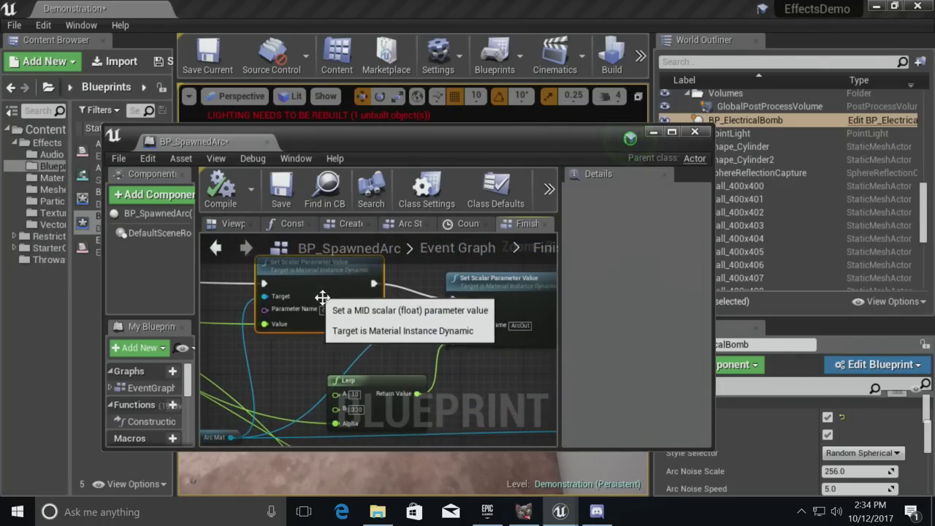
right_drag(308, 310, 252, 322)
right_drag(353, 290, 300, 222)
click(447, 312)
drag(452, 314, 449, 329)
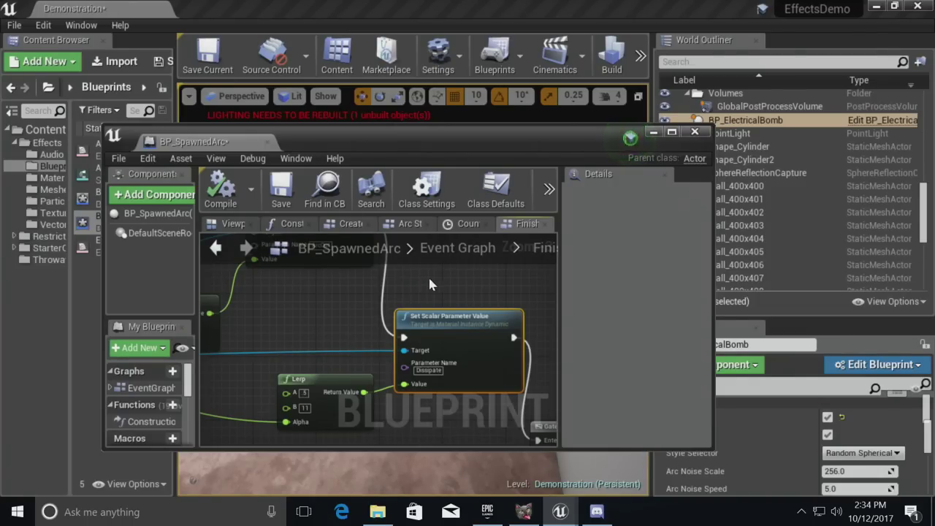
- Close the blueprint, widen the Content Browser on the Materials folder, and open the M_ElectricalNoise_Vert material
click(692, 133)
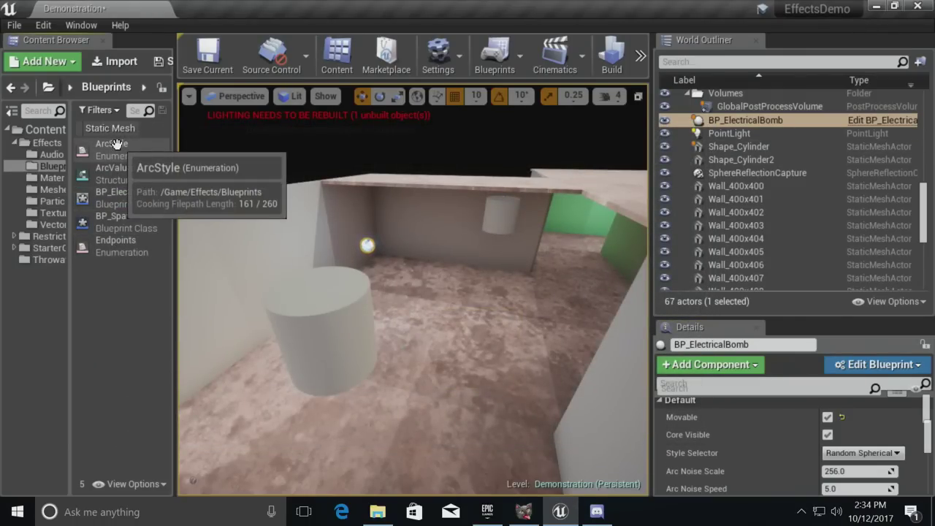
click(49, 178)
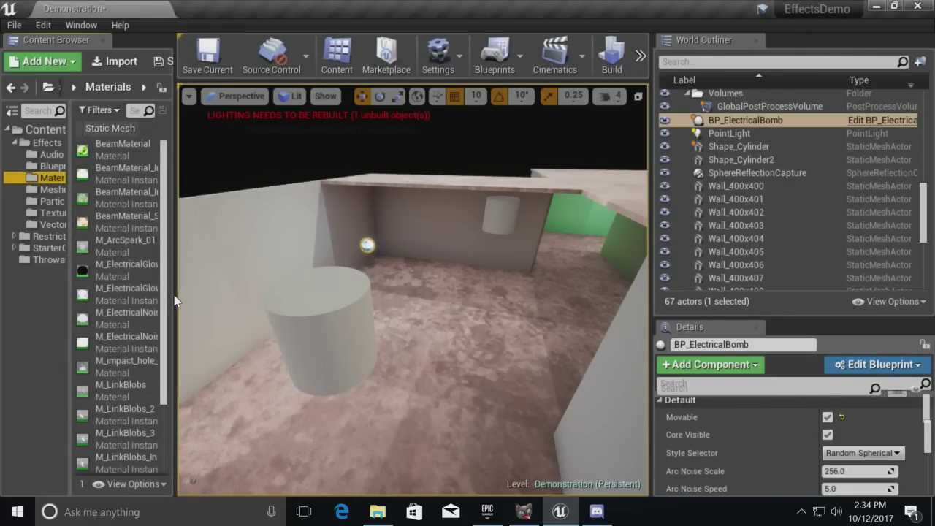
drag(174, 298, 246, 298)
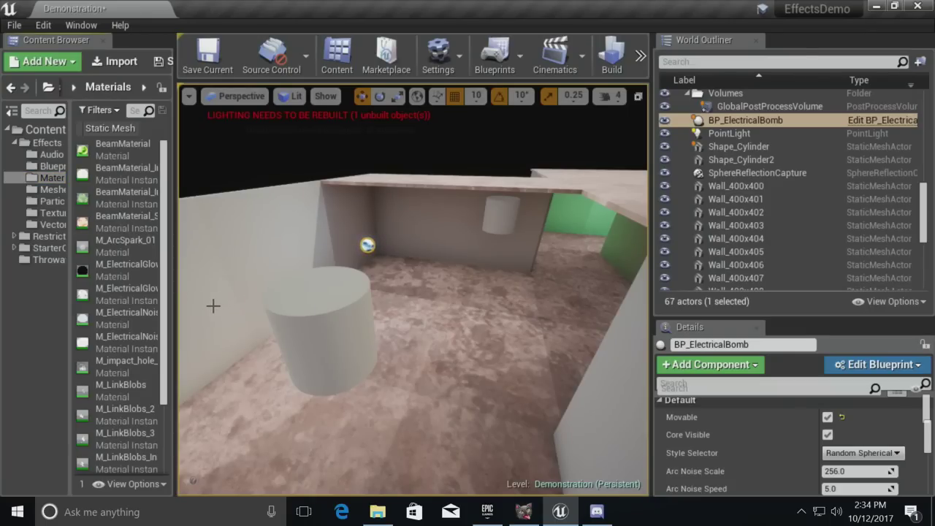
drag(172, 312, 248, 313)
click(183, 332)
double_click(170, 313)
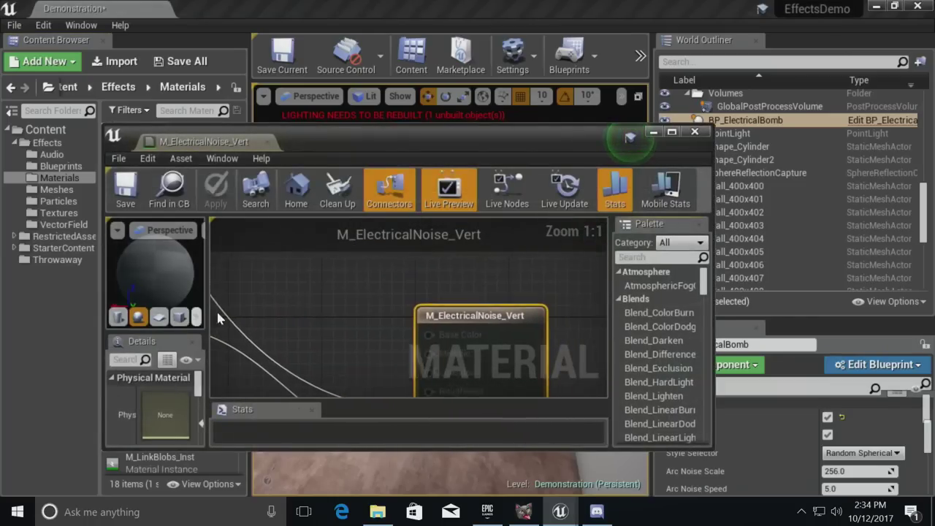
- Maximize the M_ElectricalNoise_Vert material editor and locate the final Append node of the 3D Noise group
drag(355, 150, 387, 2)
scroll(568, 182, down, 8)
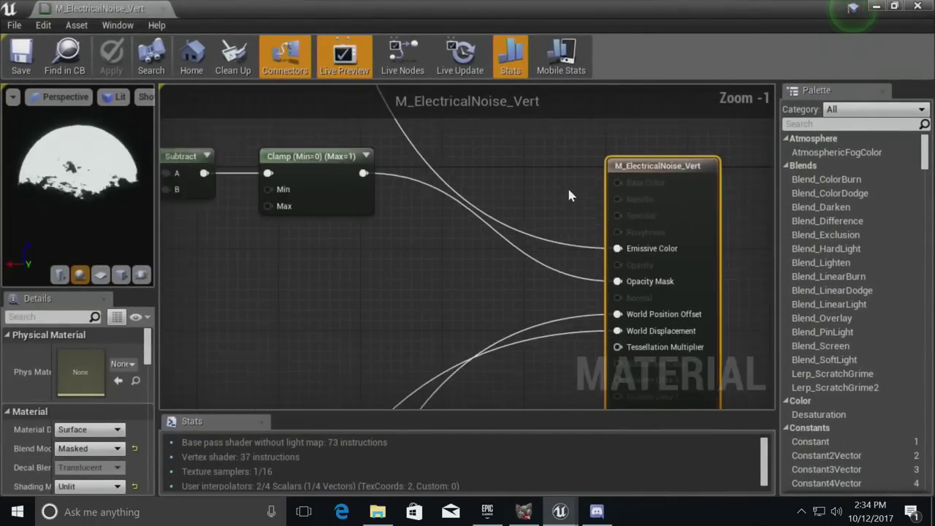
right_drag(567, 275, 655, 304)
right_drag(397, 295, 688, 250)
right_drag(534, 238, 659, 325)
scroll(657, 294, up, 7)
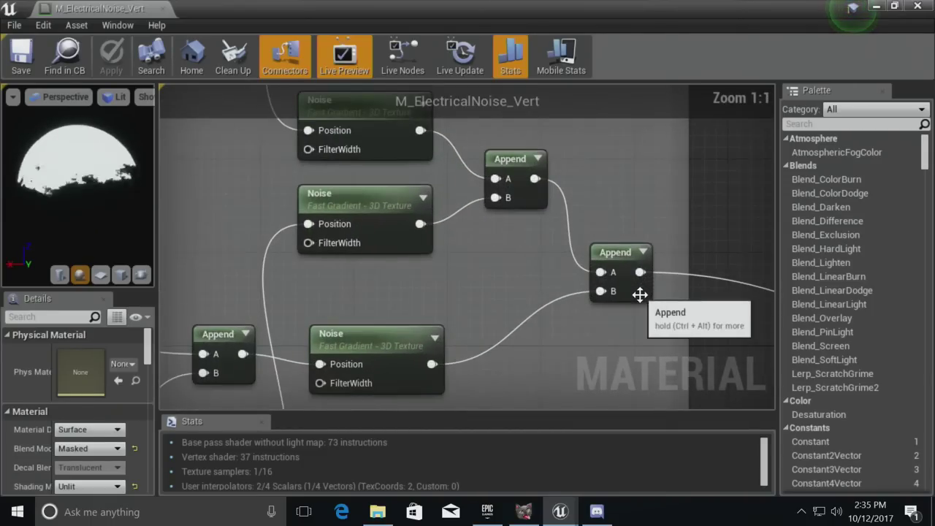
right_drag(640, 292, 536, 289)
- Add a static switch parameter after the final Append and transfer the Append's outgoing connection to the switch's output
right_click(567, 279)
text(st)
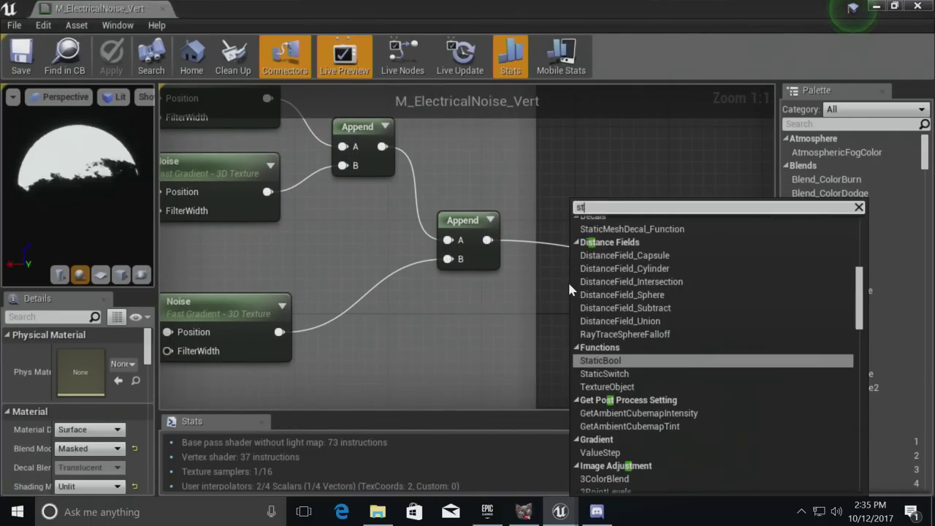
text(atic swi)
key(Down)
key(Up)
key(Down)
key(Return)
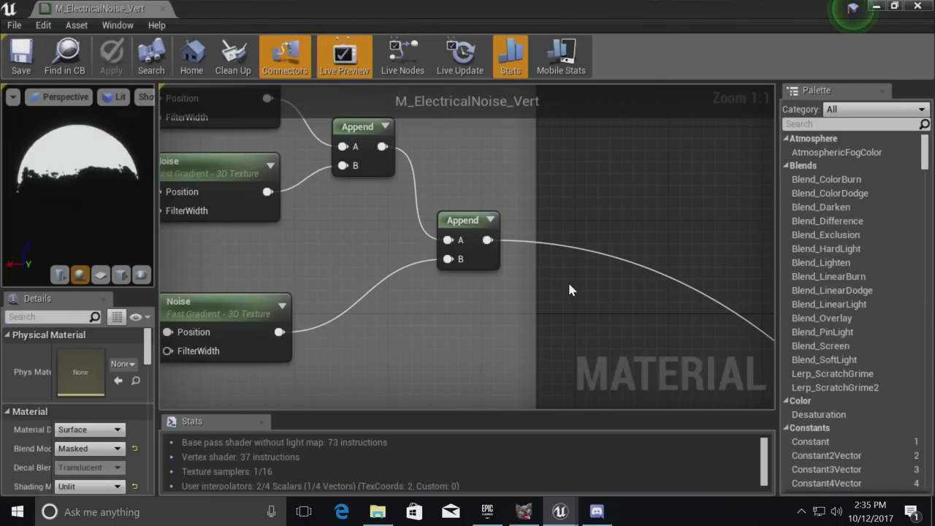
ctrl+drag(488, 241, 672, 324)
- Add a constant of 0, then wire the final Append into the switch's True input and the constant into False
click(478, 345)
click(462, 354)
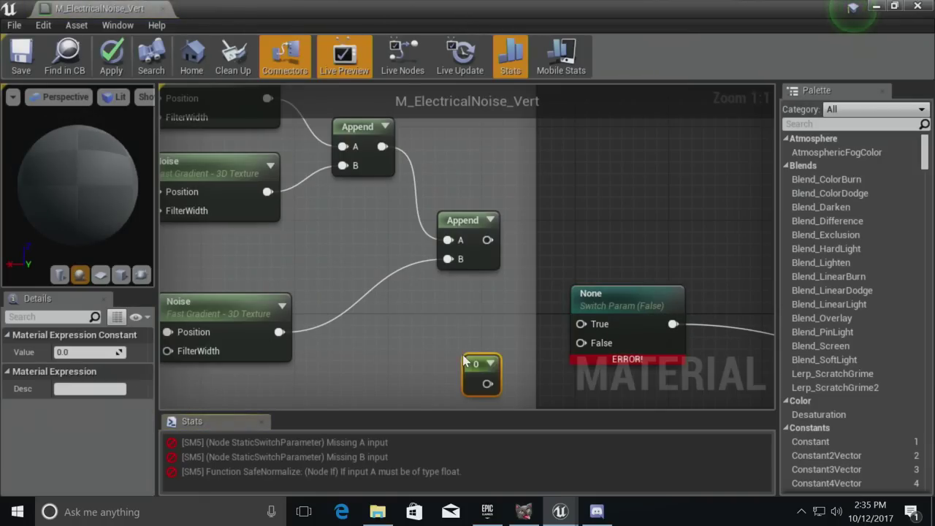
drag(486, 384, 488, 241)
- Name the static switch parameter Use3DNoise
click(610, 300)
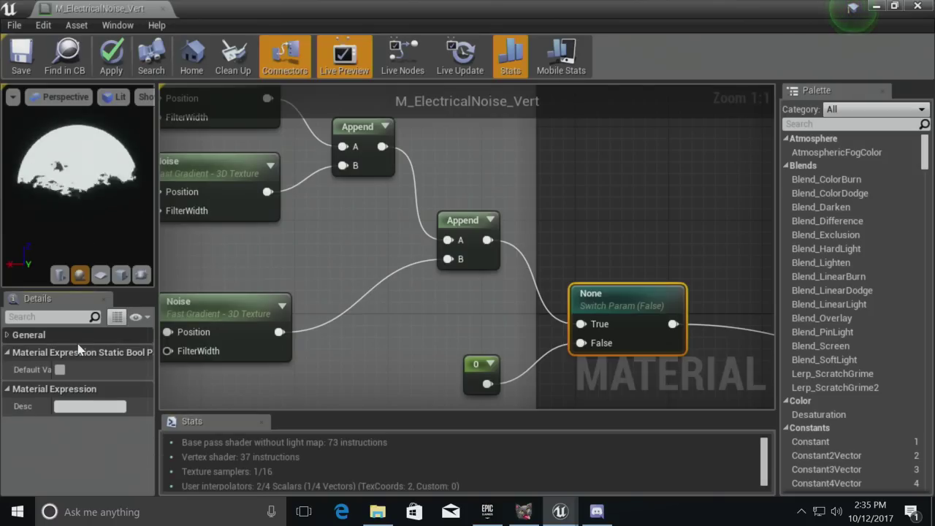
click(88, 351)
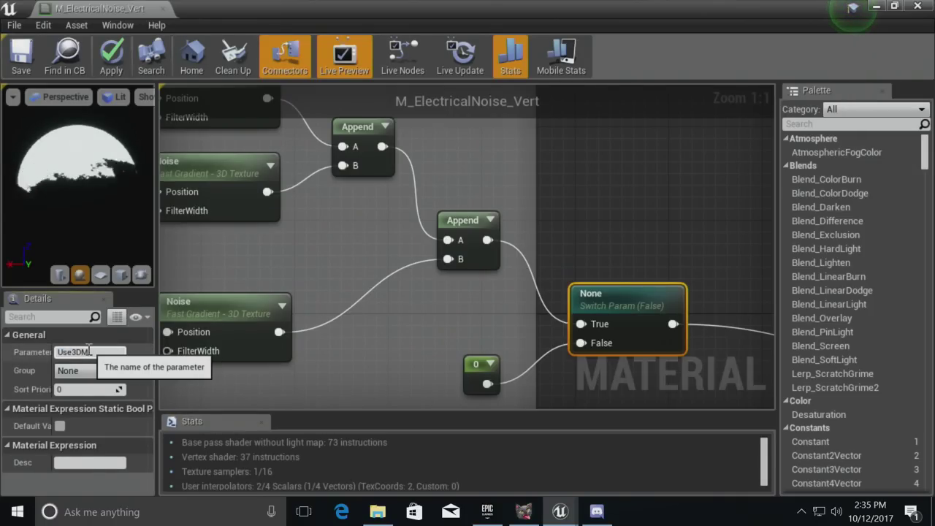
key(Return)
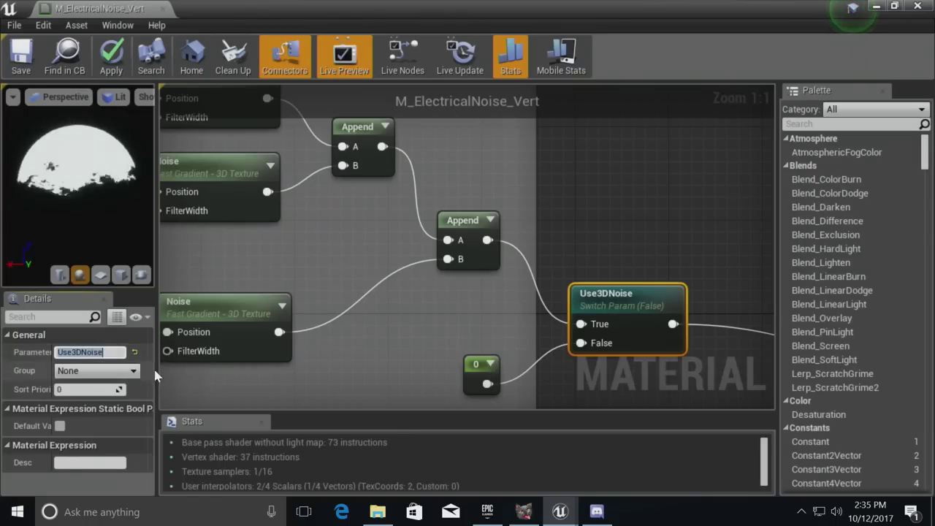
- Turn the Use3DNoise switch's default value on and back off
scroll(480, 298, down, 5)
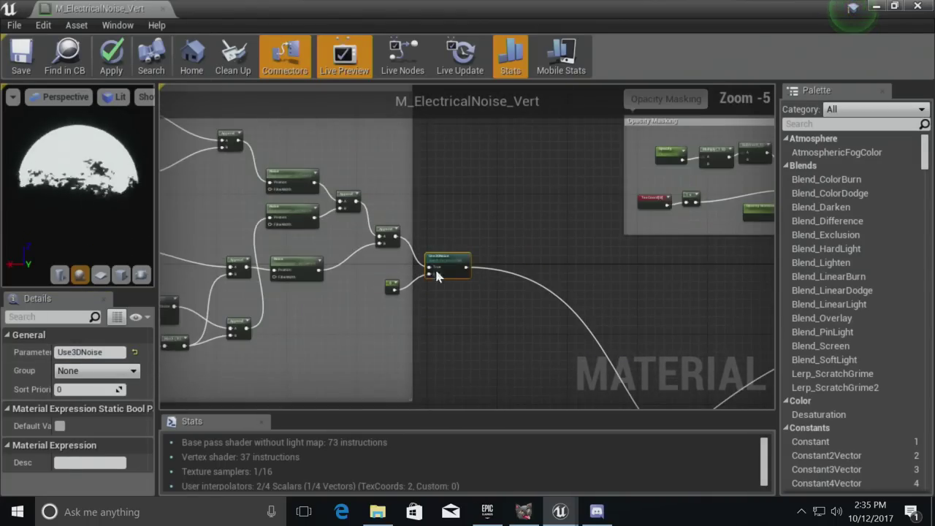
scroll(435, 271, up, 4)
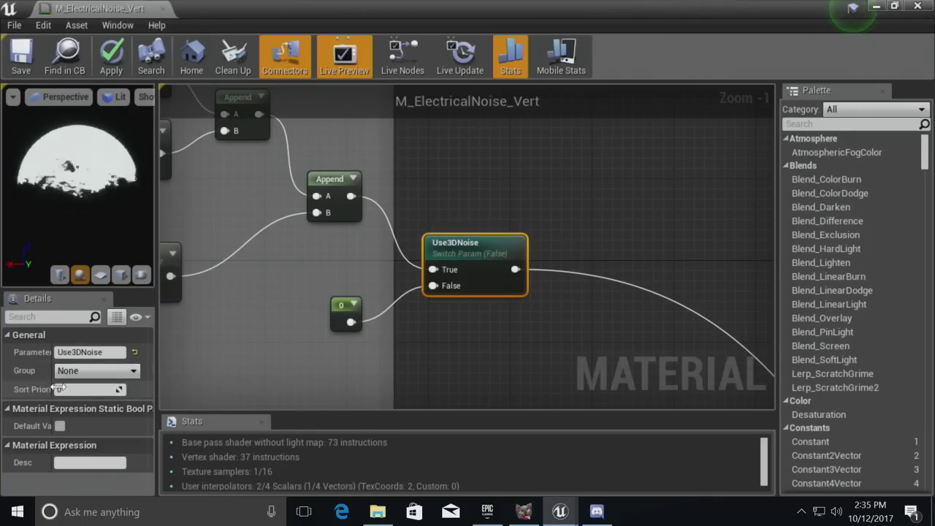
click(60, 426)
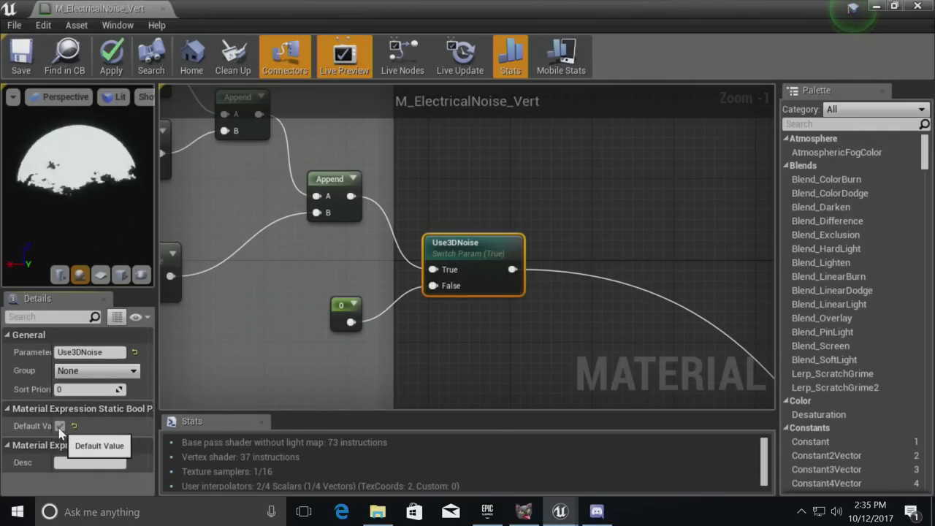
click(60, 427)
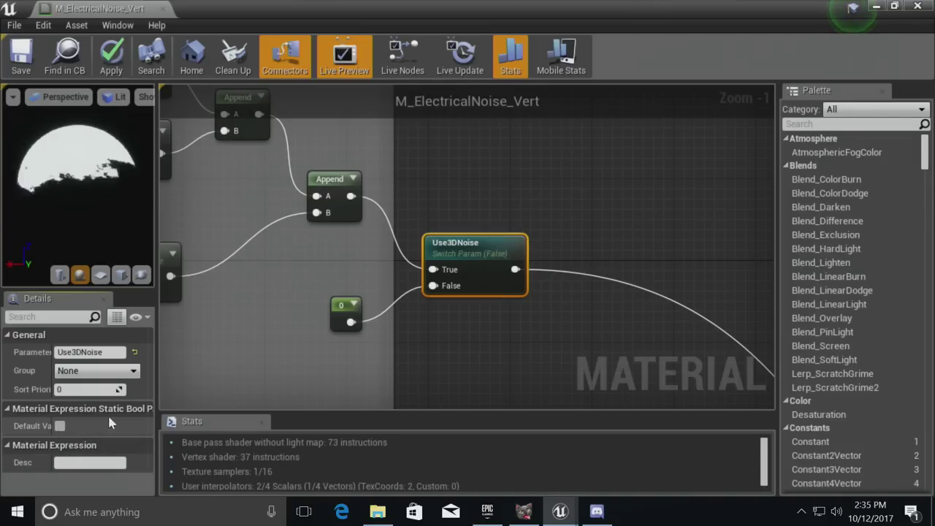
- Enable the default value of the Use3DNoise switch and apply the material changes
click(422, 338)
right_drag(501, 302, 321, 241)
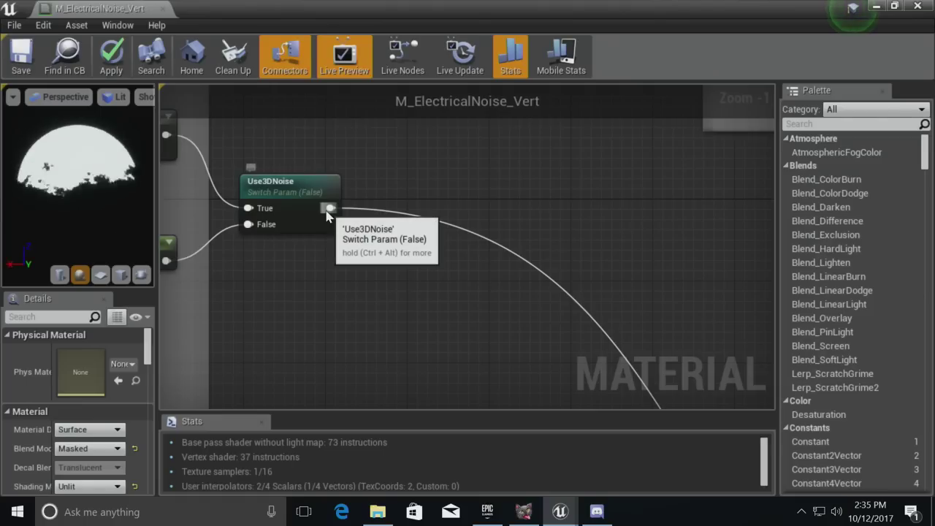
scroll(438, 292, down, 4)
scroll(448, 285, down, 3)
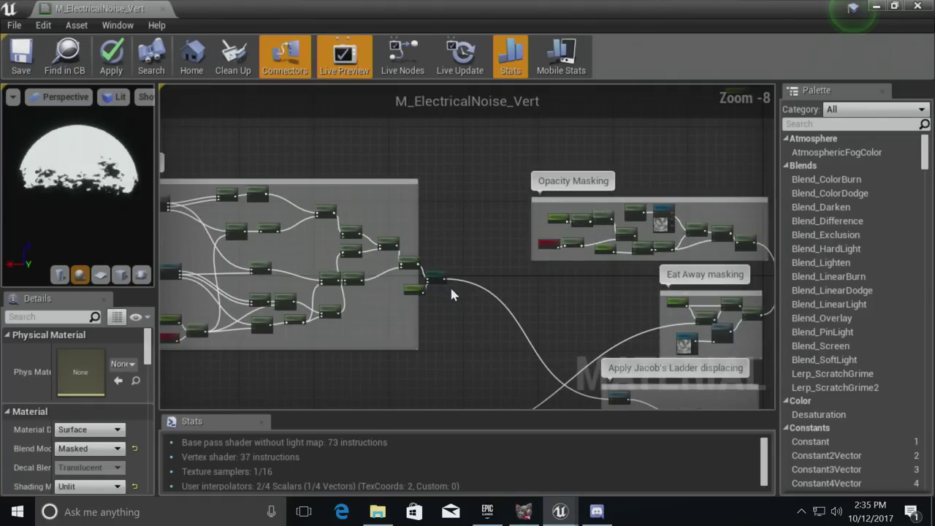
scroll(450, 292, up, 7)
click(389, 197)
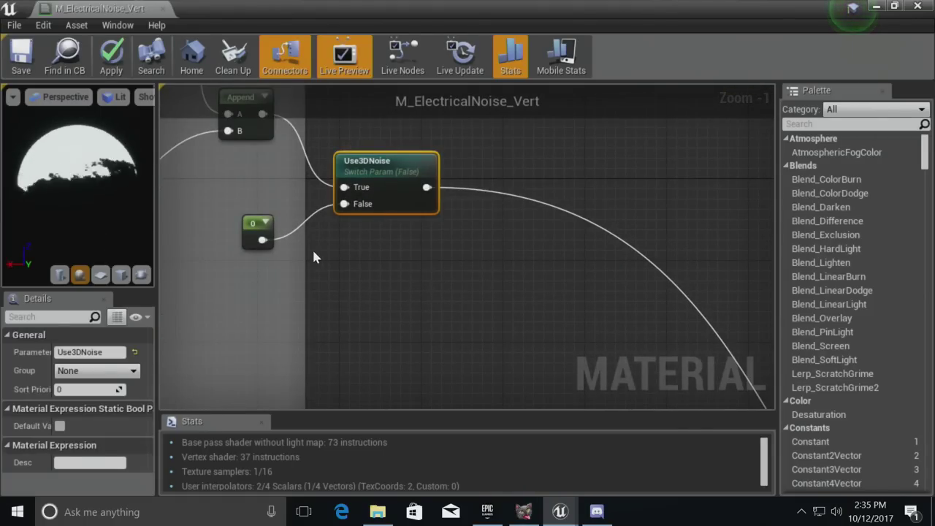
right_drag(312, 251, 390, 237)
click(60, 426)
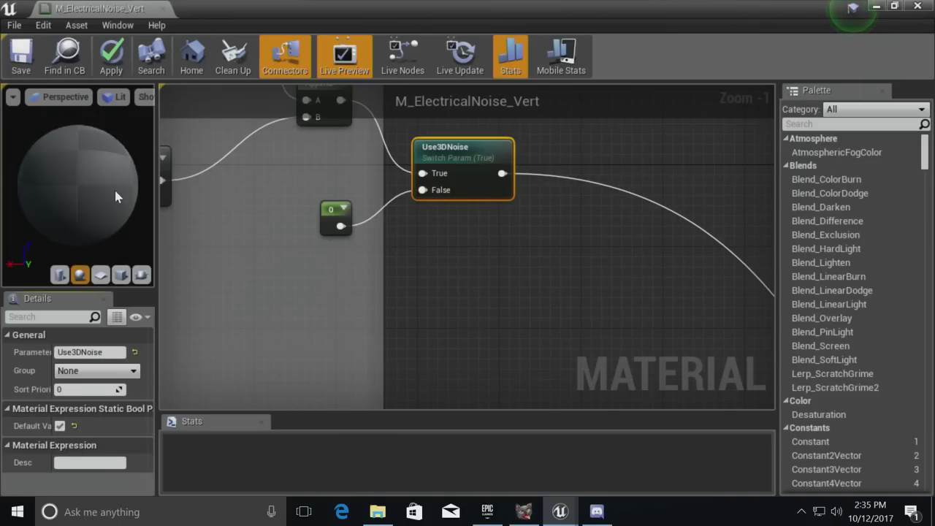
click(111, 59)
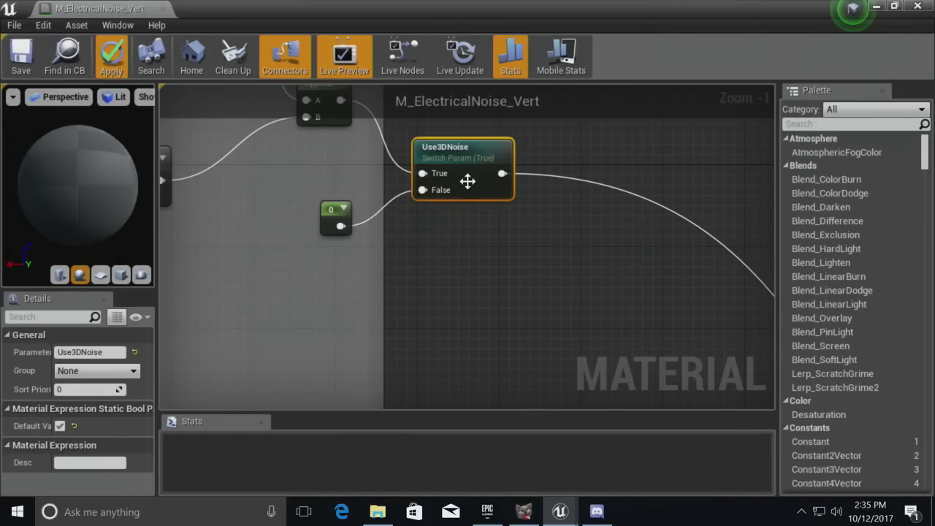
- Compare the shader stats with the Use3DNoise default off and on, then apply the material with it on
click(331, 214)
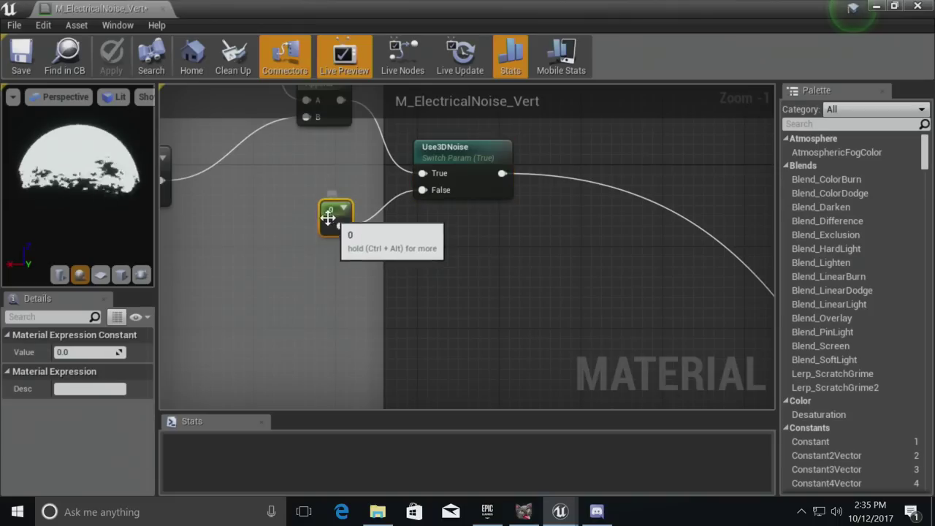
click(458, 179)
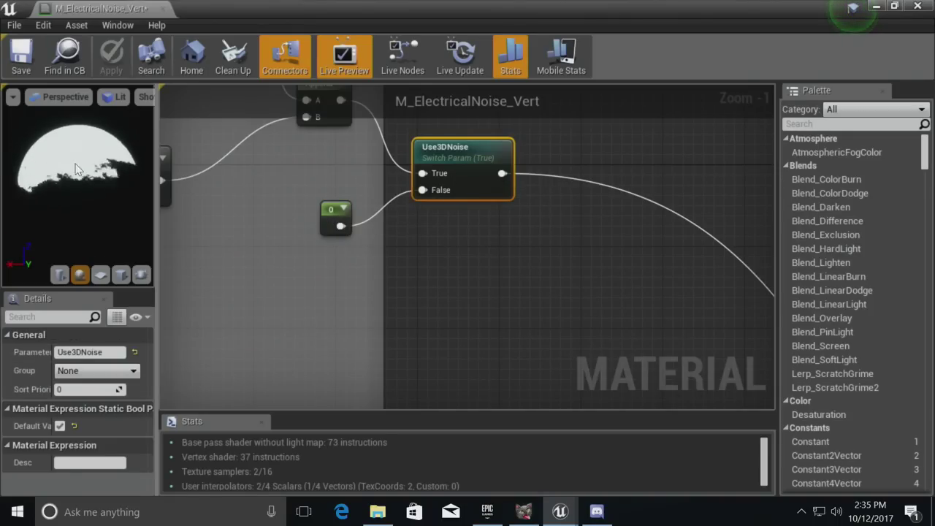
scroll(265, 328, down, 7)
right_drag(259, 339, 279, 112)
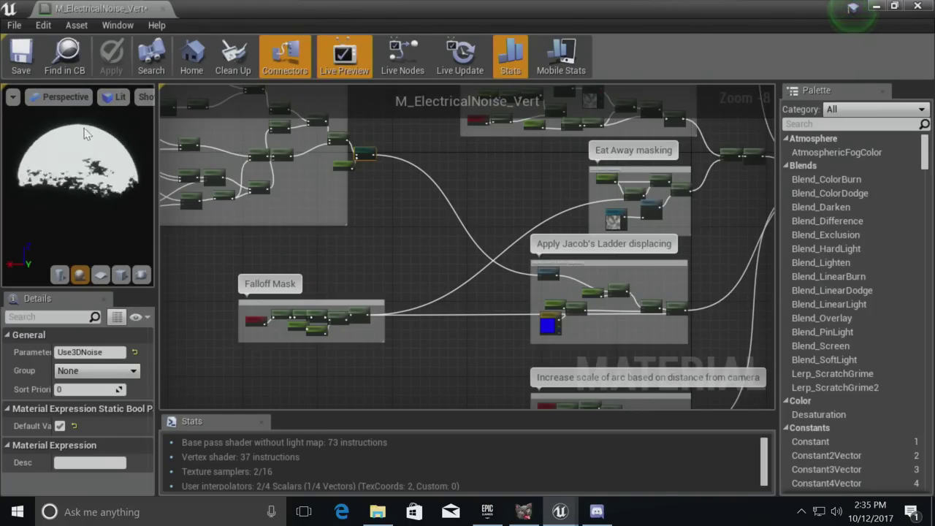
click(60, 426)
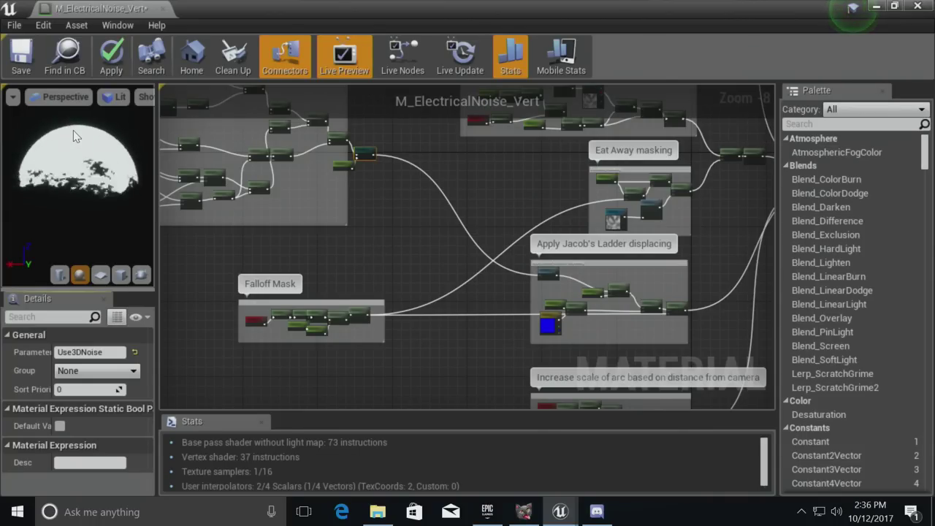
click(59, 425)
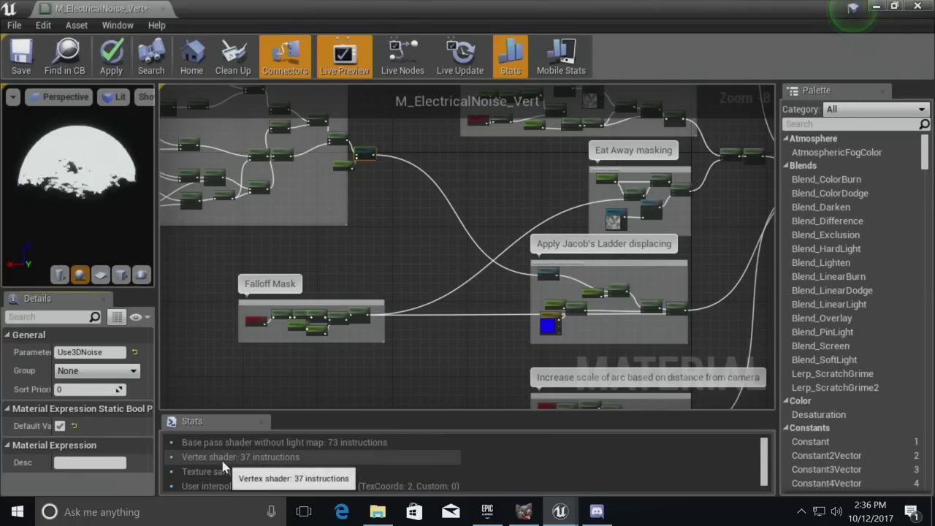
click(109, 71)
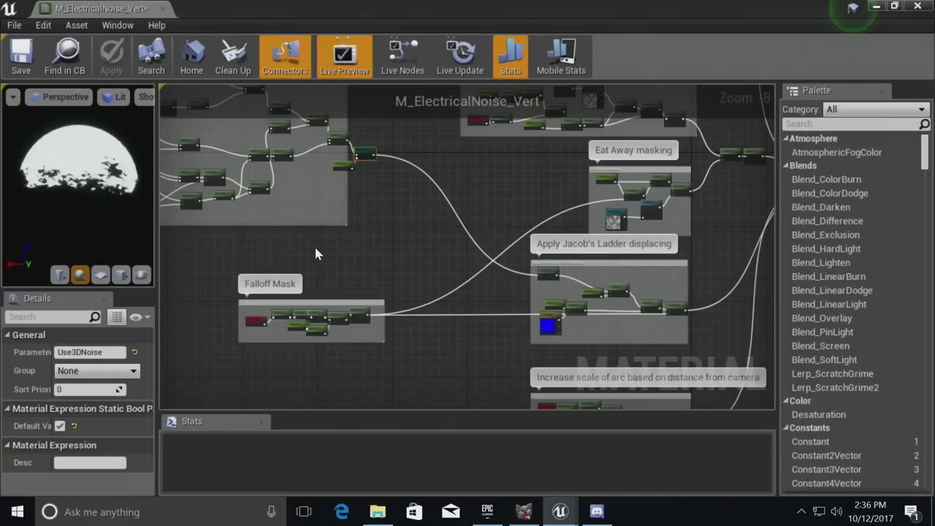
- Move the Use3DNoise switch node up and away from the edge of the 3D Noise group
click(356, 227)
scroll(344, 203, up, 5)
right_drag(346, 168, 386, 310)
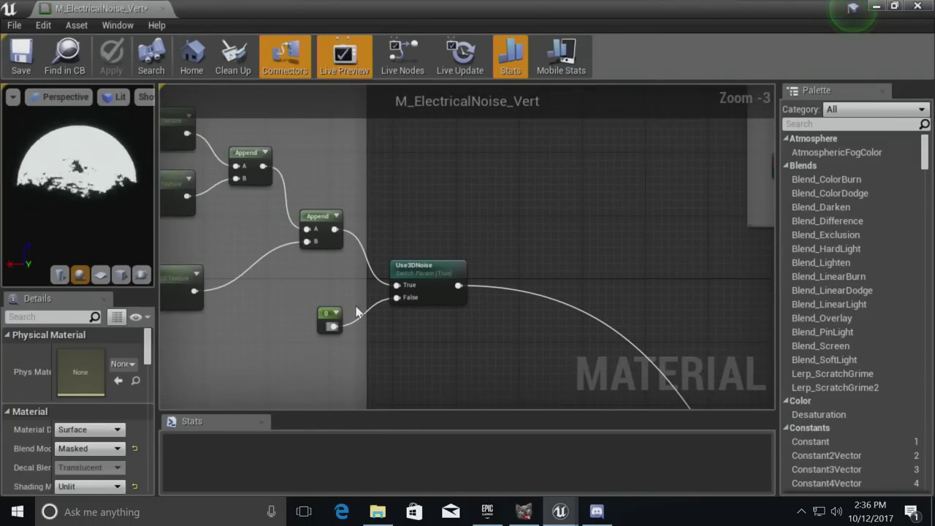
click(458, 253)
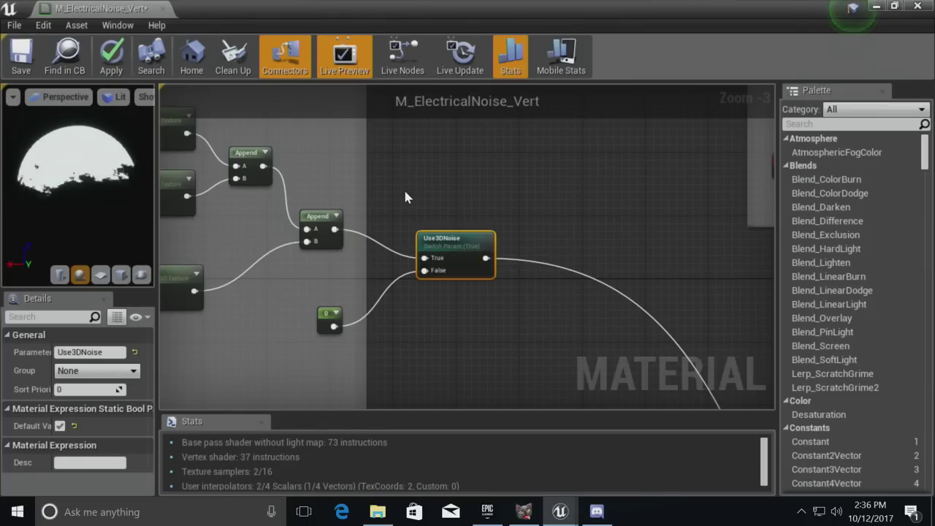
- Examine the node groups from Setup World Coordinates through 3D Noise to Jacob's Ladder displacing, ending at the Use3DNoise switch
right_drag(379, 253, 512, 295)
right_drag(273, 214, 400, 251)
scroll(401, 251, down, 5)
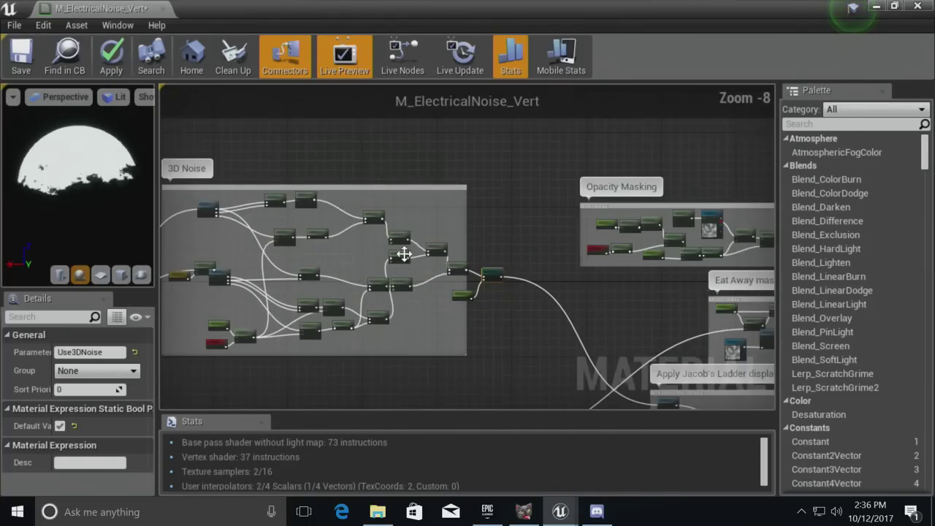
right_drag(276, 244, 562, 197)
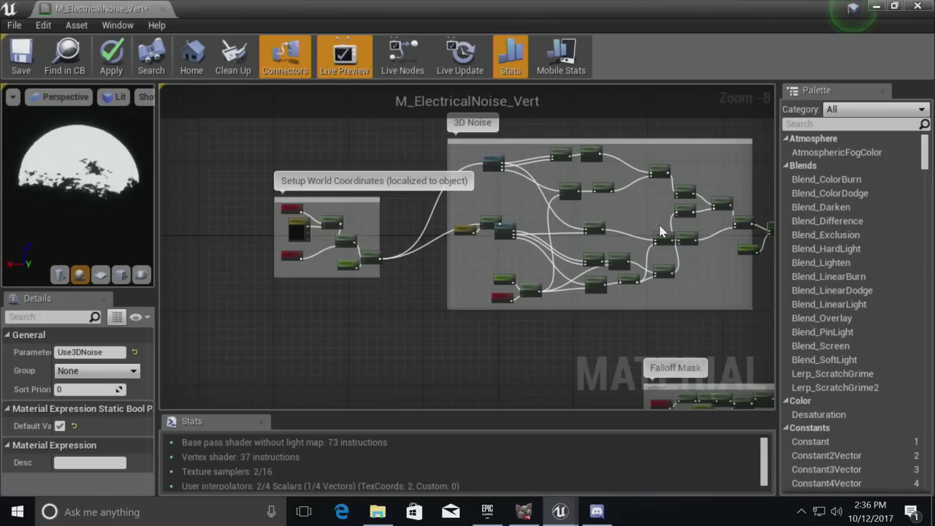
right_drag(661, 231, 511, 223)
right_drag(567, 271, 326, 250)
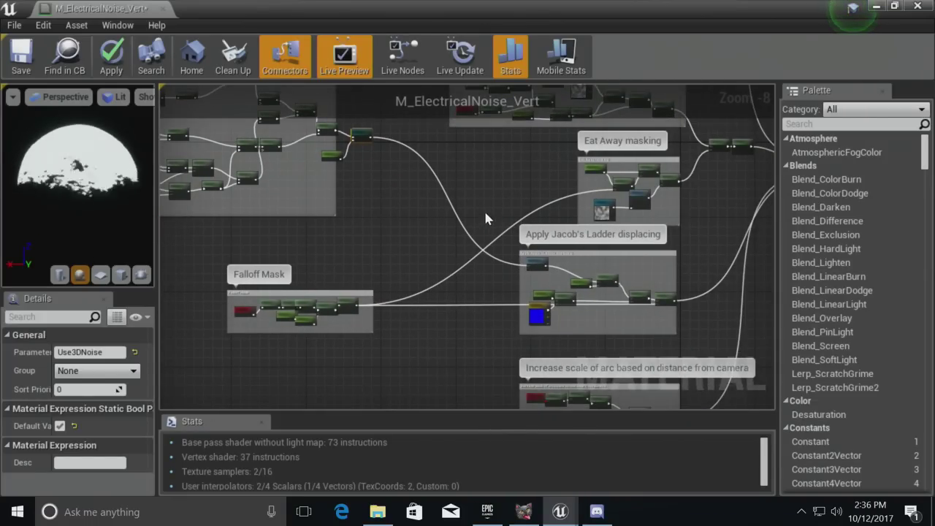
scroll(377, 179, up, 8)
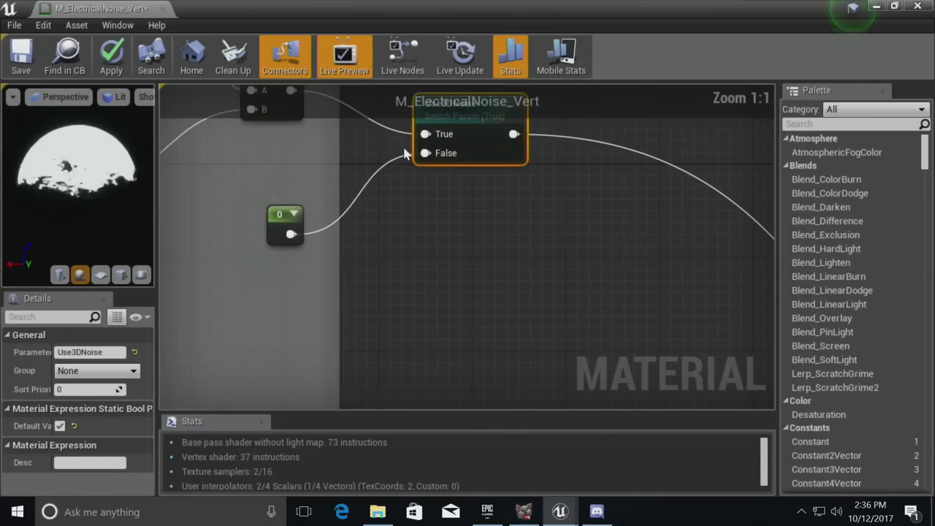
right_drag(488, 203, 467, 281)
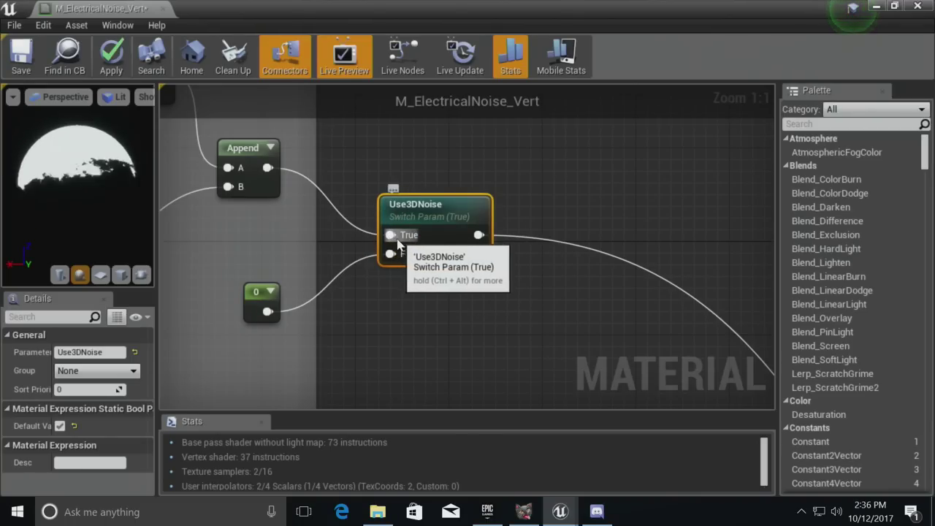
- Widen the material's details area and examine the available Shading Model and Material Domain options
click(369, 165)
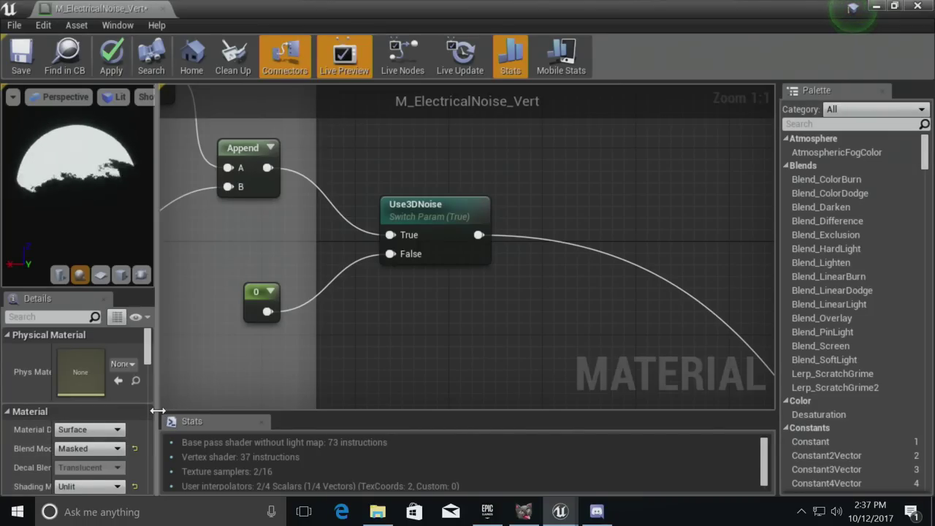
drag(163, 408, 219, 408)
right_drag(261, 392, 373, 247)
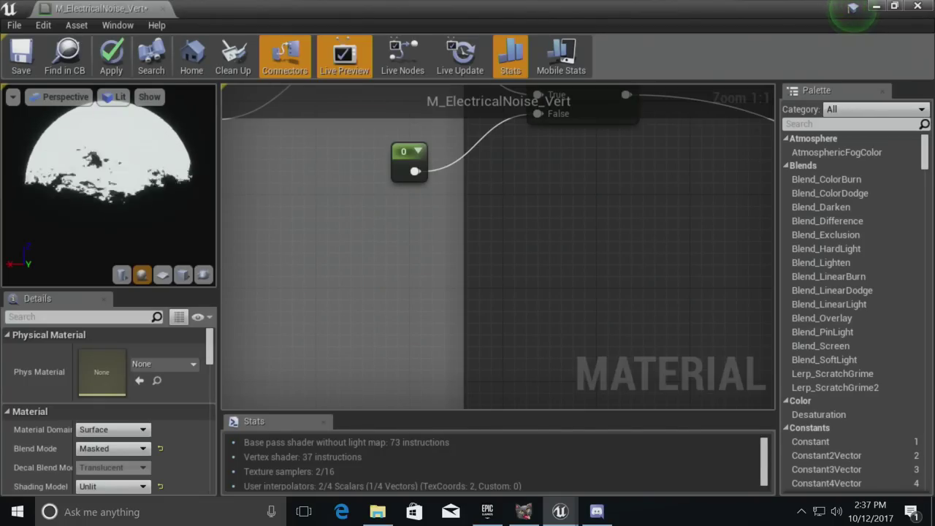
scroll(344, 314, down, 7)
scroll(146, 430, down, 2)
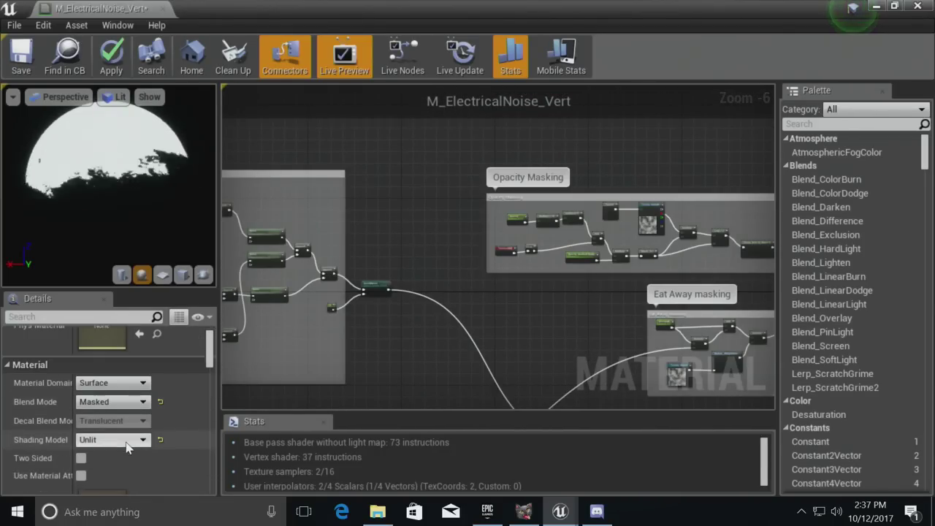
click(113, 415)
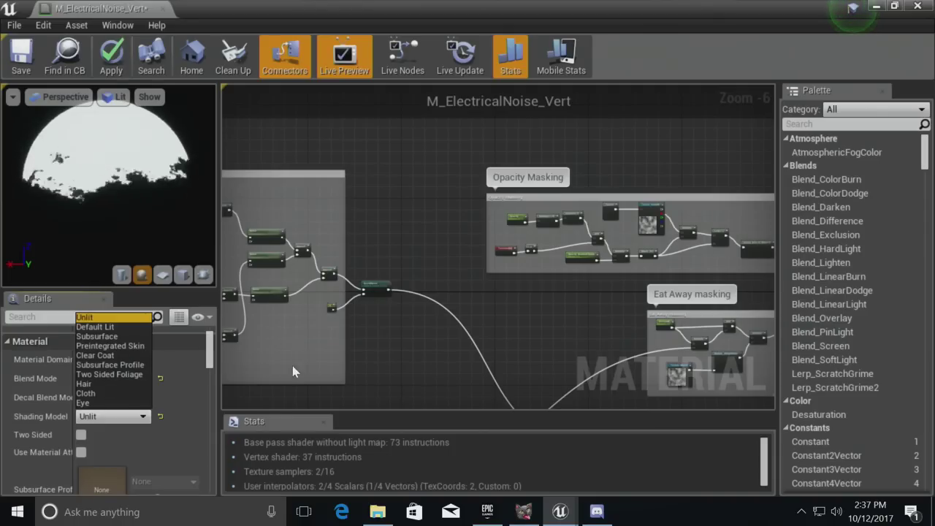
click(168, 371)
click(115, 360)
click(151, 370)
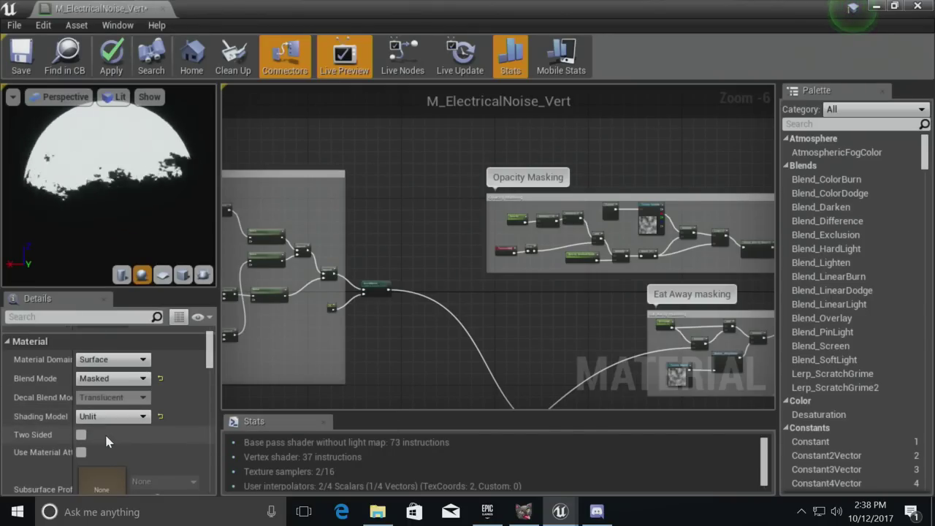
- Look through the material's Translucency settings, then close the M_ElectricalNoise_Vert editor and discard its unapplied changes
scroll(105, 434, down, 4)
scroll(108, 442, down, 2)
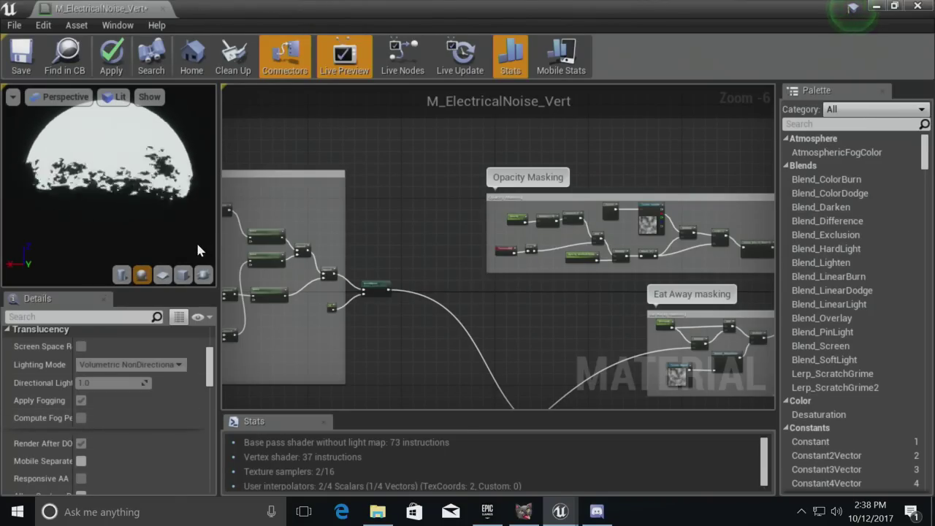
drag(340, 9, 348, 188)
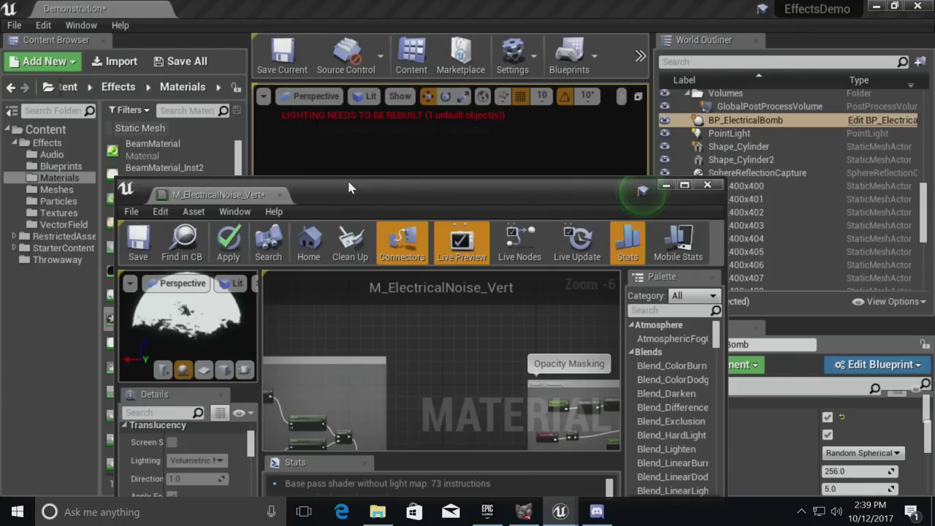
drag(455, 192, 592, 181)
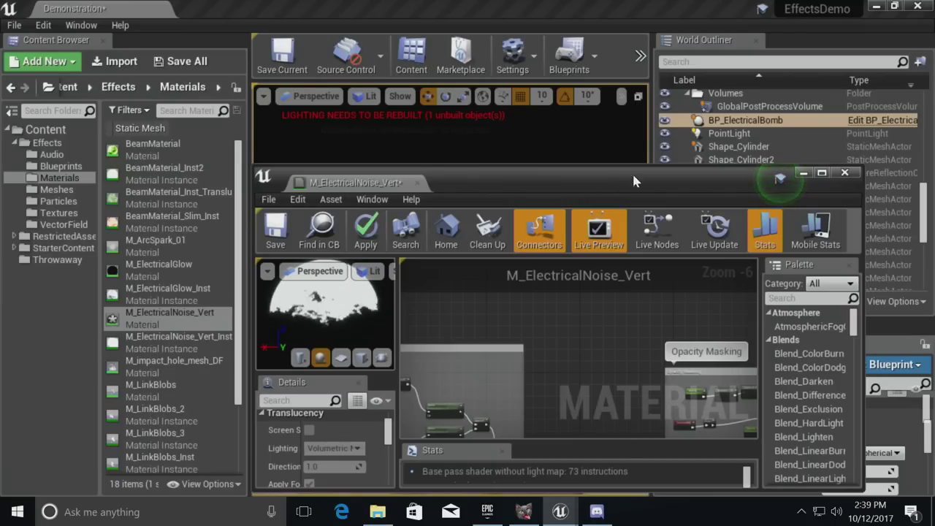
click(844, 172)
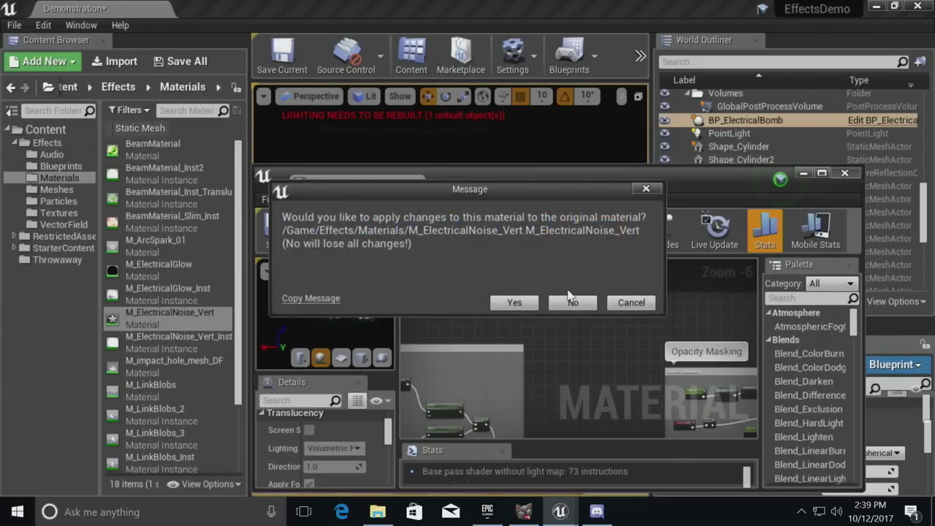
click(573, 303)
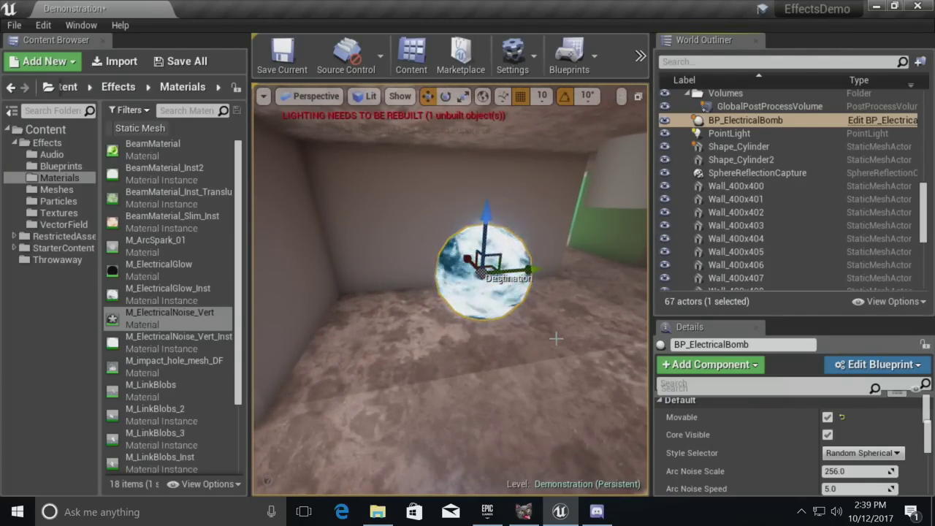
- Scale BP_ElectricalBomb uniformly up to 2.75 in the level
key(r)
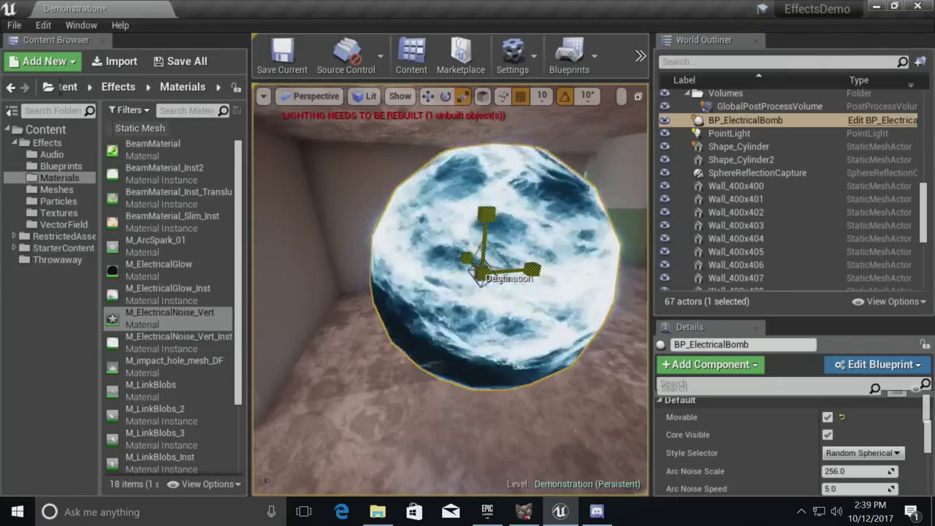
right_drag(372, 250, 394, 252)
key(w)
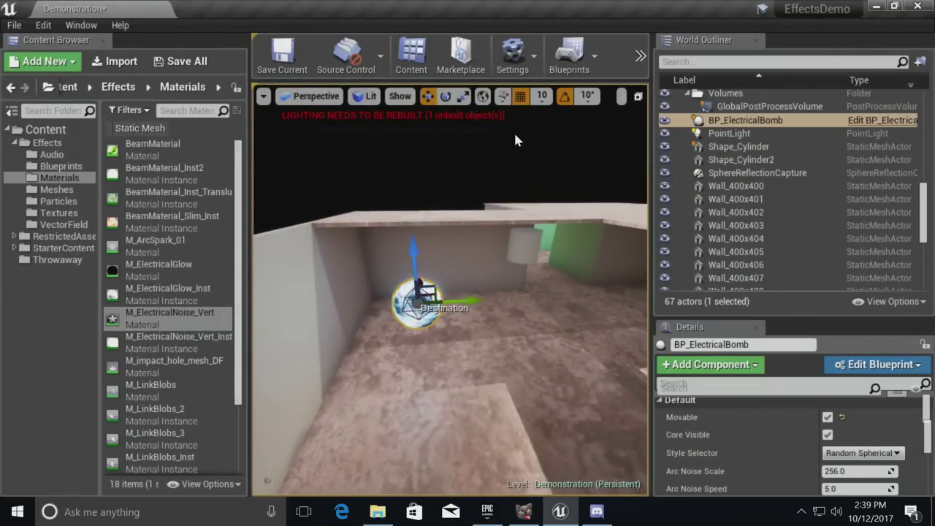
- Simulate the level and view the enlarged electrical bomb and its arcs from around the room
key(alt+p)
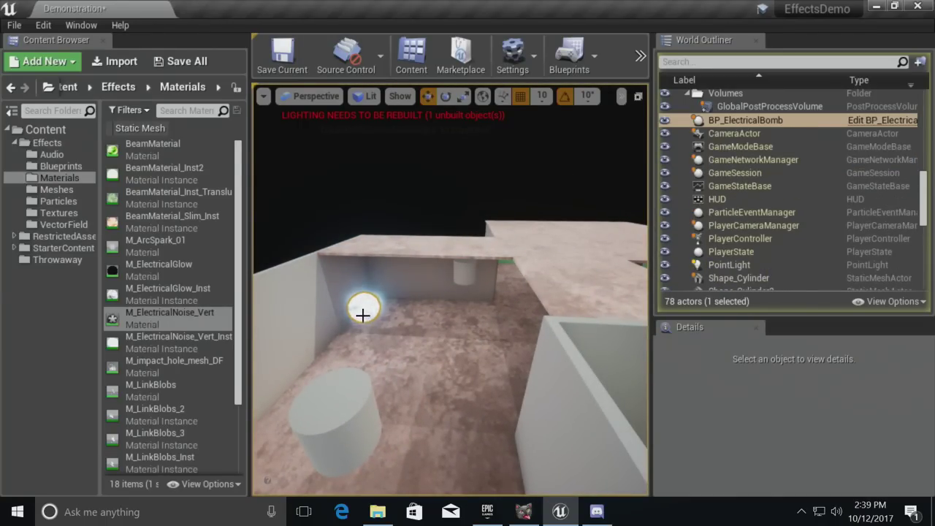
right_drag(363, 278, 322, 303)
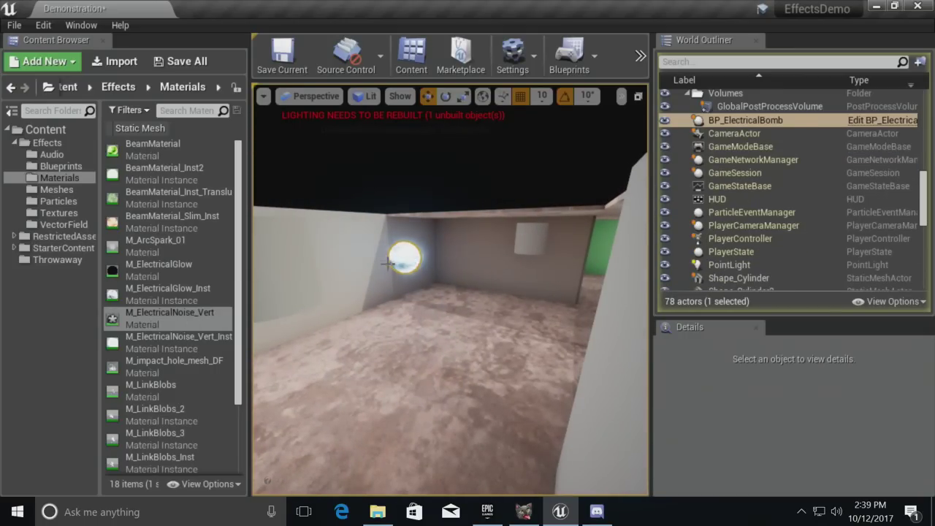
mouse_move(438, 292)
right_down()
mouse_move(489, 292)
mouse_move(453, 289)
mouse_move(482, 292)
mouse_move(467, 307)
mouse_move(424, 299)
right_up()
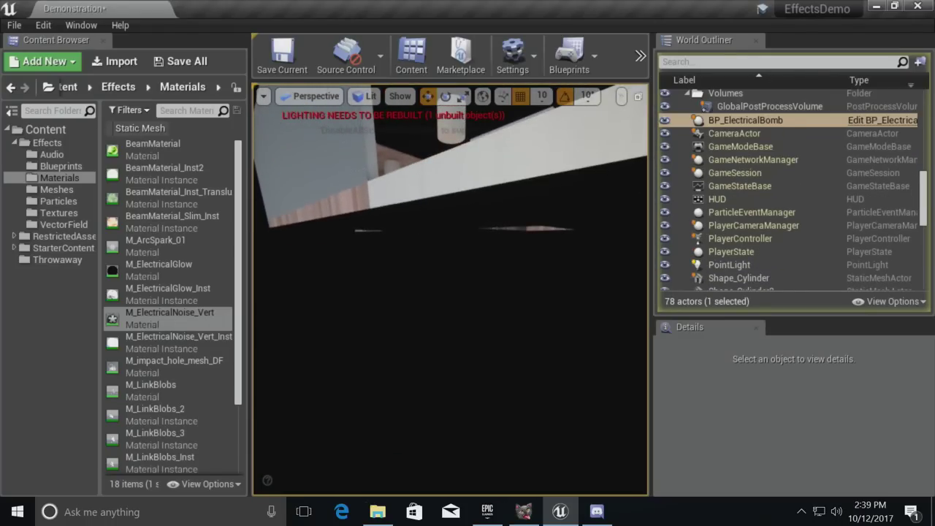
right_drag(428, 230, 397, 244)
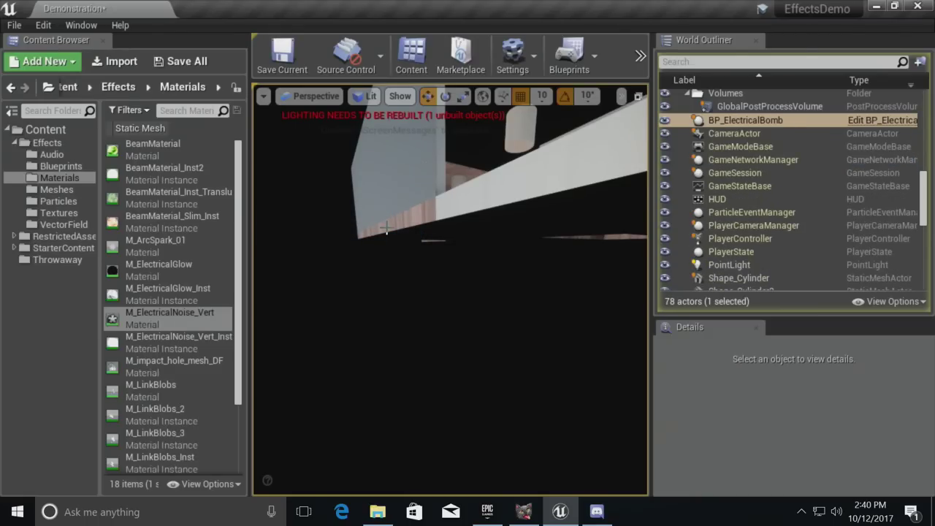
right_drag(386, 228, 627, 367)
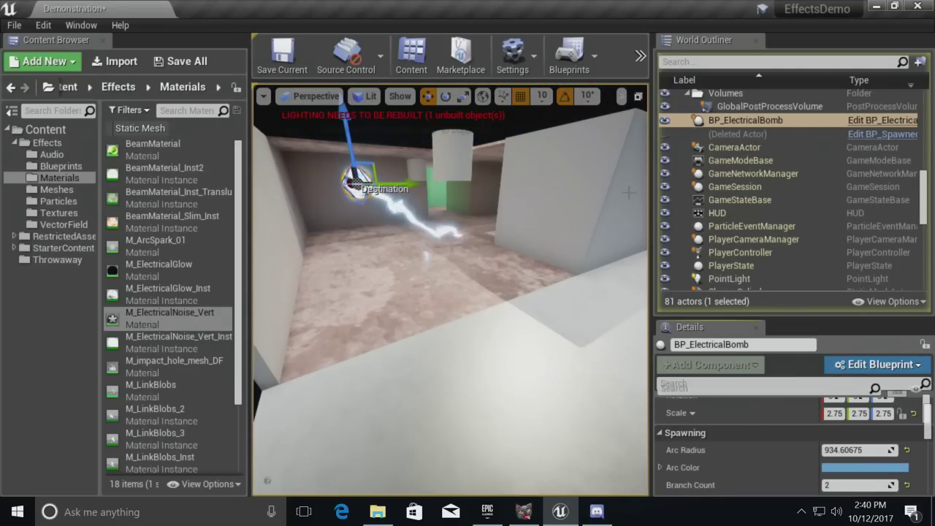
- Set BP_ElectricalBomb's scale to 1.0 on all three axes in the running simulation and view its arcs closer
click(537, 195)
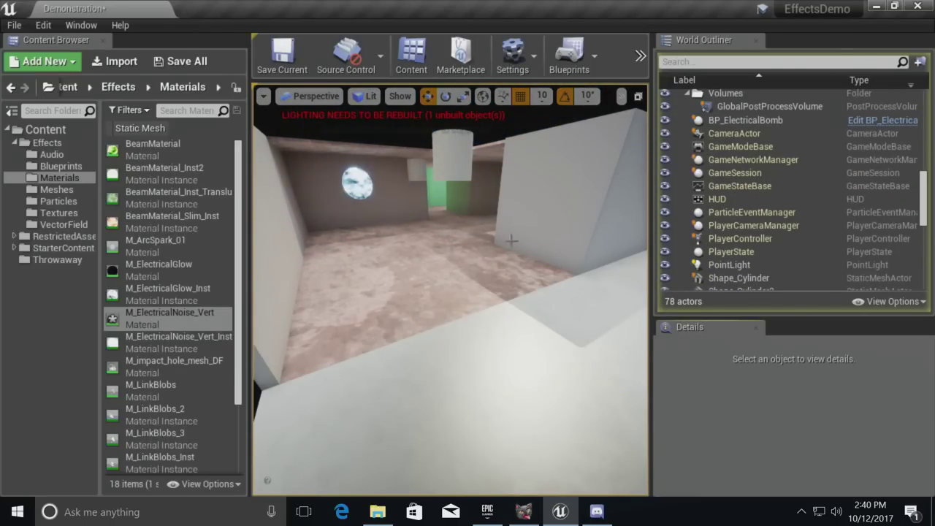
click(374, 196)
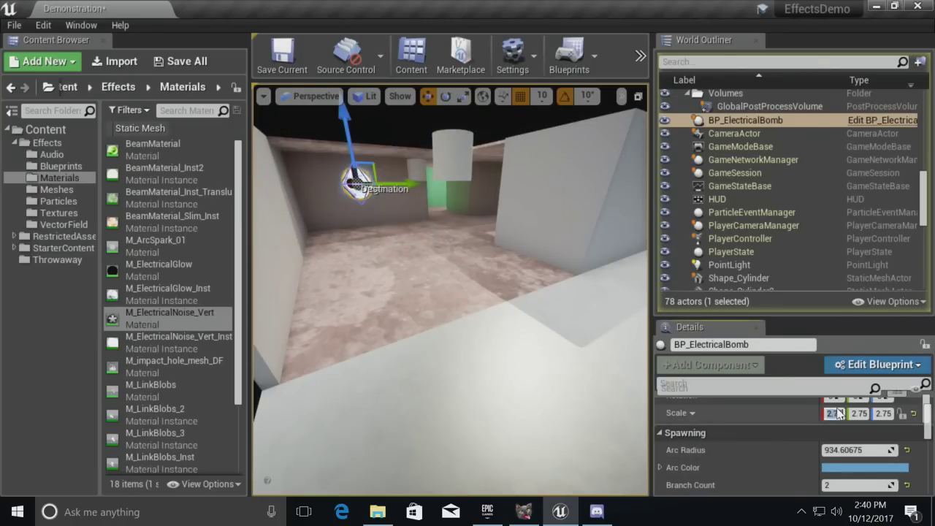
text(1.0)
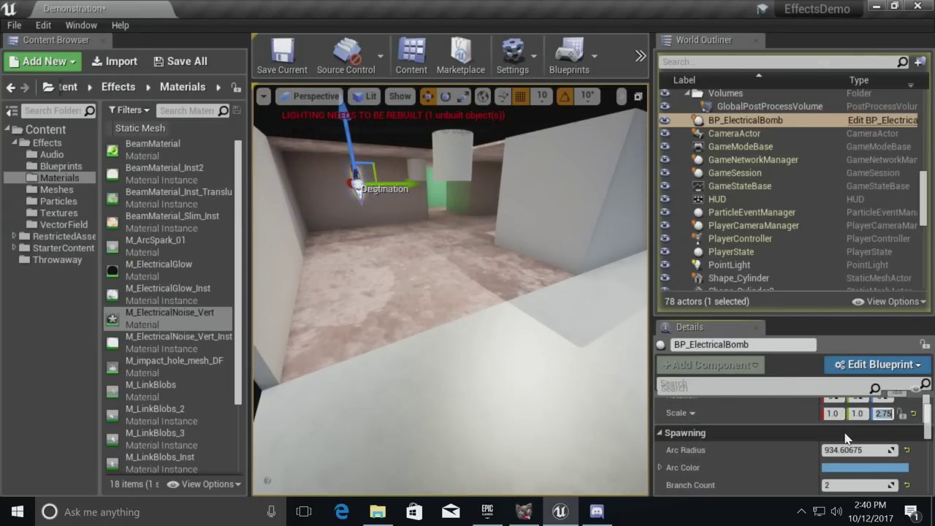
drag(405, 148, 399, 109)
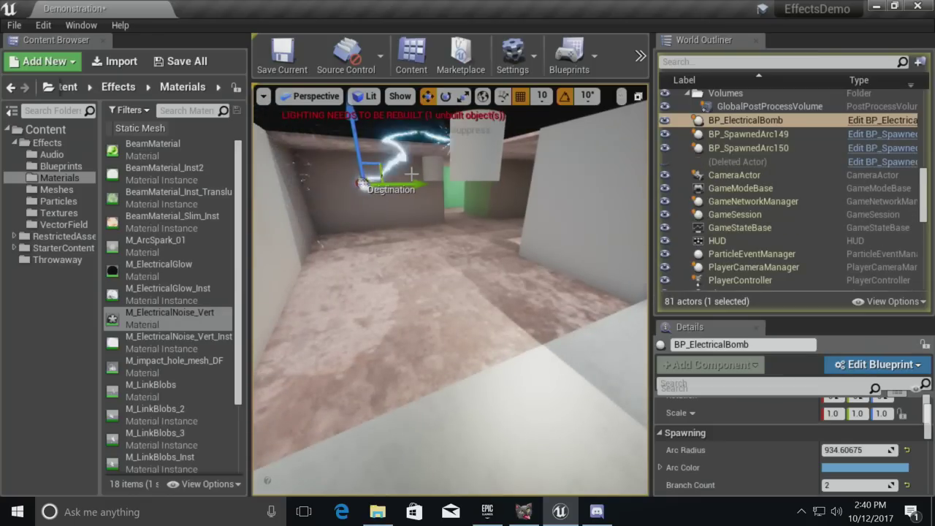
drag(419, 190, 523, 261)
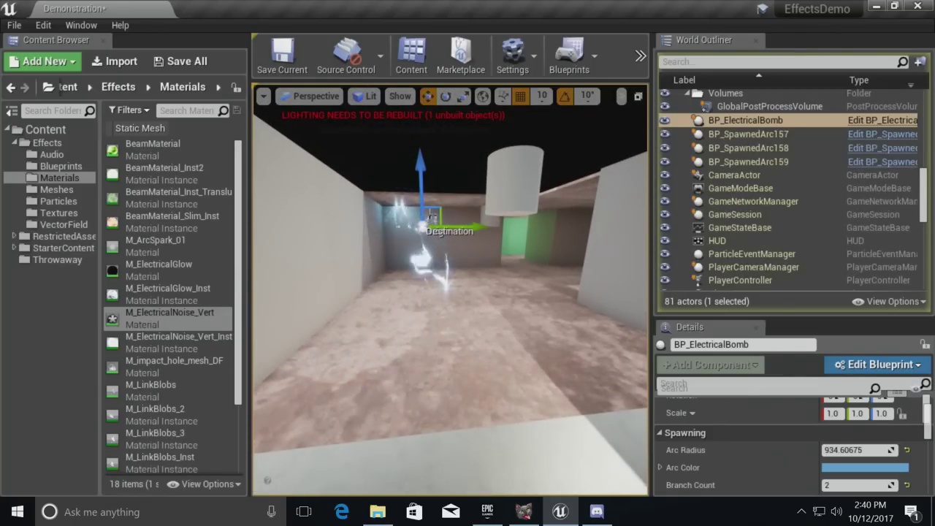
- Try red, teal and yellow Arc Colors on the simulated bomb, then set a darker, slightly less saturated blue
click(865, 467)
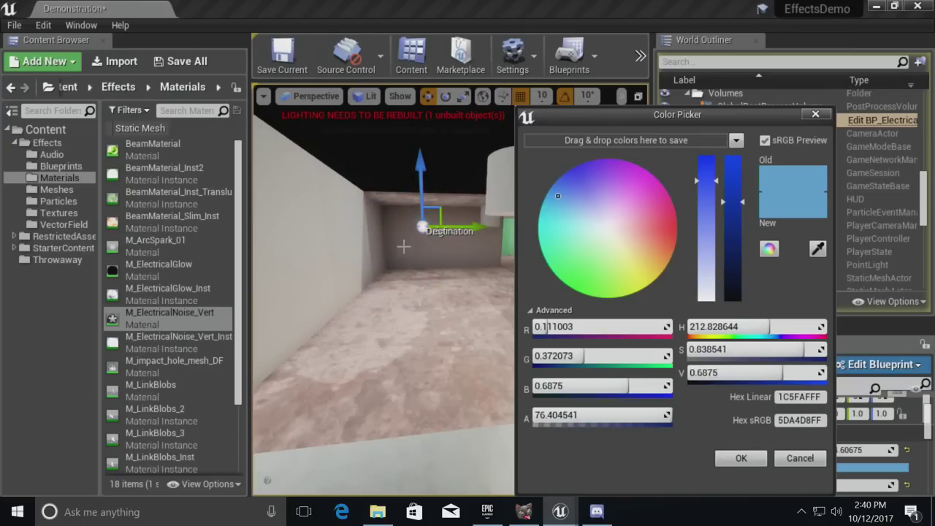
click(677, 219)
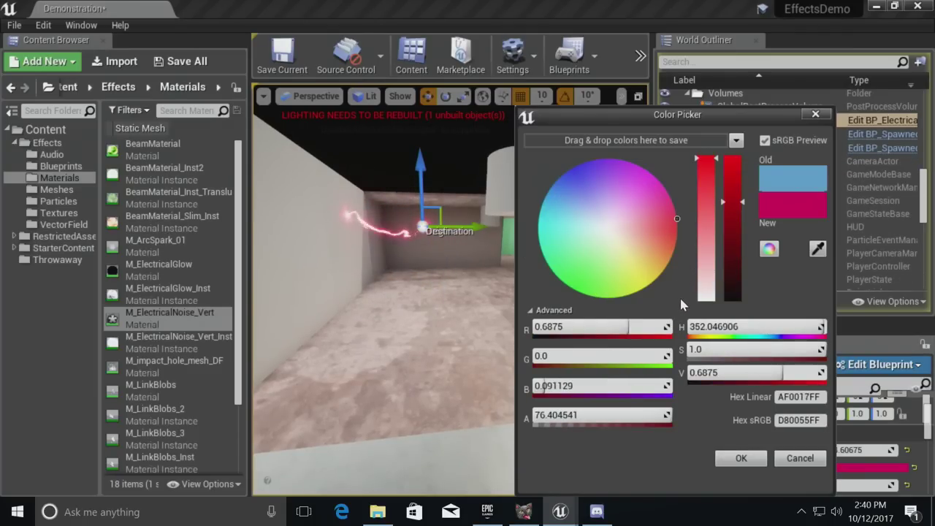
click(539, 237)
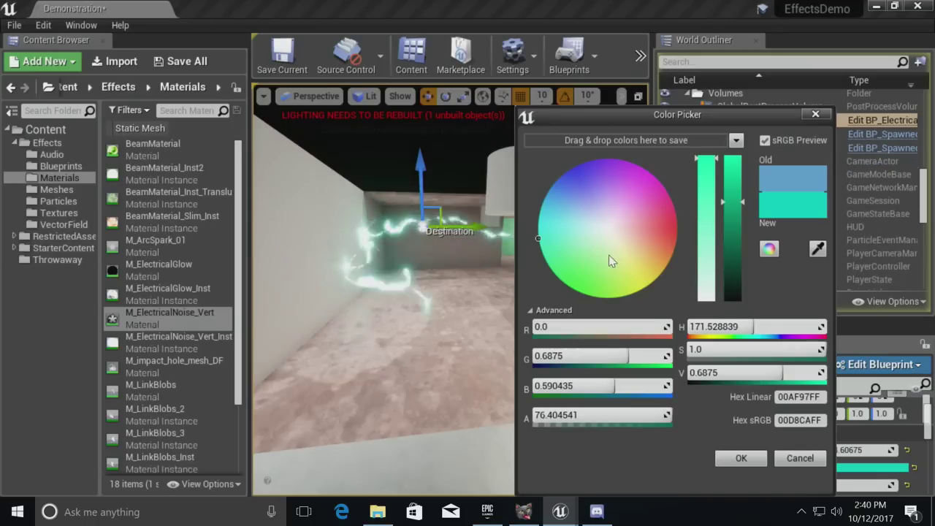
click(609, 212)
click(642, 286)
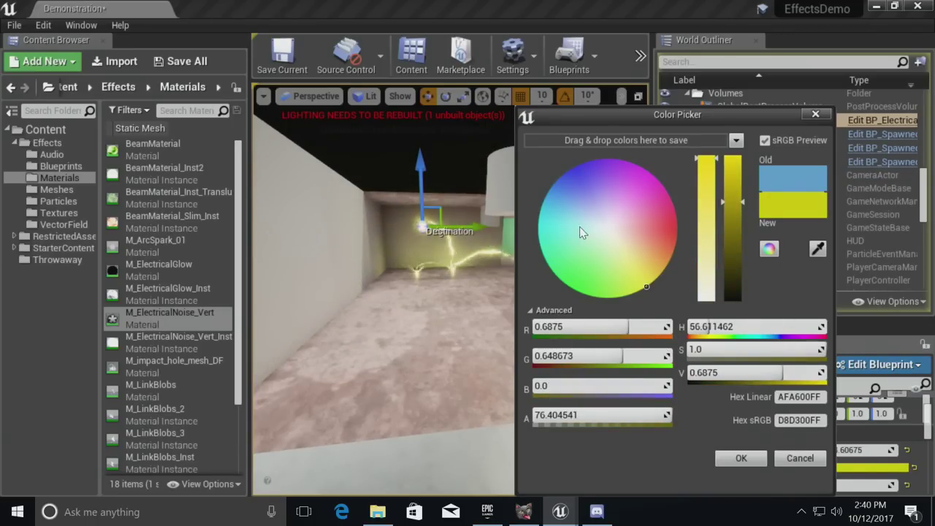
click(563, 173)
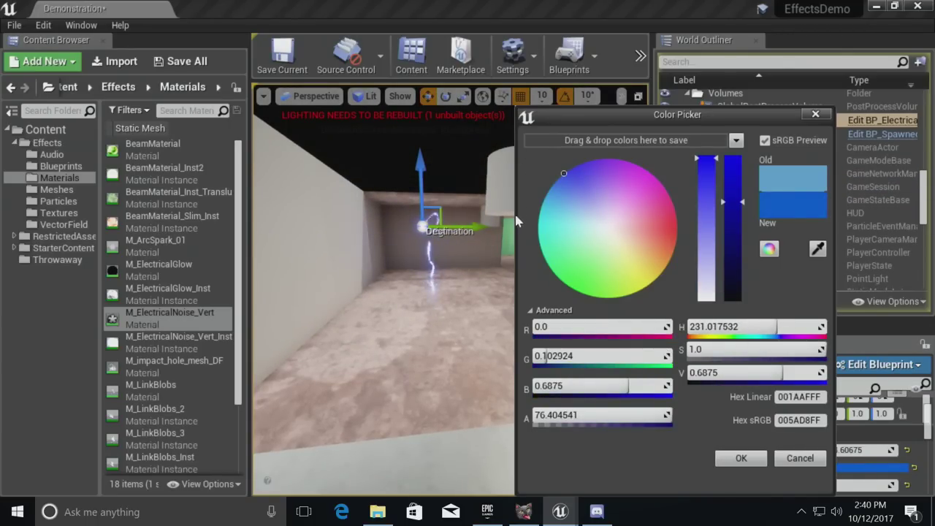
drag(733, 200, 732, 253)
drag(706, 156, 704, 185)
click(741, 458)
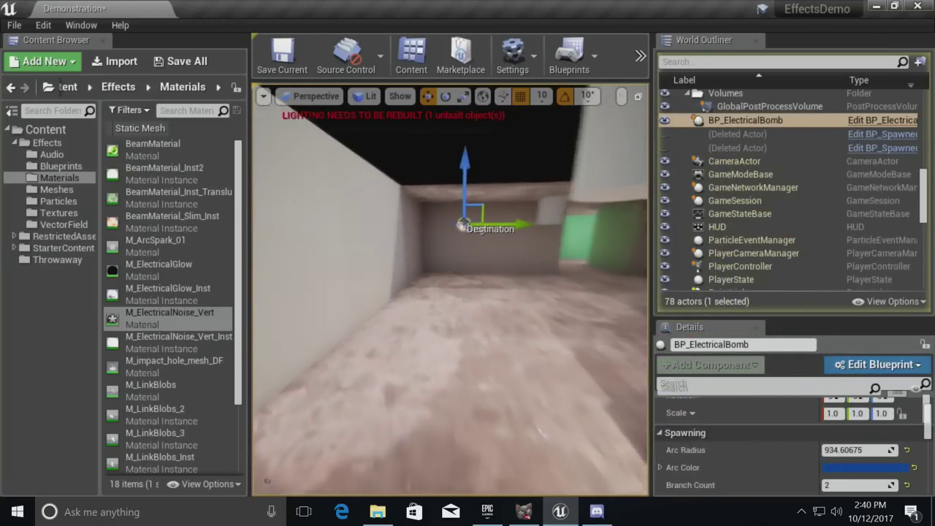
- Hide the editor gizmos in the simulation and set the bomb's Arc Noise Scale to 512
right_drag(577, 367, 524, 349)
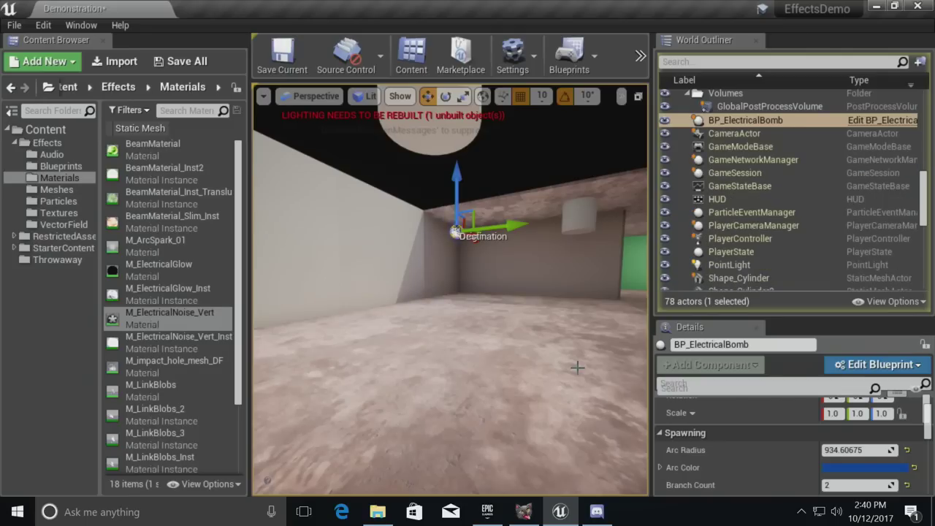
key(g)
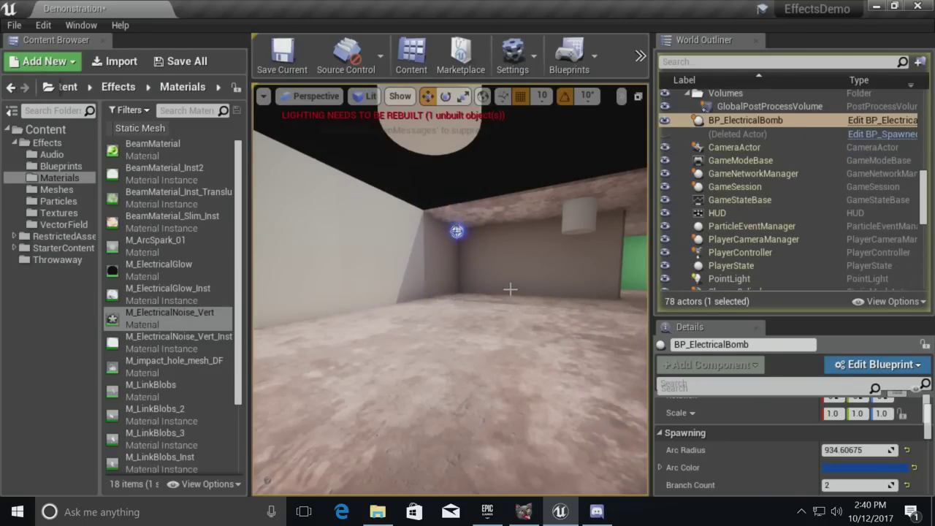
scroll(740, 435, up, 2)
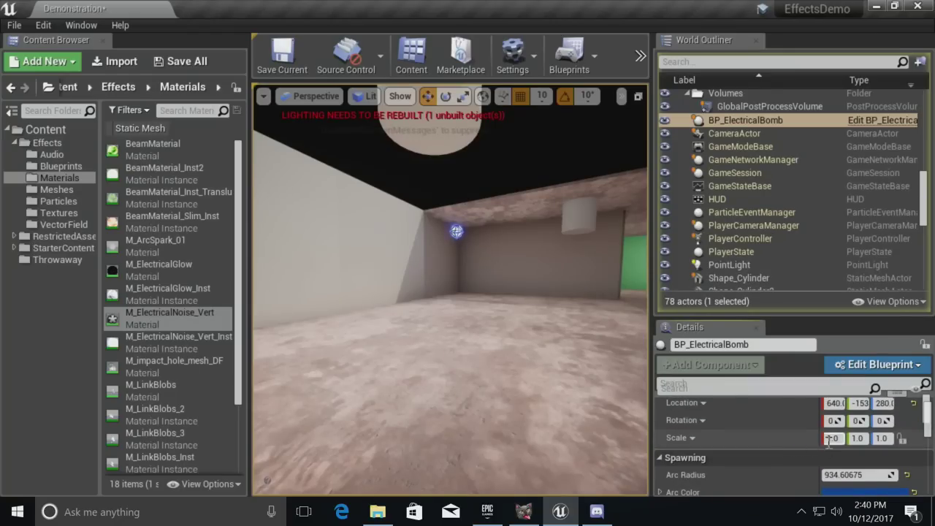
scroll(752, 460, down, 4)
scroll(765, 458, down, 3)
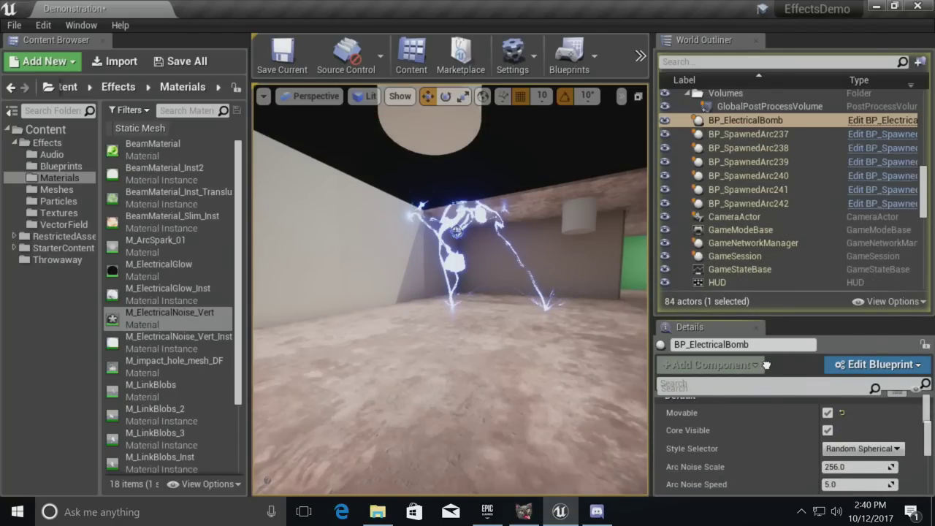
click(854, 467)
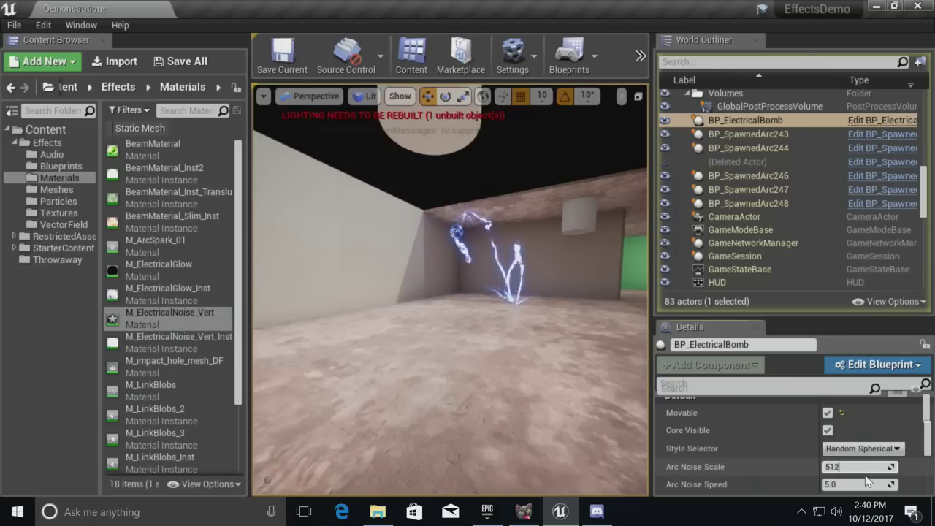
text(512)
key(Return)
- Watch the bomb's arcs from farther back in the room and stop the simulation
mouse_move(619, 336)
right_down()
mouse_move(665, 337)
mouse_move(619, 337)
right_up()
key(s)
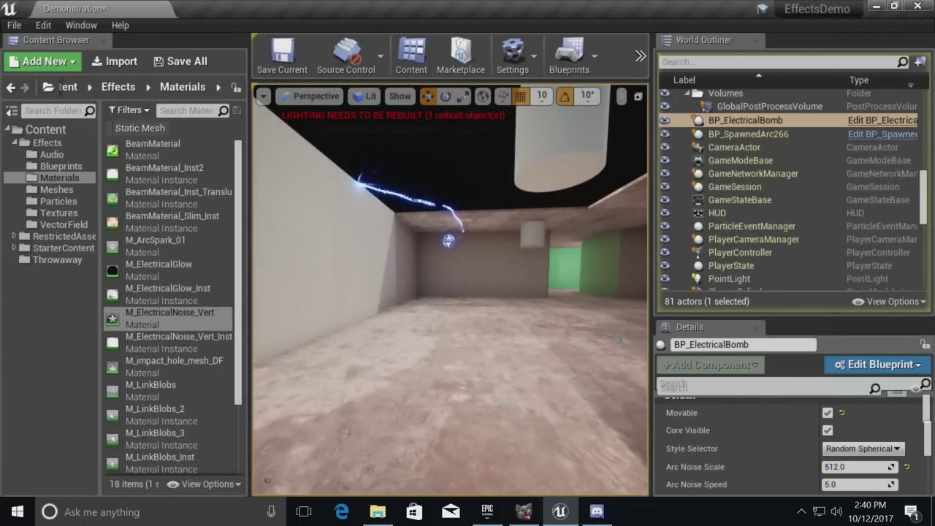
drag(521, 195, 527, 234)
key(Escape)
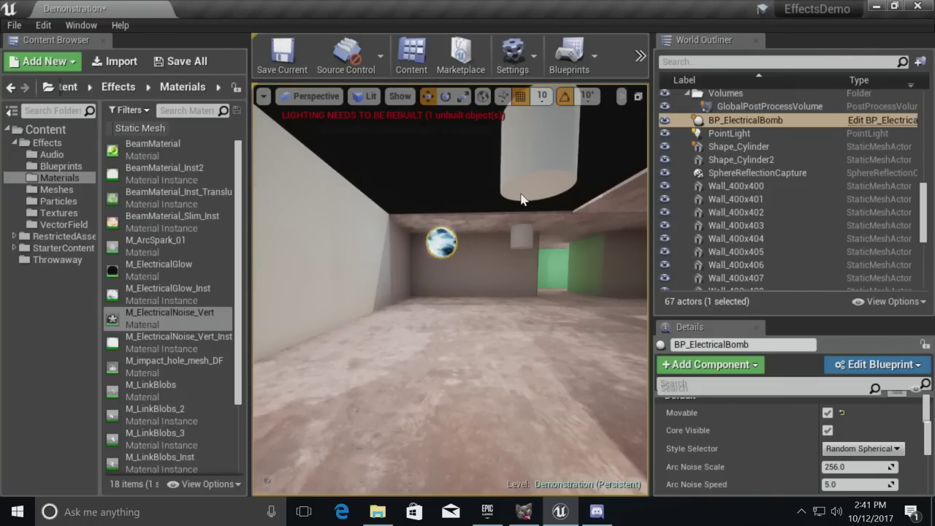
right_drag(435, 177, 408, 255)
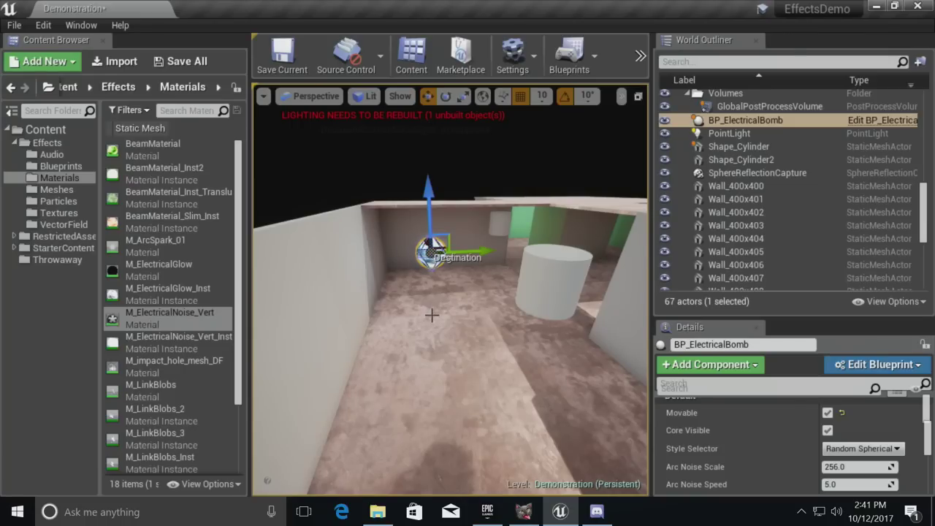
right_drag(429, 324, 450, 326)
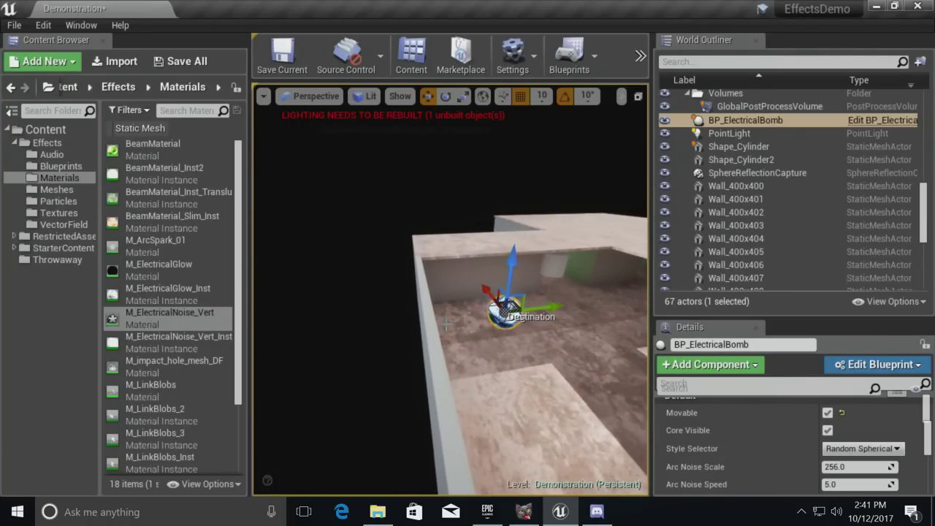
right_drag(445, 325, 467, 409)
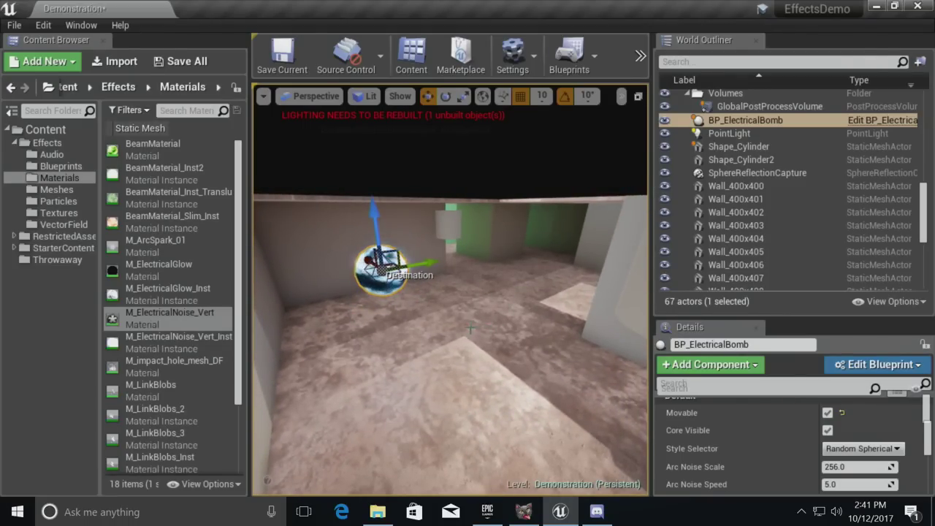
mouse_move(485, 338)
right_down()
mouse_move(511, 336)
mouse_move(488, 333)
mouse_move(496, 336)
right_up()
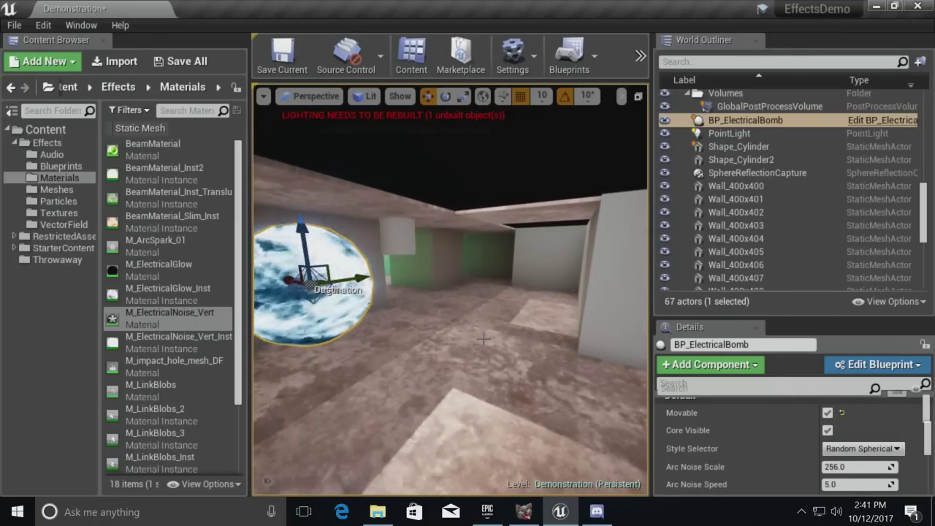
right_drag(485, 335, 452, 336)
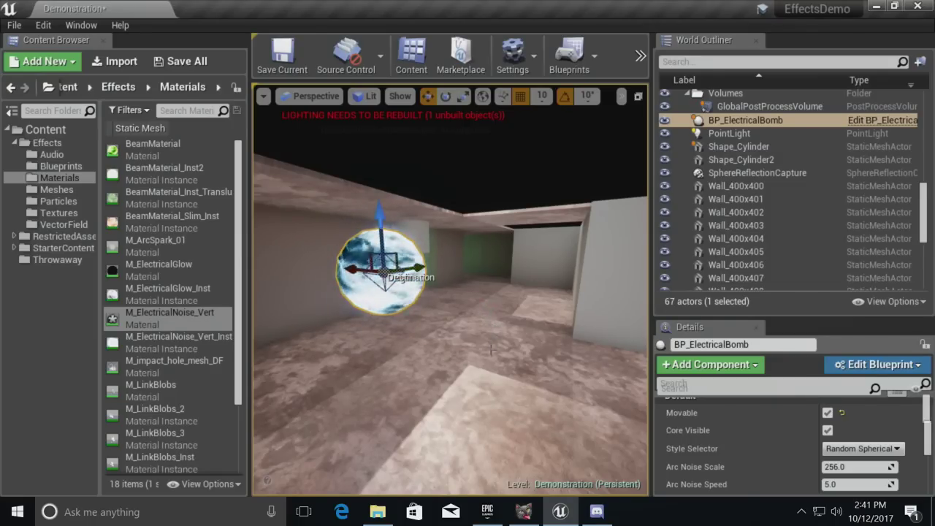
drag(544, 323, 515, 362)
right_drag(505, 289, 458, 293)
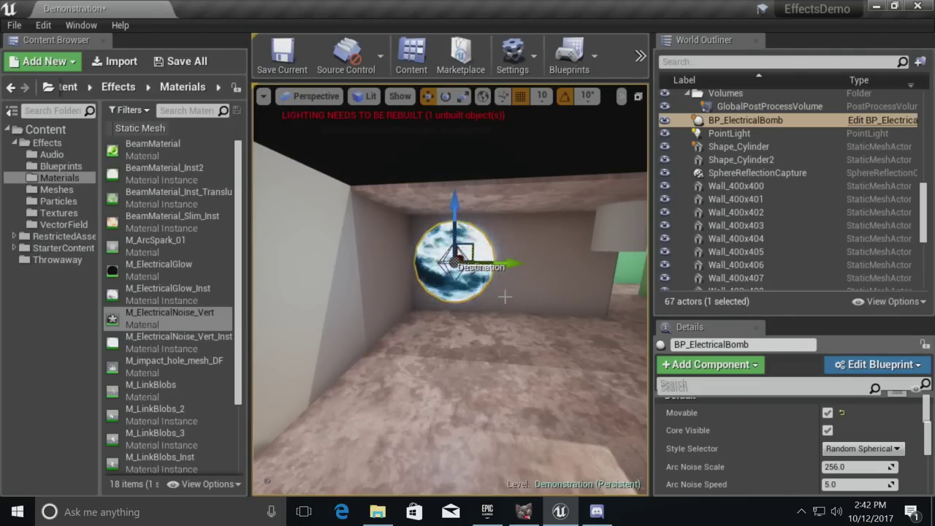
key(s)
right_drag(563, 259, 569, 247)
key(w)
key(s)
key(w)
right_drag(577, 315, 577, 315)
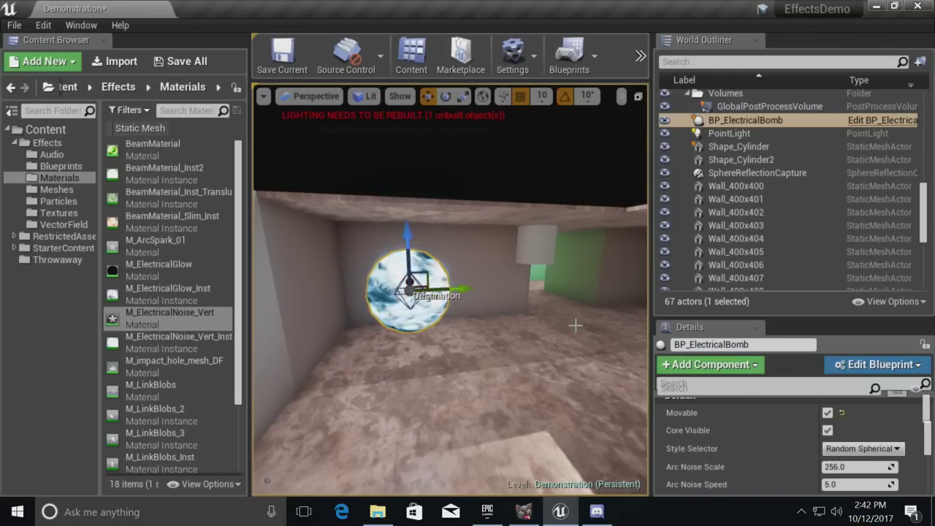
drag(529, 338, 527, 378)
mouse_move(518, 337)
mouse_down()
mouse_move(511, 335)
mouse_move(530, 321)
mouse_move(513, 343)
mouse_up()
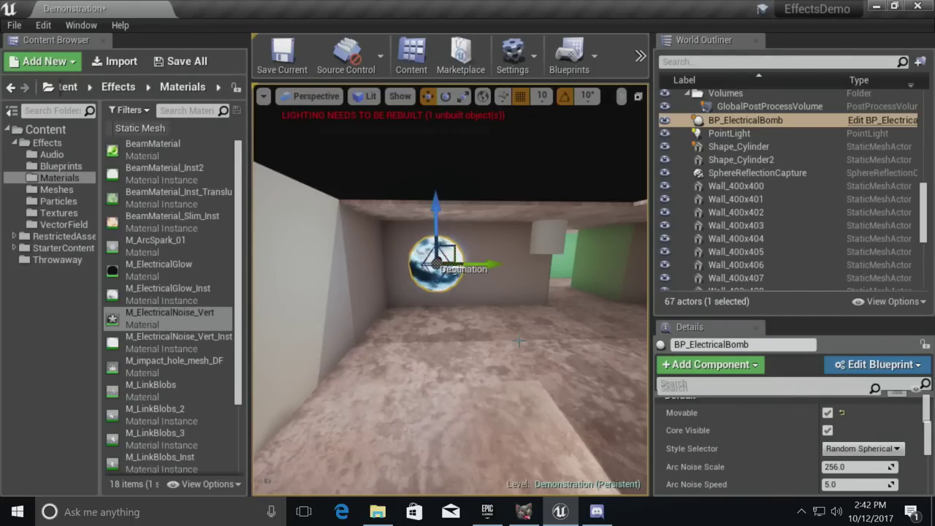
drag(539, 368, 543, 386)
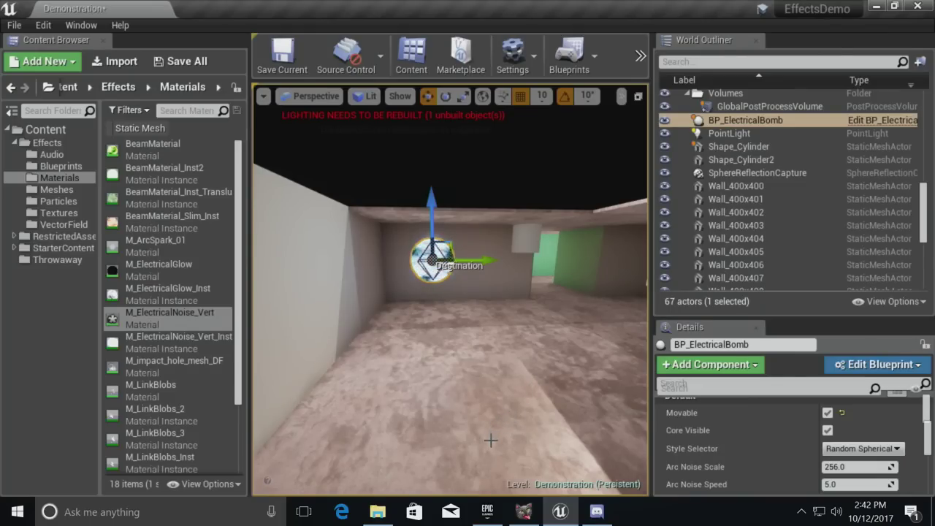
mouse_move(463, 416)
right_down()
mouse_move(447, 432)
mouse_move(470, 402)
mouse_move(463, 416)
right_up()
key(w)
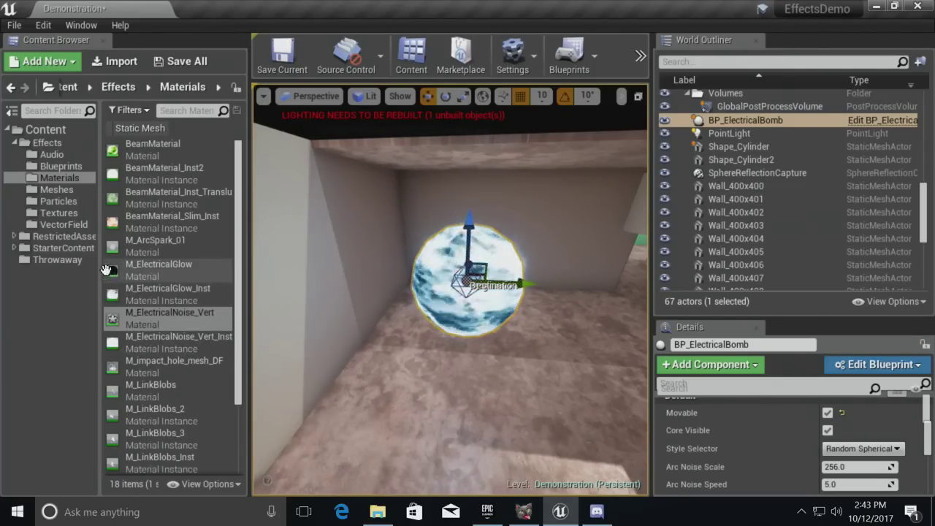
- Place a Shape_Sphere static mesh from StarterContent in the room near the electrical bomb, filtering the content to static meshes
click(63, 247)
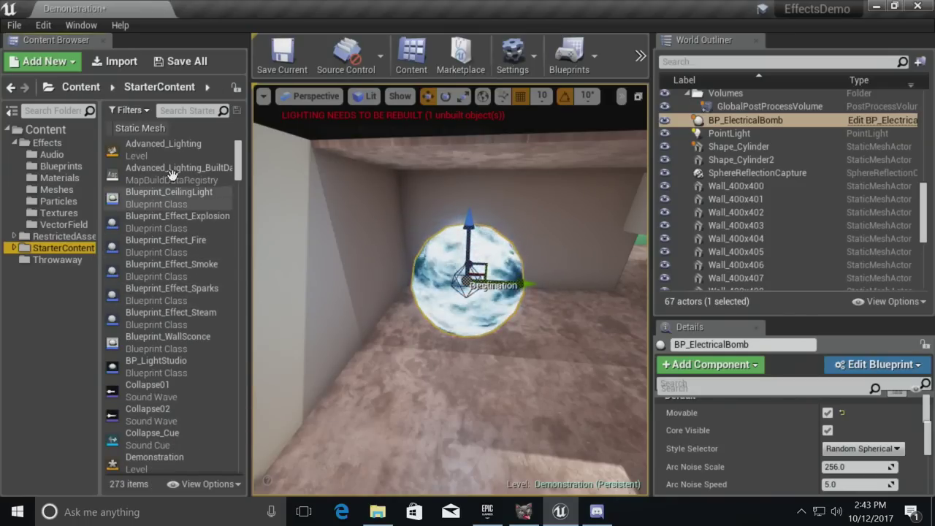
click(139, 128)
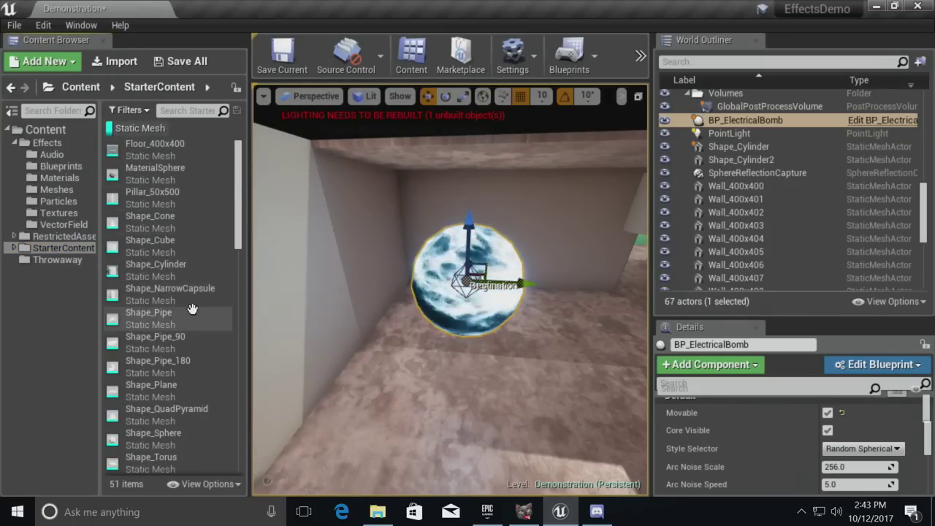
mouse_move(398, 382)
mouse_down()
mouse_move(403, 412)
mouse_move(398, 382)
mouse_up()
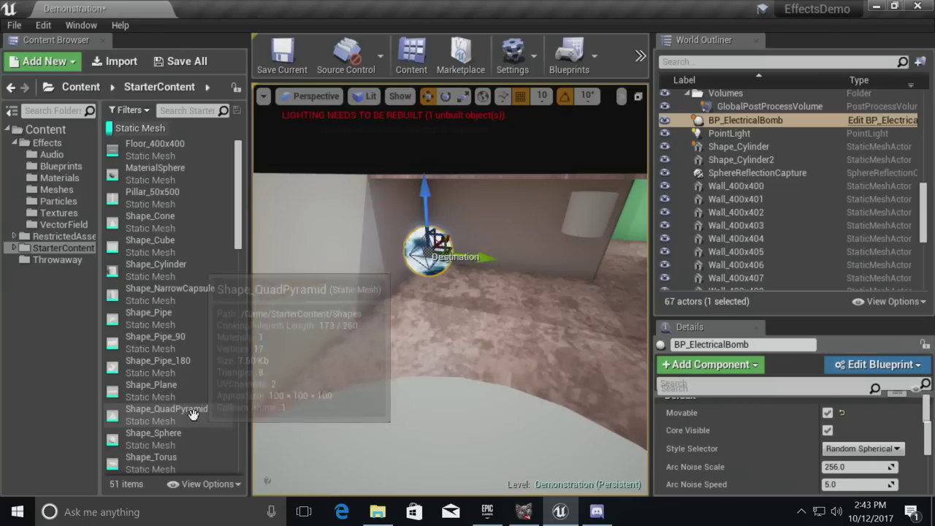
drag(188, 440, 557, 232)
- Enable CPU access on the Shape_Sphere mesh asset and close its mesh editor
double_click(557, 231)
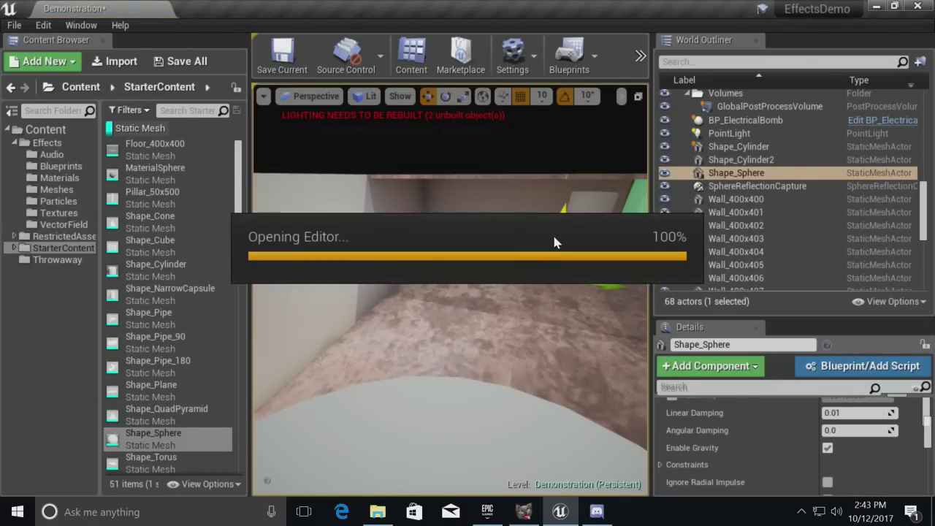
click(733, 284)
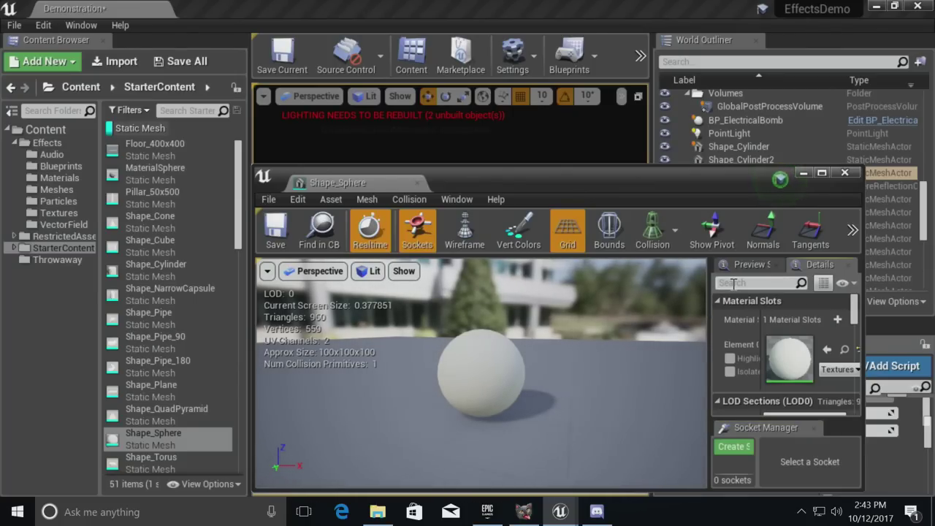
text(cpu)
click(769, 325)
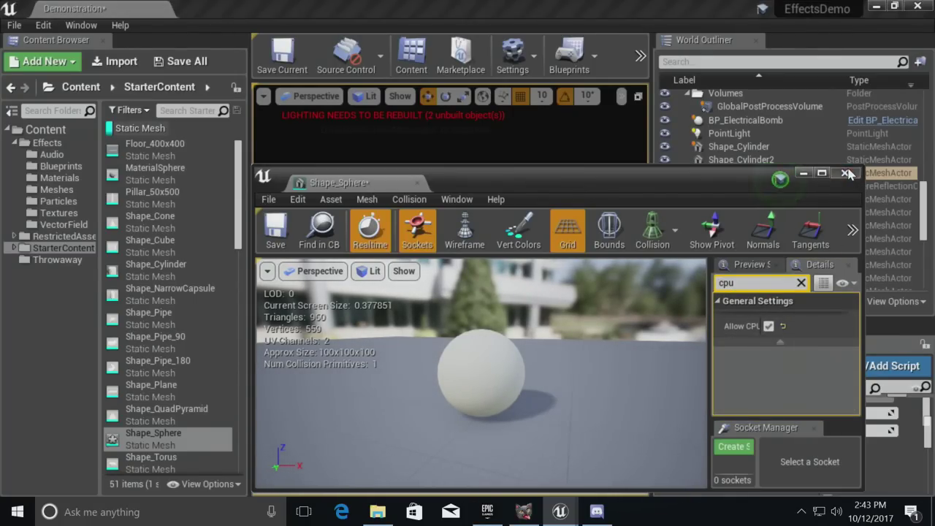
click(844, 172)
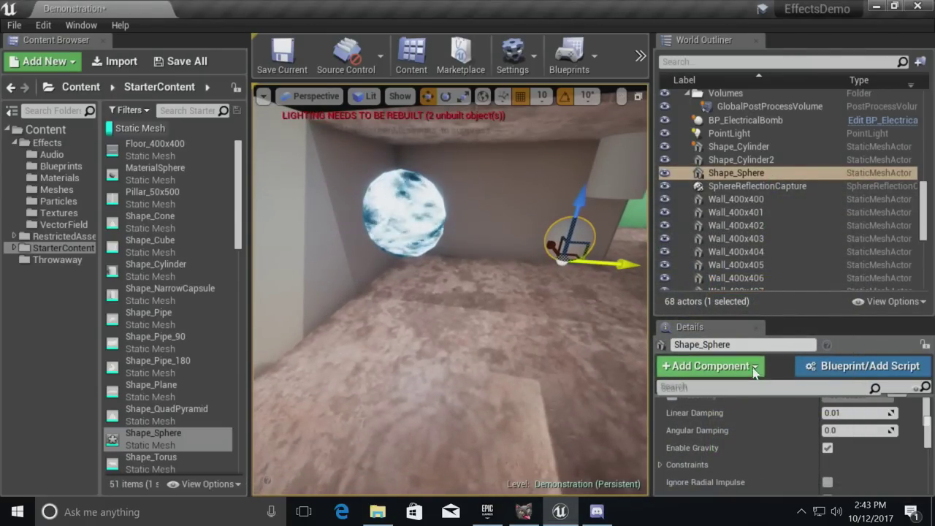
- Set BP_ElectricalBomb's Style Selector to Point to Point, enlarging the room for its details
click(404, 213)
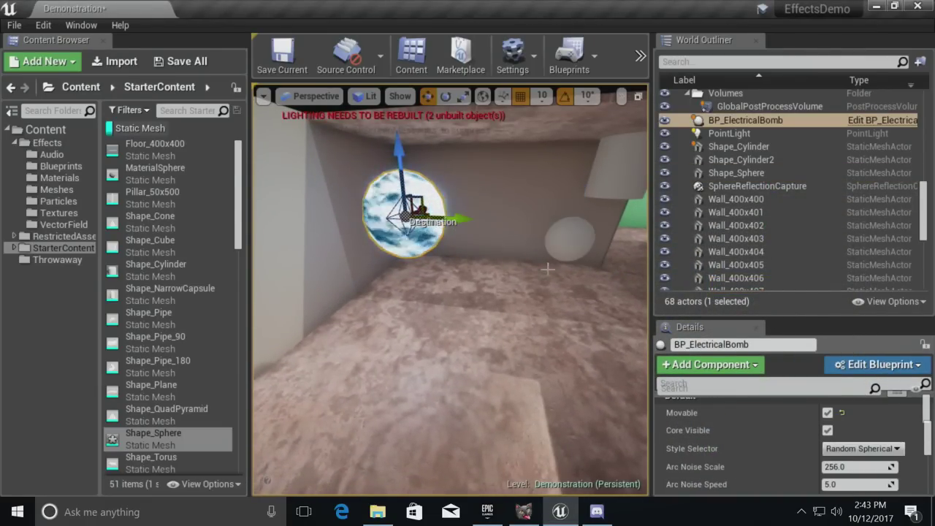
drag(730, 315, 730, 222)
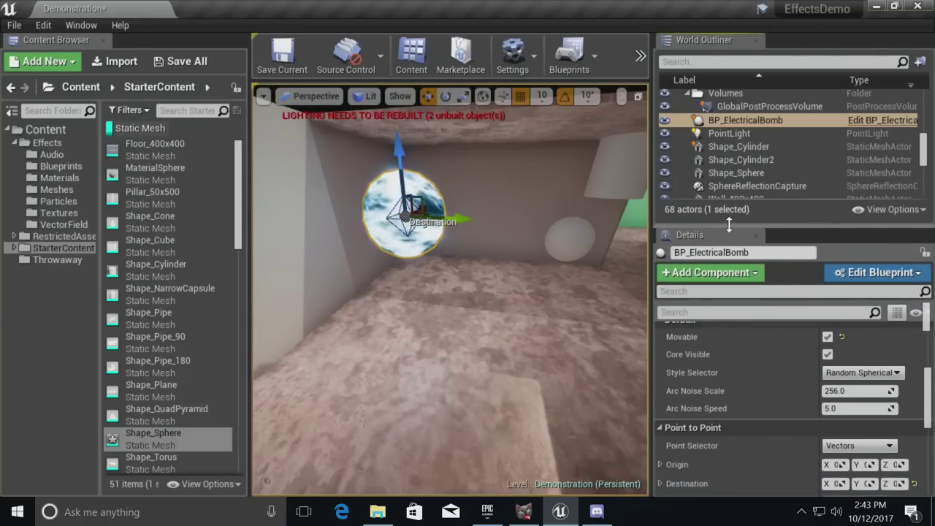
scroll(803, 394, down, 3)
scroll(806, 335, up, 2)
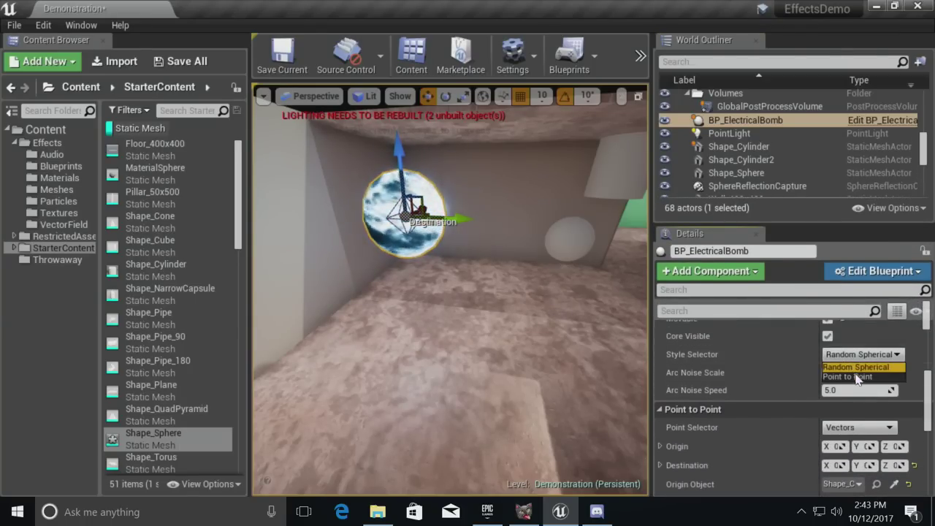
- Reset the bomb's Destination Object to None and pick the placed Shape_Sphere as its Origin Object
scroll(797, 364, down, 3)
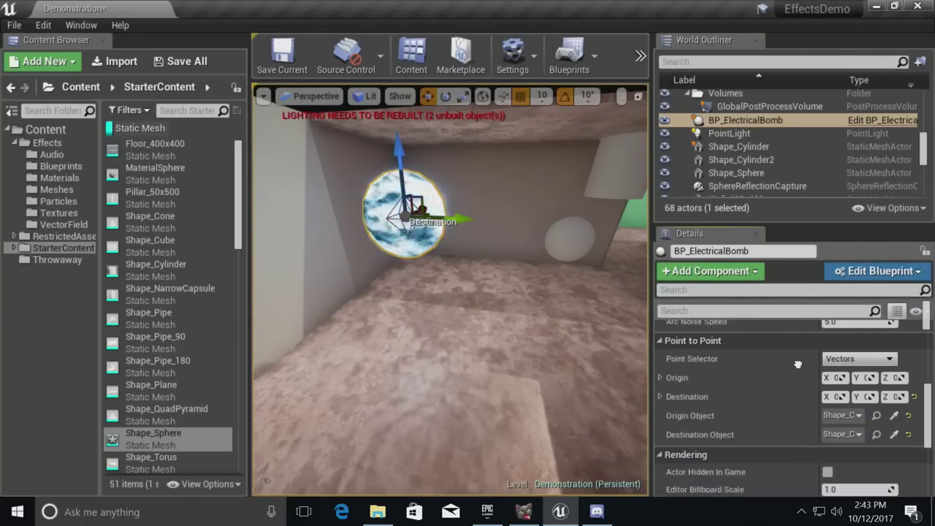
click(909, 422)
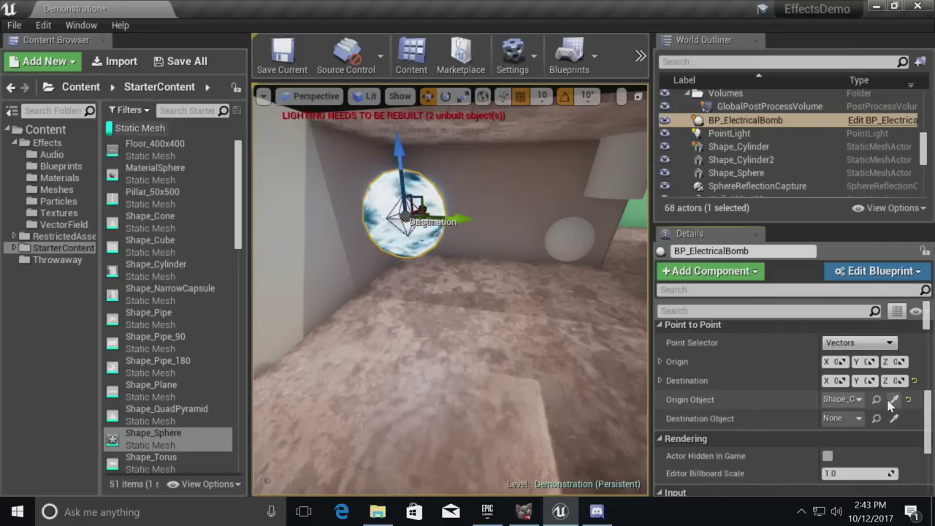
click(894, 400)
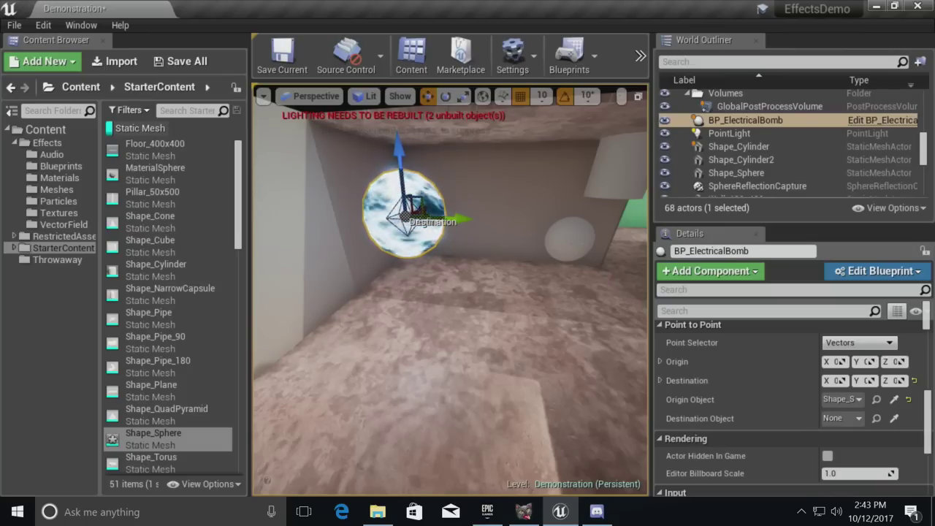
click(840, 399)
click(769, 414)
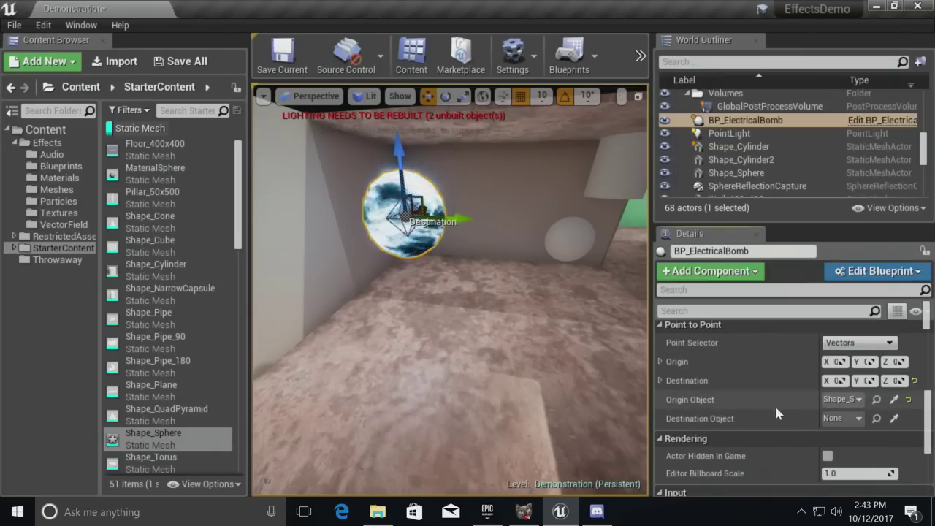
- Try the bomb's Point Selector on Object Origin in a short simulation
mouse_move(817, 395)
mouse_down()
mouse_move(767, 395)
mouse_move(810, 395)
mouse_up()
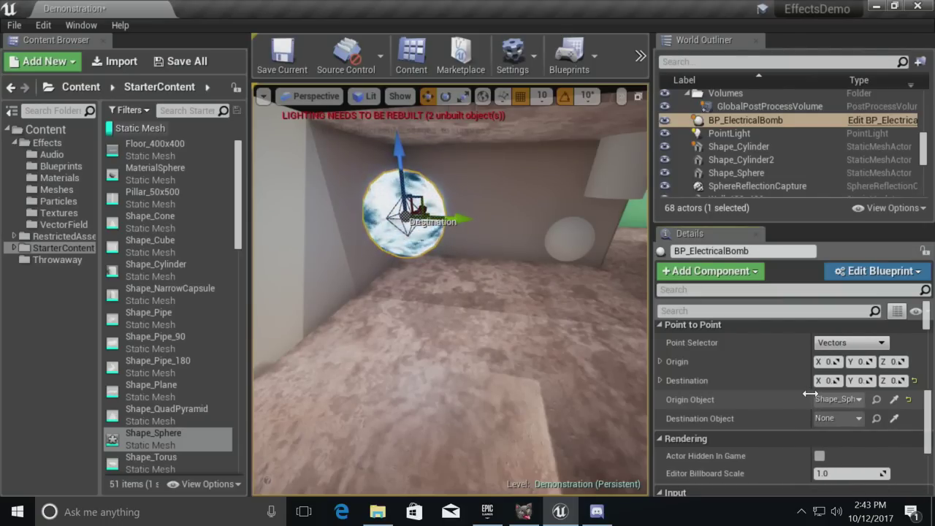
click(821, 343)
click(837, 365)
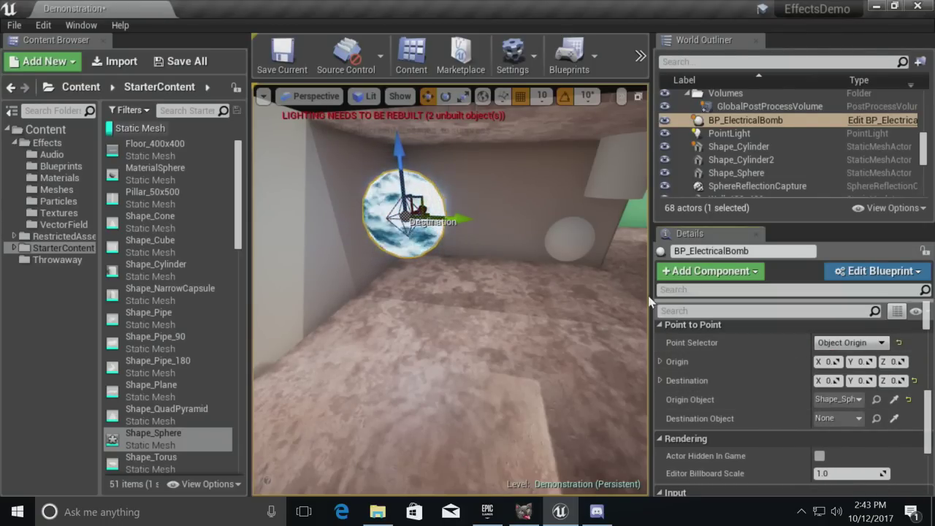
mouse_move(579, 281)
right_down()
mouse_move(588, 284)
mouse_move(579, 282)
right_up()
key(alt+s)
key(Escape)
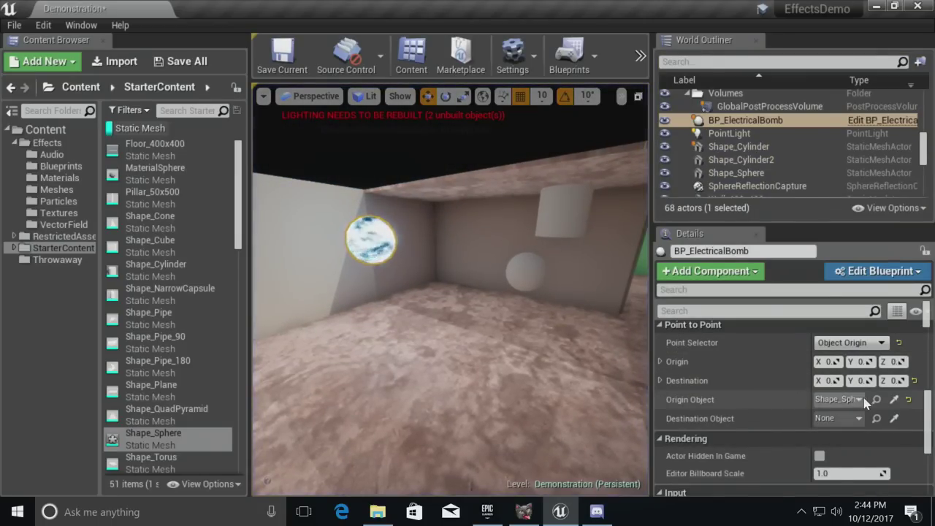
- Pick the placed Shape_Sphere as the bomb's Destination Object and set its Point Selector to Object Destination
click(894, 418)
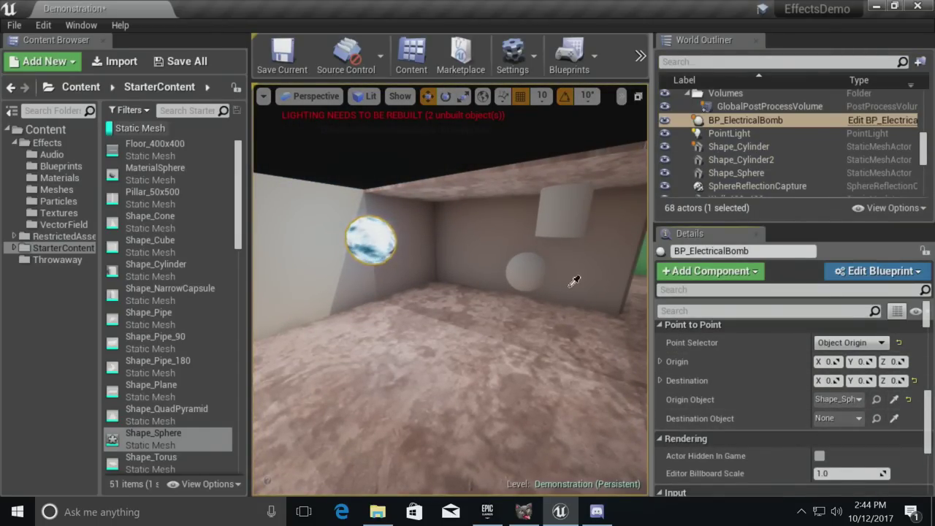
click(851, 343)
click(847, 377)
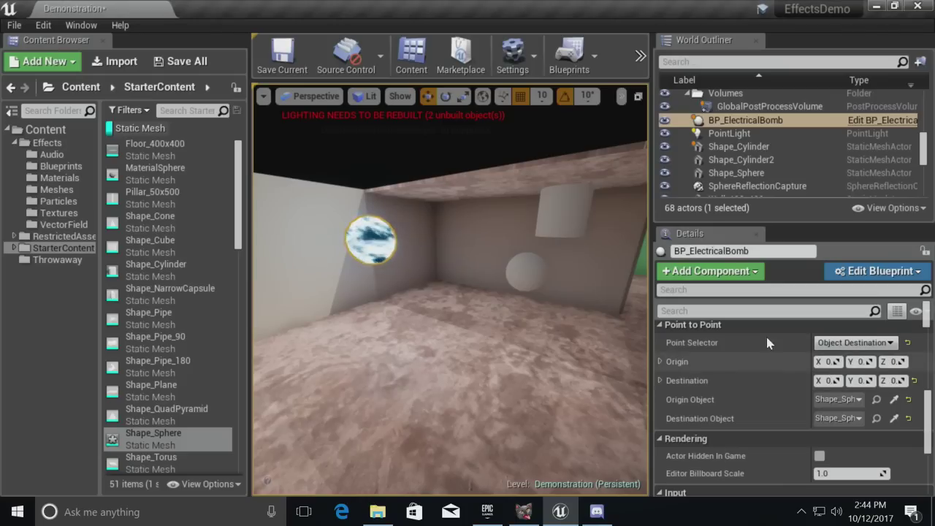
- Run the level briefly to check the bomb's arcs toward the sphere, and stop it
key(alt+p)
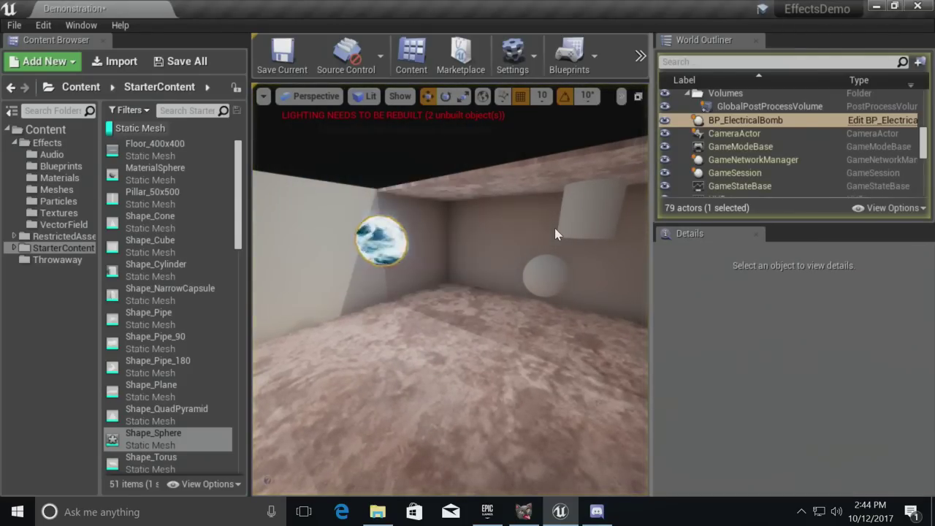
mouse_move(546, 247)
right_down()
mouse_move(603, 245)
mouse_move(541, 228)
mouse_move(549, 264)
mouse_move(547, 244)
right_up()
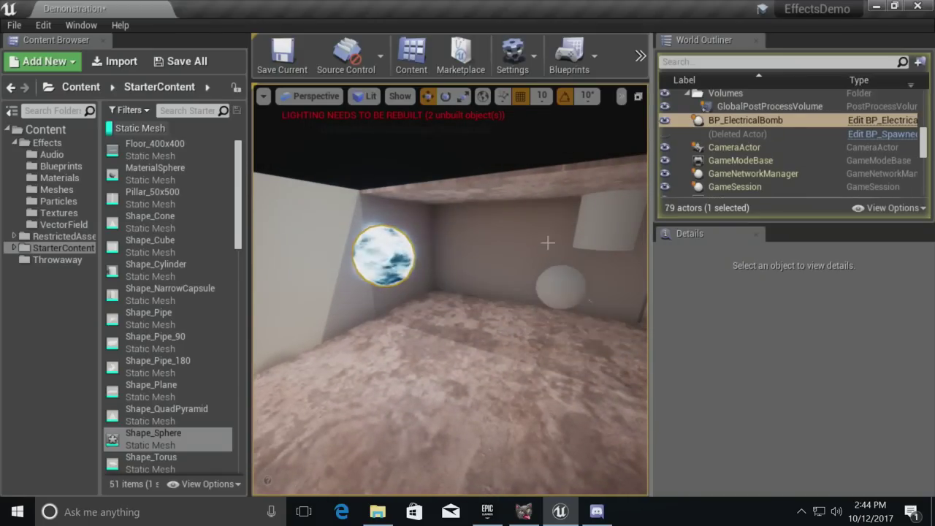
key(Escape)
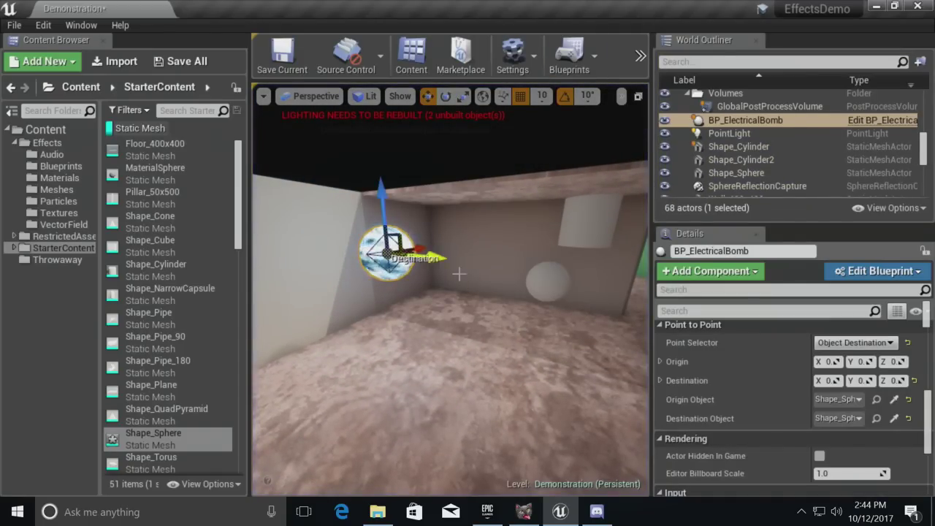
- Set BP_ElectricalBomb's scale to 1.0 on all three axes
scroll(726, 373, up, 6)
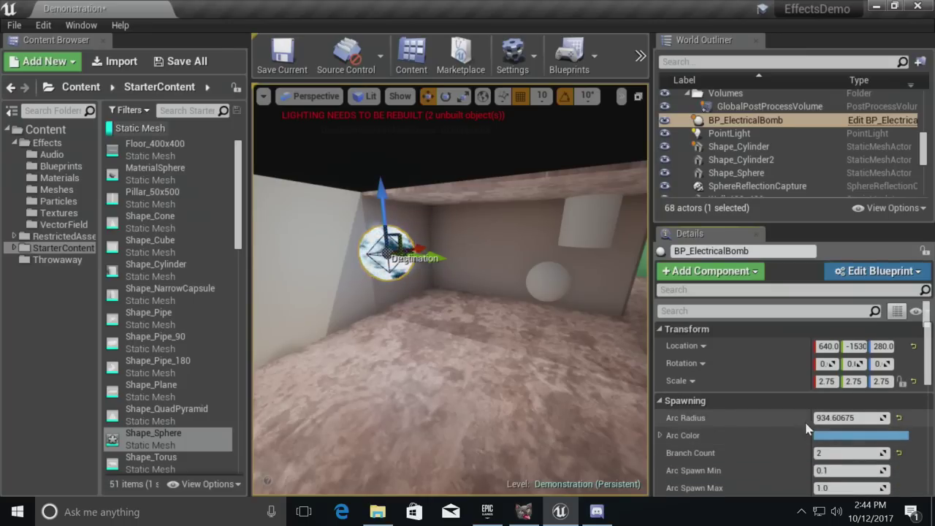
click(825, 381)
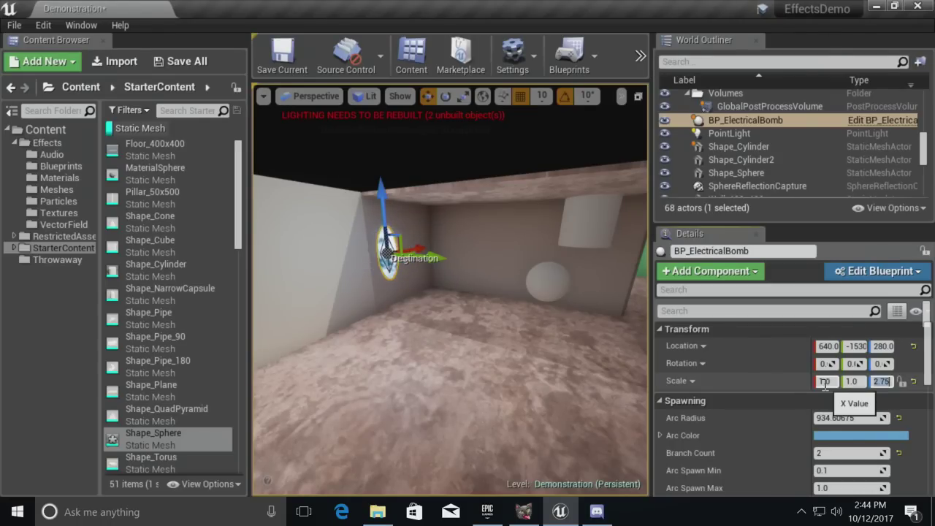
key(Return)
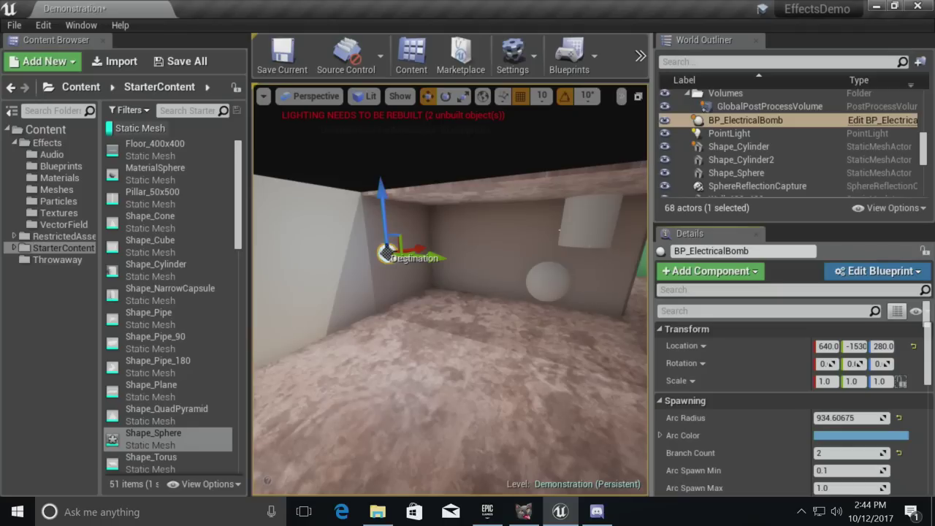
- Simulate the level, watch the arcs between the bomb and the selected Shape_Sphere, and stop the simulation
mouse_move(509, 223)
right_down()
mouse_move(540, 232)
mouse_move(509, 222)
right_up()
key(alt+s)
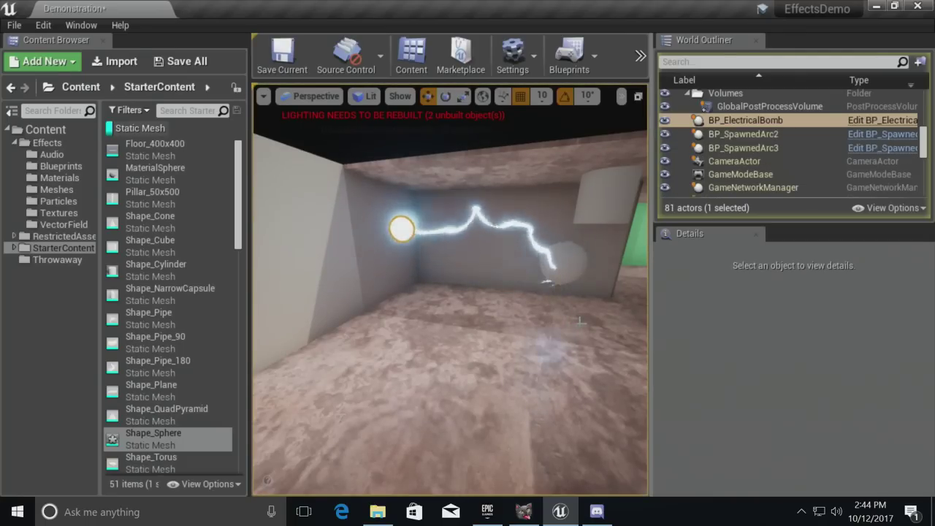
right_drag(579, 322, 576, 303)
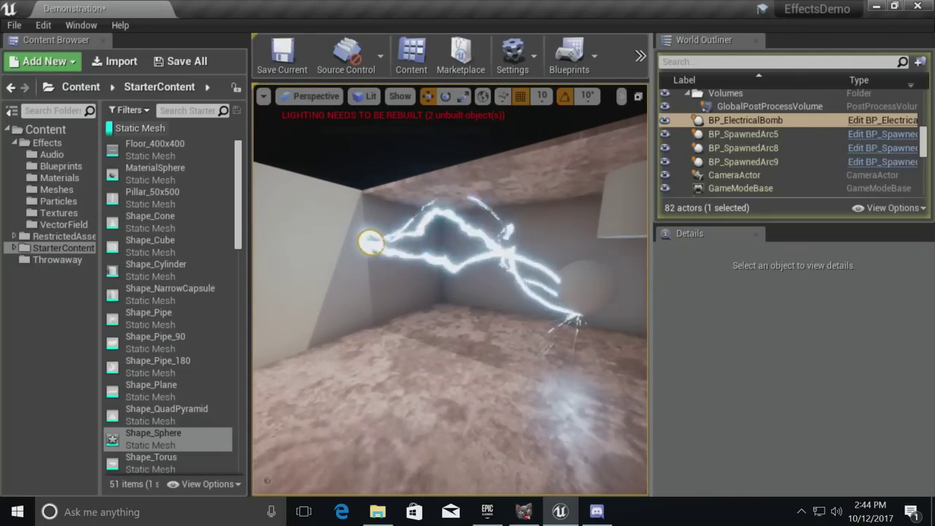
click(587, 276)
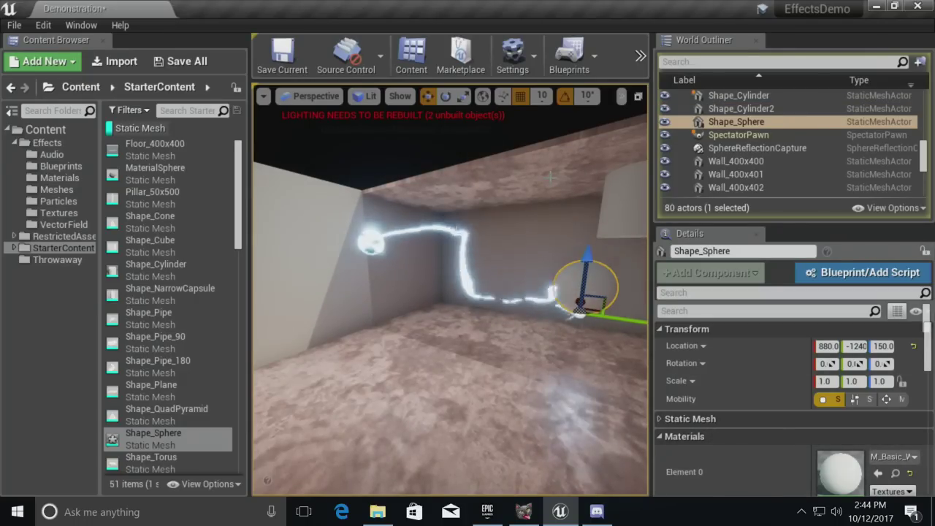
scroll(551, 178, down, 2)
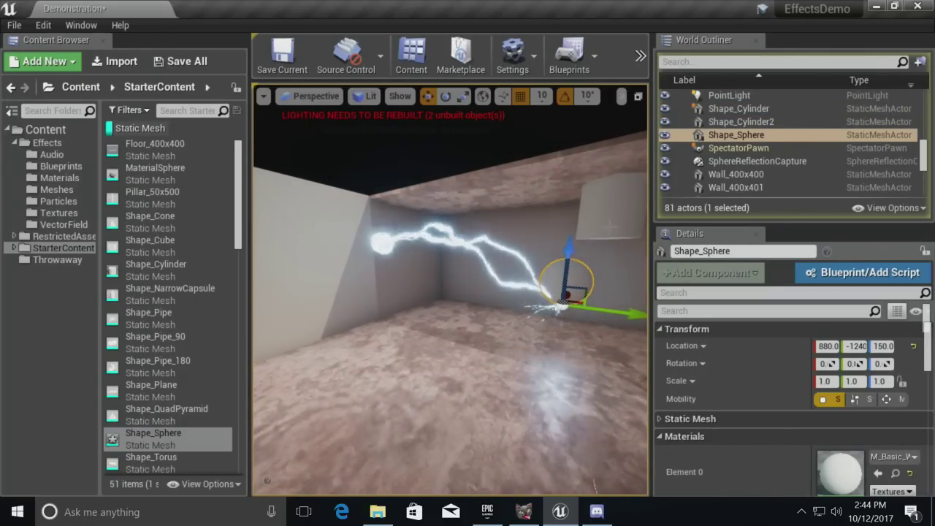
key(Escape)
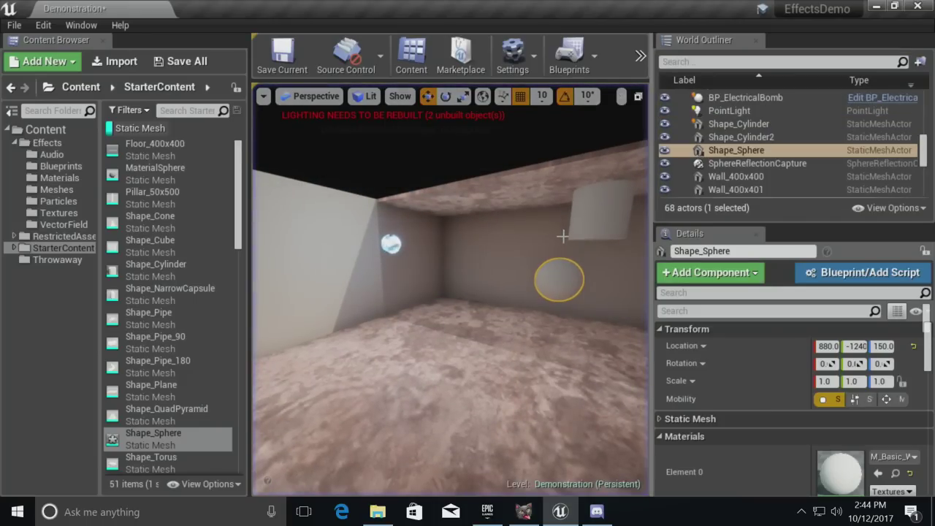
- Duplicate Shape_Sphere and place the copy on the near side of the room, at about X 430, Y -1340, Z 150
right_drag(559, 290, 537, 308)
alt+drag(531, 301, 299, 413)
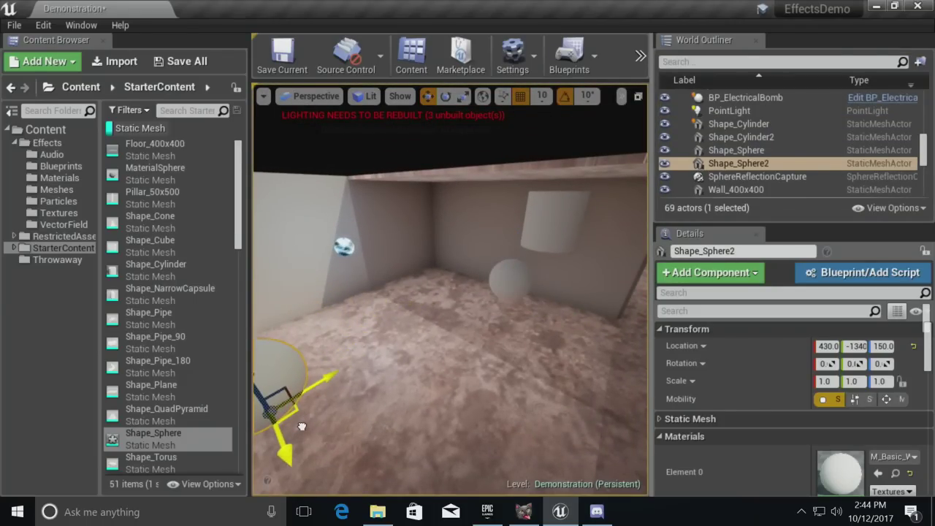
- Set BP_ElectricalBomb's Point Selector to Object Endpoints
click(343, 247)
scroll(865, 385, down, 5)
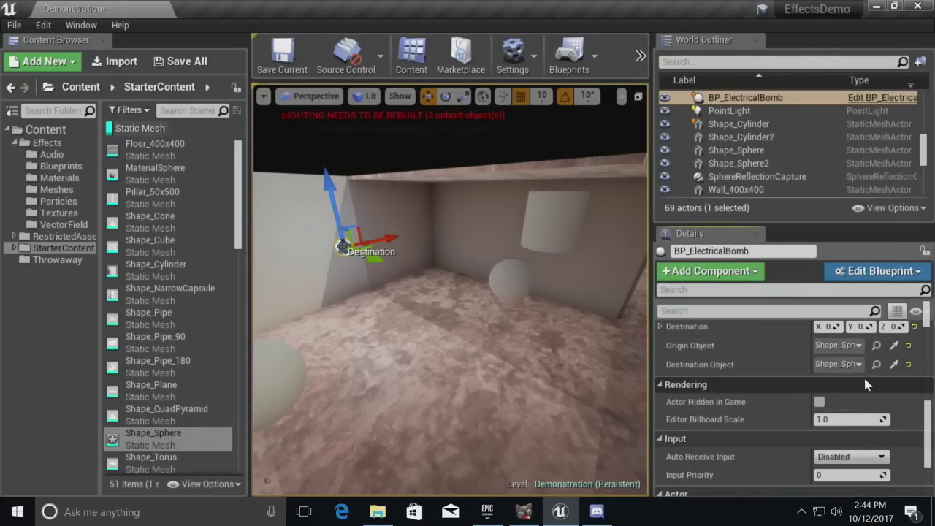
scroll(771, 356, up, 3)
click(853, 343)
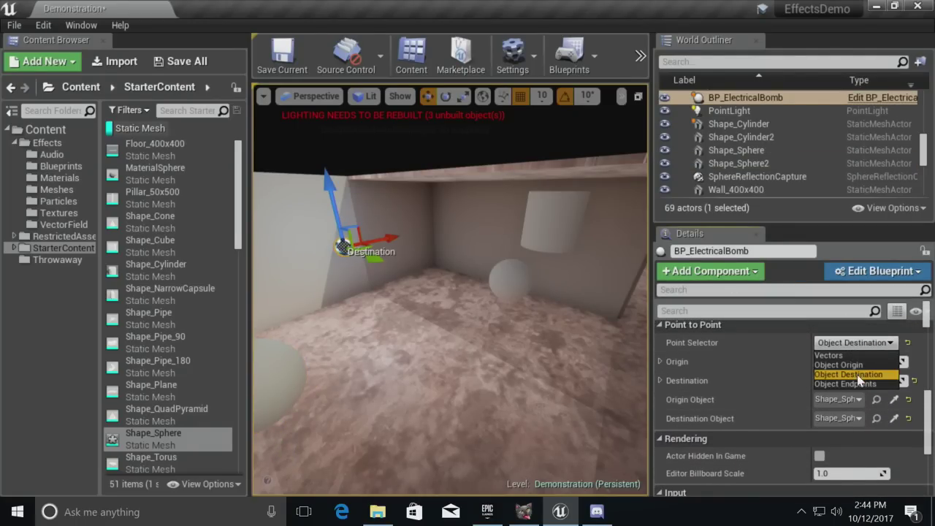
click(854, 385)
- Simulate the level, select Shape_Sphere2 and the bomb while watching the arcs between the endpoint objects, and stop the simulation
right_drag(577, 212, 531, 238)
key(alt+s)
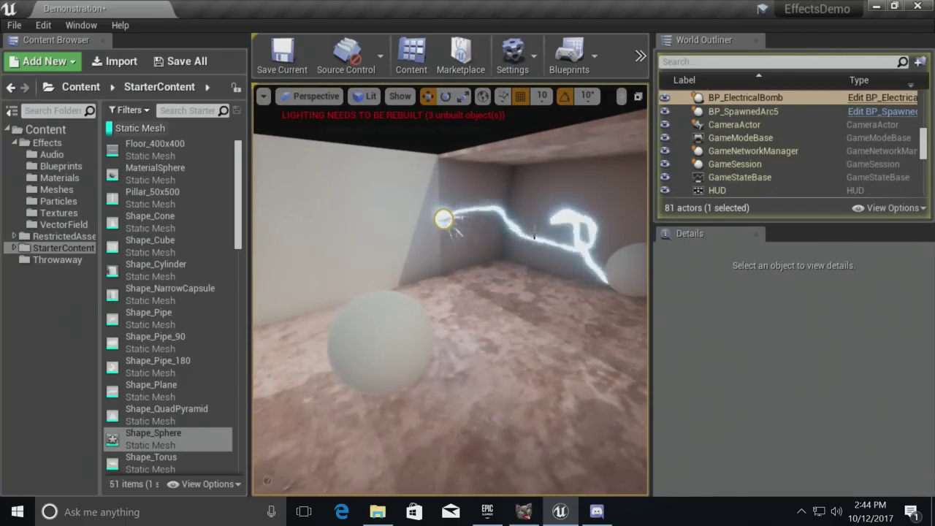
click(393, 333)
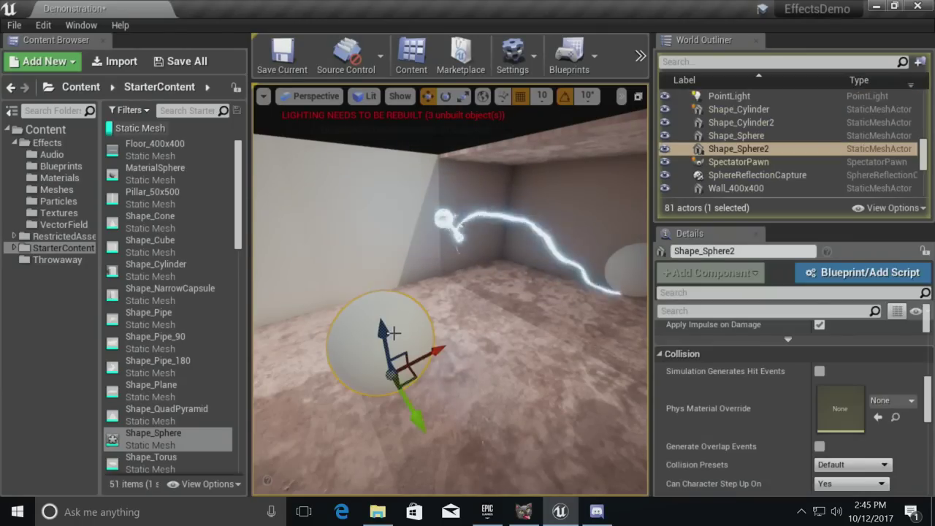
click(444, 215)
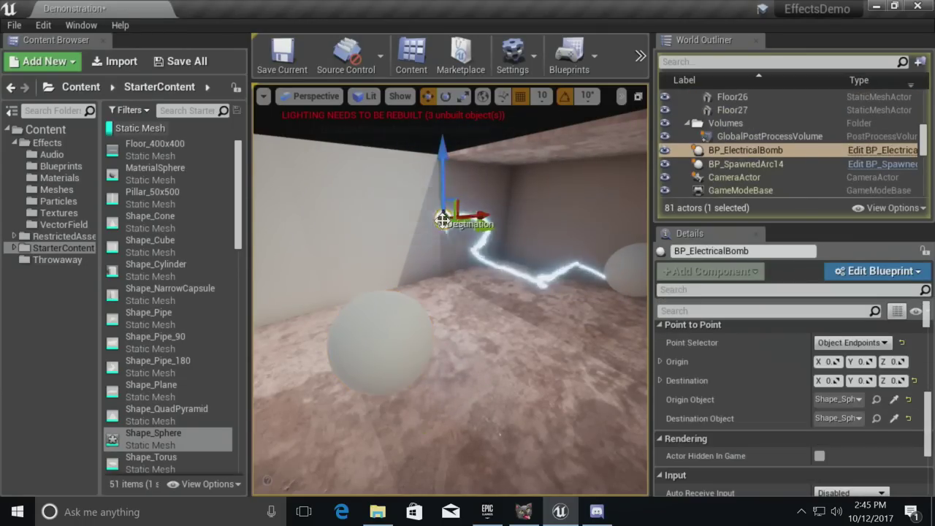
key(Escape)
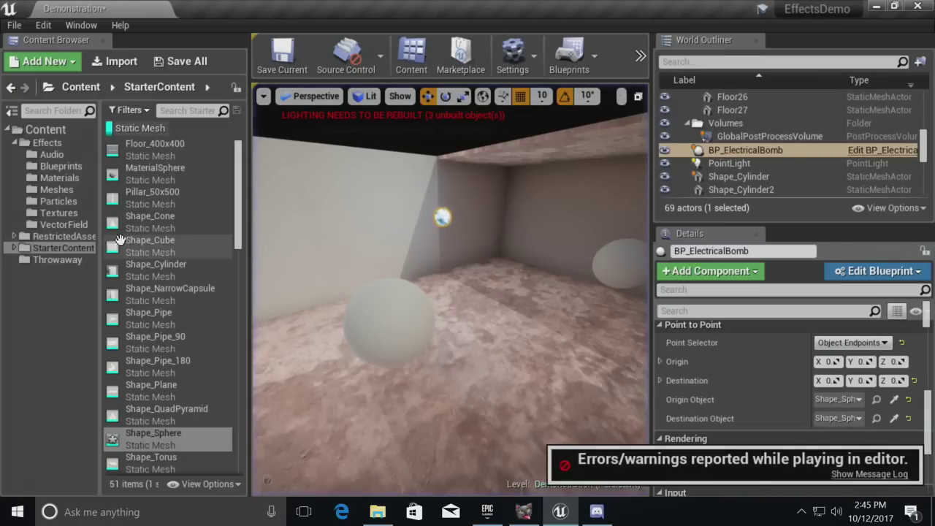
- Show the Effects/Blueprints folder without the Static Mesh filter and open BP_SpawnedArc at its Event Graph
click(58, 166)
click(140, 128)
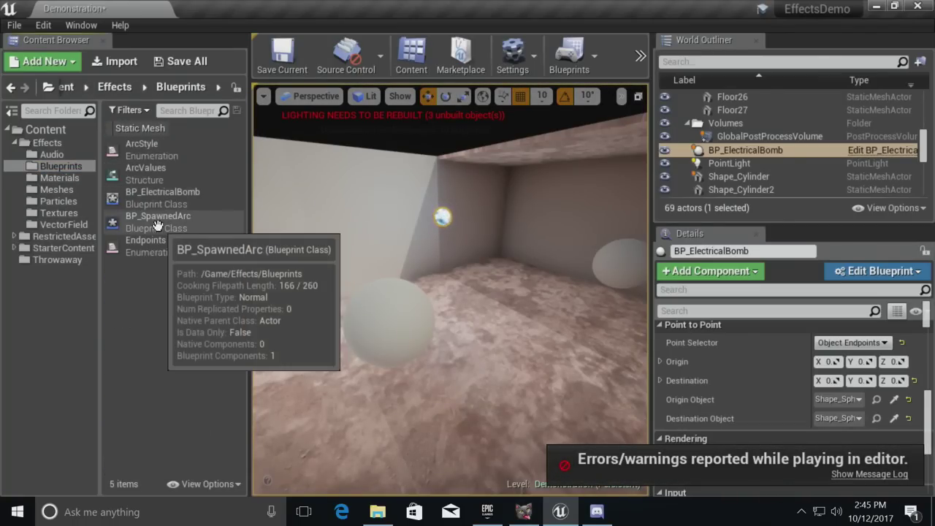
double_click(158, 216)
double_click(525, 173)
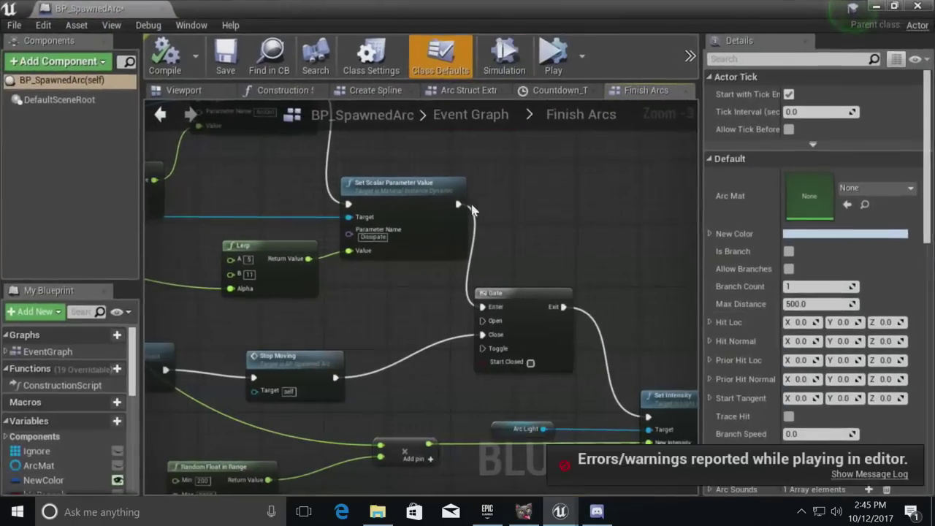
scroll(494, 166, down, 4)
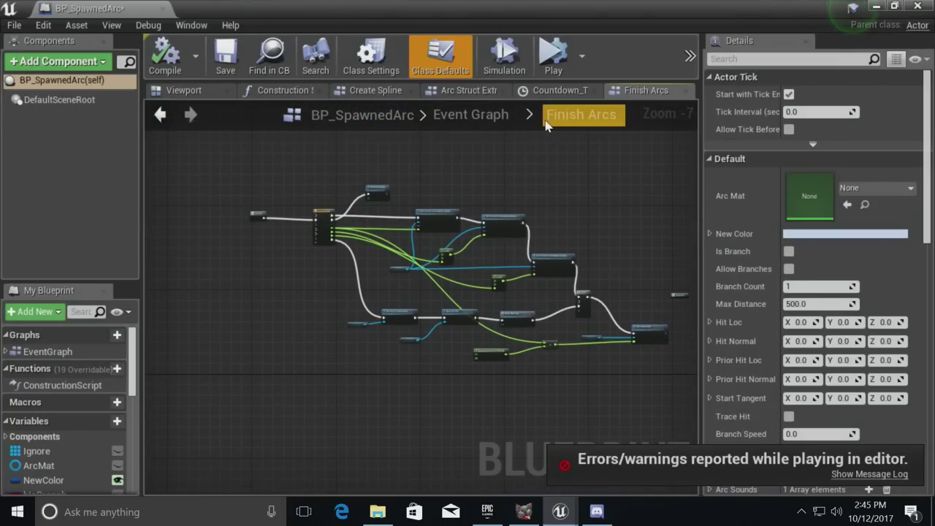
click(475, 117)
- Examine the Event Graph nodes that build the spline endpoints and feed Set Start and End
scroll(492, 331, up, 8)
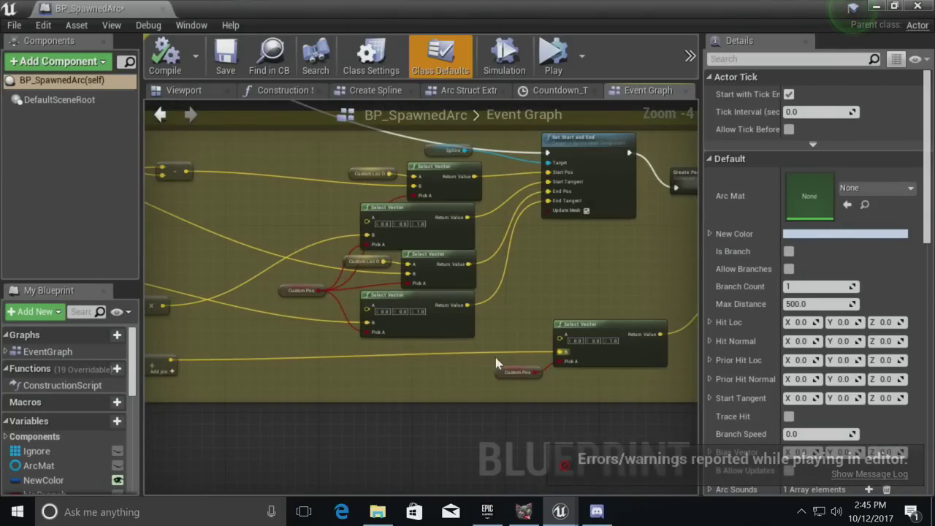
right_drag(406, 363, 617, 430)
right_drag(454, 382, 656, 341)
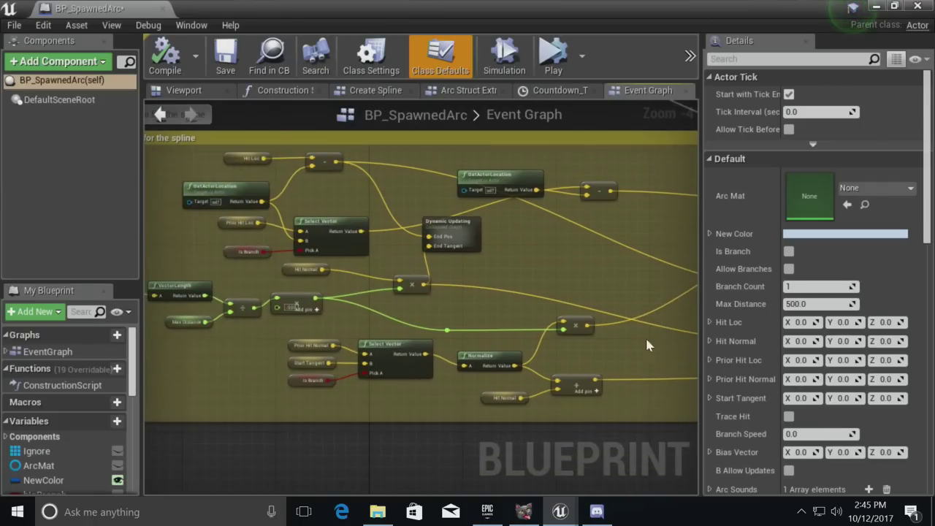
scroll(336, 379, up, 4)
right_drag(250, 310, 479, 453)
scroll(479, 453, down, 2)
scroll(479, 452, down, 4)
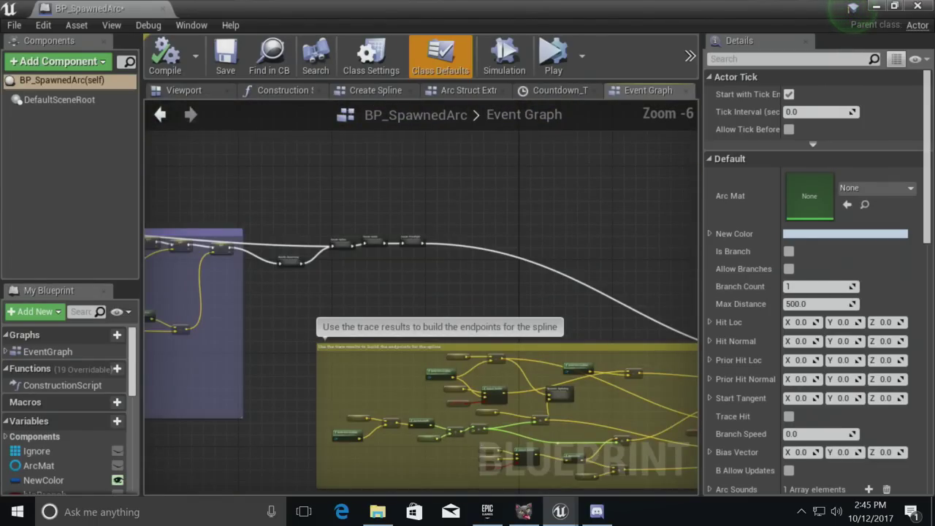
right_drag(689, 413, 439, 390)
scroll(611, 375, up, 1)
scroll(609, 355, down, 5)
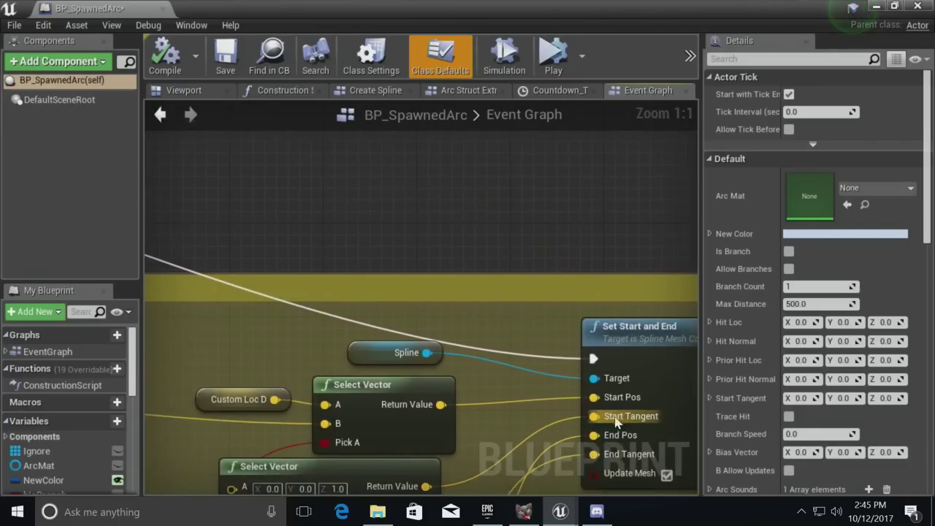
scroll(452, 311, up, 5)
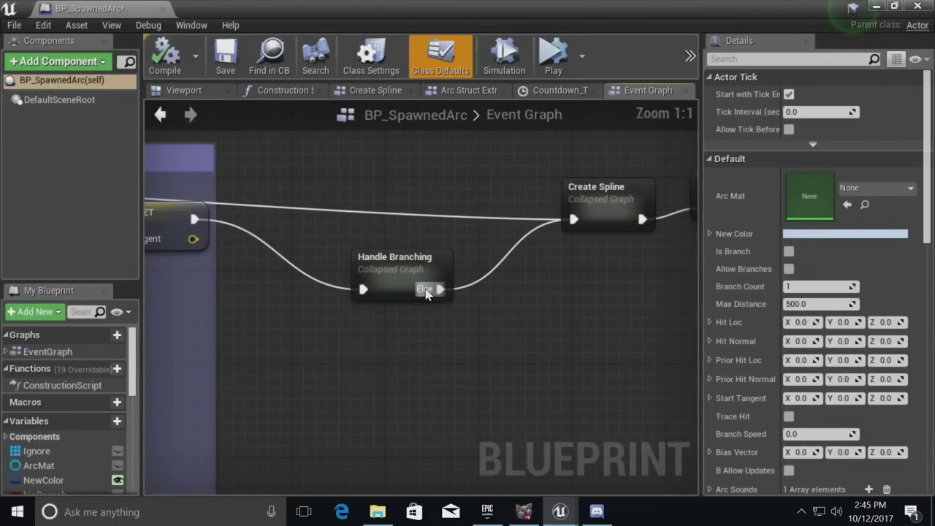
- Open the Handle Branching collapsed graph, examine its node network, and close the BP_SpawnedArc editor
double_click(417, 286)
scroll(591, 296, up, 5)
right_drag(590, 296, 482, 361)
scroll(427, 341, up, 4)
scroll(425, 343, down, 5)
scroll(425, 348, down, 2)
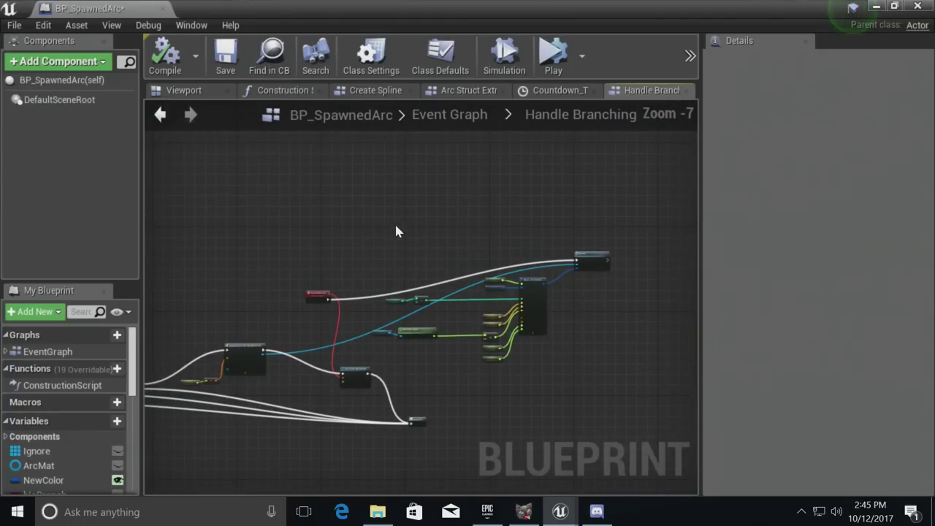
click(164, 10)
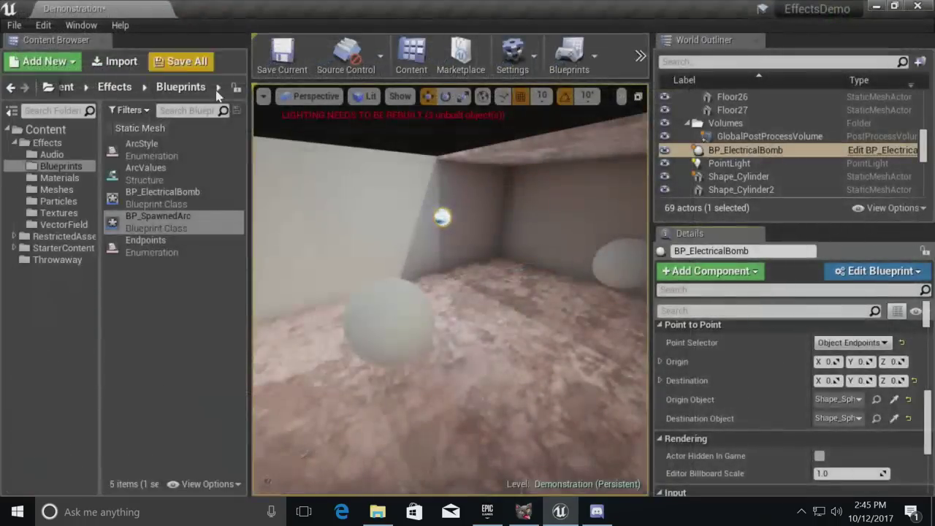
- Open the mesh asset of Shape_Sphere2 and search its details for "cpu" to check the Allow CPUAccess option
drag(428, 371, 450, 296)
click(451, 296)
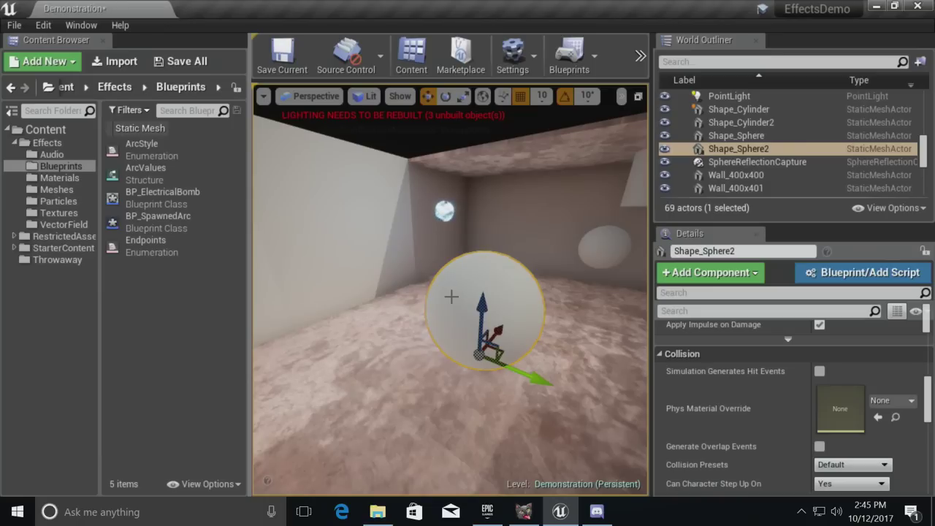
key(ctrl+e)
click(763, 110)
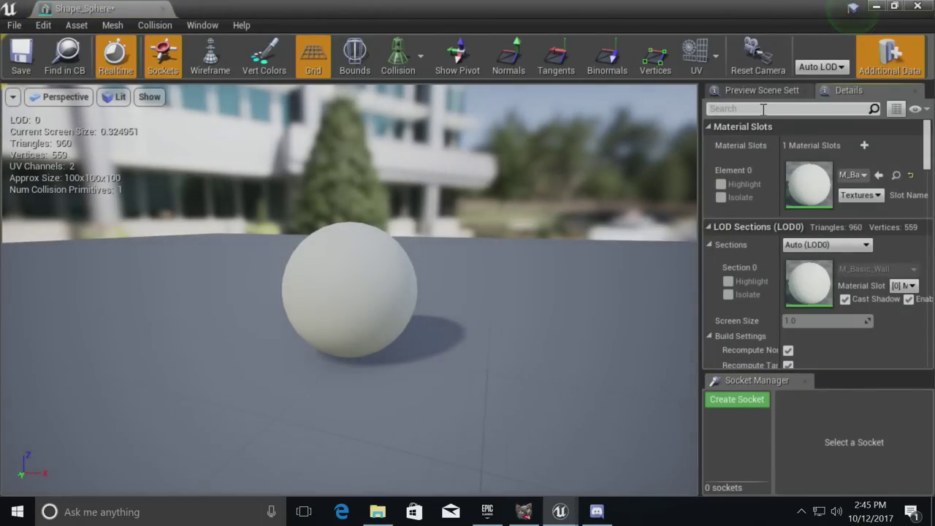
text(cpu)
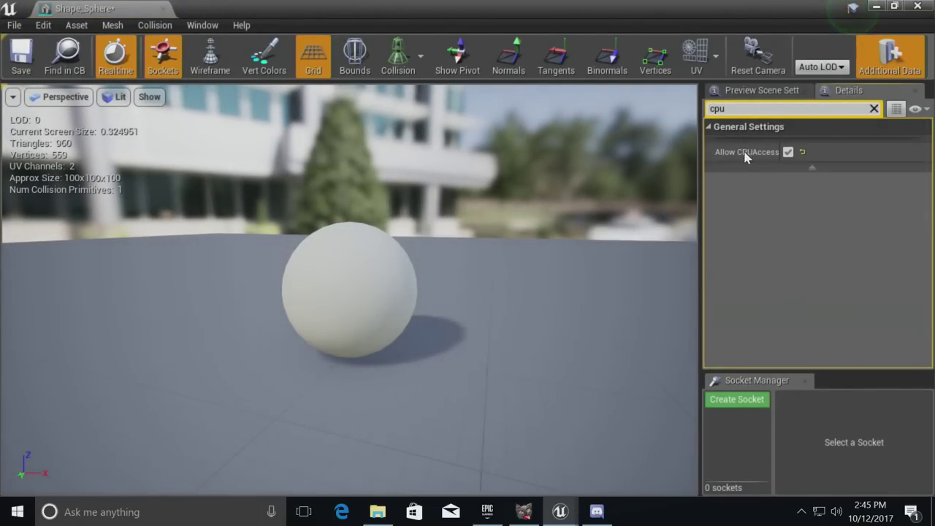
mouse_move(746, 157)
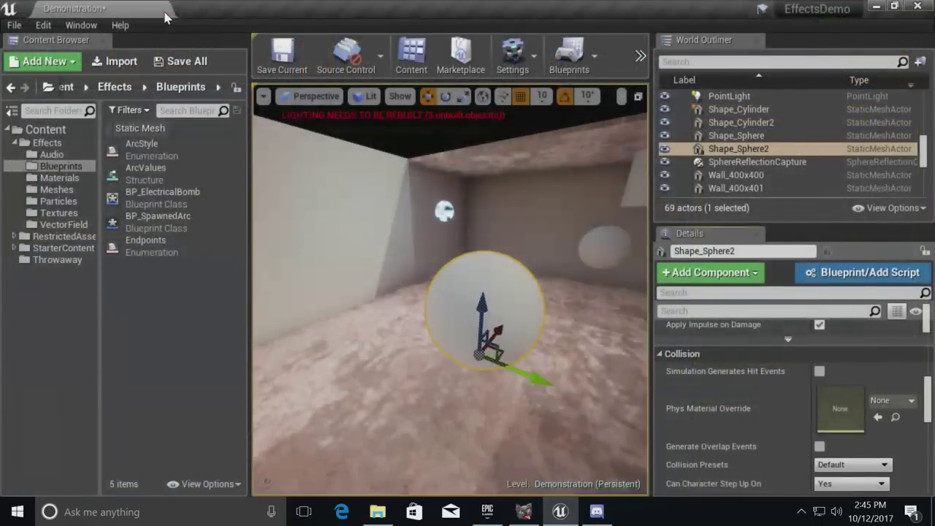
- Reopen BP_SpawnedArc's Event Graph and examine the Select Vector, Custom Pos and Hit Loc nodes in the spline endpoint section
double_click(208, 234)
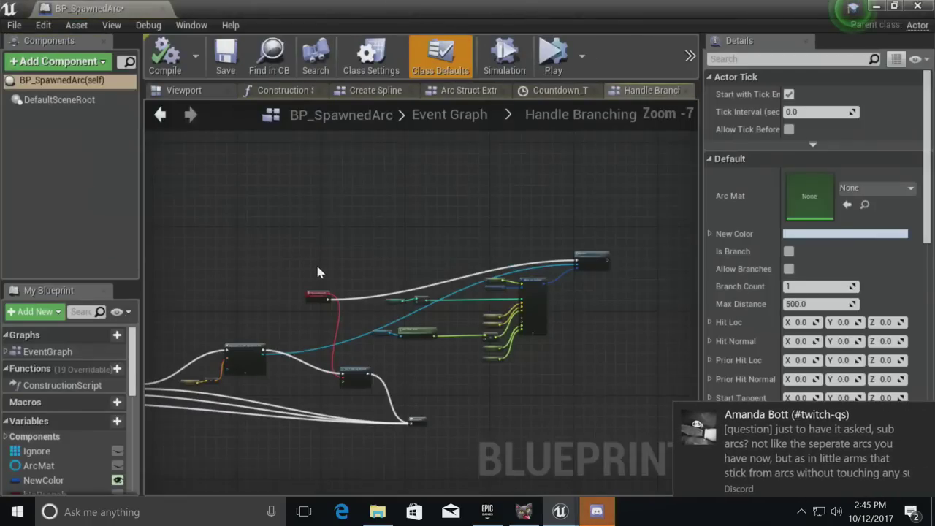
click(449, 114)
scroll(431, 285, up, 11)
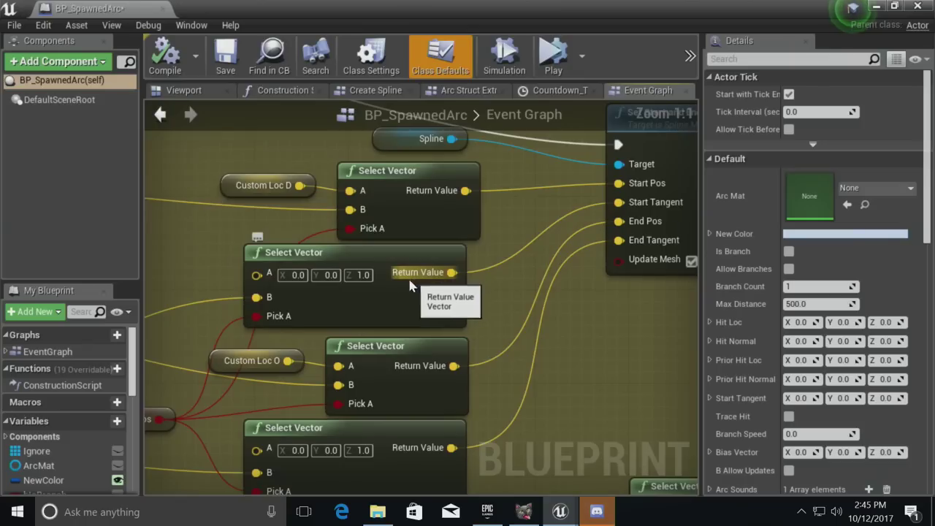
right_drag(368, 316, 561, 251)
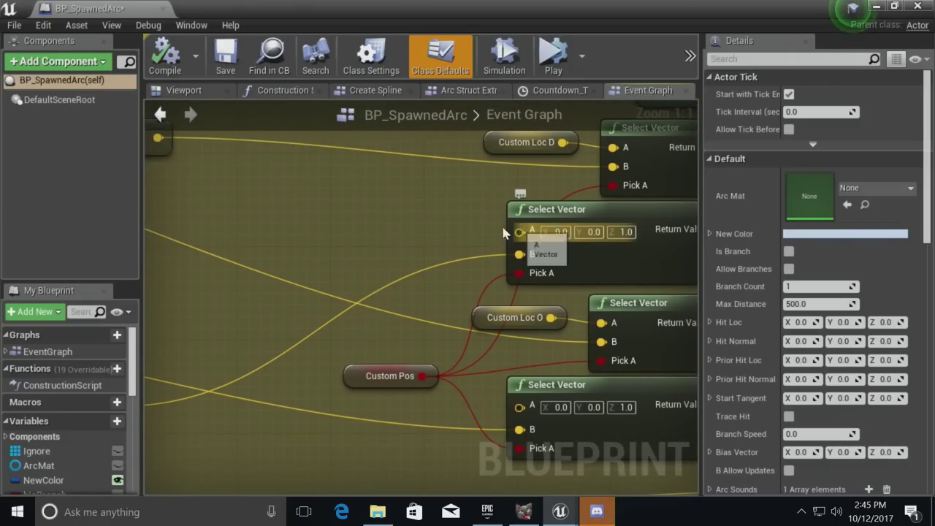
drag(531, 232, 304, 228)
scroll(304, 229, down, 6)
scroll(407, 255, up, 5)
right_drag(349, 255, 472, 332)
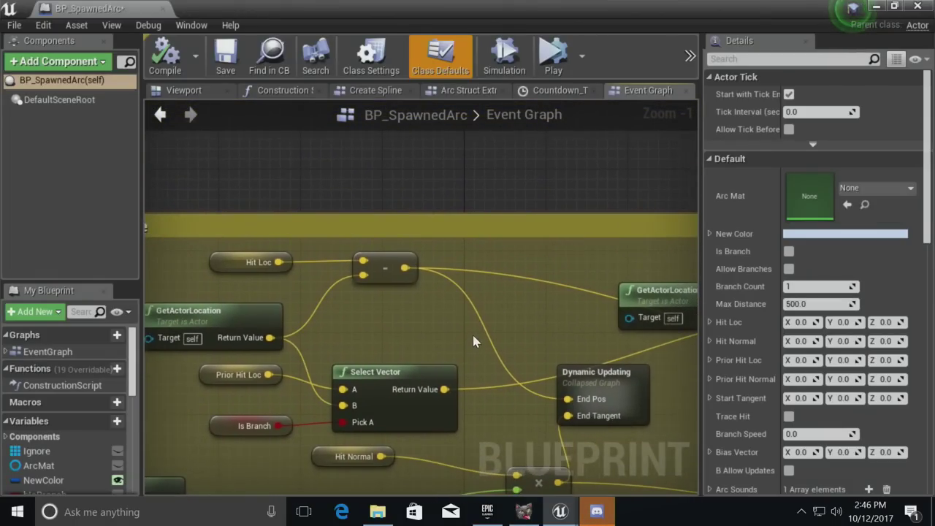
- Review the rest of the Event Graph from the spline direction section back to Trace to find endpoints, and close the Blueprint
scroll(493, 338, down, 5)
scroll(590, 354, up, 3)
right_drag(557, 375, 312, 306)
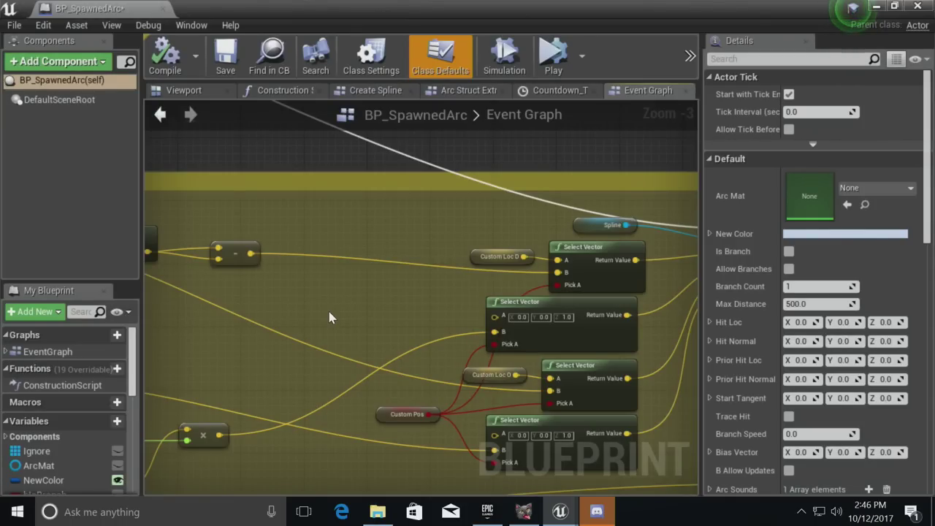
right_drag(326, 311, 195, 320)
scroll(195, 320, down, 4)
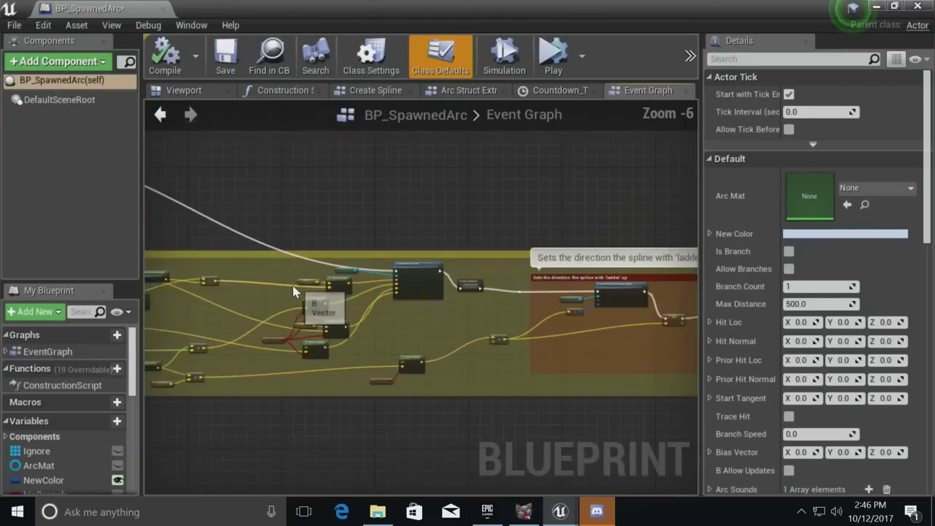
right_drag(540, 295, 536, 351)
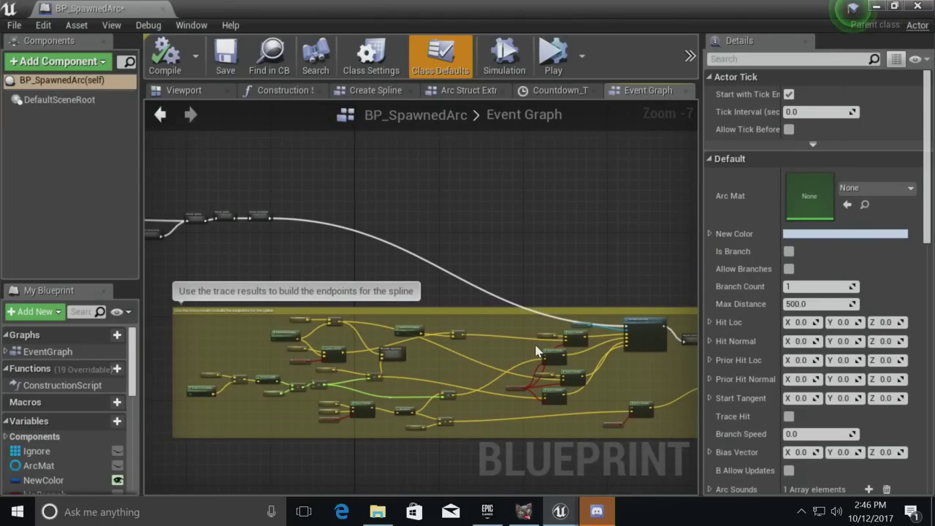
right_drag(466, 324, 668, 333)
drag(341, 7, 457, 146)
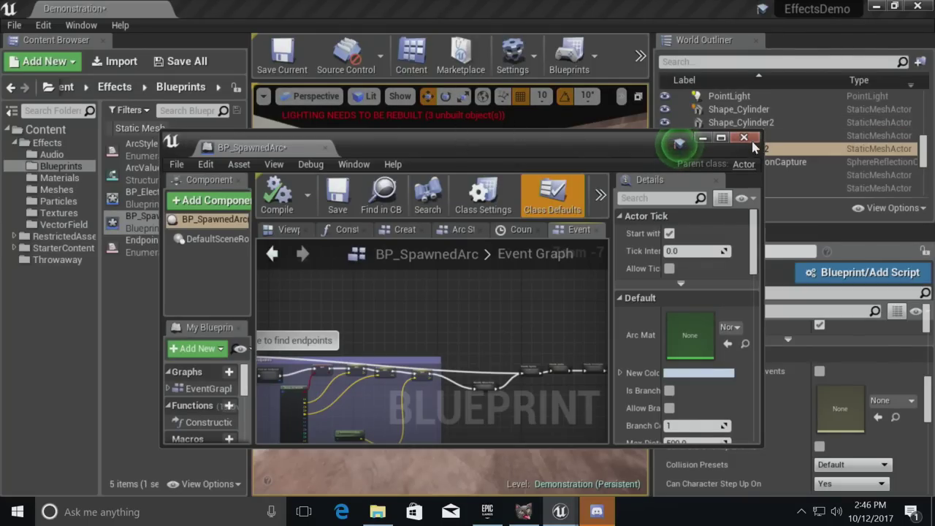
right_drag(378, 355, 549, 334)
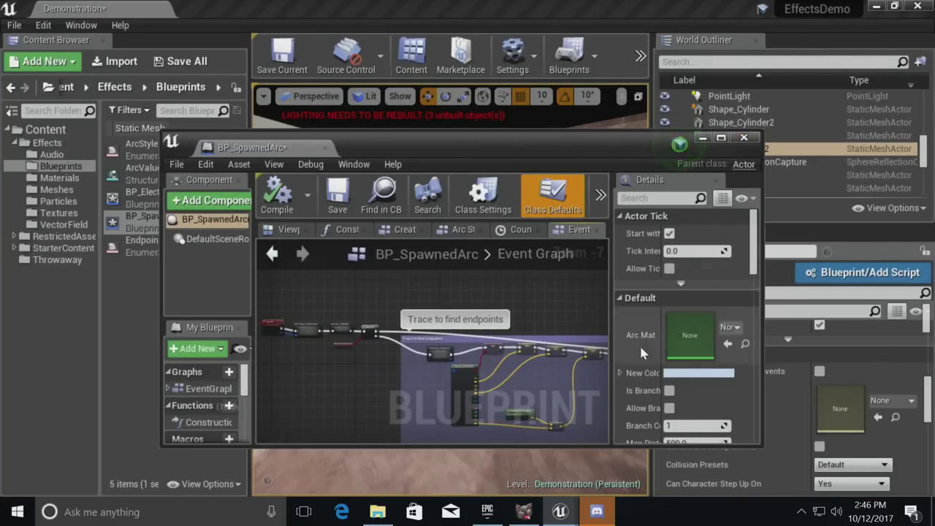
click(743, 139)
- Select BP_ElectricalBomb and review its Point to Point settings, including Origin Object and Destination Object
right_drag(459, 324, 408, 305)
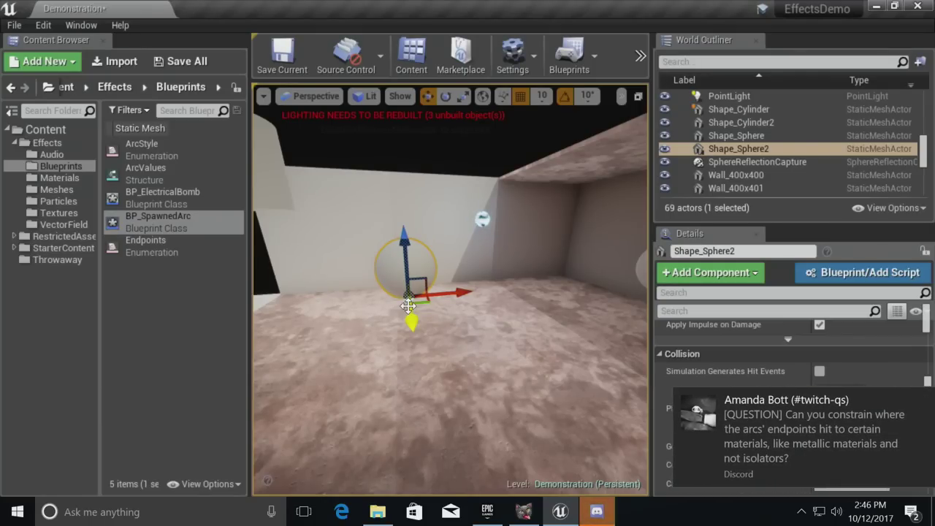
right_drag(432, 331, 435, 333)
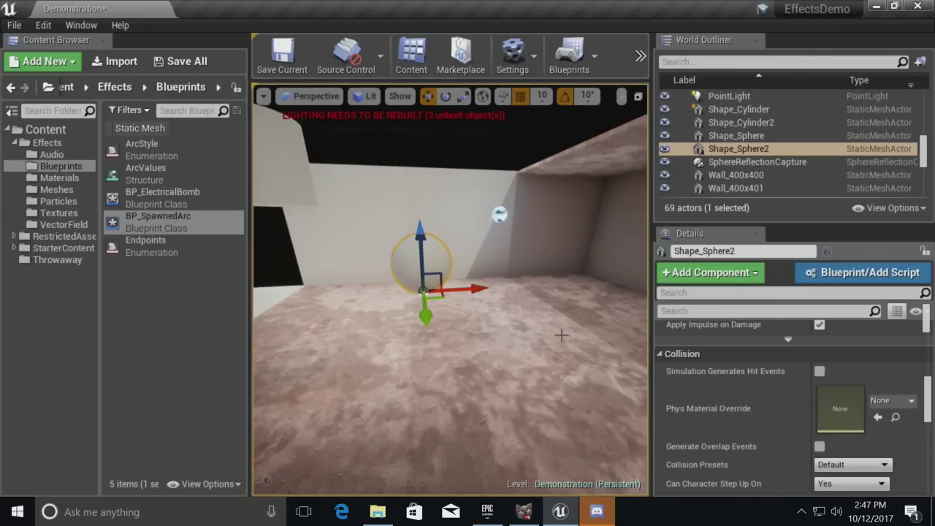
click(500, 214)
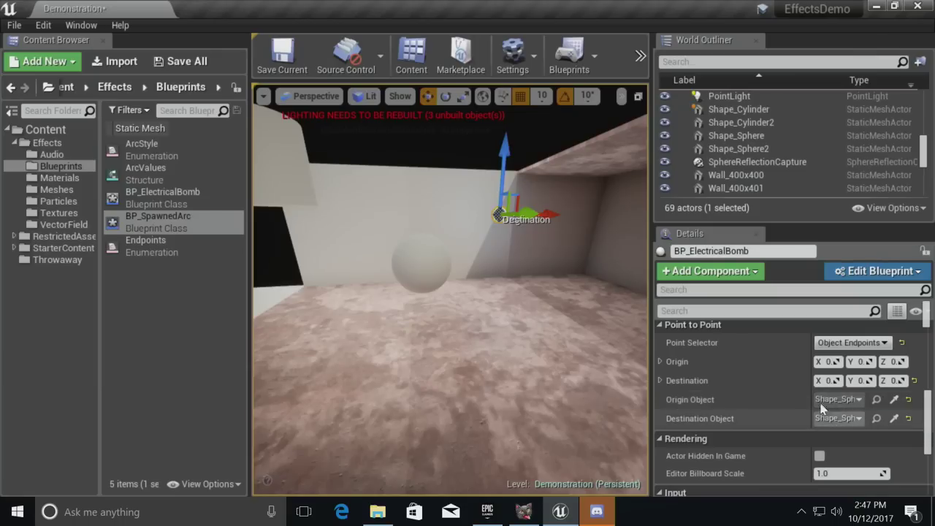
mouse_move(494, 324)
right_down()
mouse_move(540, 321)
mouse_move(493, 323)
right_up()
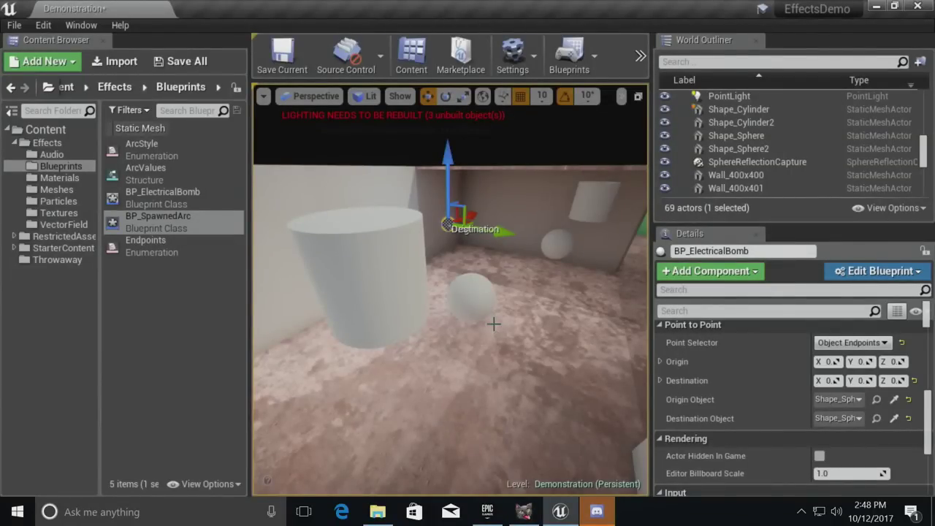
- Clear the selection and look over the room with the bomb and both spheres
mouse_move(487, 329)
right_down()
mouse_move(540, 326)
mouse_move(476, 330)
right_up()
key(a)
key(Escape)
key(s)
key(a)
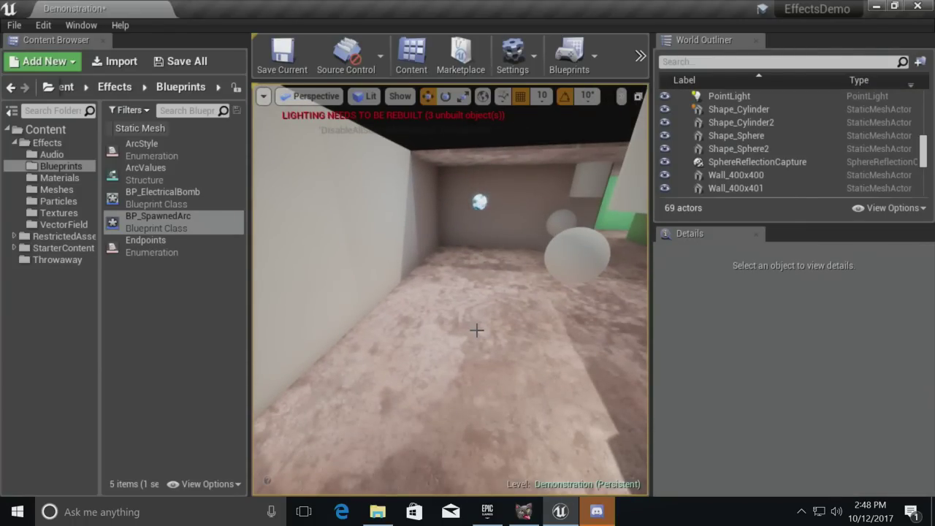
- Approach the electrical bomb in the room and select BP_ElectricalBomb to show its Point to Point settings
key(w)
mouse_move(483, 207)
right_down()
mouse_move(544, 217)
mouse_move(484, 207)
right_up()
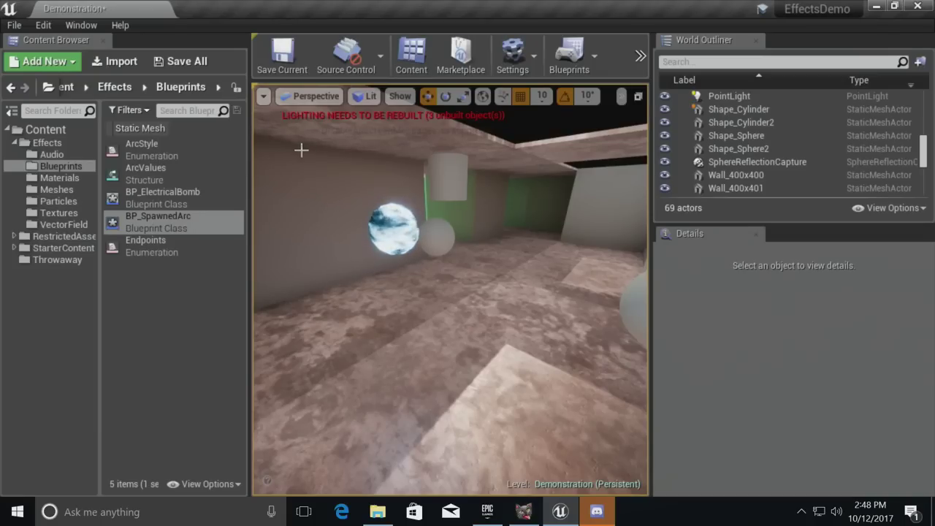
click(426, 254)
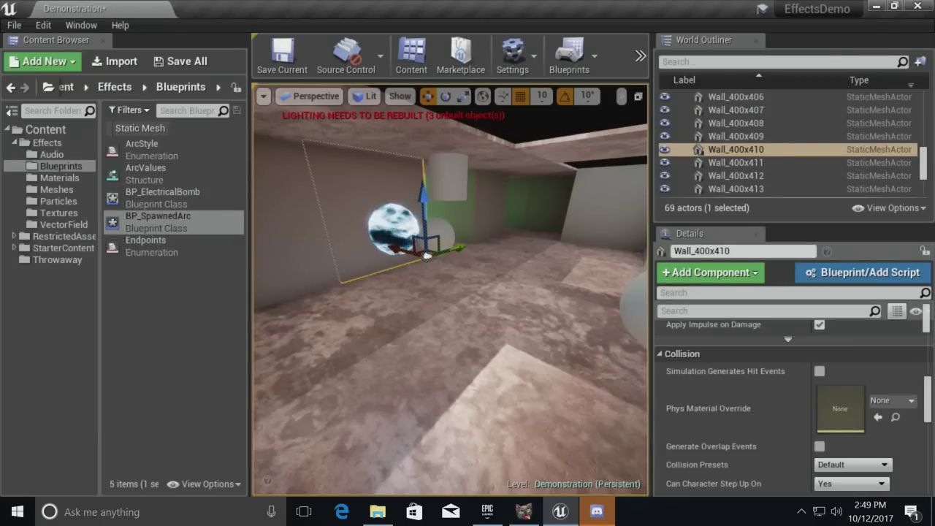
click(390, 231)
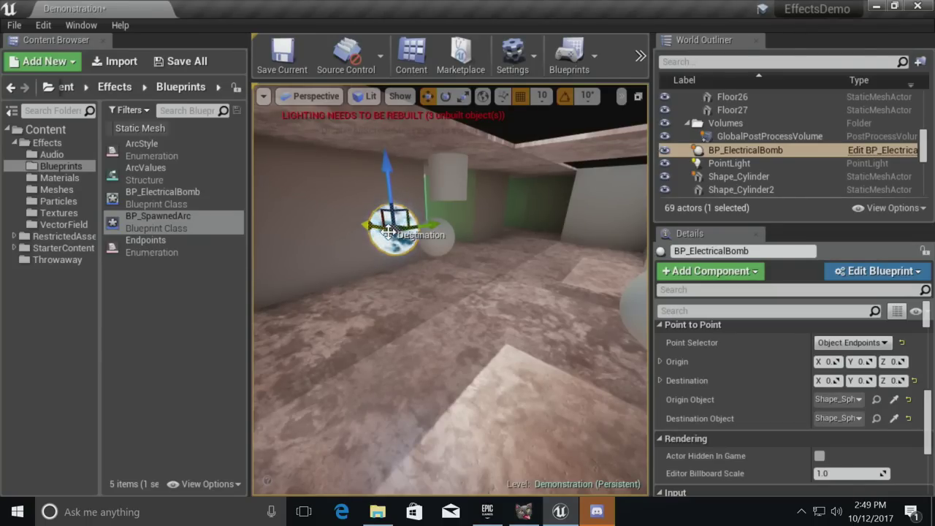
- Open the BP_SpawnedArc Blueprint at full size and enter the Arc Struct Extraction collapsed graph after the Spawn event
double_click(208, 227)
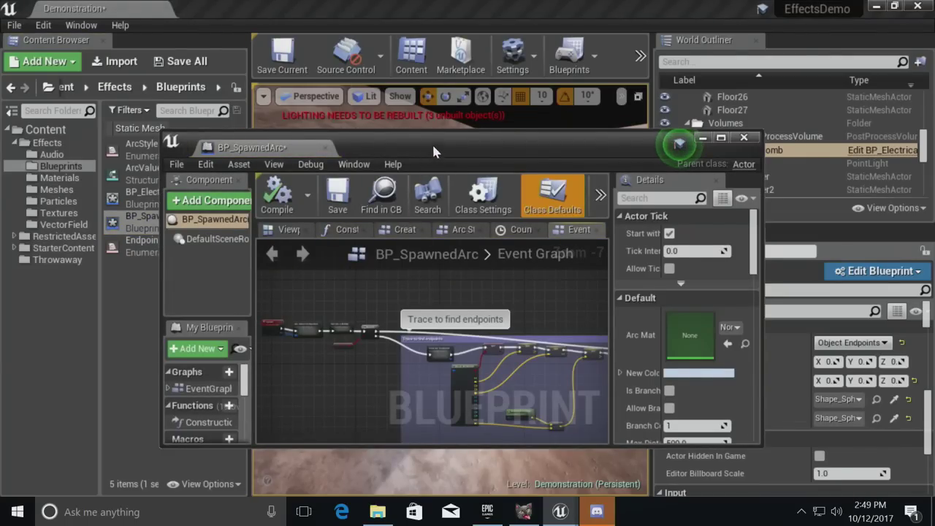
double_click(433, 151)
scroll(365, 304, up, 8)
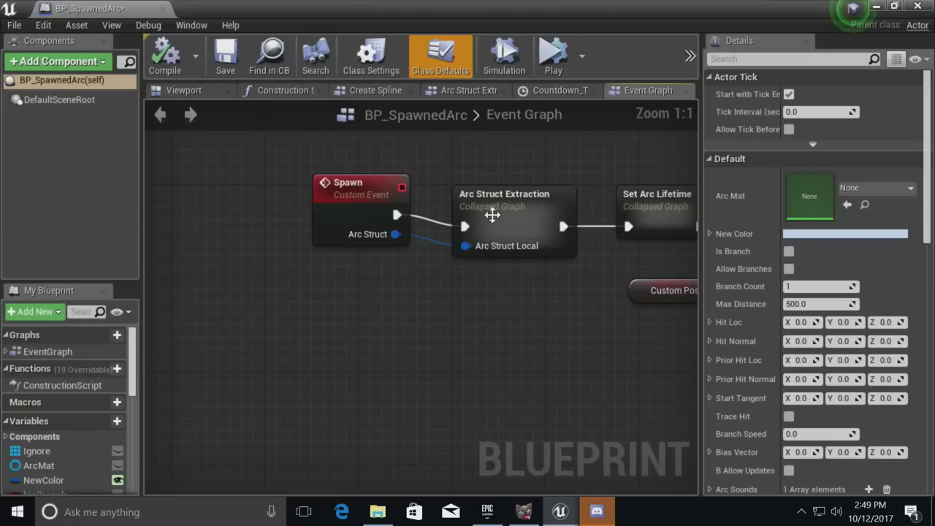
double_click(489, 216)
scroll(411, 220, up, 3)
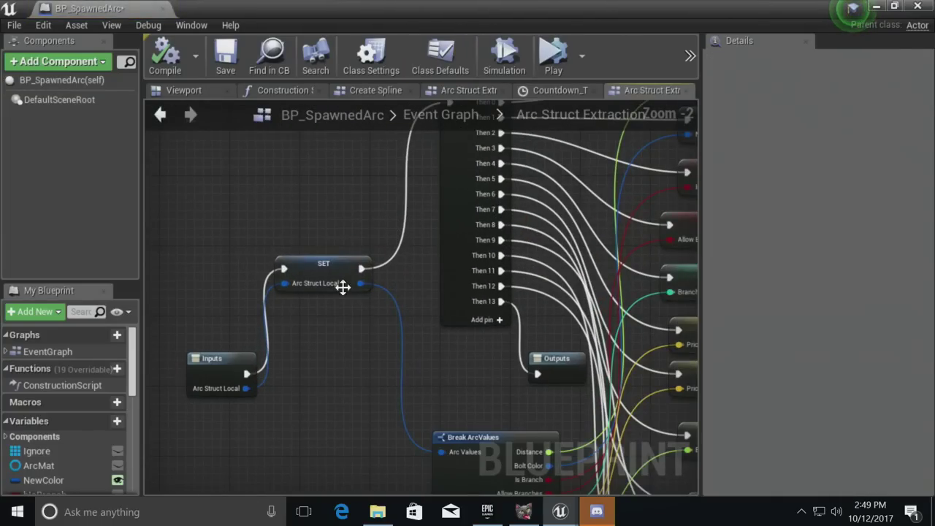
- Move the Inputs node up beside SET Arc Struct Local, examine the extracted variable SET nodes including Branch Count, and return to the Event Graph
drag(227, 363, 214, 286)
right_drag(334, 334, 165, 344)
scroll(240, 331, down, 4)
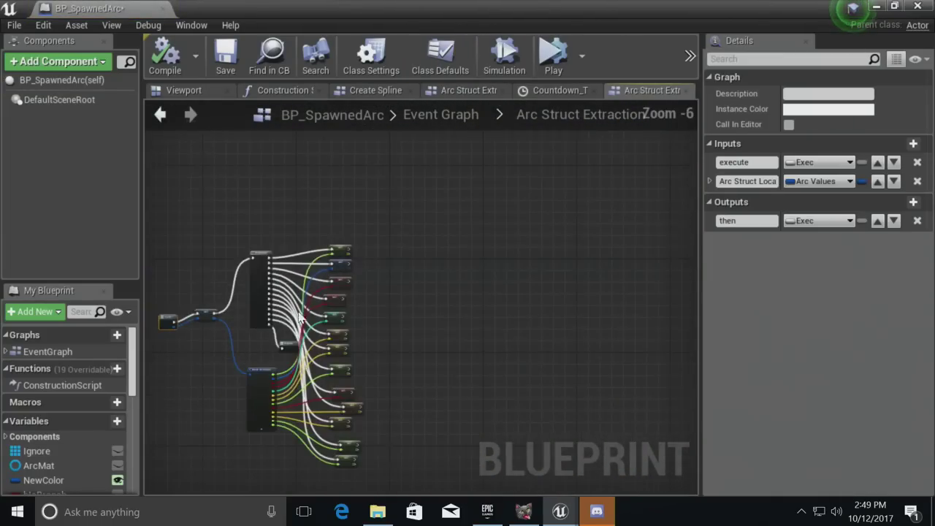
scroll(290, 319, up, 7)
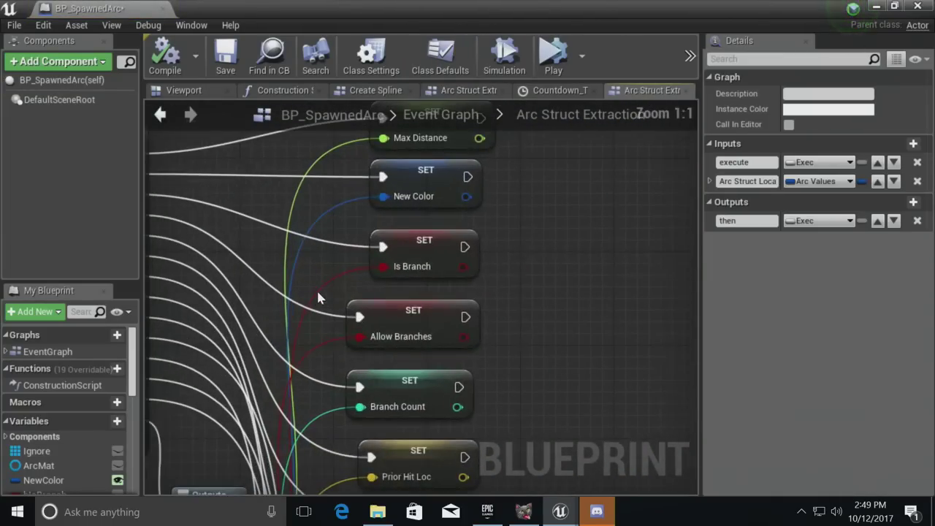
click(385, 380)
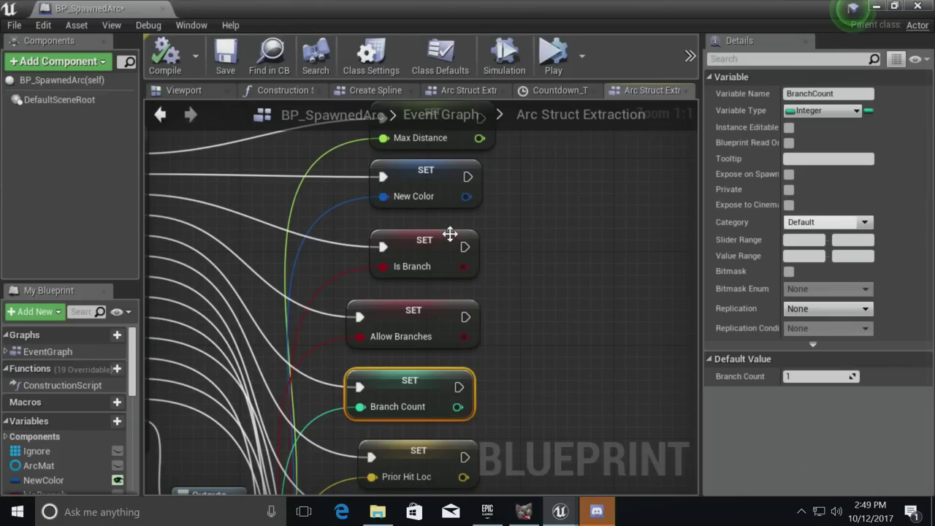
click(439, 115)
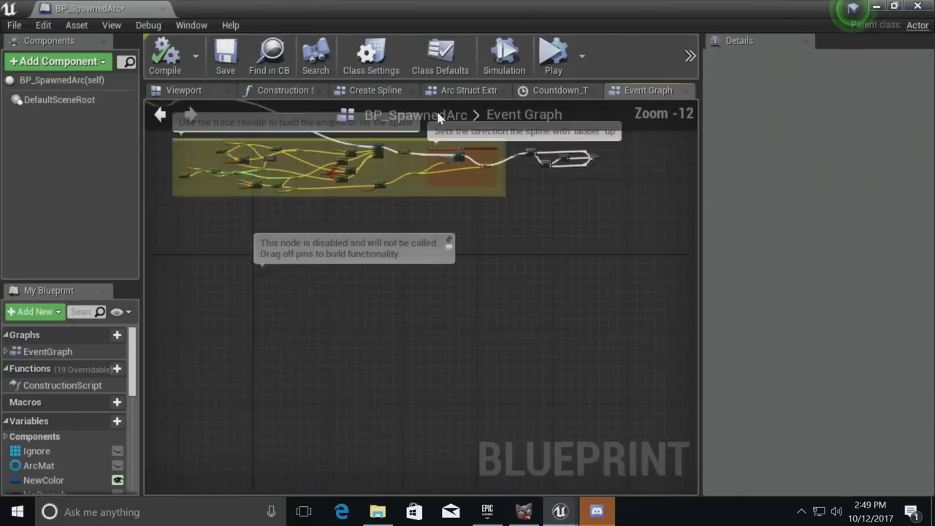
- Open the Handle Branching collapsed graph from the Event Graph and bring its first Branch nodes into view
scroll(275, 220, up, 12)
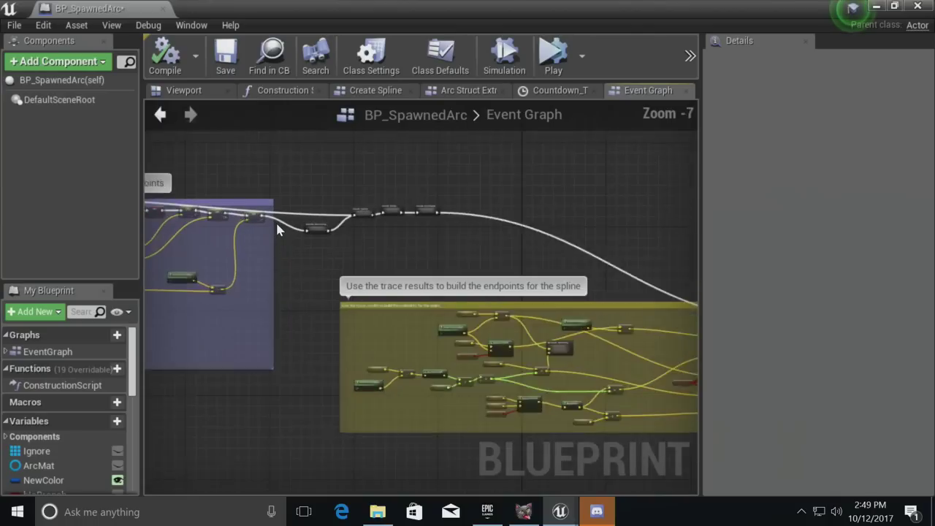
double_click(374, 232)
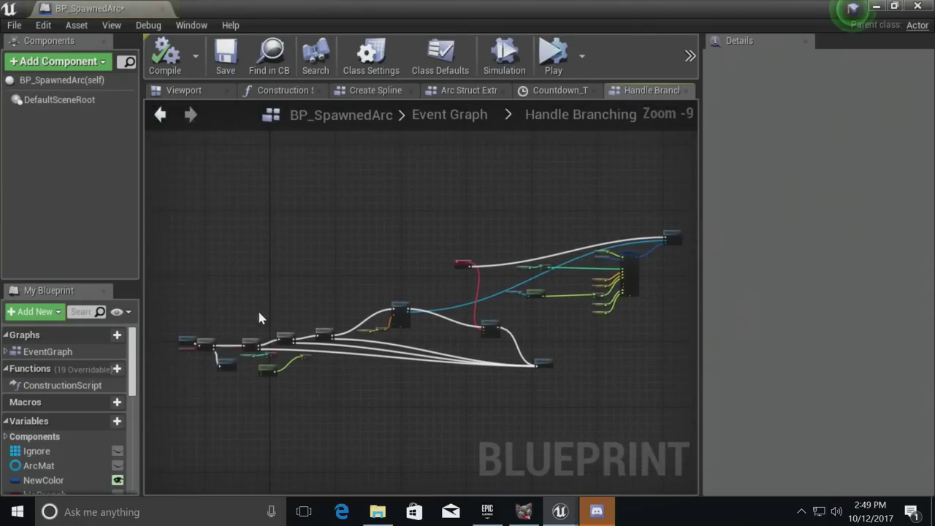
scroll(213, 346, up, 7)
right_drag(204, 348, 351, 322)
- Rearrange the trace check in Handle Branching: move Inputs, Trace Hit and the first Branch away from Allow Branches, and reposition DestroyActor below
drag(391, 373, 417, 425)
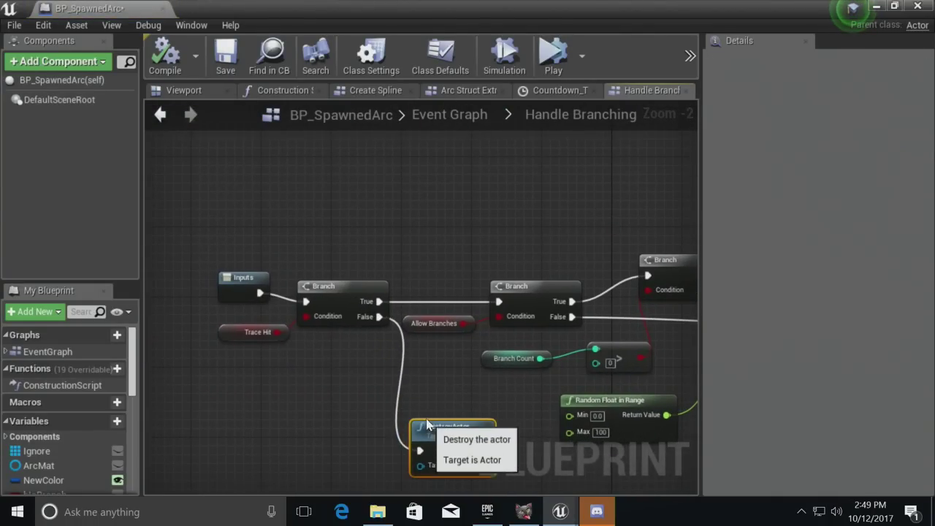
drag(240, 267, 320, 336)
drag(332, 302, 252, 231)
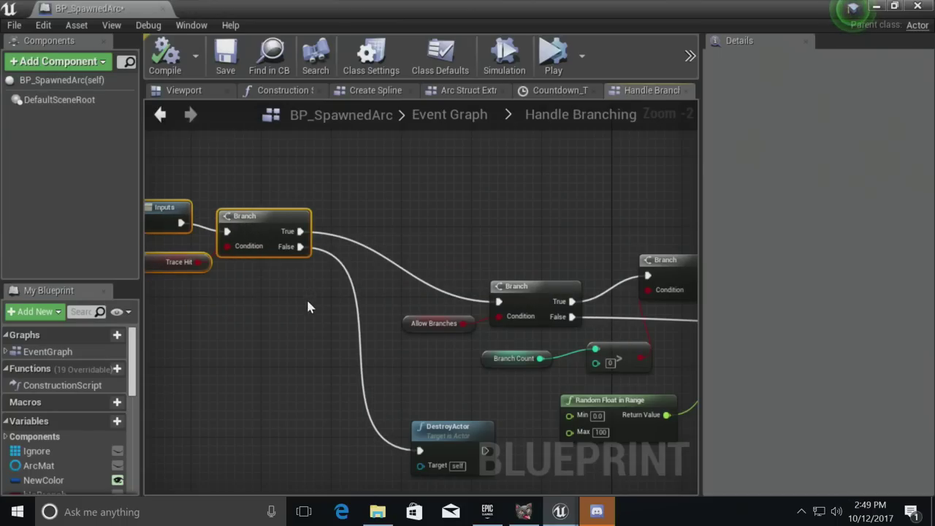
mouse_move(437, 430)
mouse_down()
mouse_move(408, 351)
mouse_move(425, 374)
mouse_up()
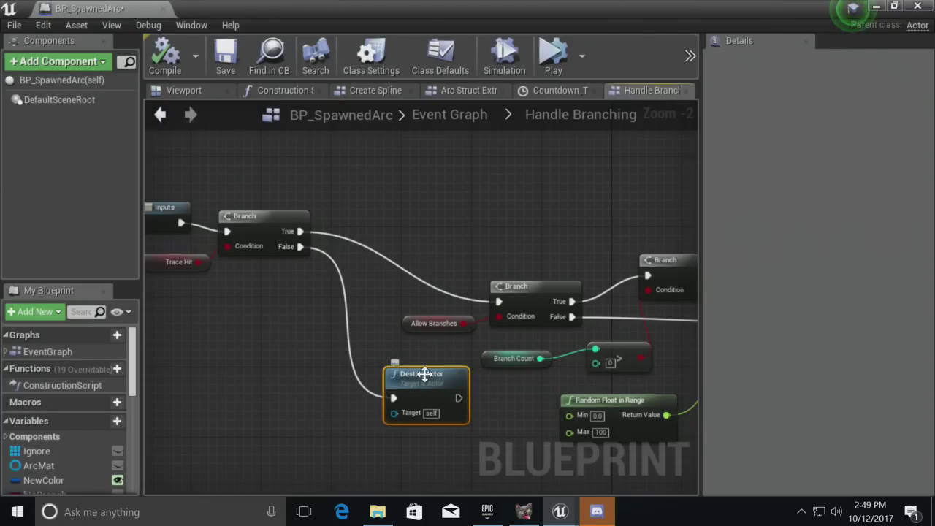
- Move the BP_SpawnedArc window off the level view, select Shape_Sphere2 and focus the view on it
drag(488, 6, 689, 398)
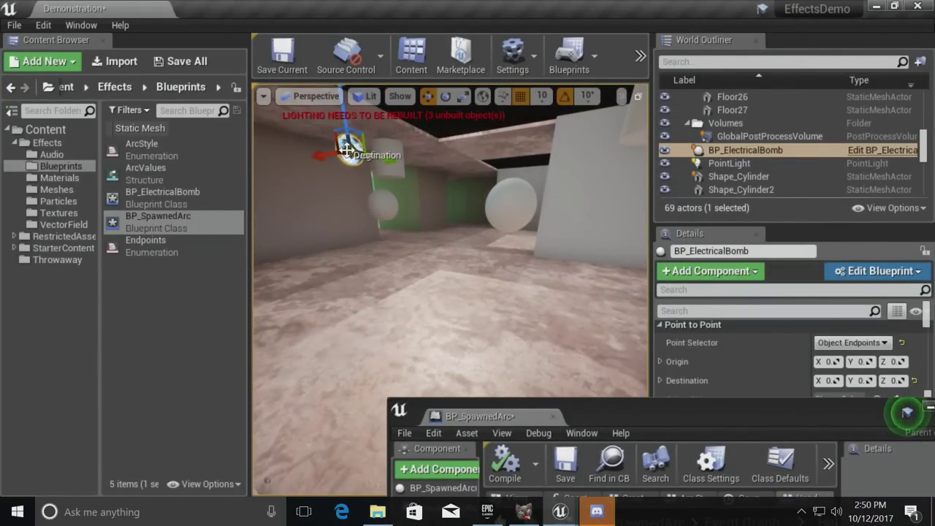
right_drag(488, 329, 489, 329)
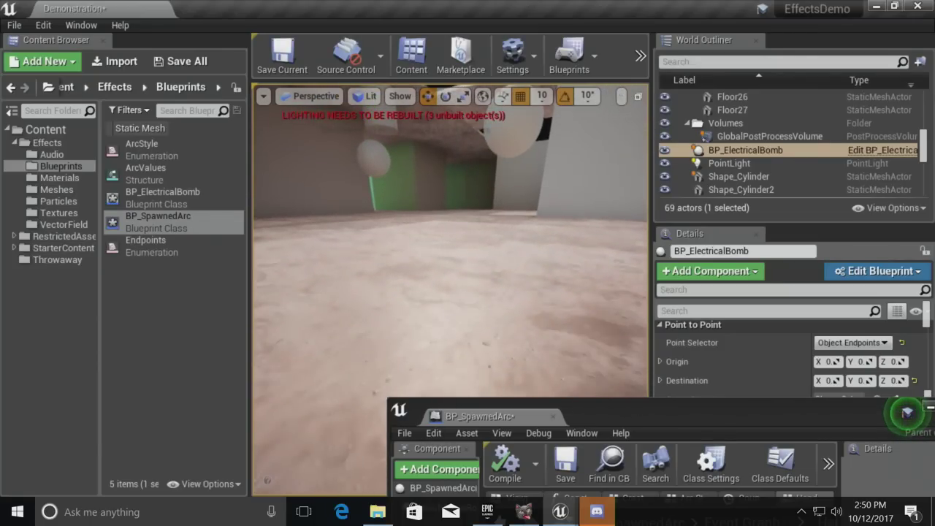
click(481, 243)
right_drag(492, 222, 483, 191)
click(482, 172)
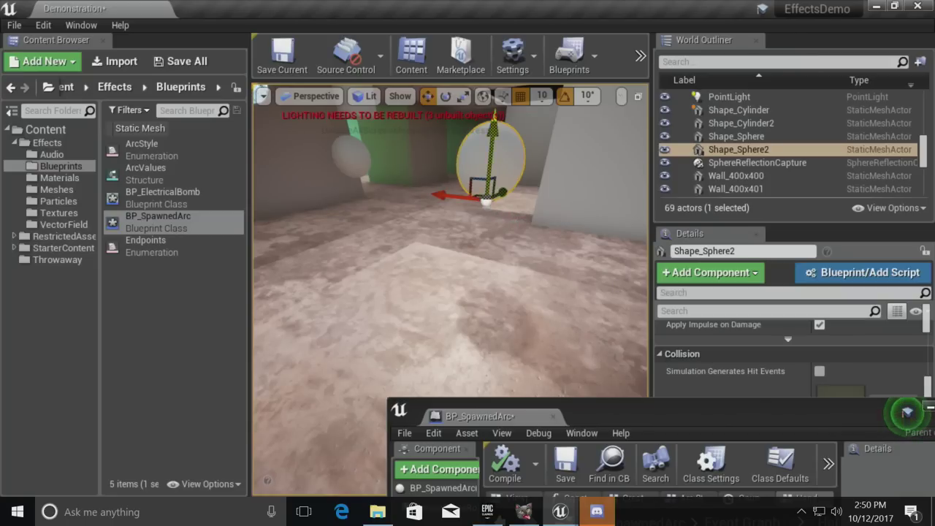
key(f)
right_drag(518, 230, 518, 231)
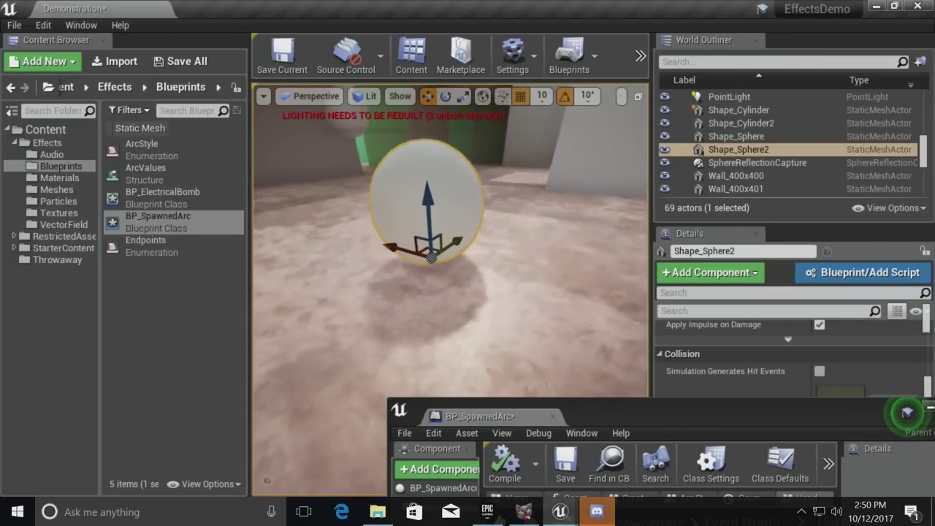
- Examine Shape_Sphere2 and its surroundings from several angles in relation to the electrical bomb and the other shapes
right_drag(458, 263, 459, 263)
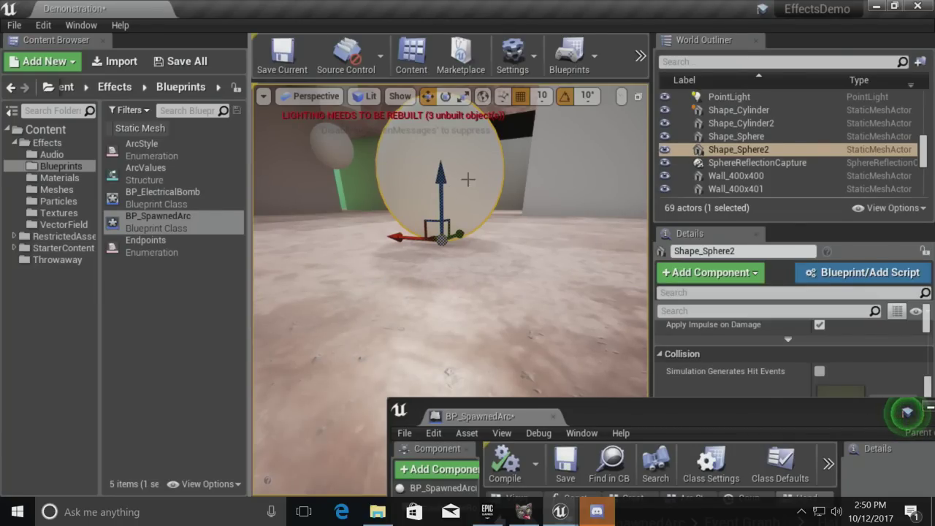
right_drag(472, 236, 503, 240)
drag(443, 249, 475, 238)
right_drag(475, 238, 472, 264)
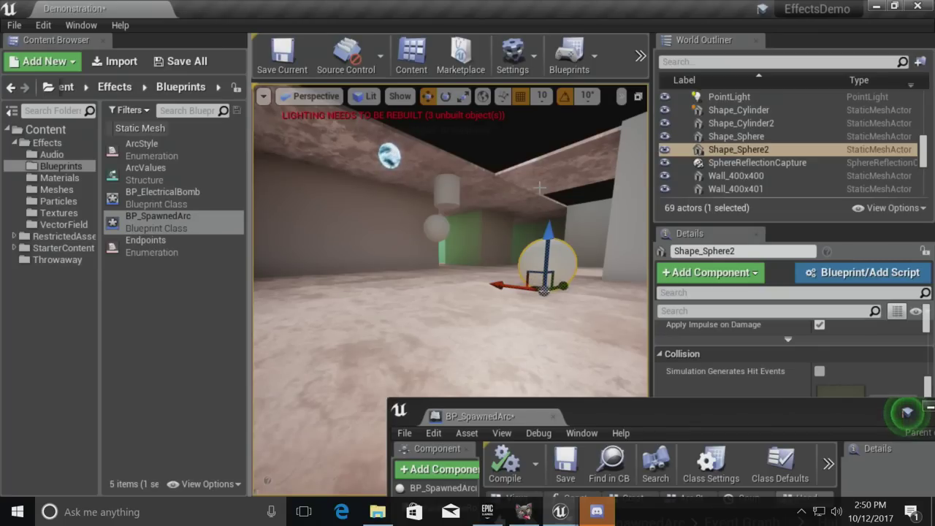
right_drag(547, 188, 533, 227)
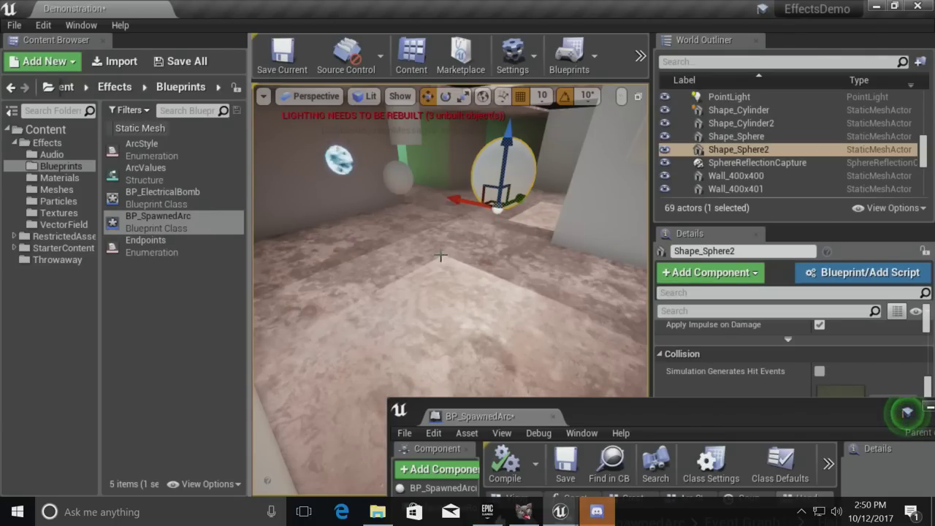
right_drag(498, 266, 534, 222)
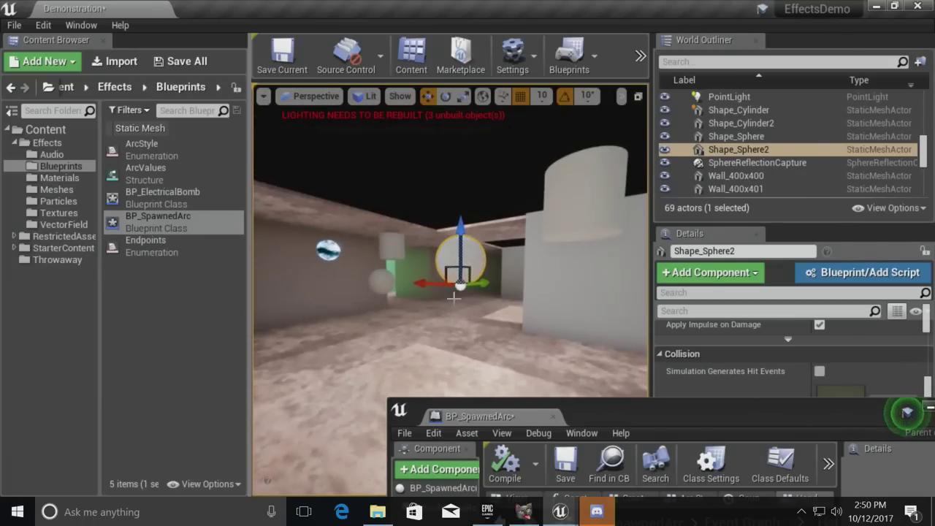
drag(462, 246, 459, 96)
right_drag(460, 125, 460, 157)
drag(447, 139, 455, 308)
right_drag(496, 311, 499, 307)
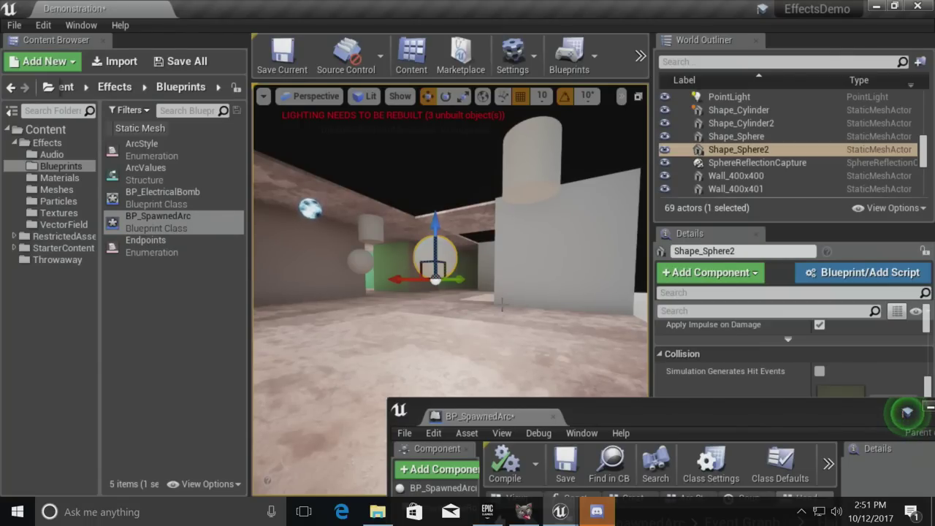
- Select BP_ElectricalBomb, bring the BP_SpawnedArc window back, and examine the Branch Count and Random Float in Range conditions in Handle Branching
click(310, 208)
drag(639, 403, 528, 102)
right_drag(647, 346, 297, 247)
scroll(548, 286, down, 2)
scroll(548, 289, up, 3)
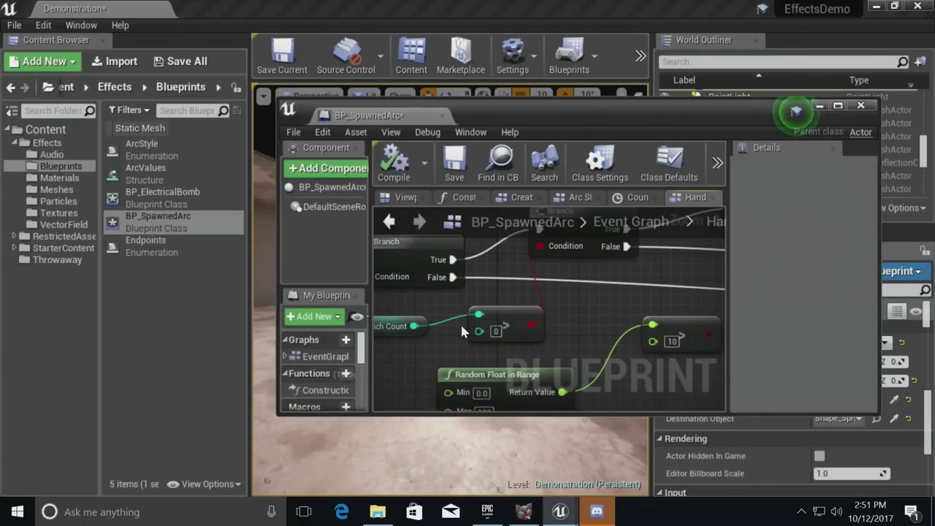
right_drag(532, 313, 511, 250)
- Follow Handle Branching to the SpawnActor BP Spawned Arc node and inspect its Spawn Transform input with the Blueprint window maximized
scroll(511, 250, down, 7)
right_drag(583, 260, 413, 355)
scroll(473, 308, up, 4)
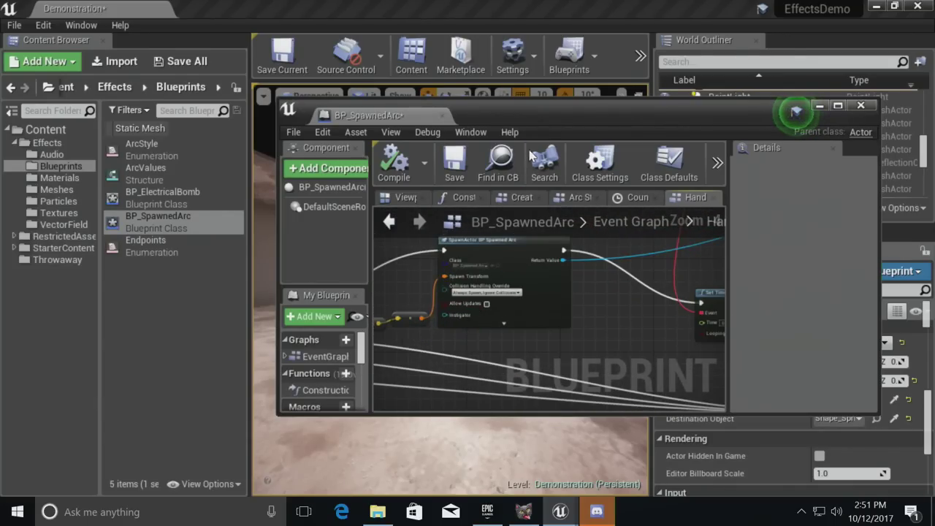
click(838, 105)
scroll(484, 313, up, 4)
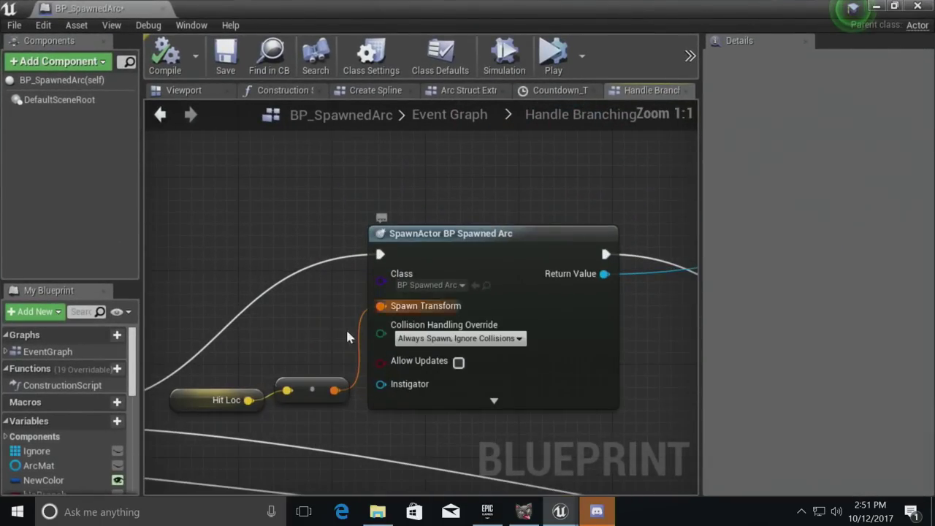
scroll(500, 338, down, 5)
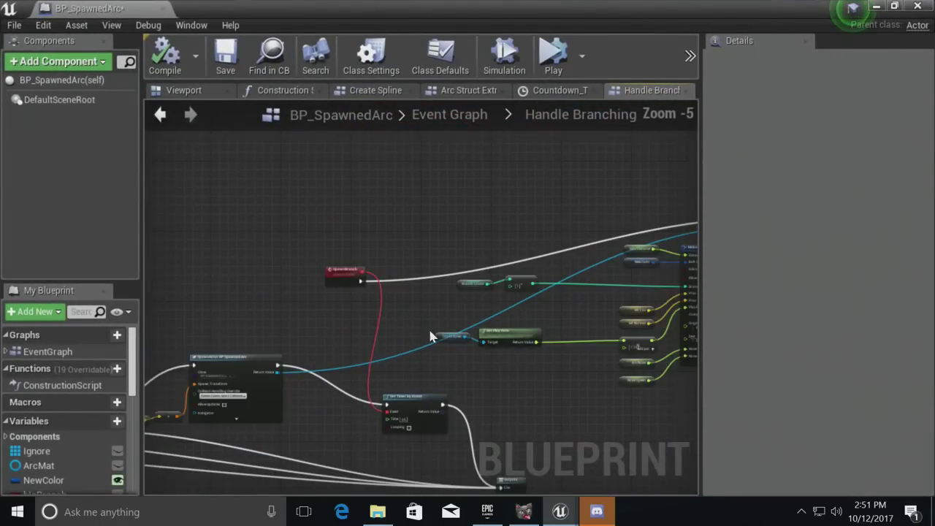
- Inspect the Countdown and Get Play Rate nodes and the other inputs feeding Make ArcValues
scroll(420, 338, up, 5)
click(332, 332)
right_drag(490, 401, 295, 378)
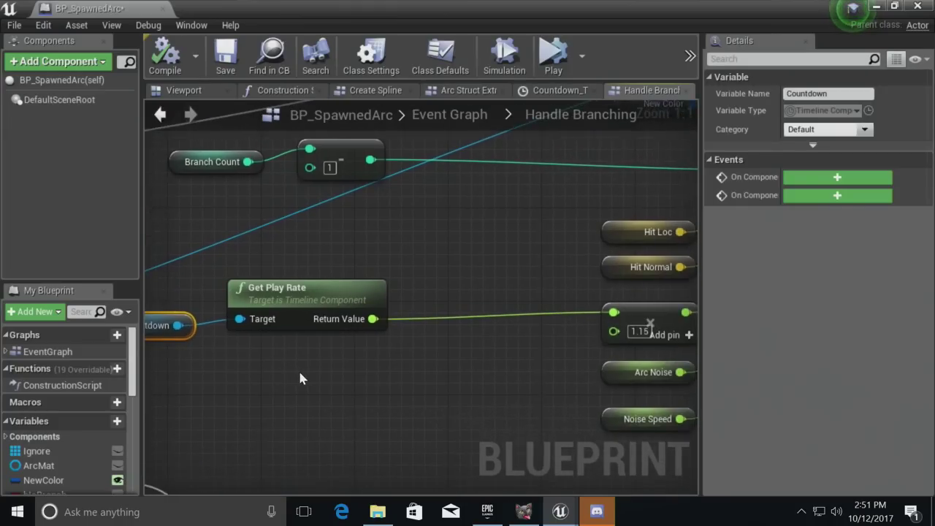
scroll(296, 378, down, 4)
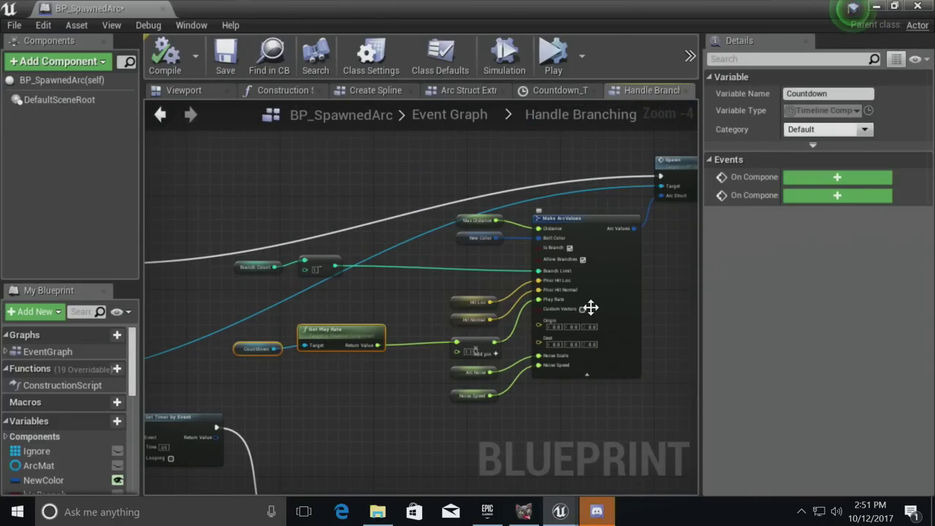
- Move Countdown and Get Play Rate closer to the 1.15 multiply node, and set Get Play Rate slightly lower between them
scroll(589, 308, up, 4)
right_drag(373, 312, 604, 254)
drag(281, 300, 408, 296)
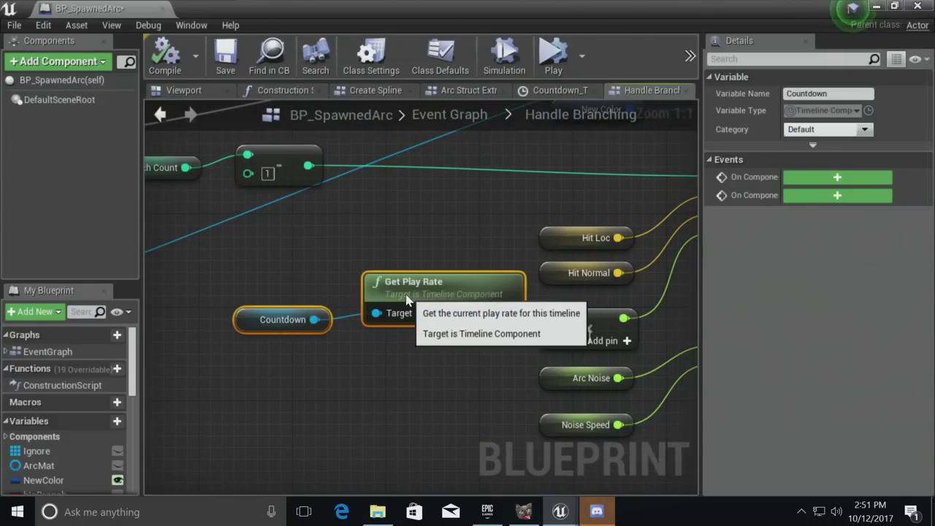
click(305, 326)
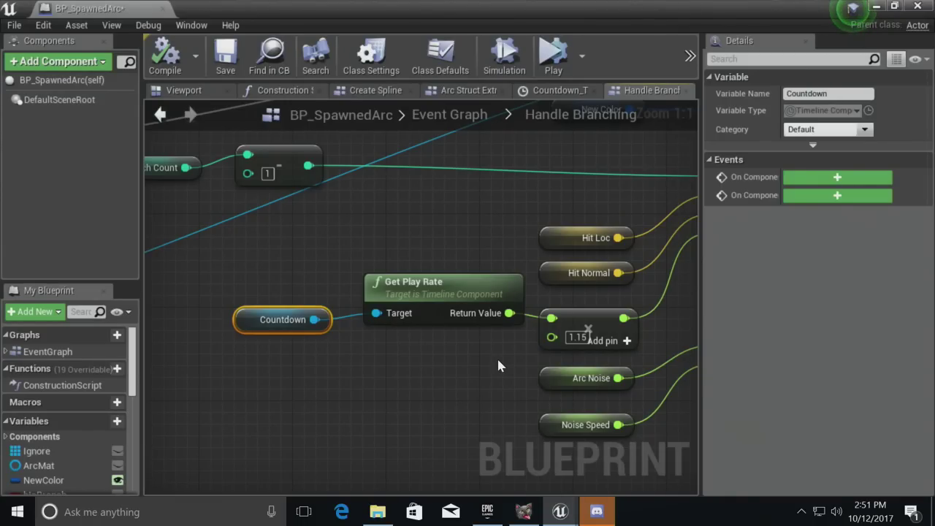
drag(463, 286, 451, 309)
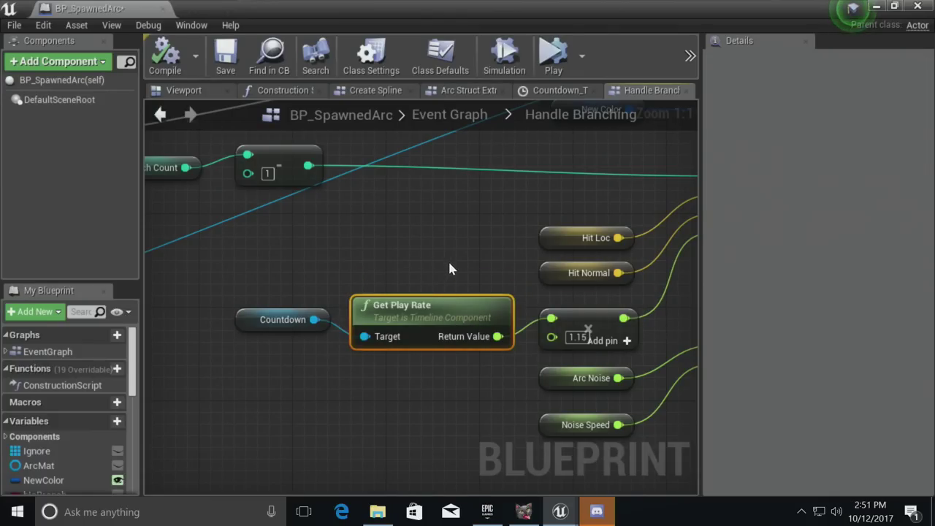
right_drag(448, 265, 337, 299)
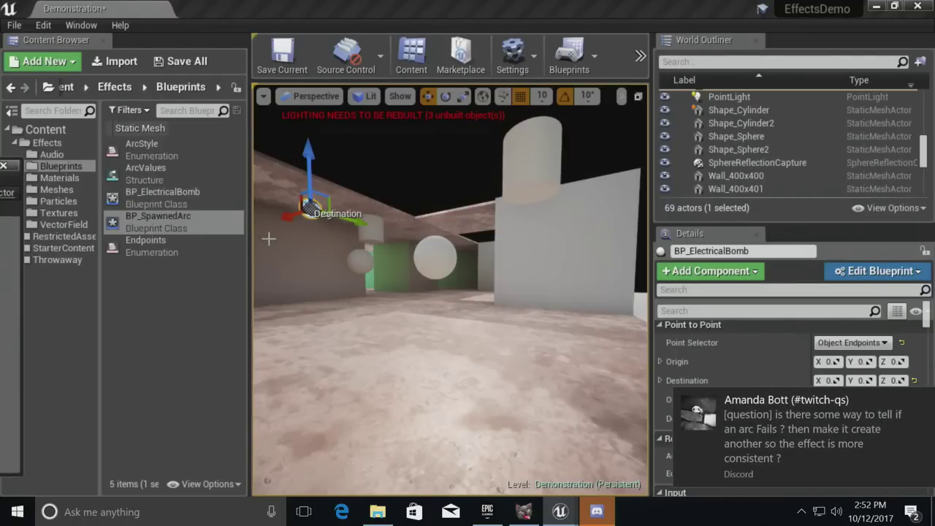
- Delete Shape_Sphere, Shape_Sphere2 and BP_ElectricalBomb from the level together, accepting the reference warning
key(f)
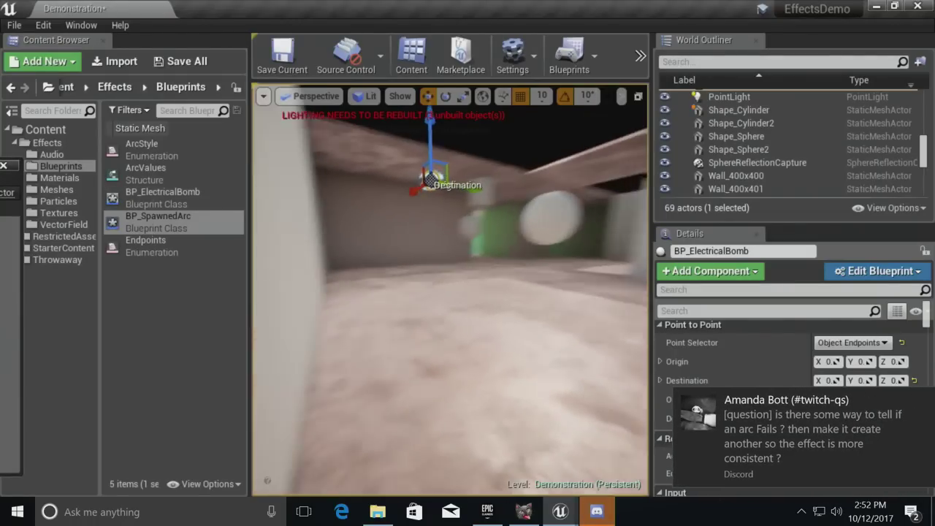
click(463, 311)
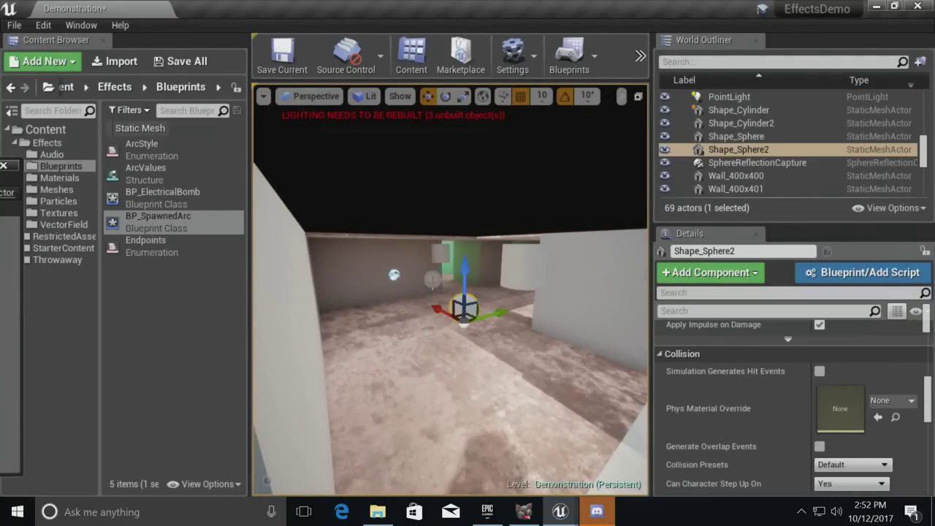
ctrl+click(382, 276)
ctrl+click(392, 275)
key(Delete)
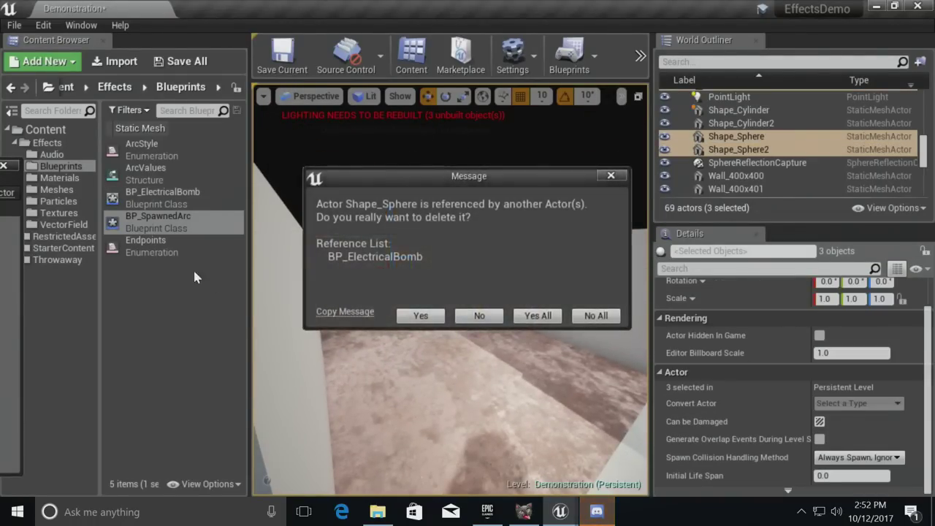
click(420, 316)
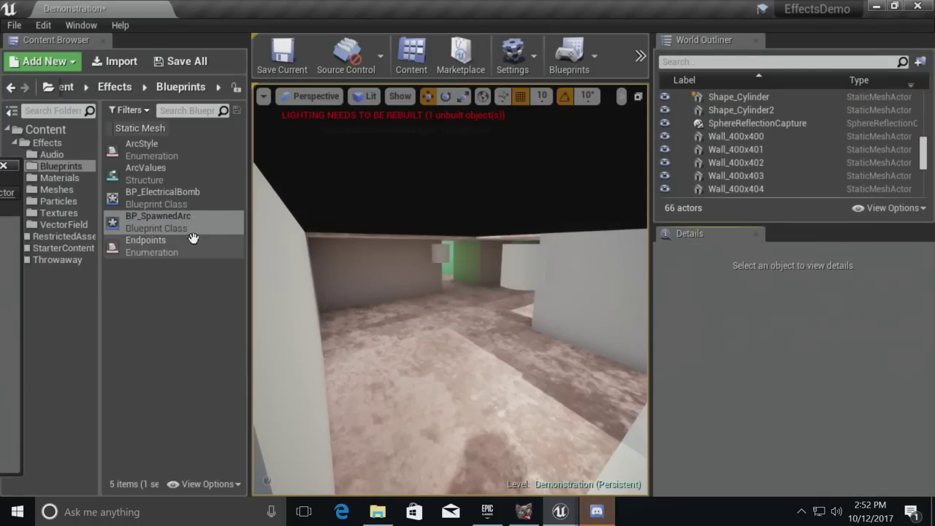
- Place a new BP_ElectricalBomb on the room's floor with a slightly darkened green Arc Color and a Branch Count of 36
drag(154, 194, 394, 313)
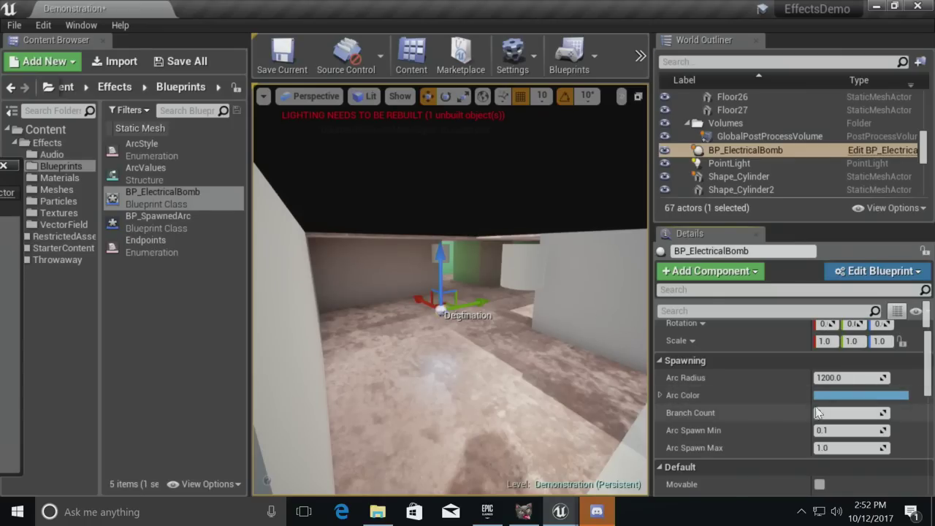
click(851, 395)
drag(577, 275, 565, 275)
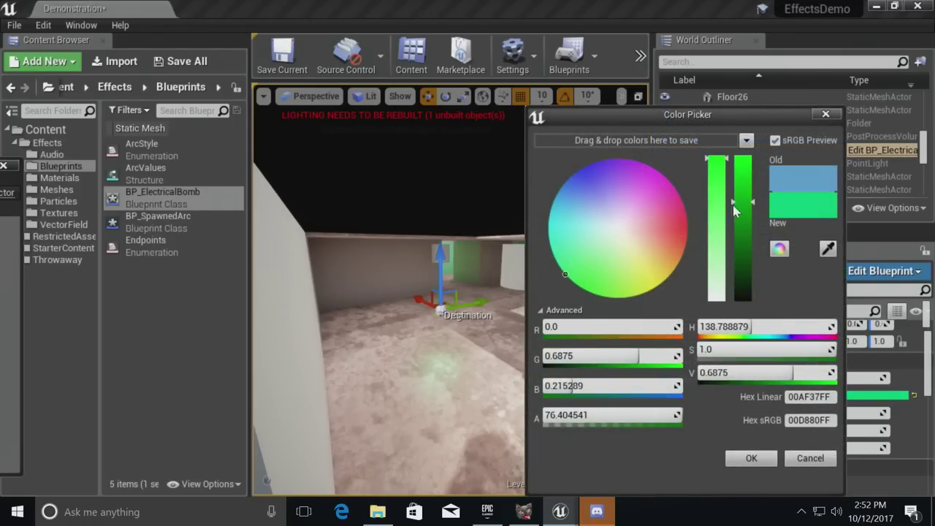
drag(736, 203, 739, 224)
click(752, 458)
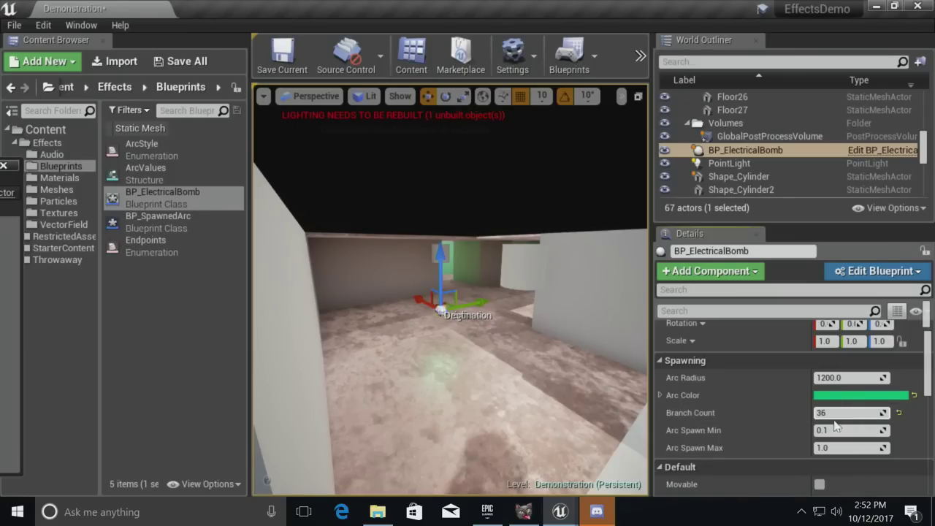
- Run the level and move BP_ElectricalBomb farther into the room along its green axis while it plays
key(f)
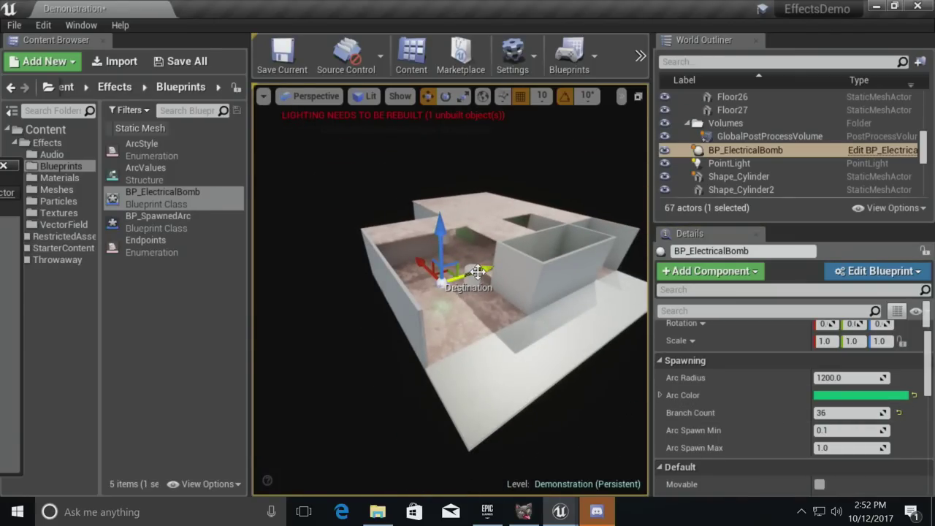
key(alt+p)
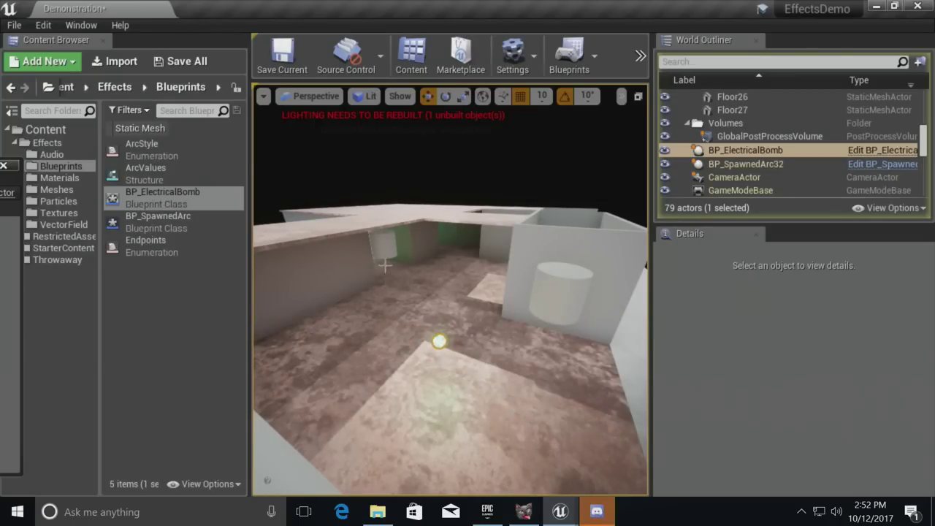
click(438, 342)
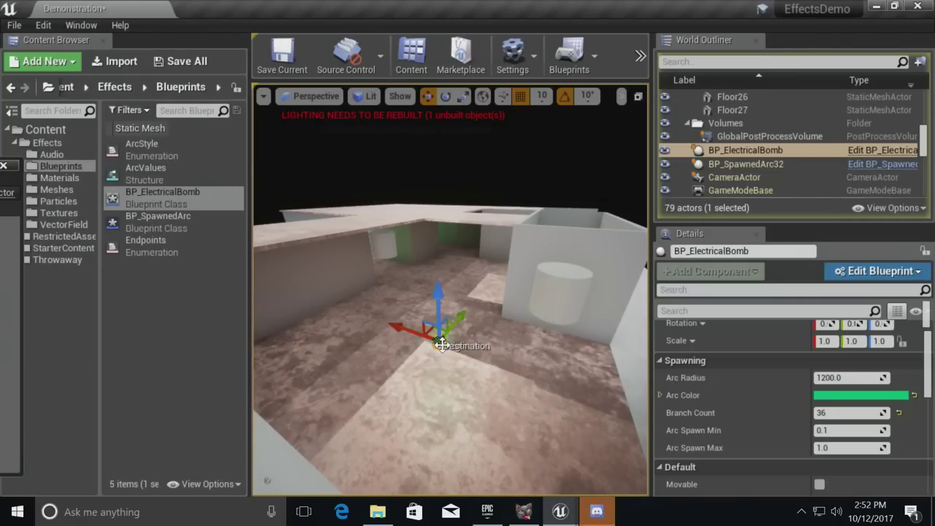
drag(457, 321, 498, 272)
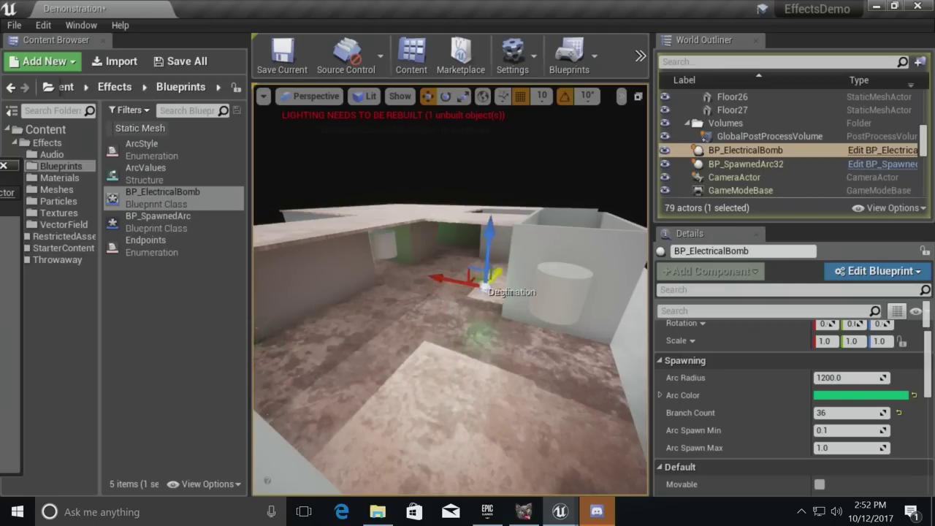
- Examine the running bomb's green branching arcs on the walls, ceiling and floor from several angles, and stop the session
mouse_move(452, 393)
right_down()
mouse_move(479, 371)
mouse_move(461, 392)
right_up()
key(w)
key(g)
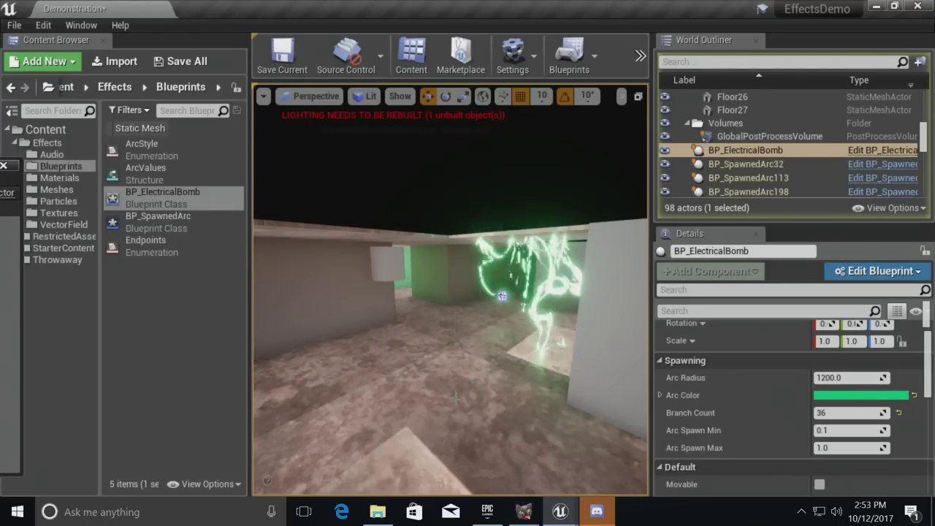
right_drag(483, 395, 374, 378)
right_drag(598, 325, 504, 322)
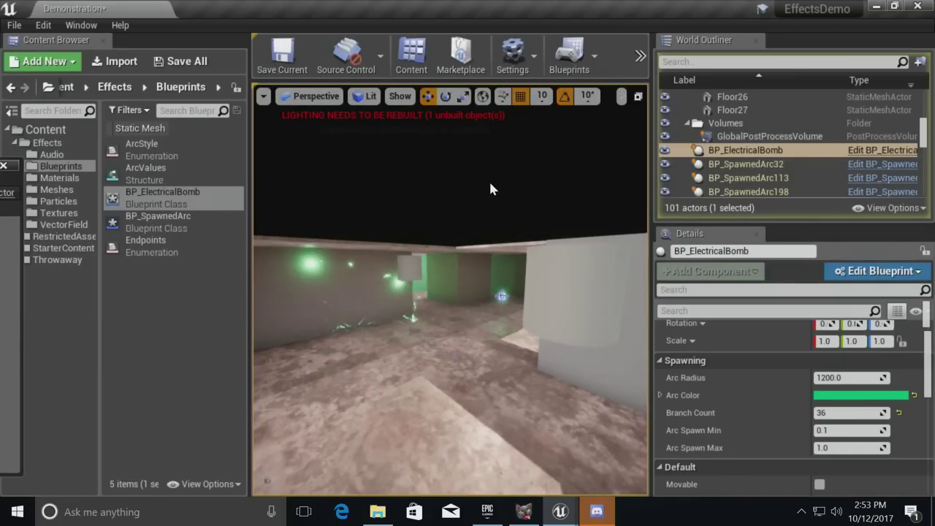
key(Escape)
- Bring the BP_SpawnedArc window back over the level and maximize it around the Make ArcValues inputs in Handle Branching
drag(0, 182, 463, 130)
scroll(424, 309, down, 5)
right_drag(424, 309, 303, 353)
scroll(279, 338, up, 2)
scroll(280, 343, up, 1)
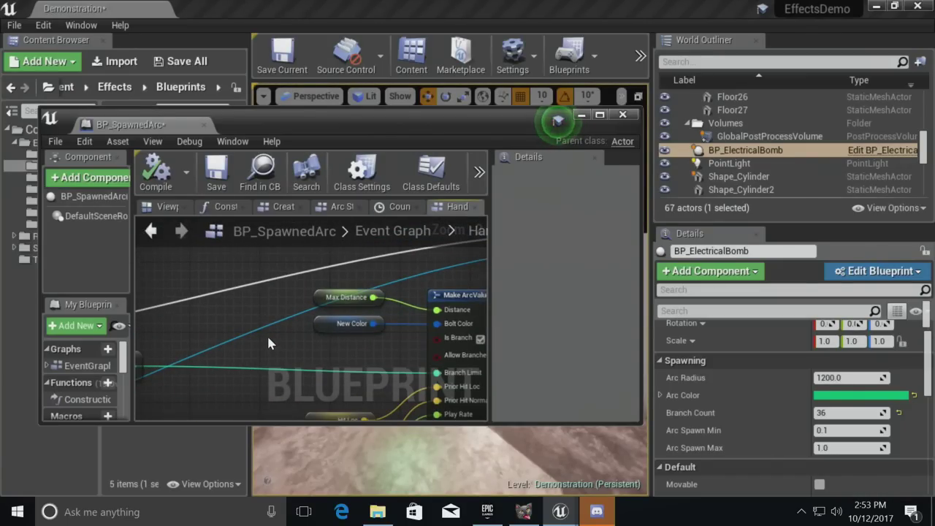
double_click(337, 118)
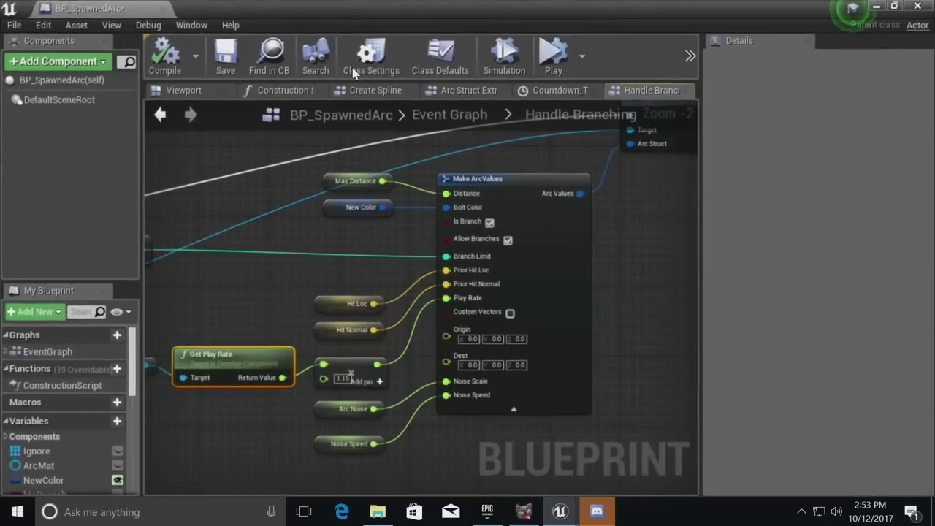
- Move Branch Count and its subtract 1 node closer to the Branch Limit input of Make ArcValues, and deselect them
scroll(495, 252, down, 4)
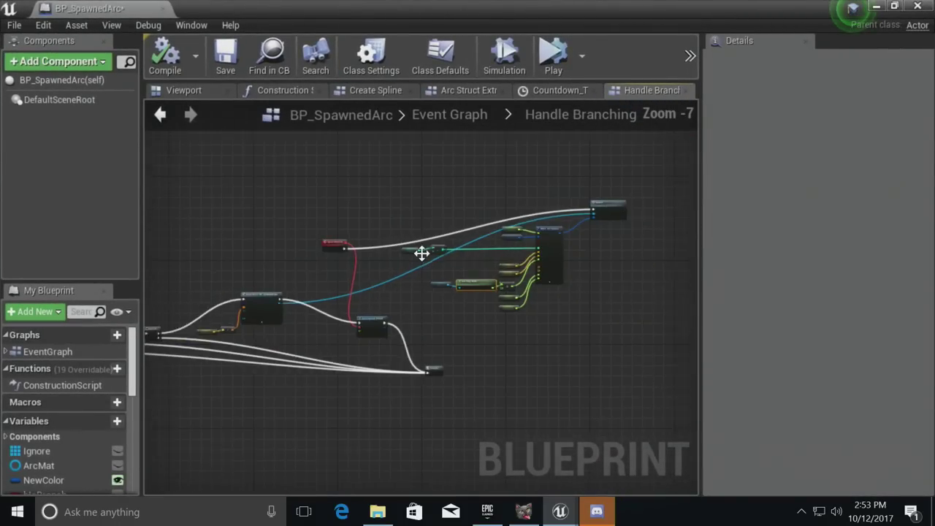
scroll(424, 255, up, 4)
right_drag(519, 275, 346, 293)
drag(315, 264, 574, 266)
click(450, 320)
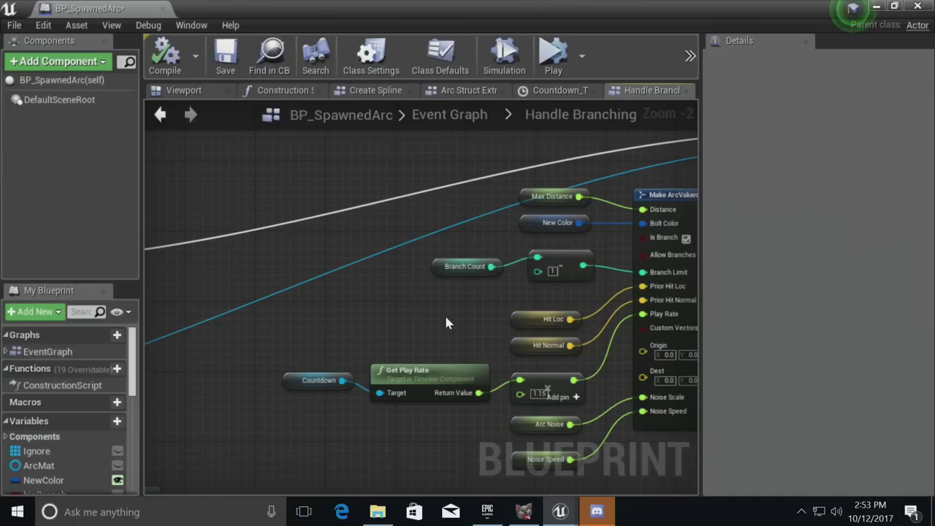
- Trace Handle Branching back from Make ArcValues through SpawnActor BP Spawned Arc and its Hit Loc transform to the Branch nodes
right_drag(432, 329, 449, 310)
scroll(269, 324, down, 5)
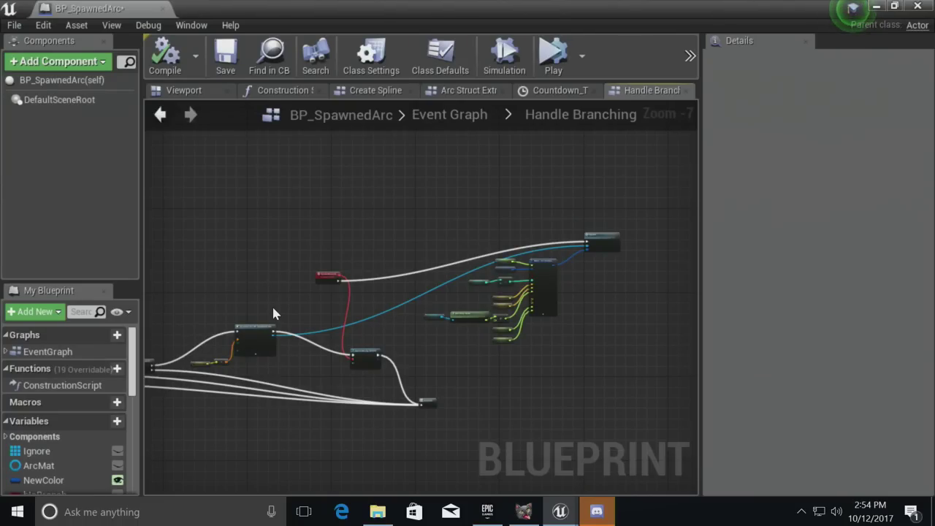
scroll(273, 313, up, 6)
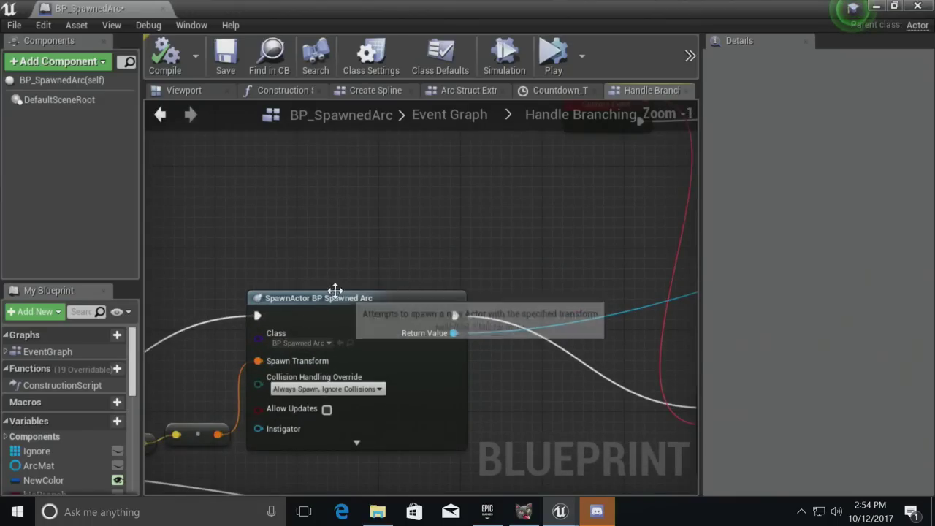
right_drag(321, 326, 484, 248)
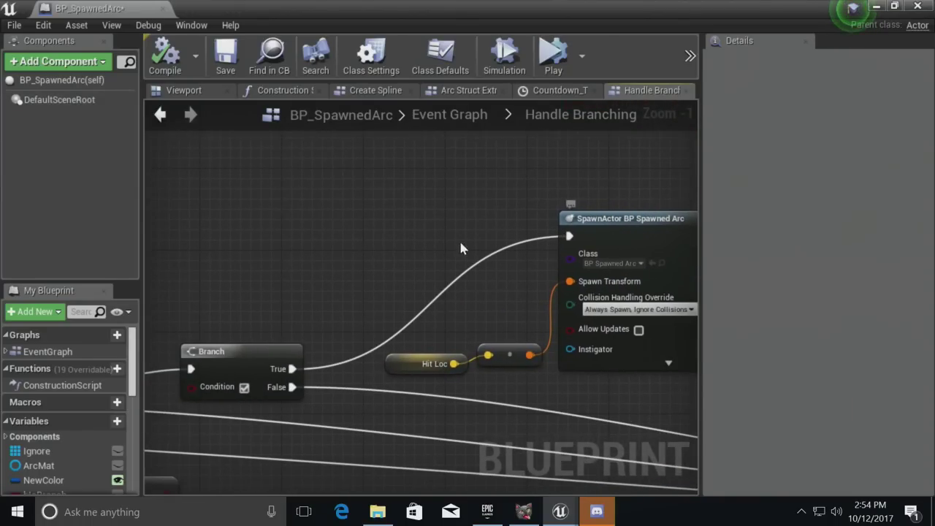
right_drag(349, 237, 515, 244)
- Restore the BP_SpawnedArc window to a smaller size and keep it clear of the level view to inspect BP_ElectricalBomb
drag(315, 6, 276, 344)
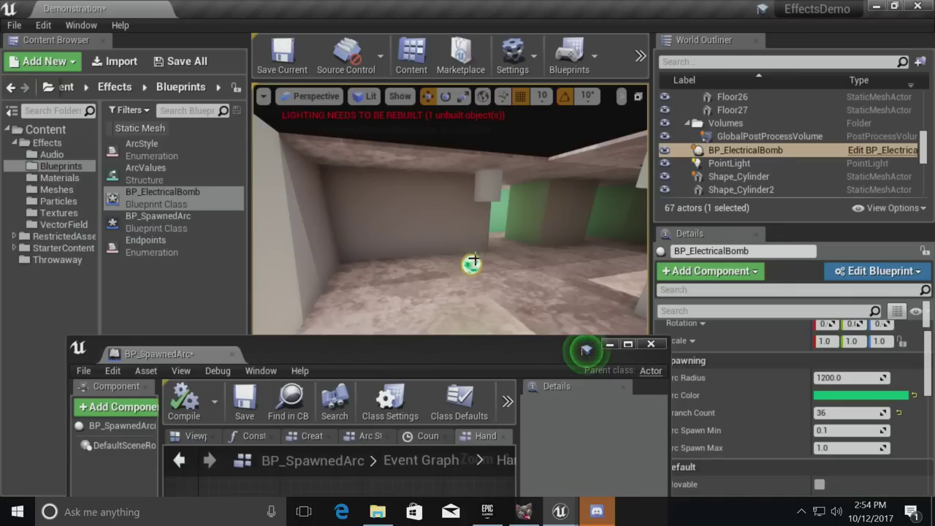
right_drag(534, 205, 504, 203)
drag(497, 342, 557, 338)
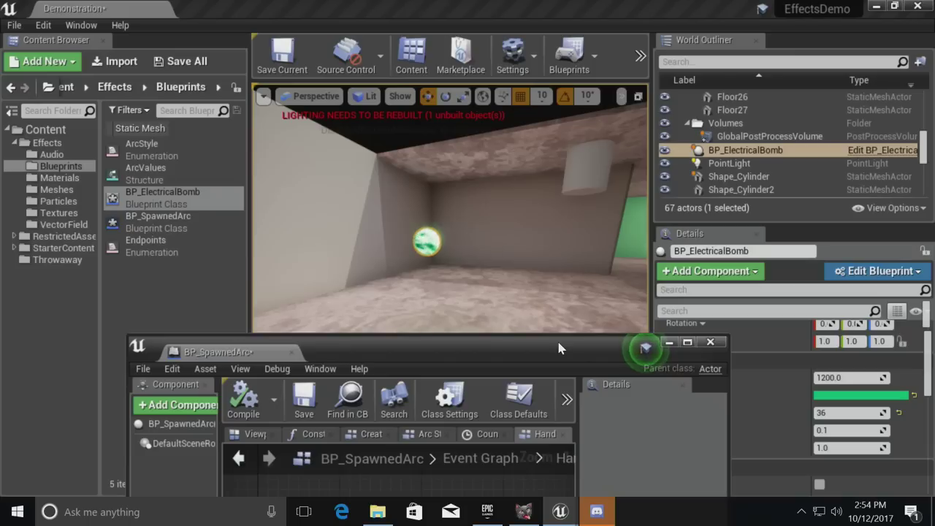
drag(534, 353, 572, 134)
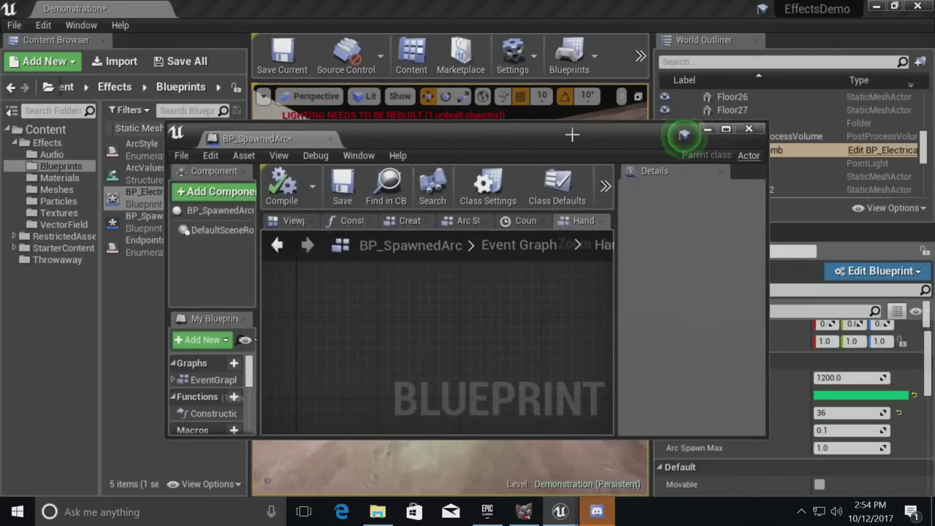
drag(509, 137, 557, 355)
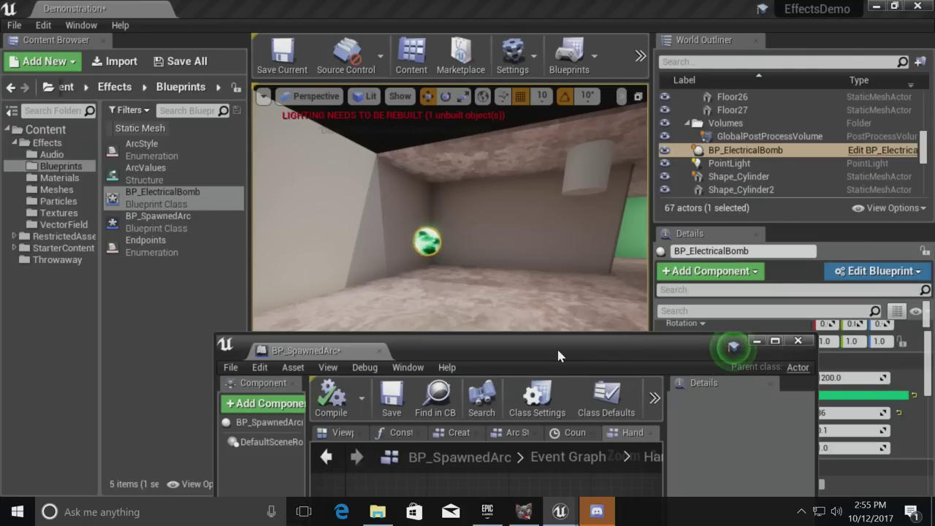
- Open the ArcValues structure and enlarge its window and Structure section to review all variables from Distance to Noise Speed
drag(424, 354, 514, 95)
click(130, 169)
click(133, 172)
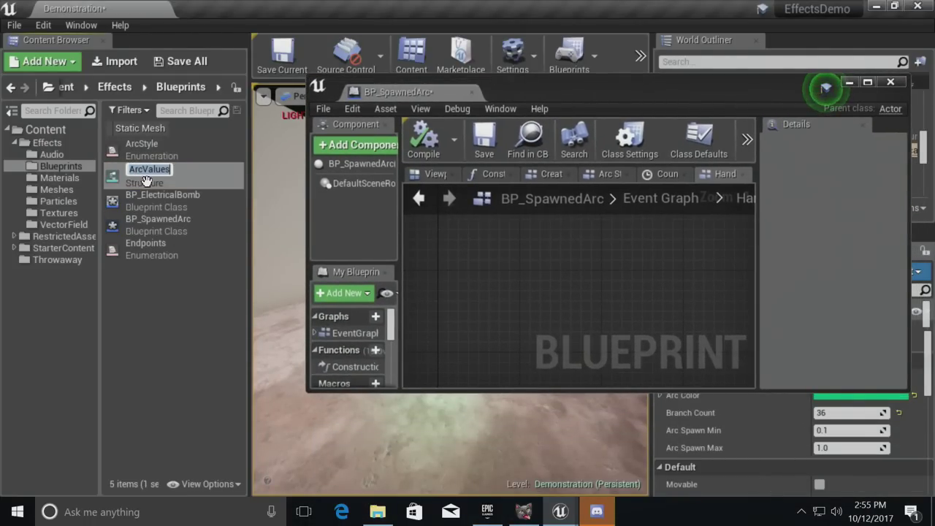
click(157, 220)
double_click(146, 173)
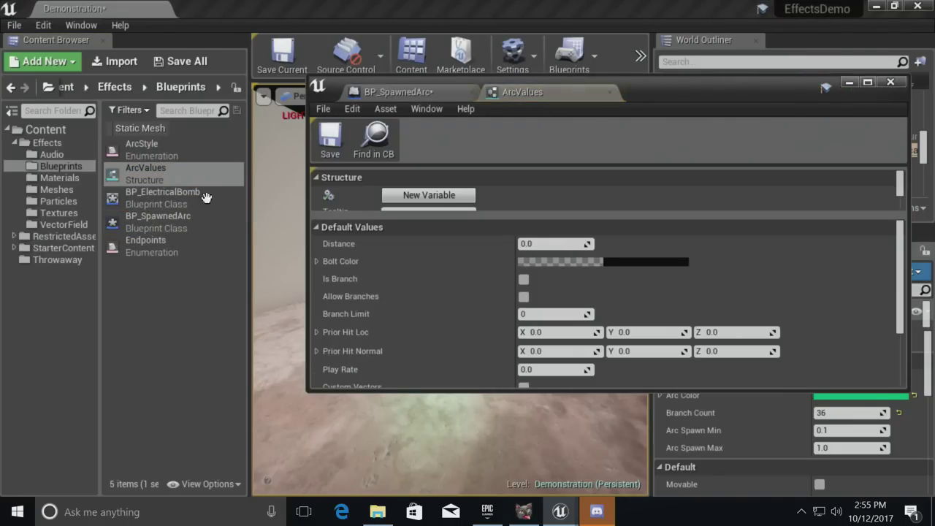
drag(446, 223, 455, 324)
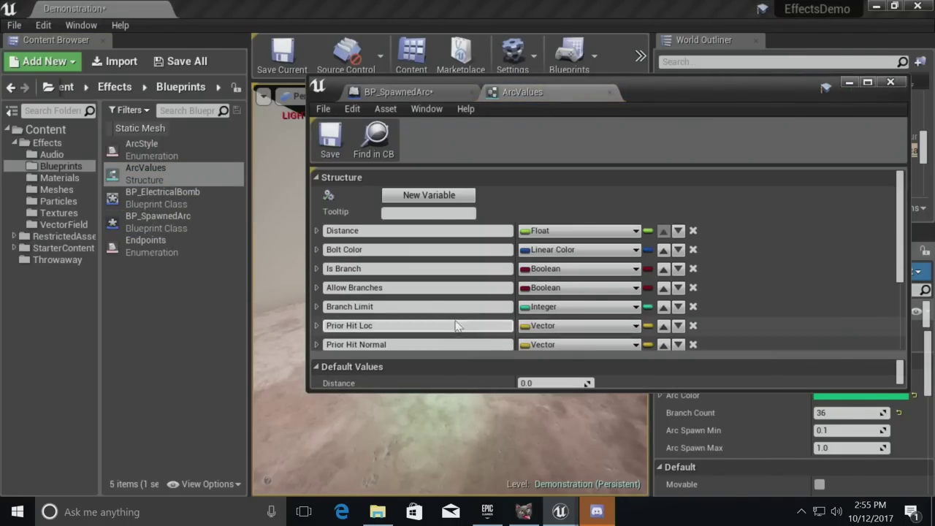
scroll(455, 292, down, 3)
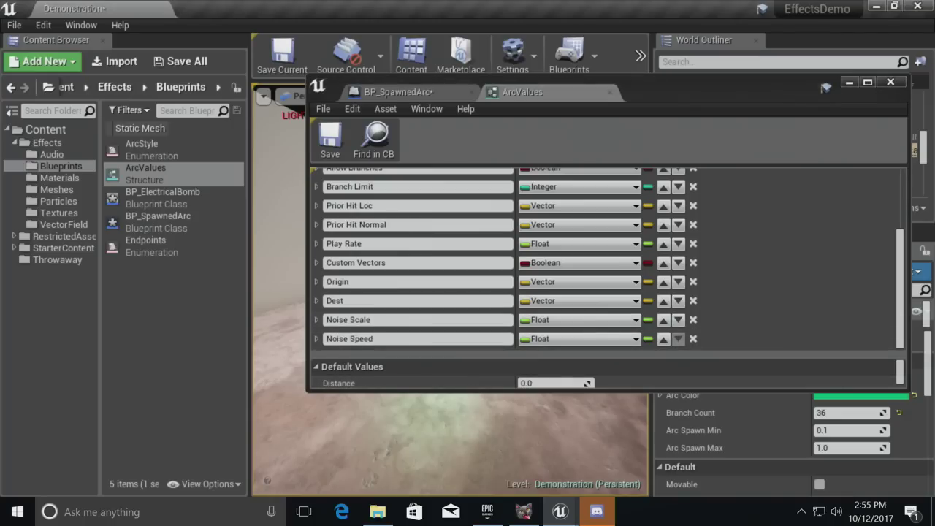
double_click(470, 390)
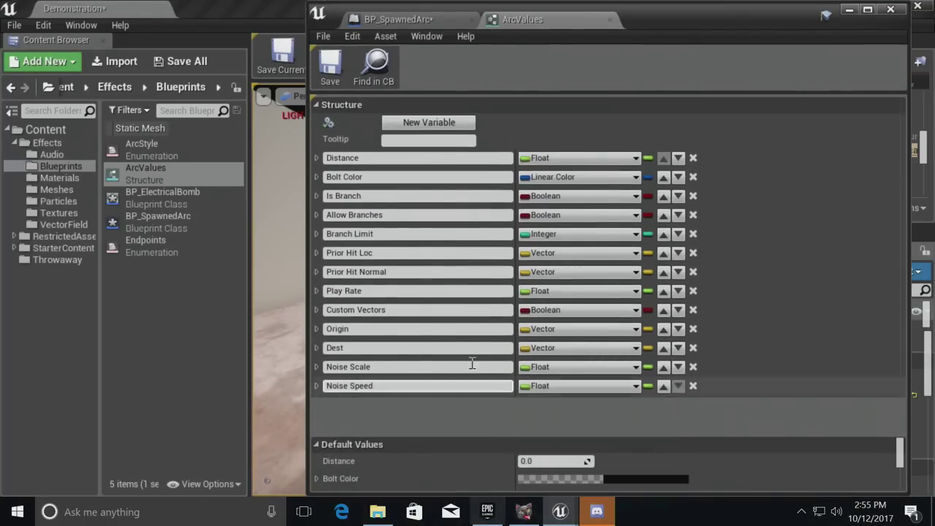
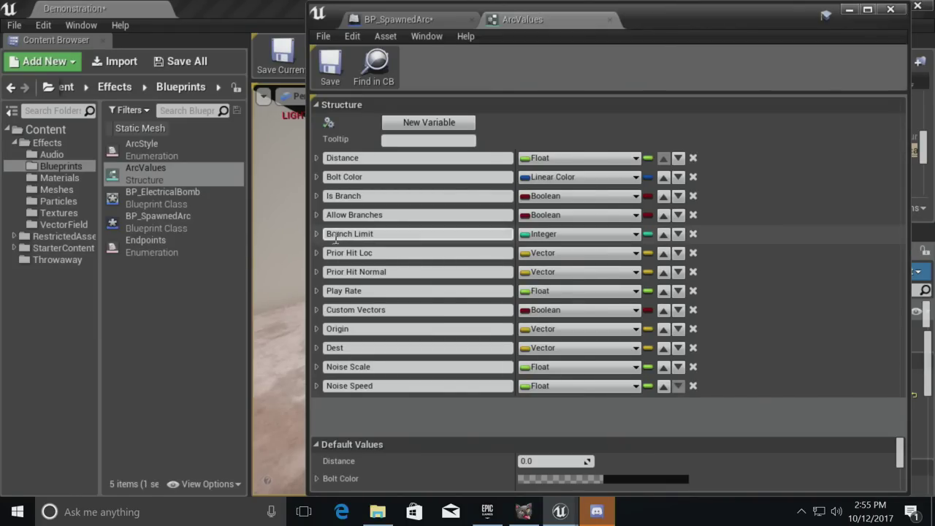
- Close the ArcValues and BP_SpawnedArc editors, and open the Blueprint of the BP_ElectricalBomb placed in the level
click(609, 19)
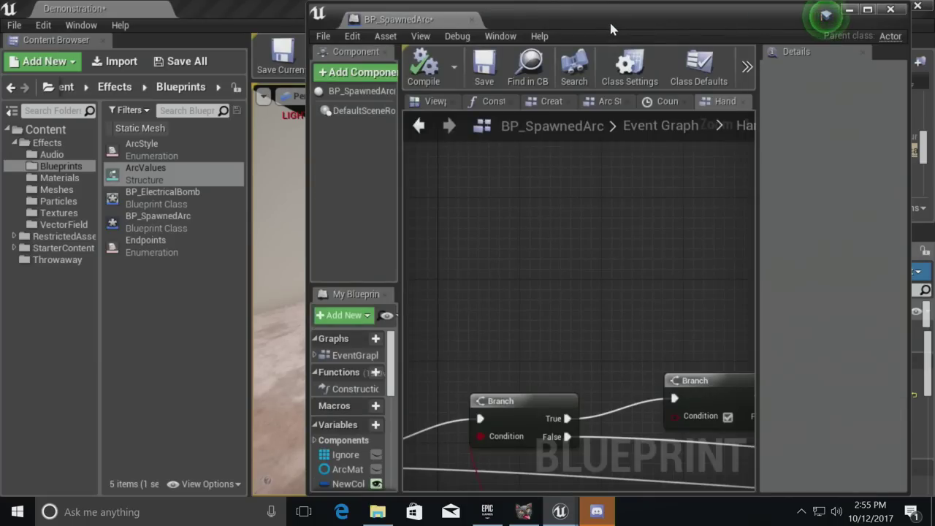
click(471, 19)
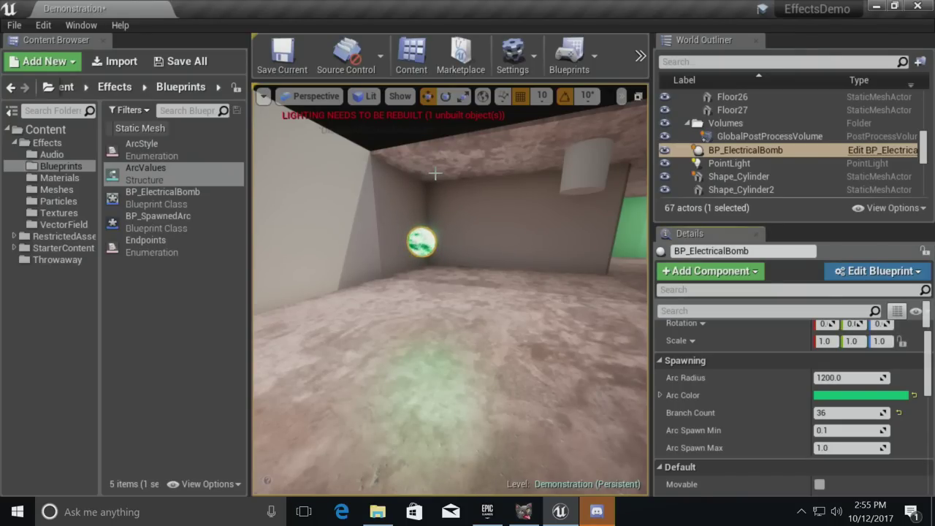
click(434, 236)
click(422, 247)
key(ctrl+e)
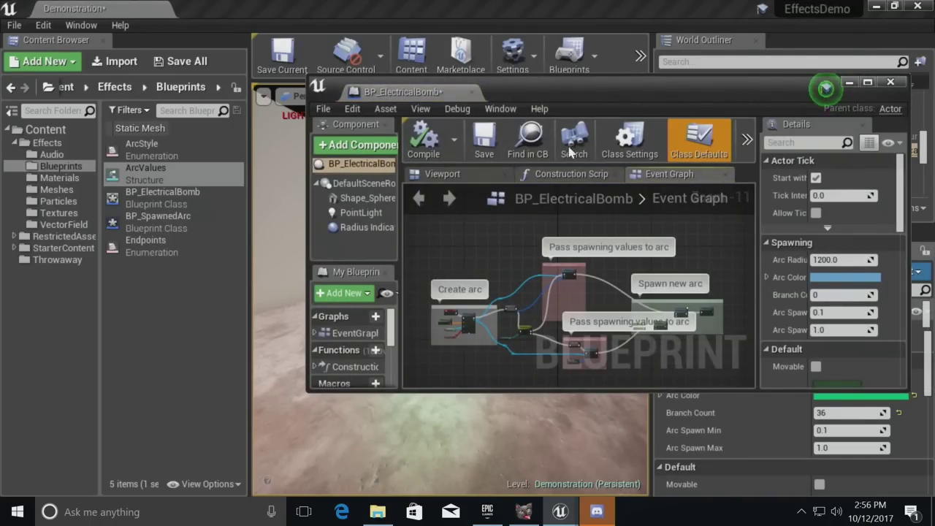
- Maximize the BP_ElectricalBomb Blueprint window and inspect the Initialization section of its Event Graph
double_click(579, 87)
click(321, 91)
click(409, 90)
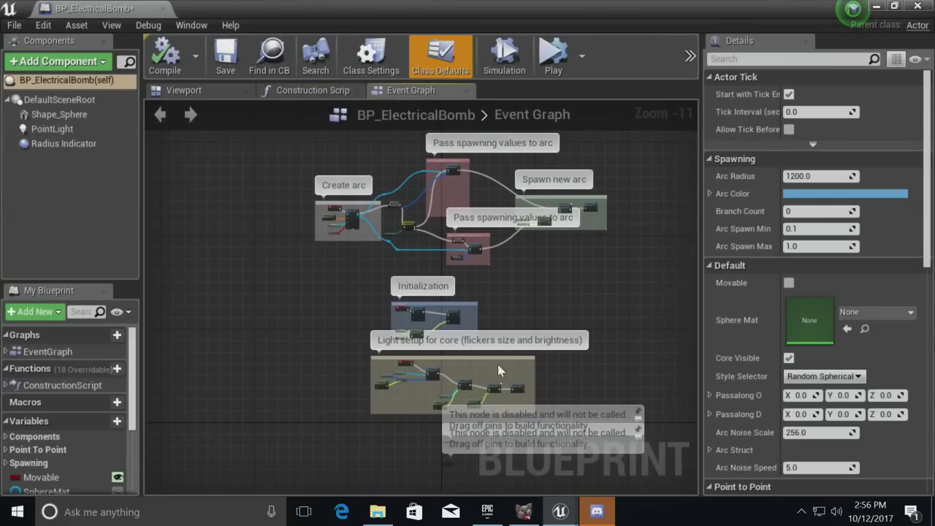
scroll(501, 359, up, 7)
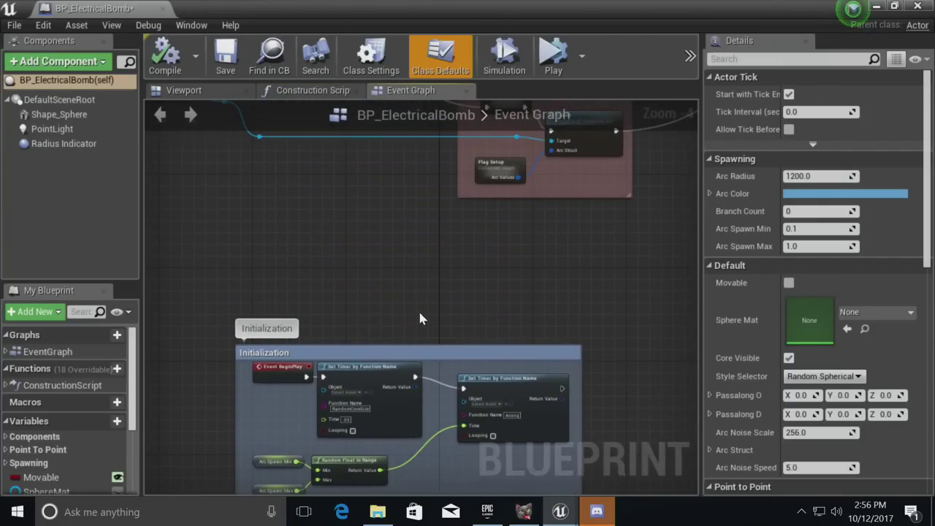
- Inspect the Create arc section of the Event Graph, open its Setup Arc Struct collapsed graph and return to the Event Graph
right_drag(439, 304, 384, 525)
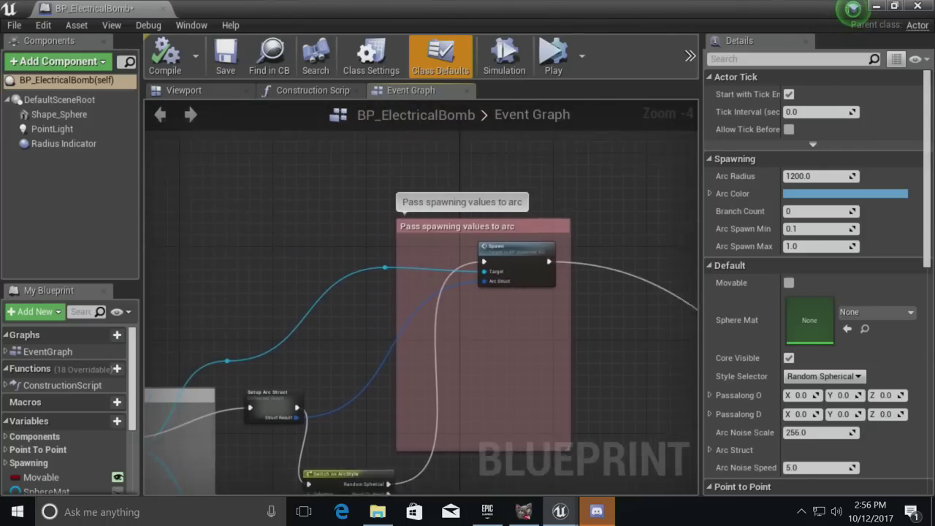
right_drag(316, 413, 677, 248)
scroll(612, 255, up, 4)
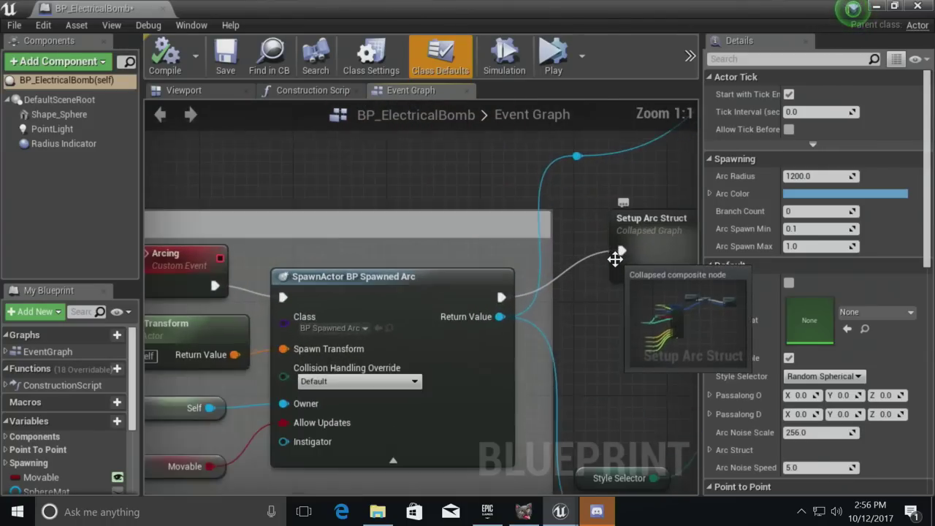
mouse_move(574, 292)
right_down()
mouse_move(420, 326)
mouse_move(566, 279)
right_up()
right_drag(653, 256, 312, 365)
double_click(486, 267)
click(431, 117)
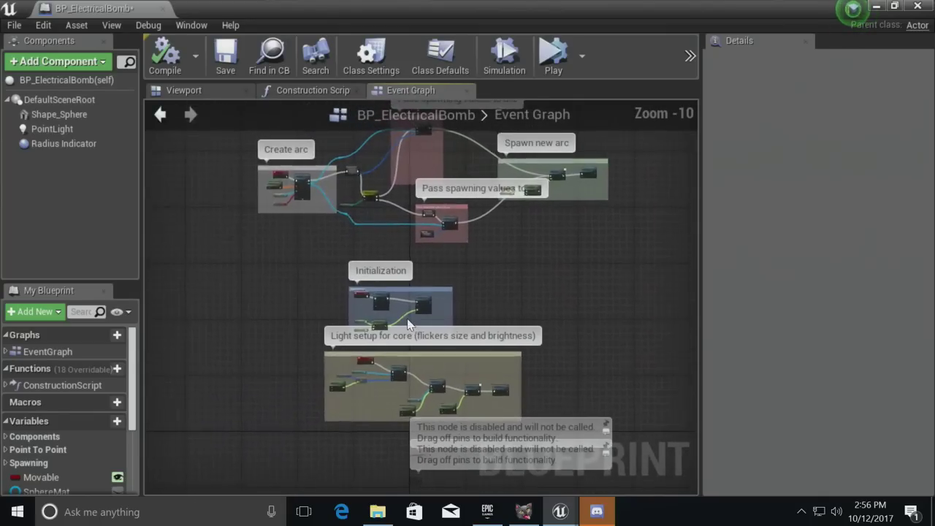
- Examine the core light setup section, the Location Logic node and the Switch on ArcStyle node in the Event Graph
scroll(436, 400, up, 4)
scroll(378, 371, up, 5)
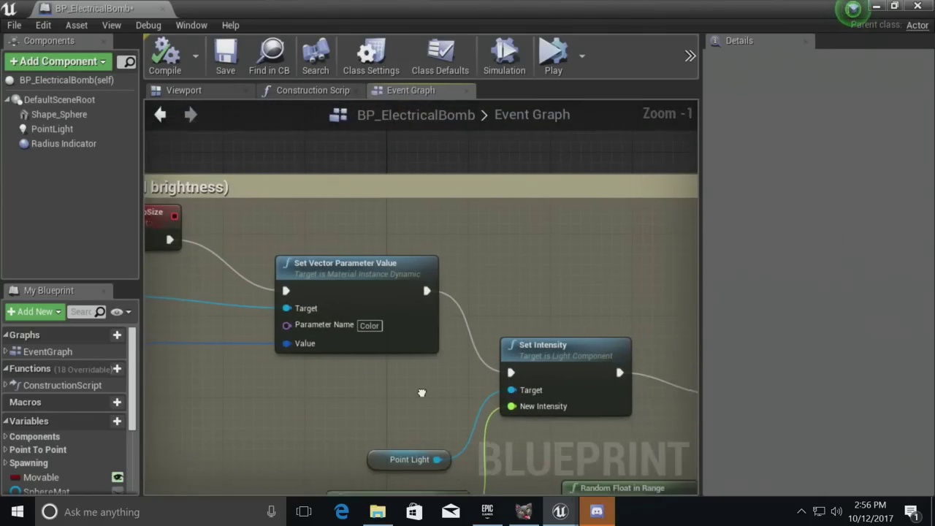
right_drag(376, 368, 309, 364)
scroll(310, 364, down, 5)
right_drag(405, 139, 360, 442)
scroll(459, 338, up, 3)
right_drag(305, 304, 567, 313)
click(440, 381)
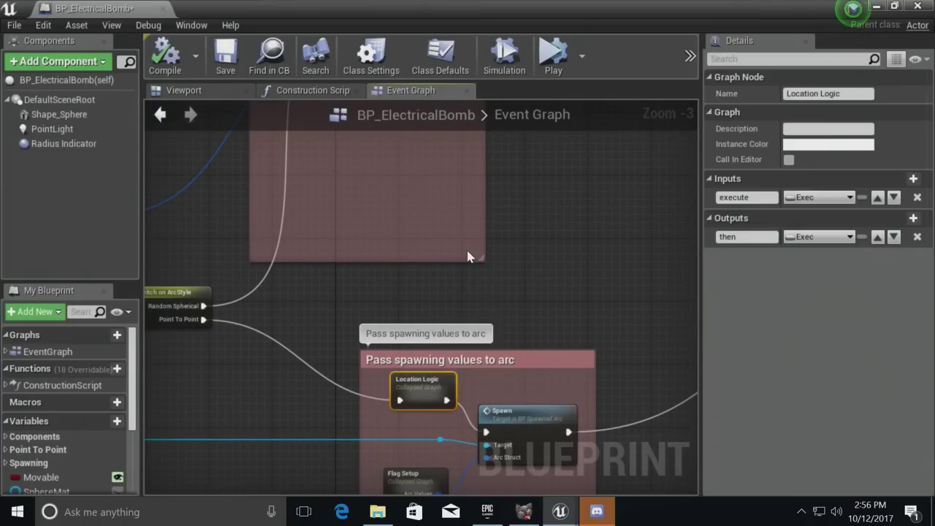
right_drag(438, 161, 451, 427)
right_drag(278, 434, 630, 223)
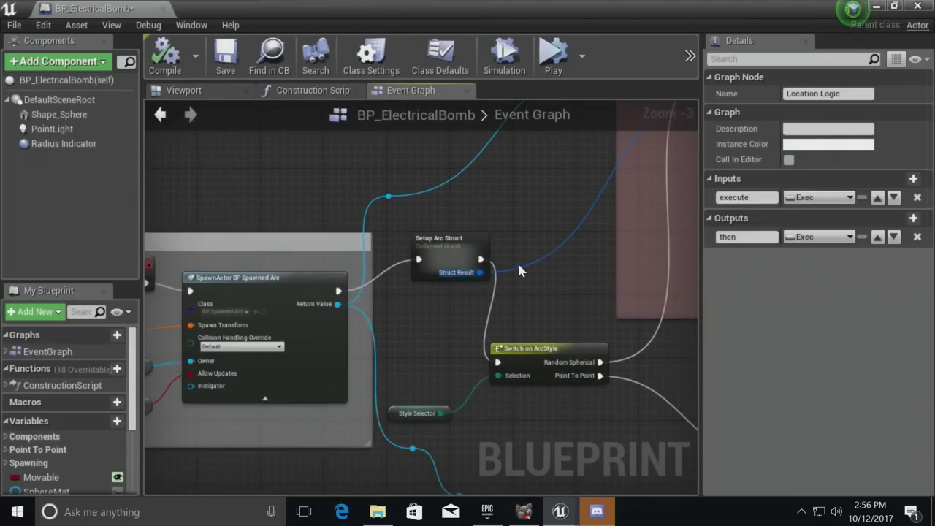
- Open the Setup Arc Struct collapsed graph, review the Make ArcValues node and clear the Blueprint window off the level view
double_click(442, 237)
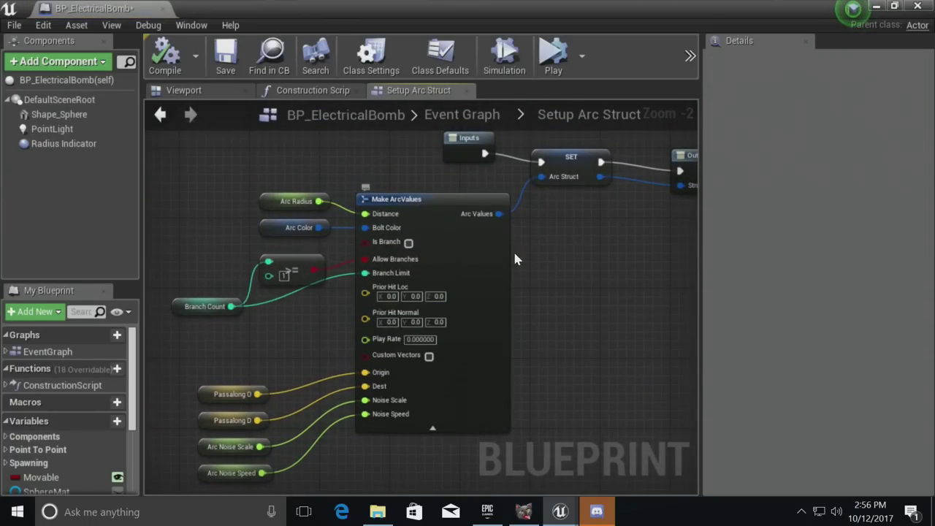
right_drag(515, 259, 363, 354)
drag(265, 10, 0, 244)
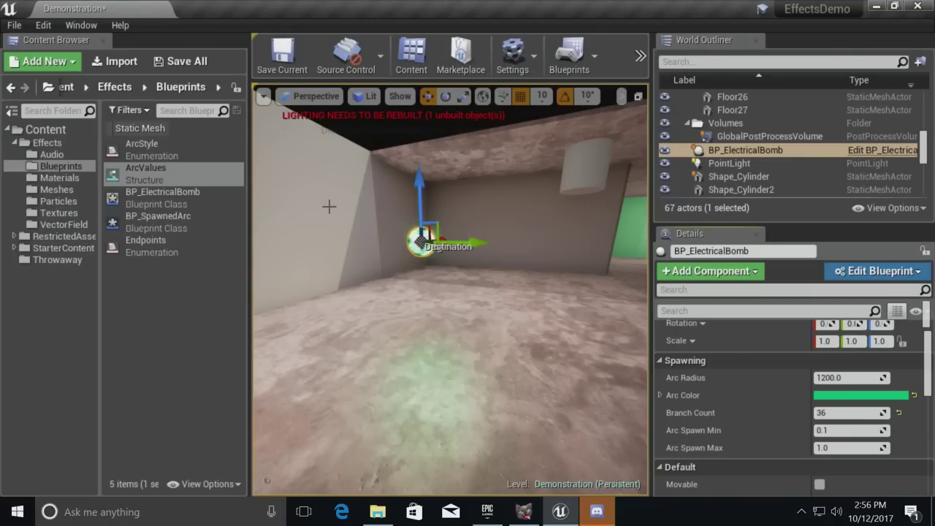
right_drag(327, 206, 328, 227)
- Open and maximize BP_SpawnedArc, and go to the Trace to find endpoints section of its Event Graph
click(158, 216)
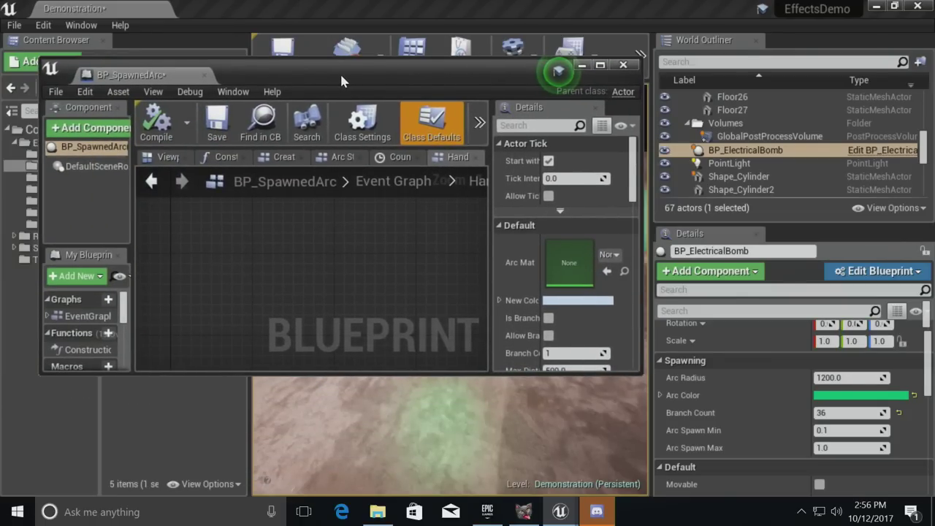
double_click(341, 71)
scroll(316, 184, down, 7)
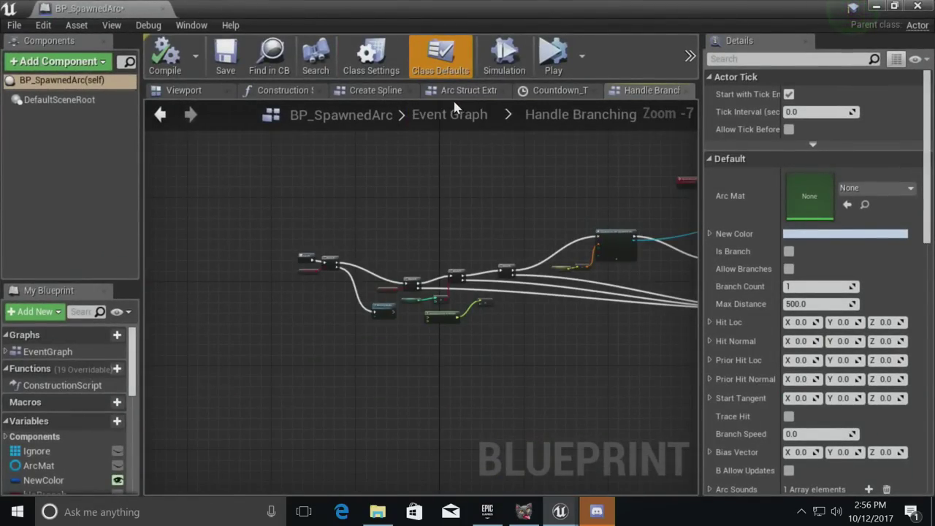
click(453, 113)
scroll(208, 231, up, 7)
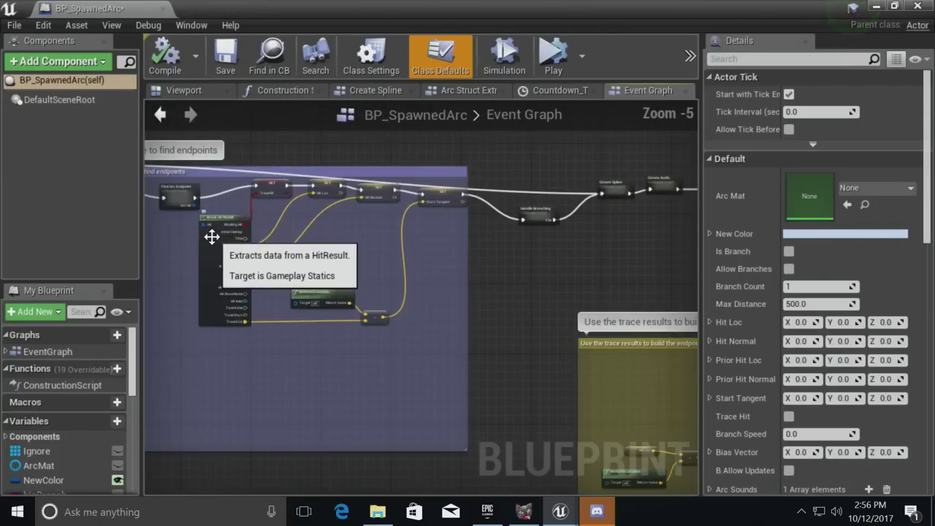
scroll(212, 235, up, 5)
right_drag(363, 215, 409, 206)
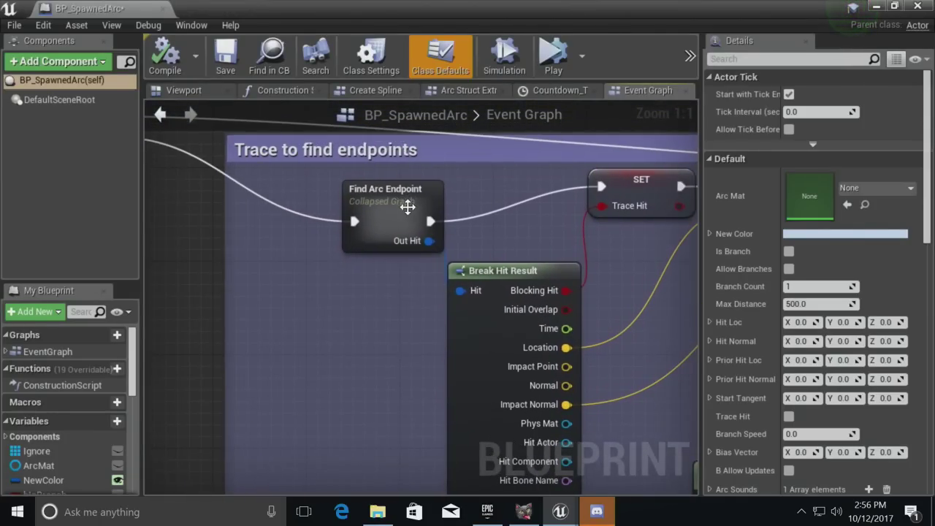
- Open the Find Arc Endpoint collapsed graph and examine its chain from Prior Hit Loc through Select Vector to LineTraceByChannel and Outputs
double_click(409, 205)
scroll(313, 306, up, 5)
right_drag(258, 328, 371, 441)
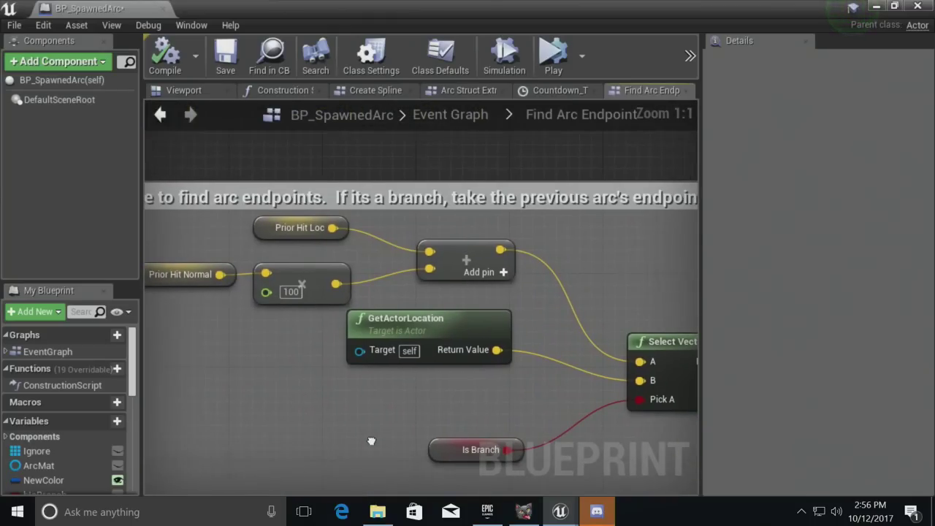
right_drag(327, 377, 238, 291)
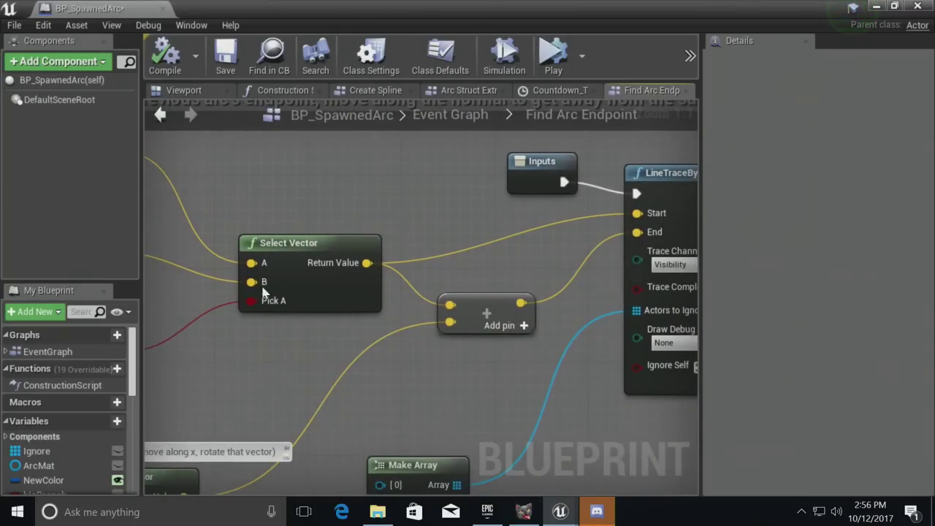
right_drag(462, 324, 283, 337)
right_drag(622, 275, 486, 134)
scroll(391, 239, down, 5)
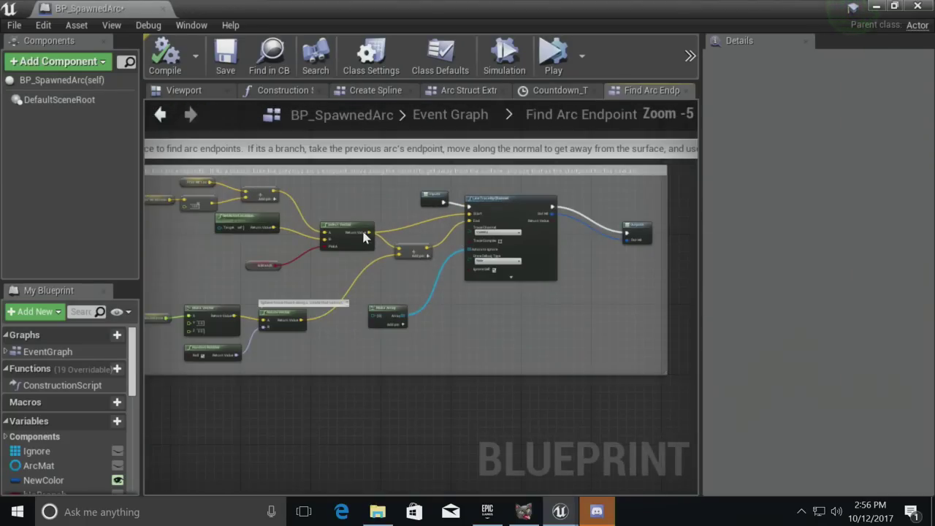
scroll(261, 212, up, 5)
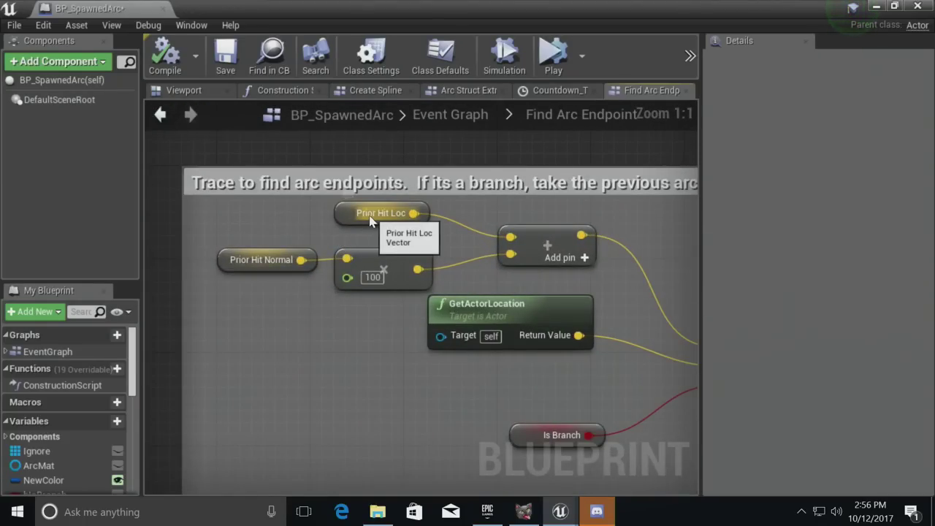
right_drag(265, 252, 182, 219)
right_drag(474, 292, 336, 277)
right_drag(453, 187, 319, 275)
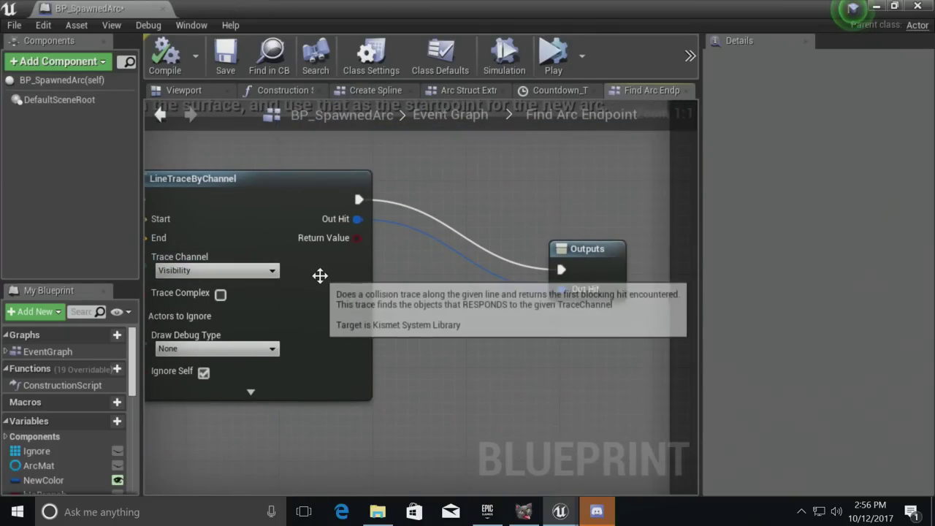
- Return to the BP_SpawnedArc Event Graph and examine how Break Hit Result feeds Trace Hit, Hit Loc, Hit Normal and Start Tangent
click(450, 115)
scroll(365, 262, up, 4)
scroll(366, 263, up, 8)
mouse_move(375, 246)
right_down()
mouse_move(378, 290)
mouse_move(389, 166)
right_up()
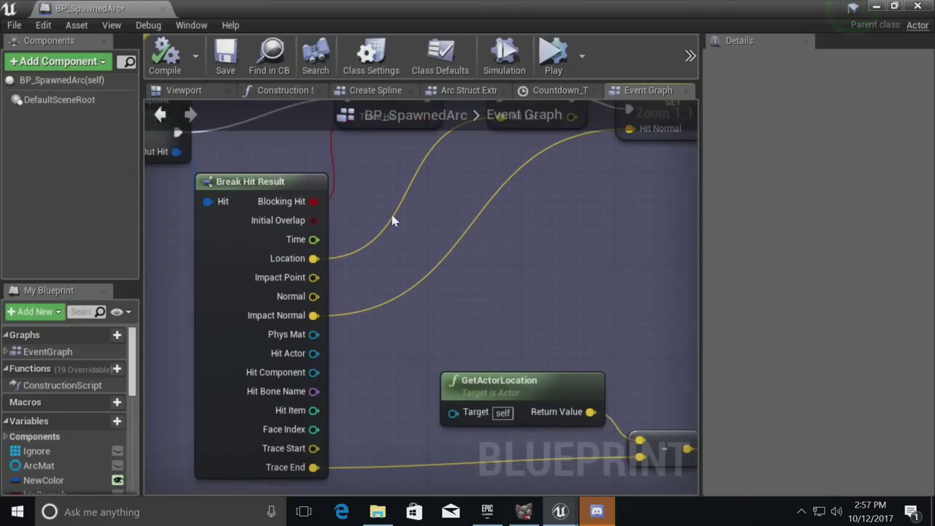
scroll(413, 235, down, 5)
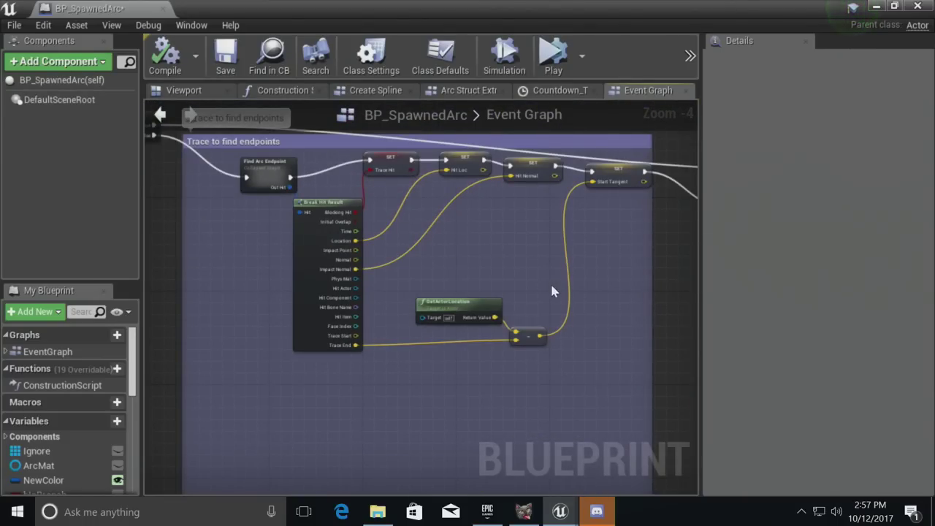
scroll(491, 349, down, 6)
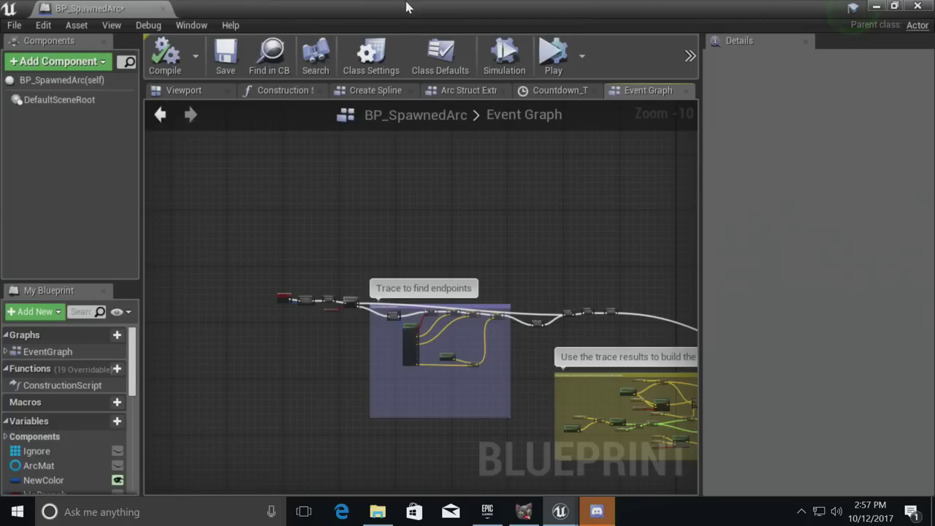
- Close the BP_SpawnedArc window, reset BP_ElectricalBomb's Branch Count to its default of 0 and set Arc Spawn Max to 0.6
drag(406, 6, 384, 191)
click(621, 206)
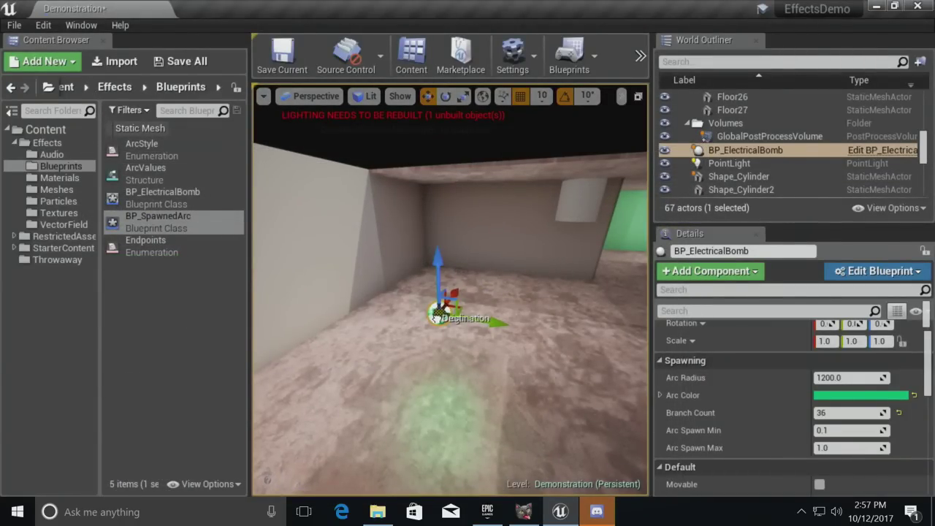
click(898, 413)
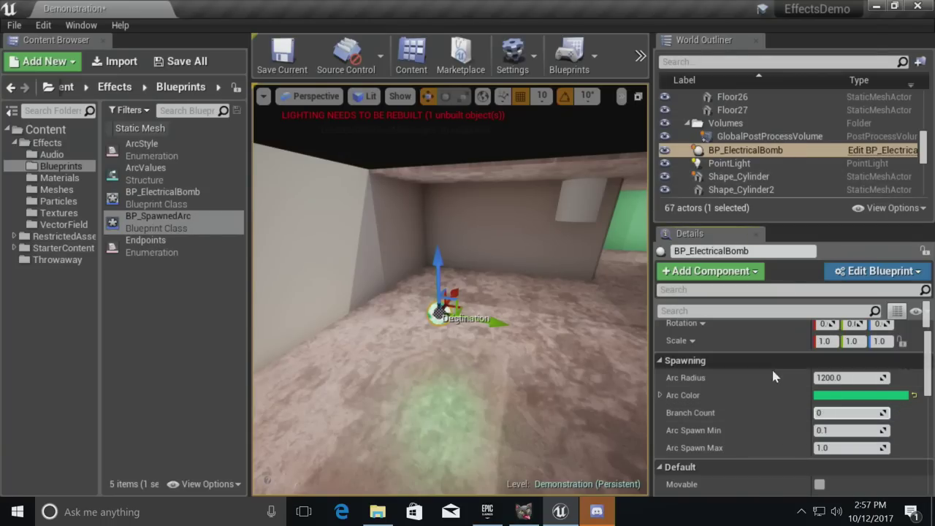
click(840, 447)
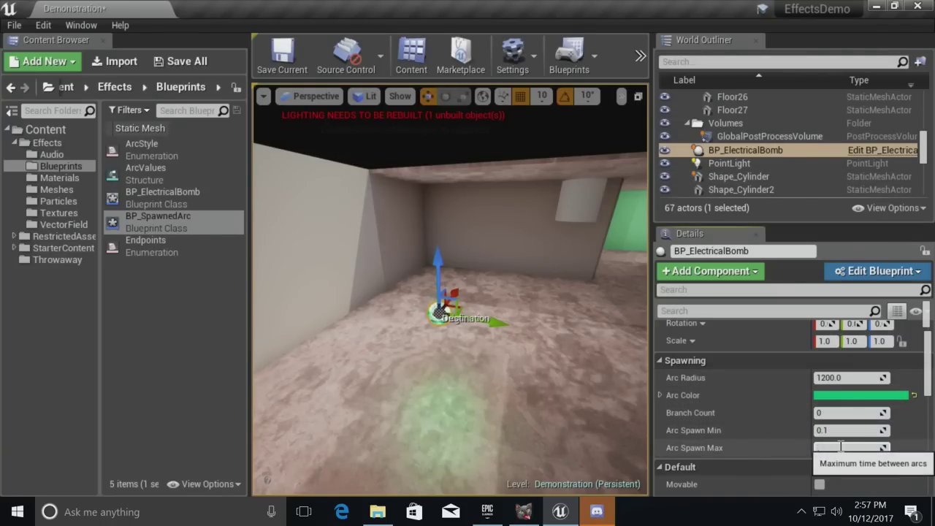
- Raise BP_ElectricalBomb vertically from the floor to a position high above the level
mouse_move(579, 219)
right_down()
mouse_move(579, 204)
mouse_move(577, 225)
right_up()
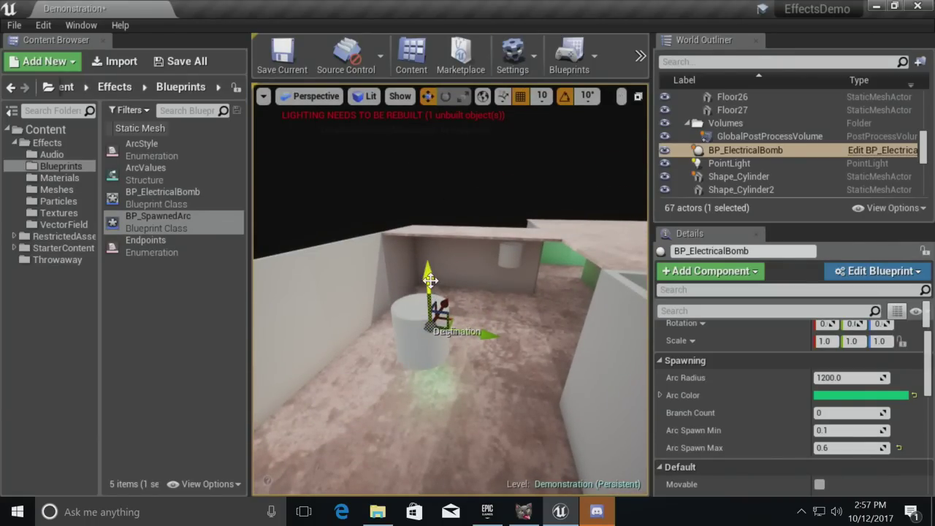
right_drag(455, 276, 475, 282)
key(Escape)
right_drag(415, 301, 417, 301)
click(393, 324)
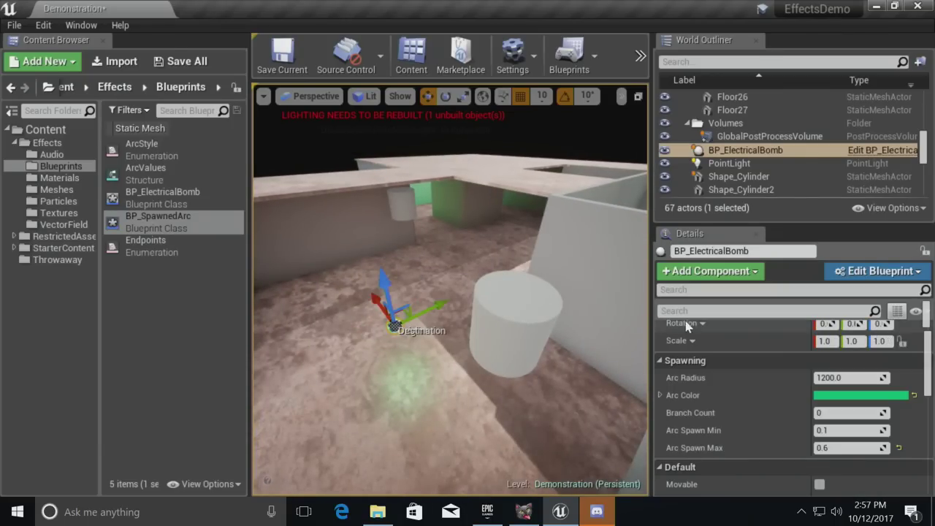
right_drag(626, 374, 626, 383)
drag(416, 231, 397, 36)
right_drag(409, 190, 406, 149)
drag(520, 416, 520, 425)
ctrl+drag(520, 425, 519, 415)
- Toggle the game view, simulate the level to watch the raised BP_ElectricalBomb, and stop the simulation
key(g)
right_drag(513, 396, 494, 370)
key(alt+s)
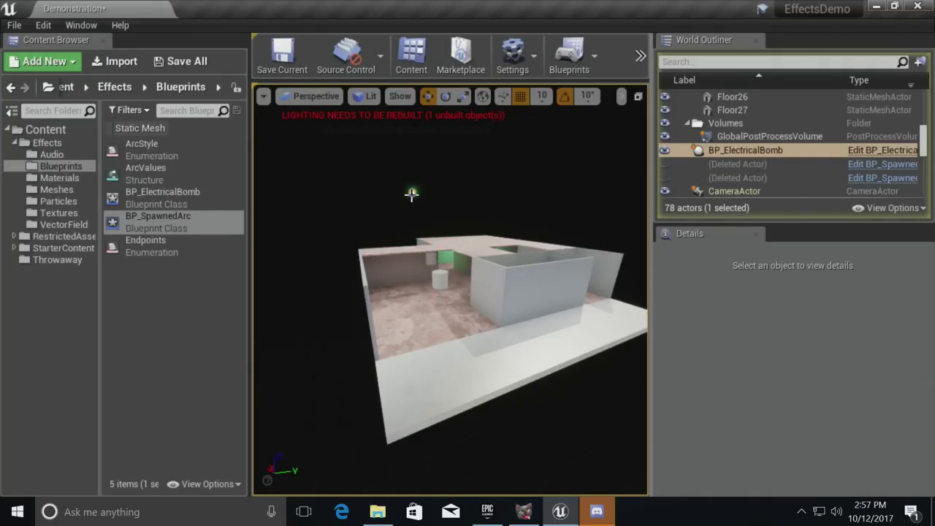
drag(440, 284, 447, 309)
mouse_move(461, 369)
right_down()
mouse_move(458, 383)
mouse_move(459, 371)
right_up()
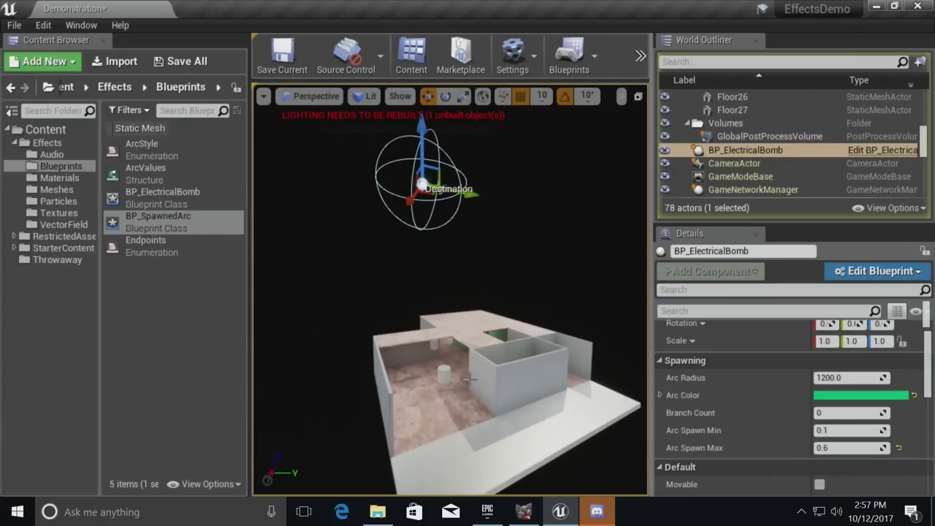
key(Escape)
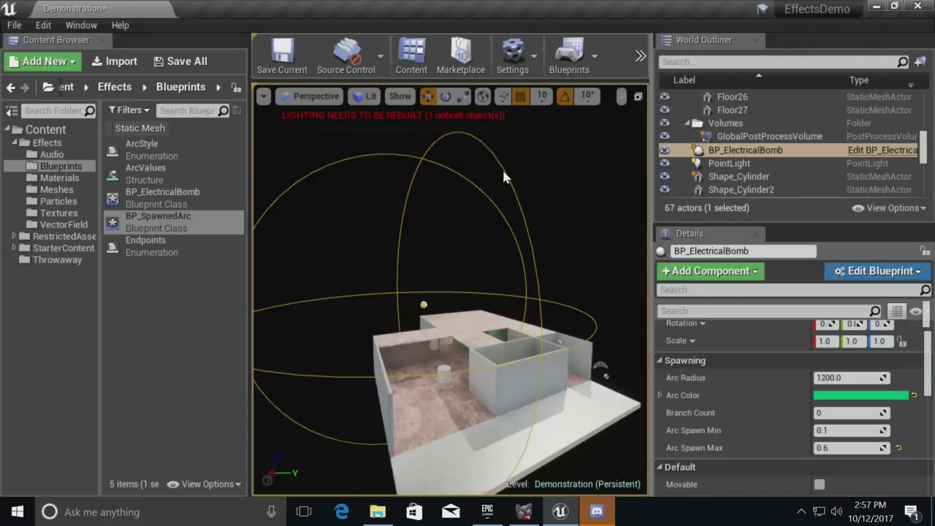
- Reopen and maximize the BP_ElectricalBomb Blueprint, and open the Location Logic graph listed under its Event Graph
mouse_move(499, 204)
right_down()
mouse_move(501, 191)
mouse_move(499, 203)
right_up()
key(ctrl+e)
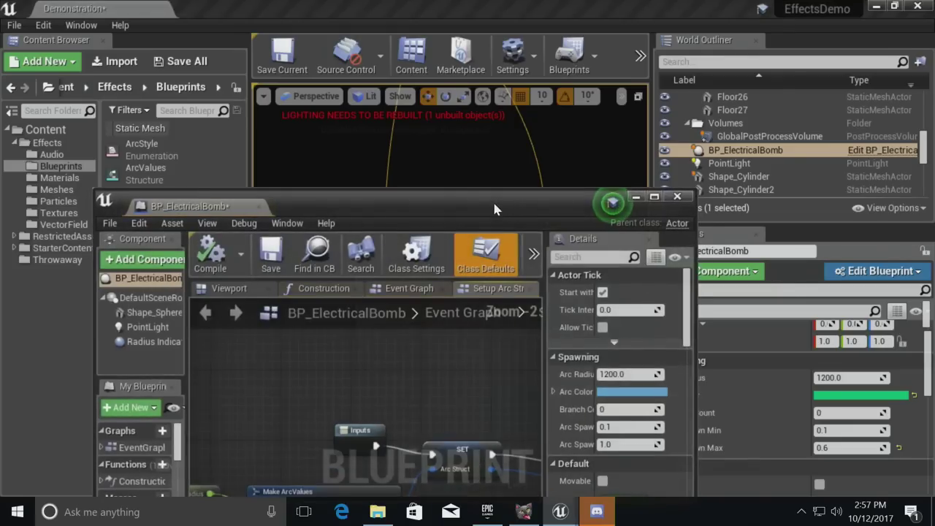
double_click(397, 208)
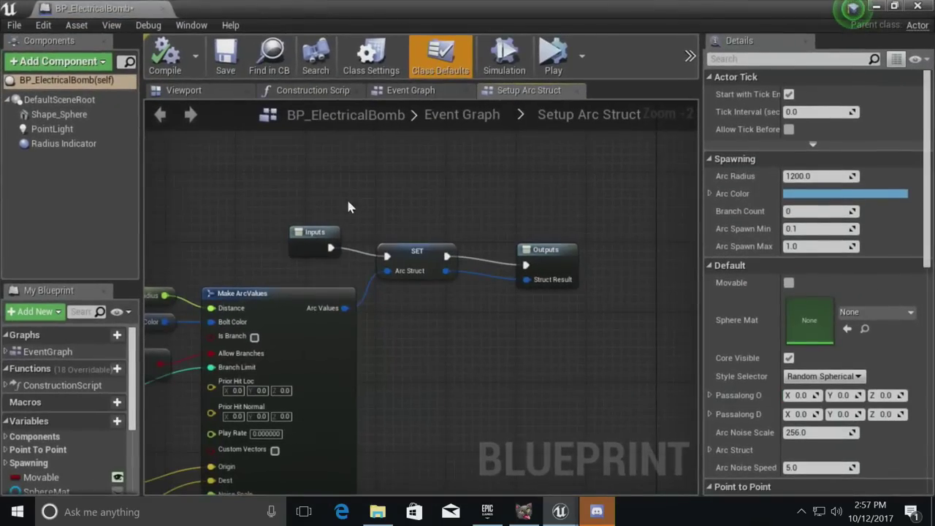
click(6, 352)
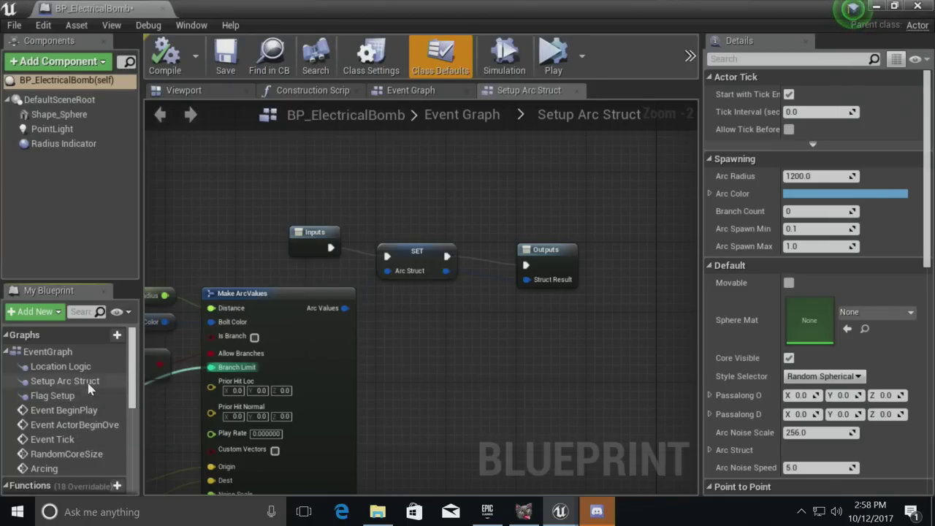
double_click(60, 366)
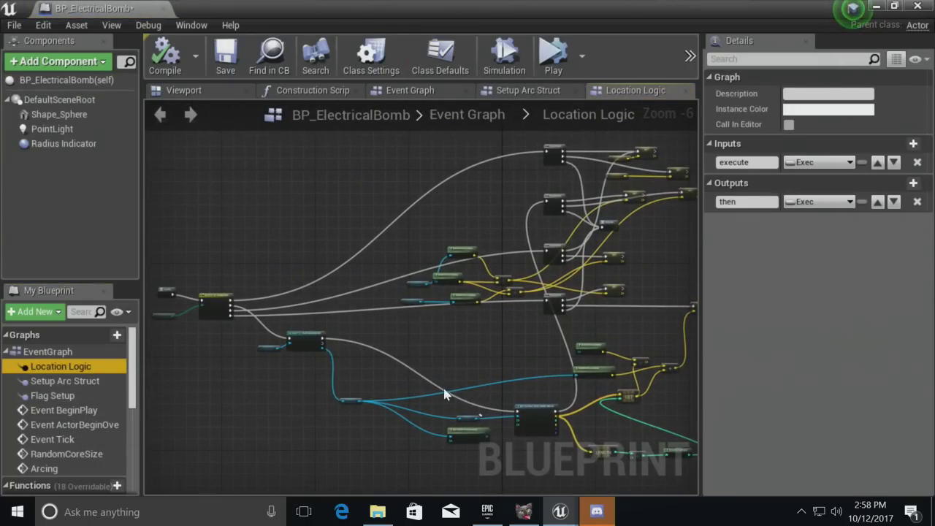
- Examine the Location Logic graph from its input node through its branches, and return to the level view
scroll(533, 429, up, 6)
scroll(538, 417, down, 7)
scroll(407, 399, up, 7)
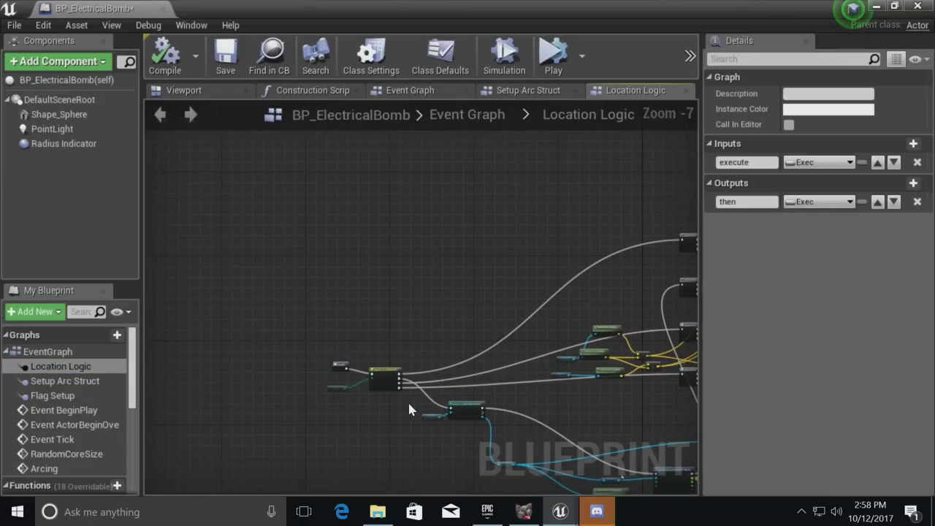
scroll(482, 372, down, 6)
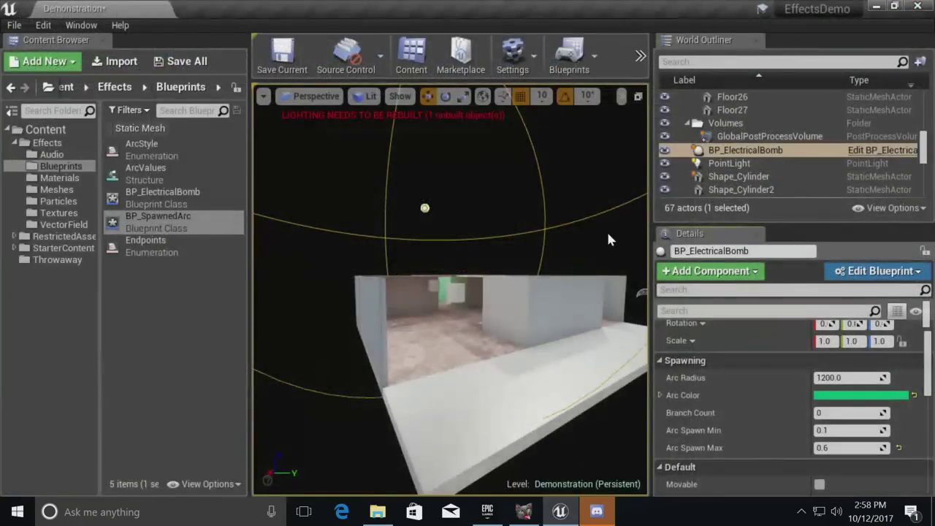
right_drag(553, 276, 549, 306)
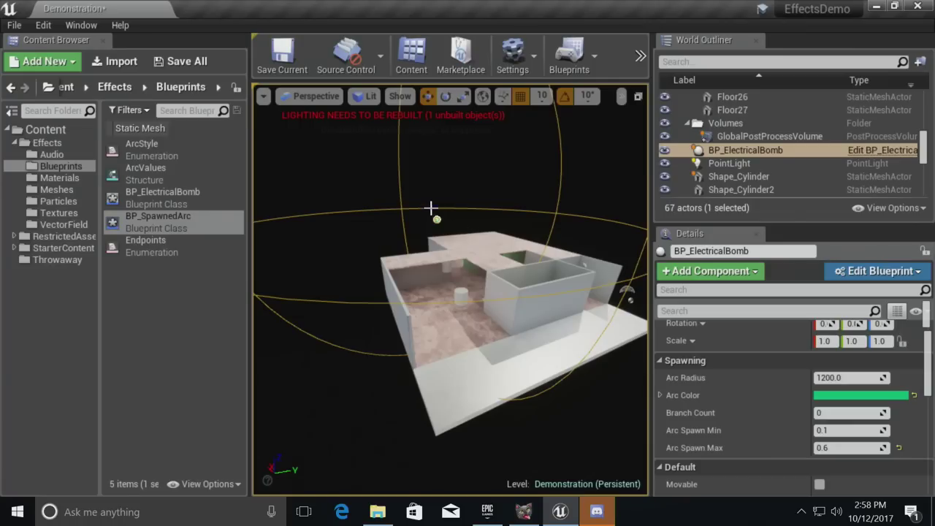
- Lower BP_ElectricalBomb from above the level into the open room, and look at its position between the walls and the cylinder
drag(439, 185, 455, 243)
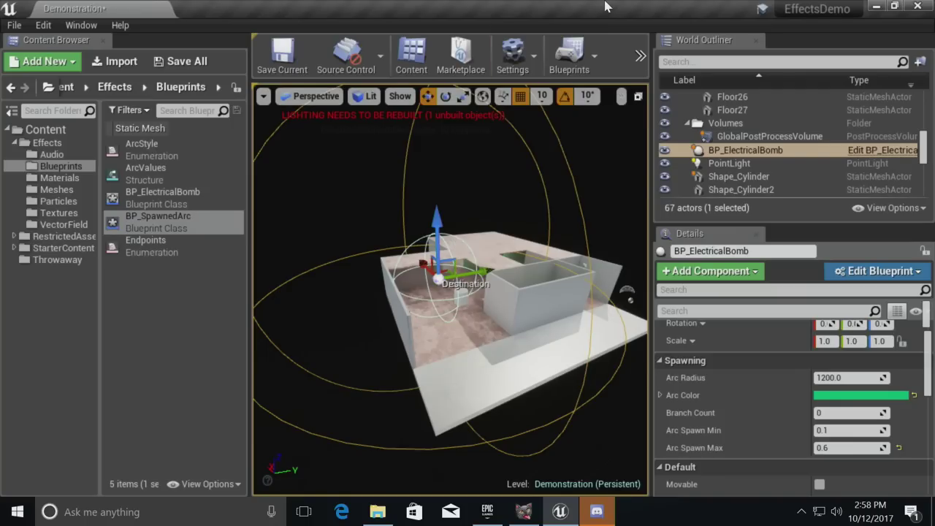
right_drag(557, 193, 511, 231)
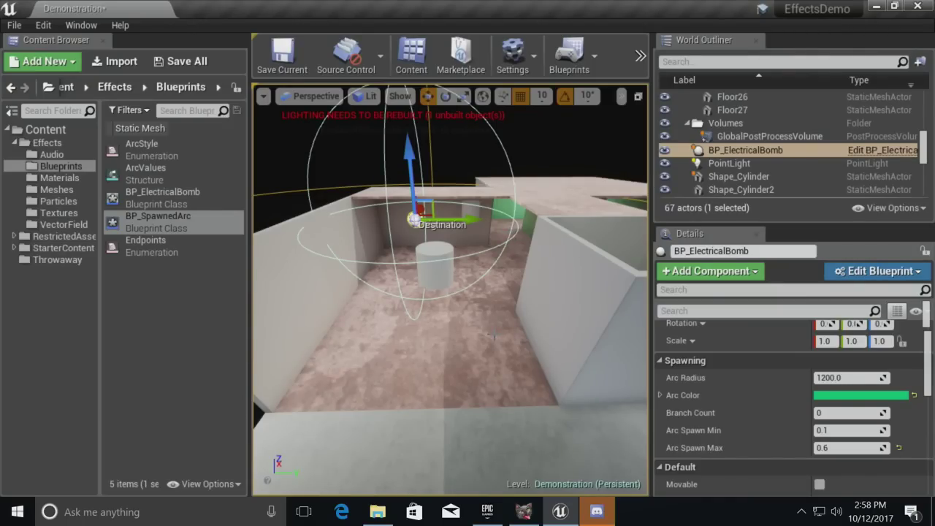
right_drag(297, 334, 397, 354)
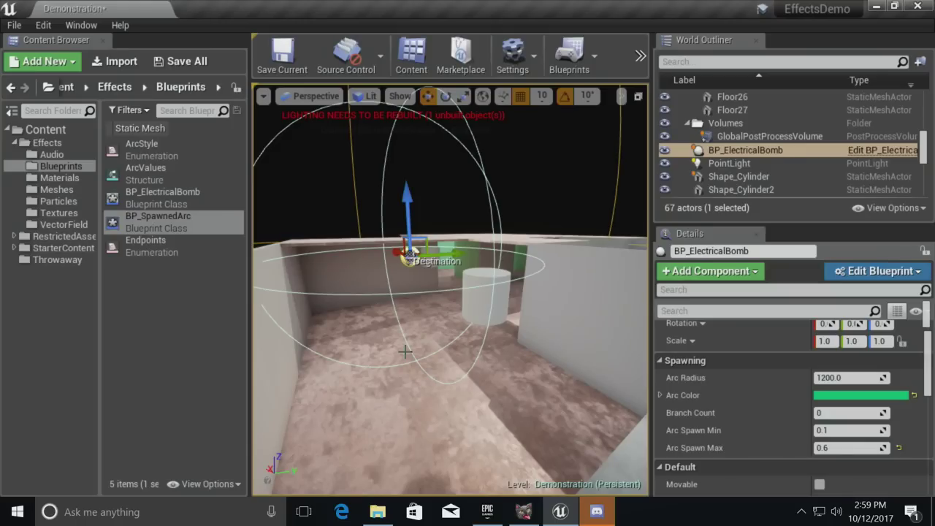
- Duplicate BP_ElectricalBomb sideways toward the far side of the room, and set the copy's Arc Color to crimson red
key(s)
mouse_move(430, 357)
right_down()
mouse_move(429, 387)
mouse_move(430, 357)
right_up()
drag(436, 265, 578, 257)
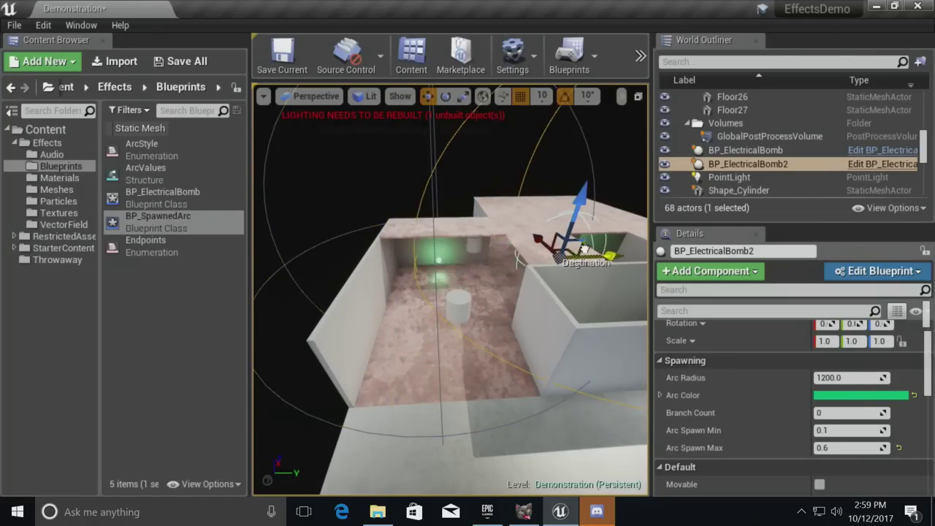
click(833, 395)
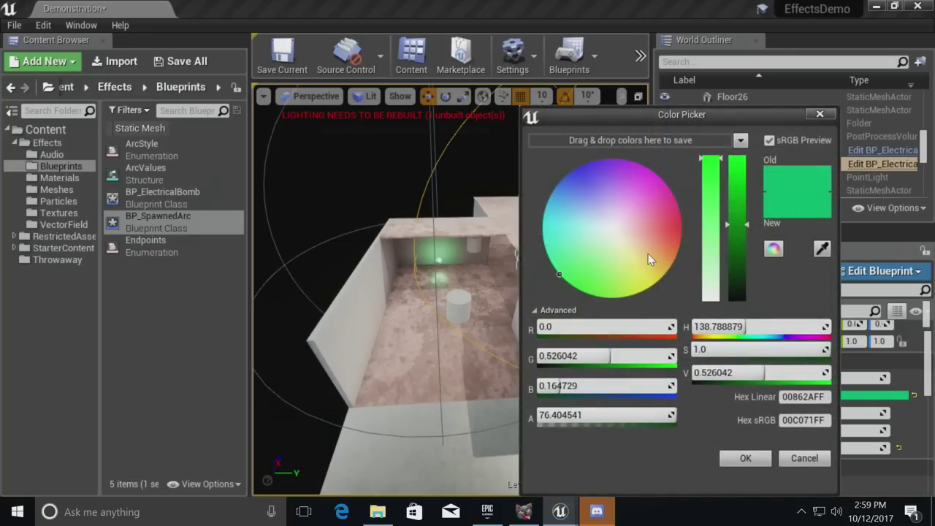
drag(648, 253, 730, 234)
click(747, 457)
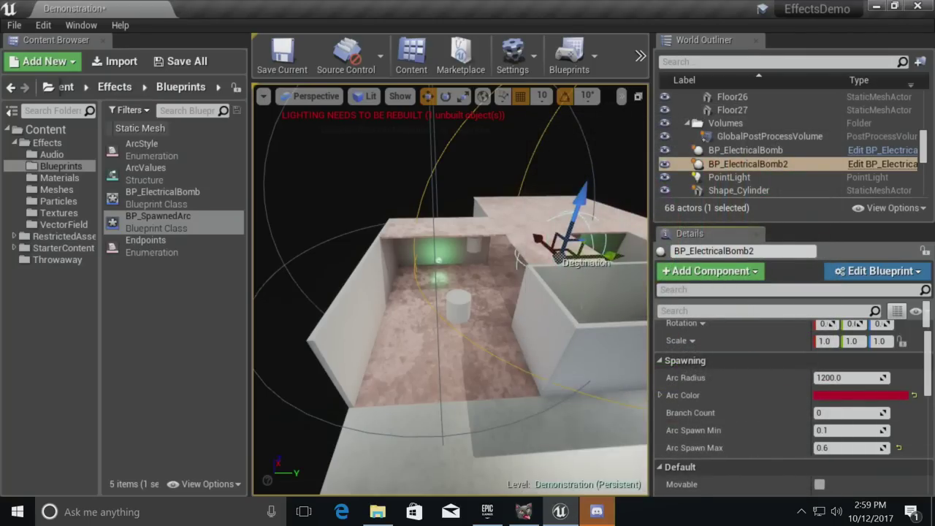
- Duplicate the red bomb out to the white outer floor, and set the new copy's Arc Color to blue
right_drag(576, 327, 609, 340)
alt+drag(501, 198, 504, 146)
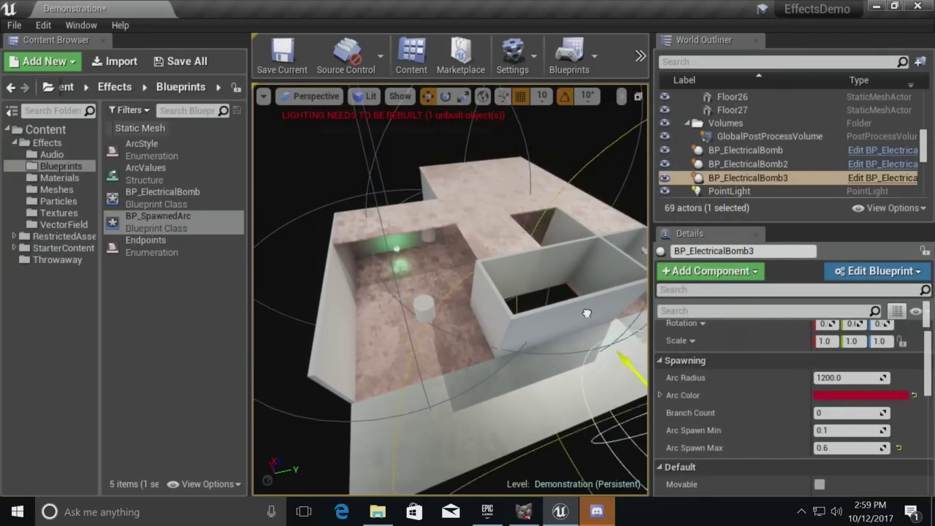
click(840, 394)
drag(544, 201, 543, 175)
click(710, 456)
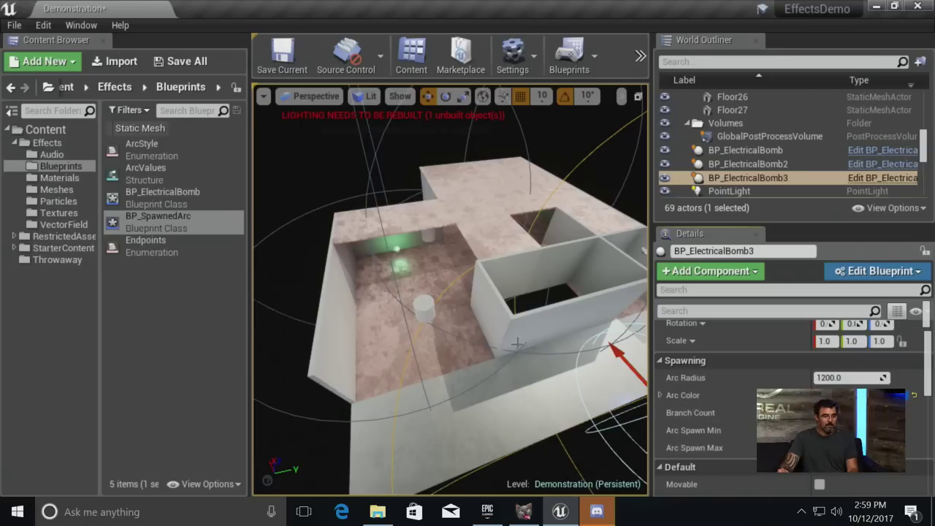
- Select the red BP_ElectricalBomb2 and set its Branch Count to 10
click(397, 250)
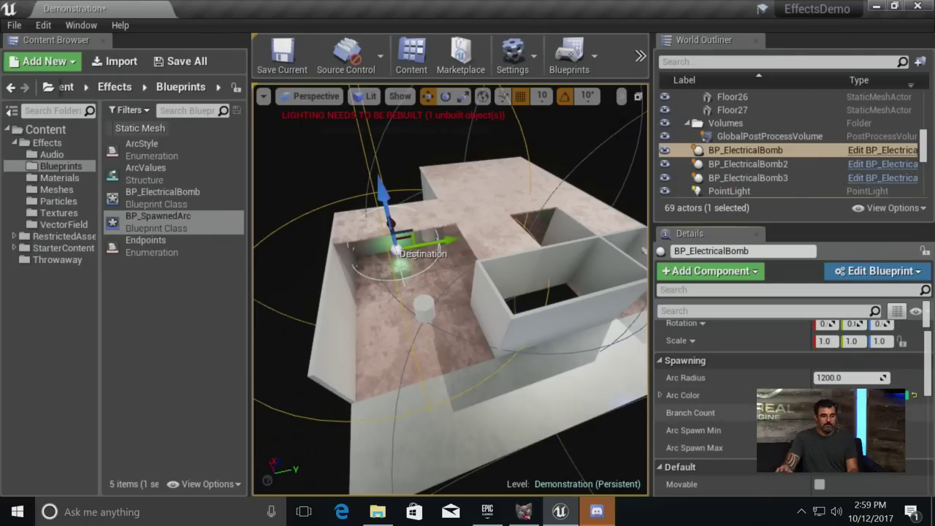
click(745, 163)
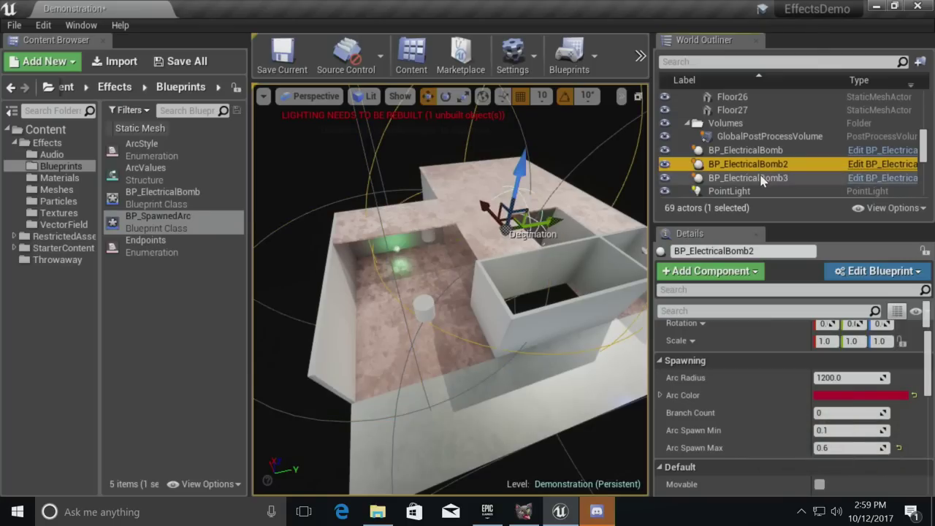
click(854, 413)
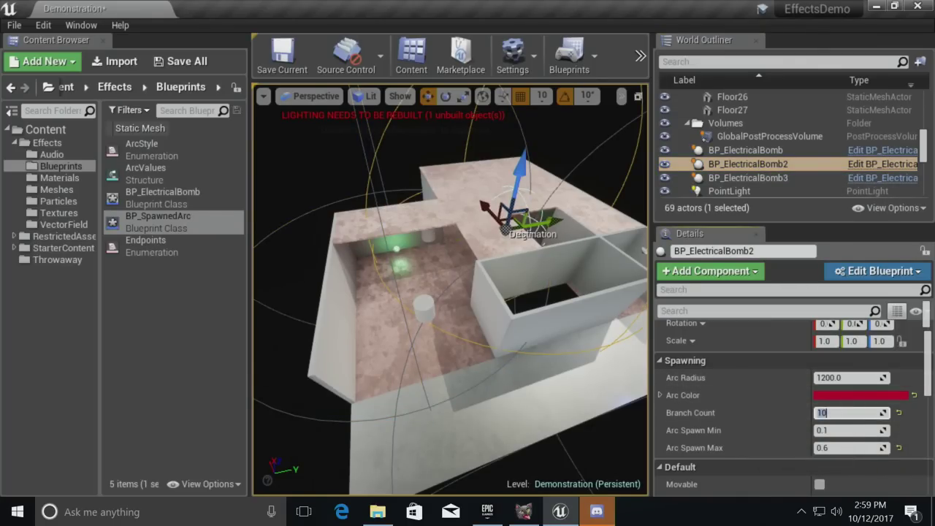
- Fill the screen with the level viewport and simulate the level to compare the green, red and blue bombs
right_drag(470, 374, 518, 366)
key(F11)
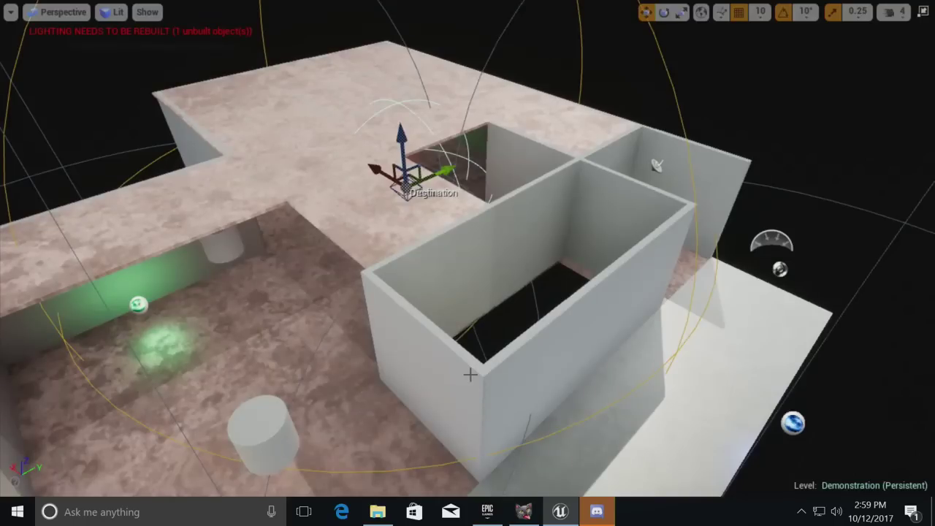
key(alt+s)
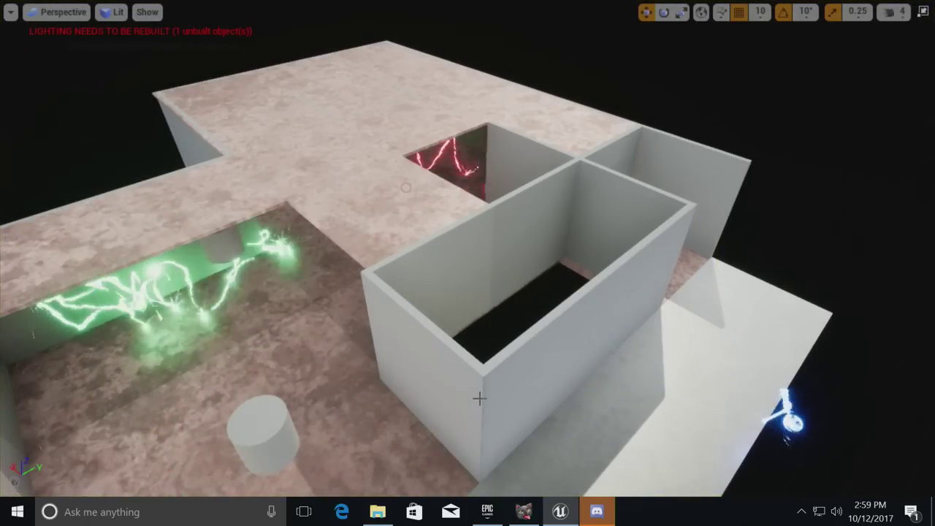
- Move the blue bomb toward the inner corner of the white outer floor during the simulation, and view all three bombs' arcs
right_drag(507, 396, 608, 368)
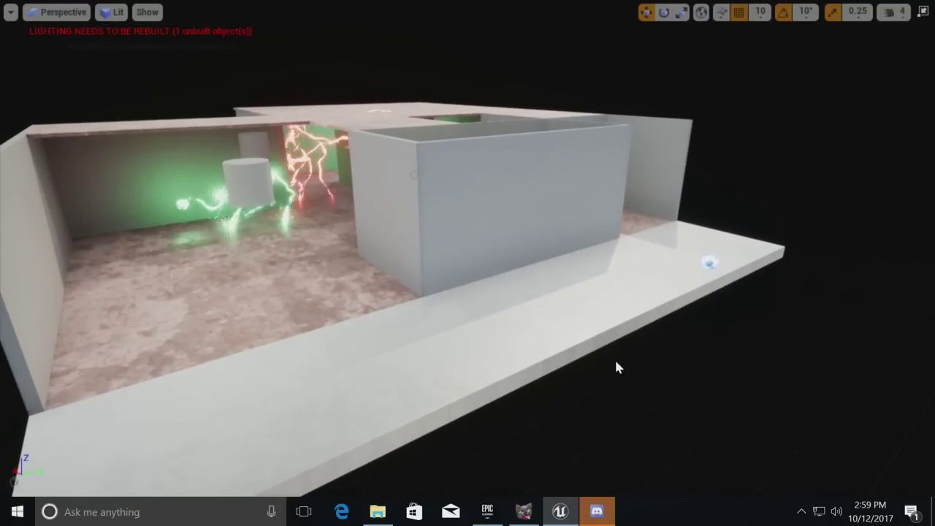
click(704, 260)
drag(709, 255, 679, 208)
right_drag(553, 346, 503, 353)
key(Escape)
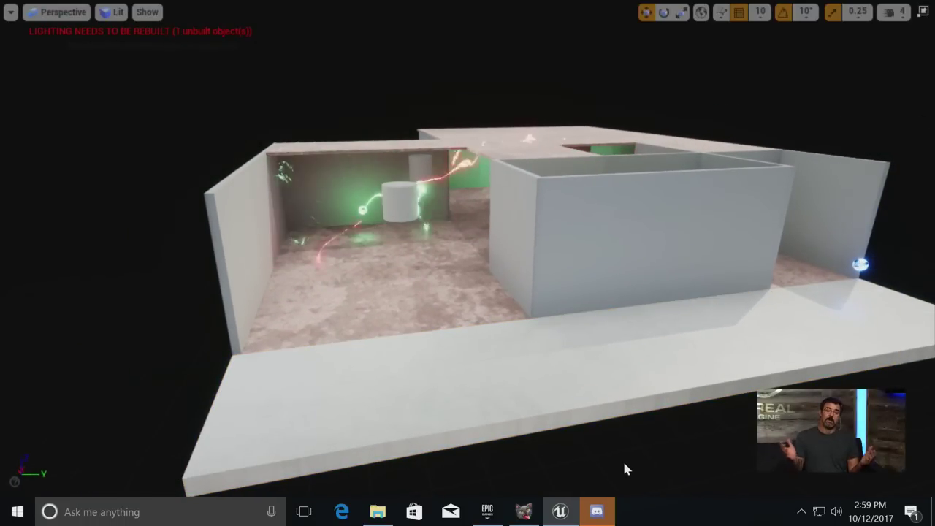